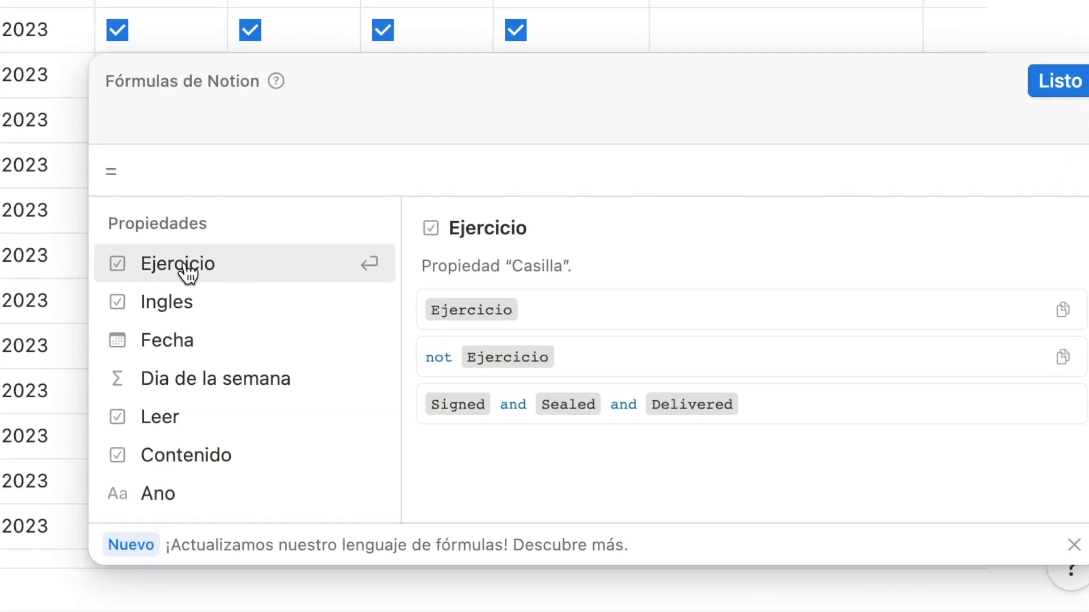
Try referencing Ejercicio in the Habitos hechos formula, first as a property token and then as prop("Ejercicio").
{"action": "left_click", "coordinate": [185, 268]}
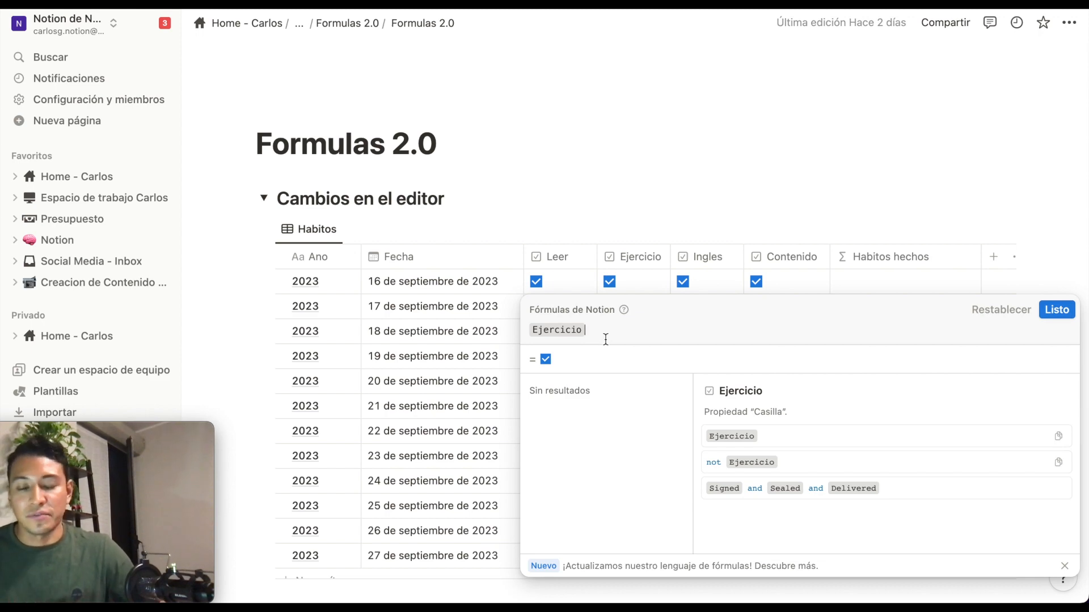
{"action": "key", "text": "BackSpace"}
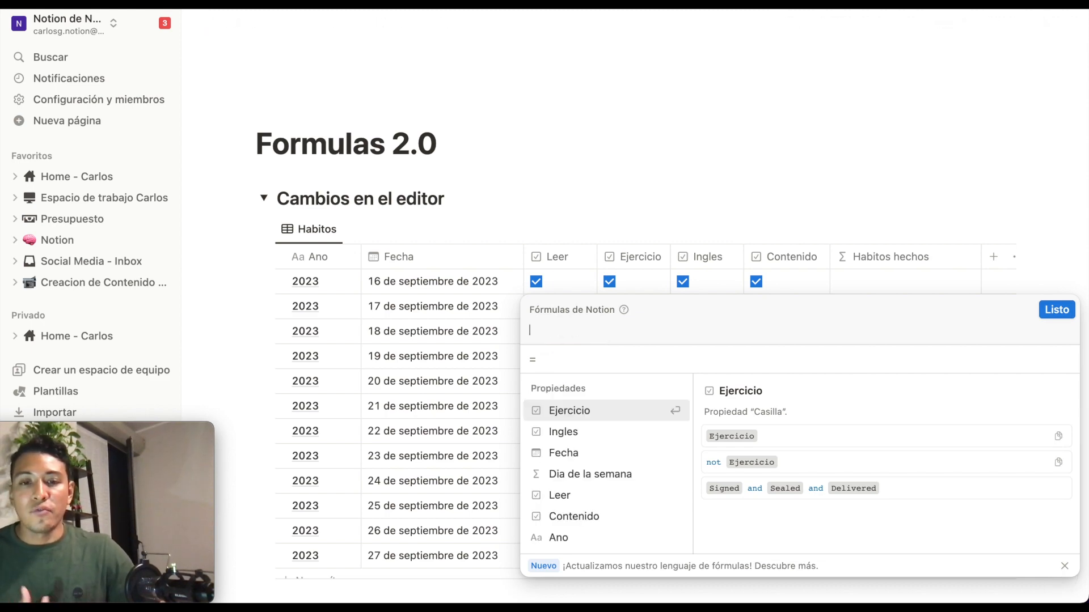
{"action": "type", "text": "prop"}
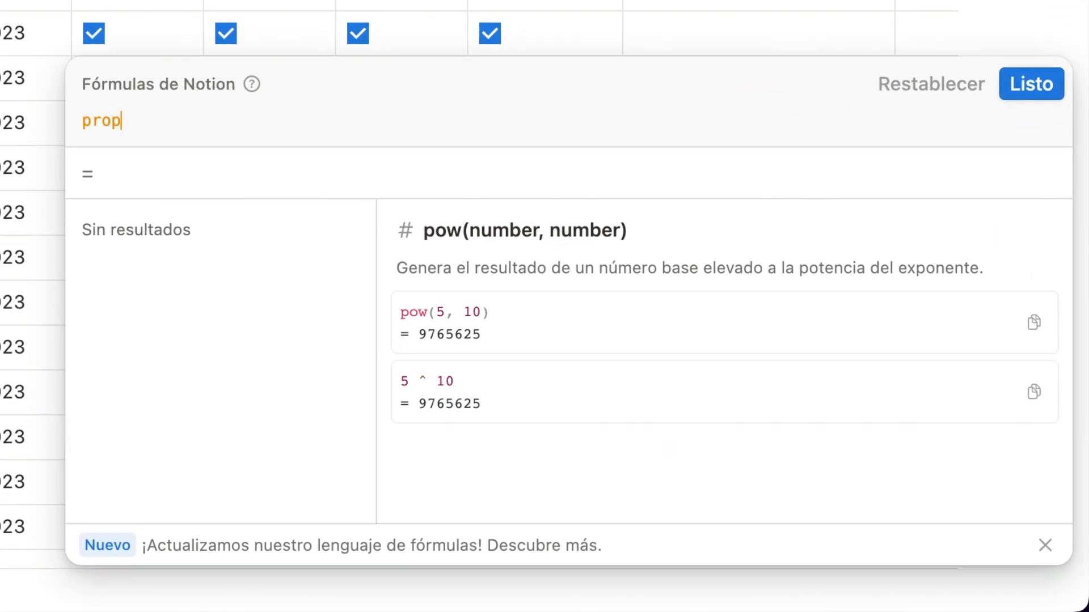
{"action": "type", "text": "(\"Ejercicio\")"}
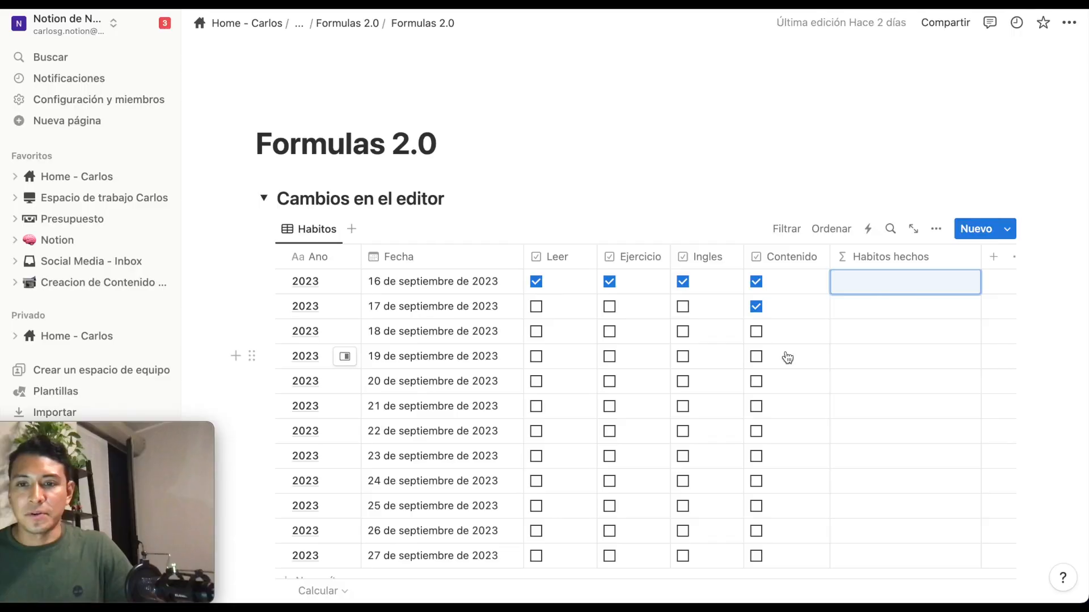
{"action": "left_click", "coordinate": [857, 285]}
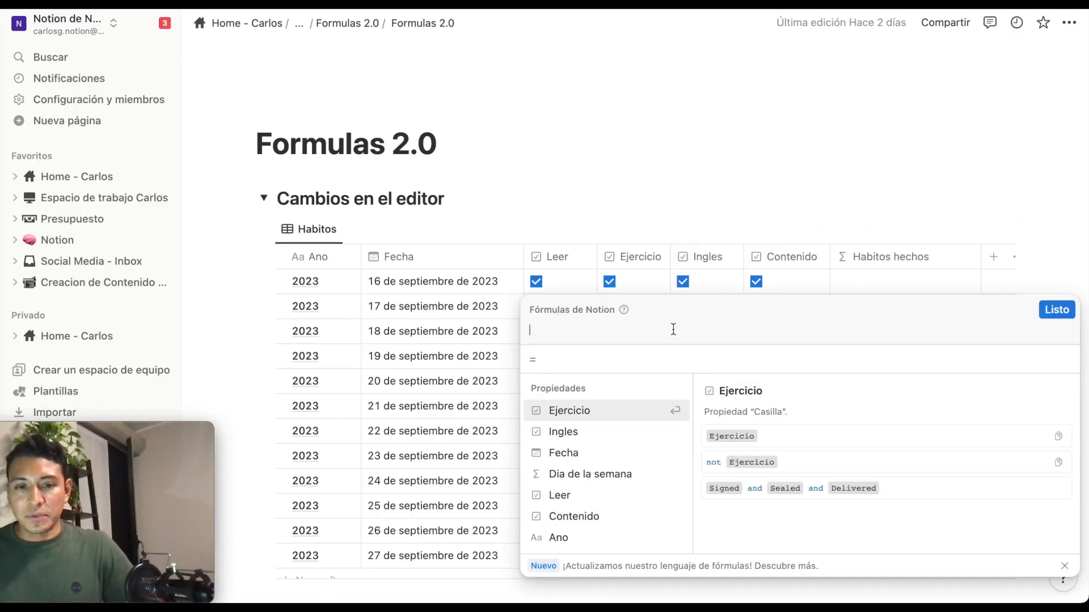
{"action": "left_click", "coordinate": [756, 233]}
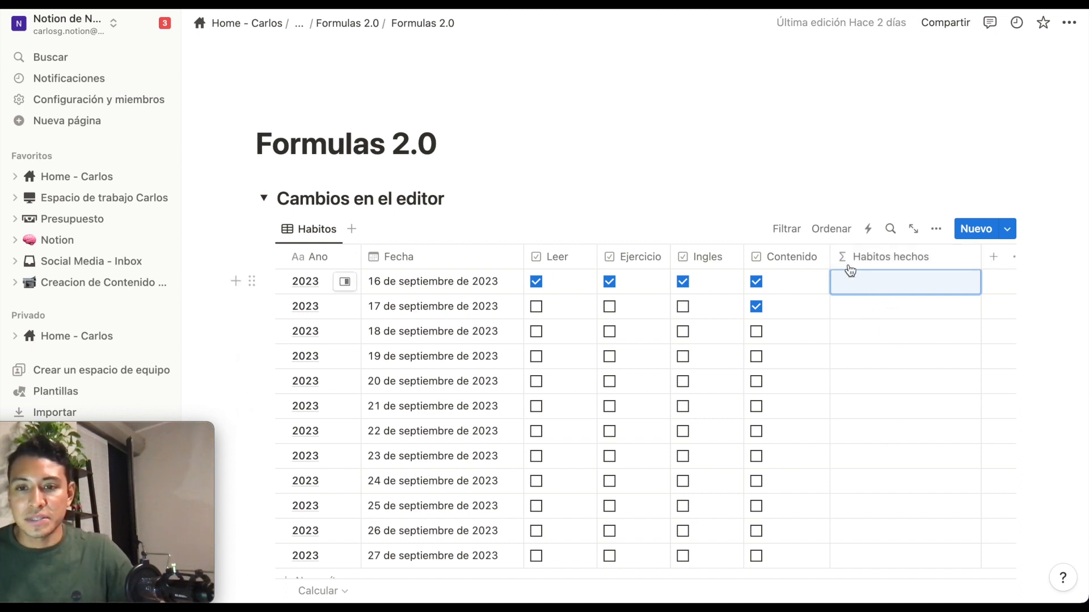
Enter and save if(Ejercicio==true,1,0) as the Habitos hechos formula, using the Ejercicio property.
{"action": "left_click", "coordinate": [896, 284]}
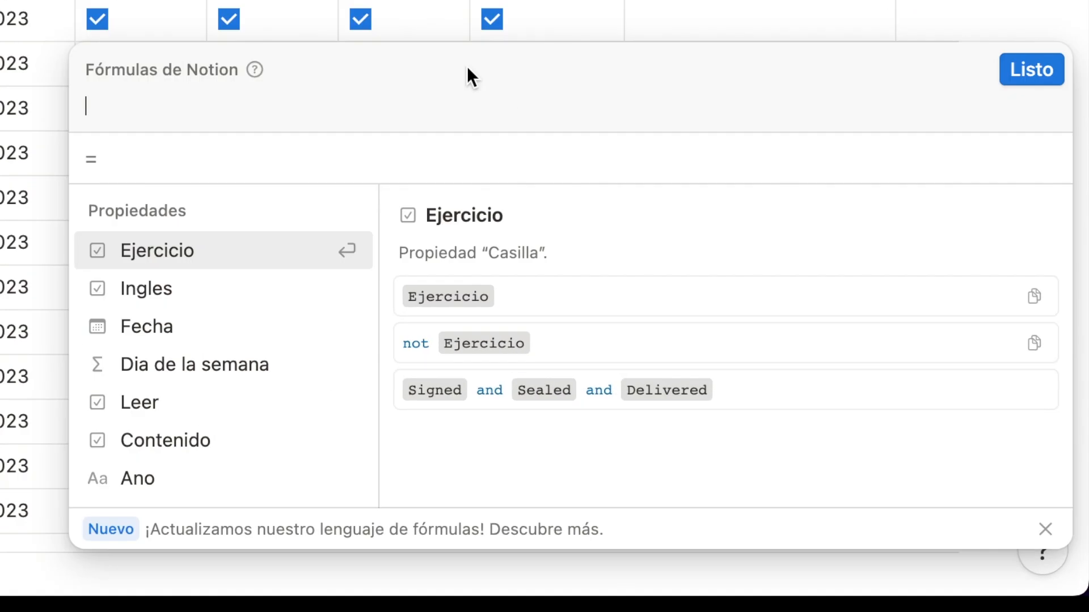
{"action": "type", "text": "if"}
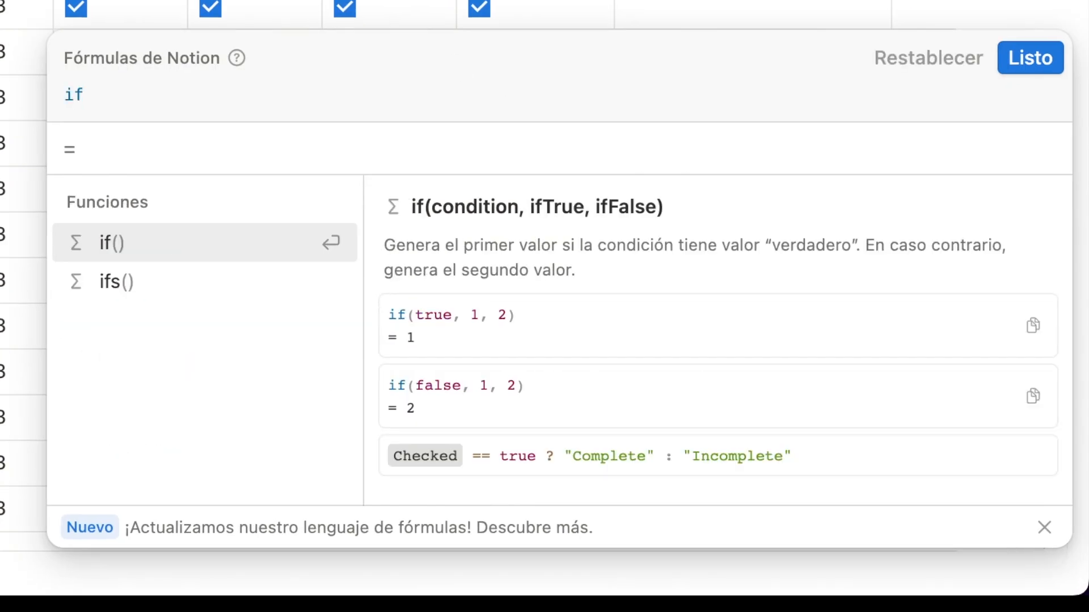
{"action": "type", "text": "("}
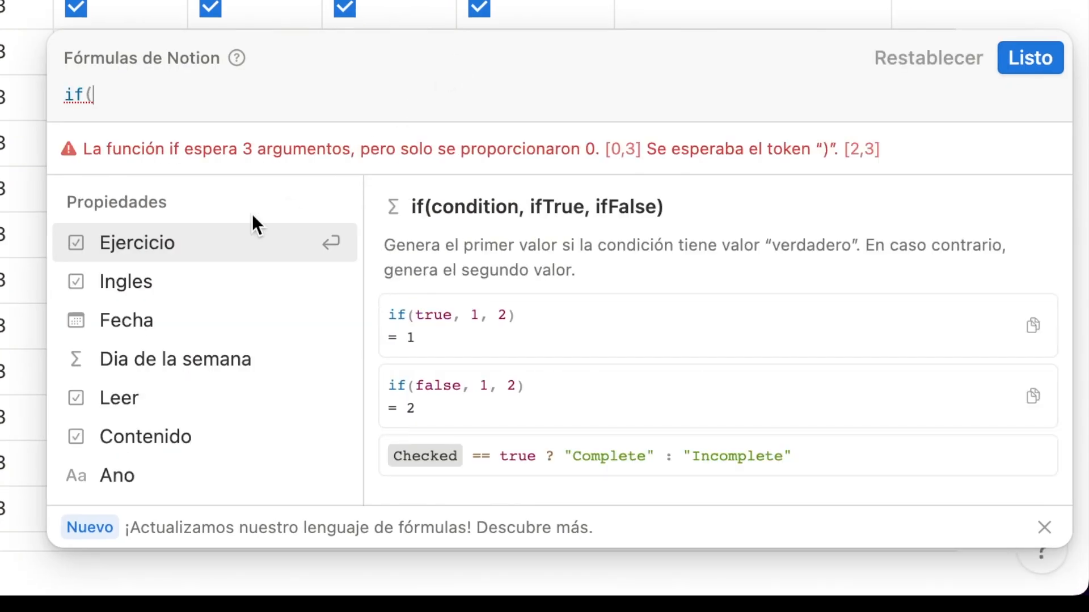
{"action": "left_click", "coordinate": [148, 249]}
{"action": "type", "text": "==true,"}
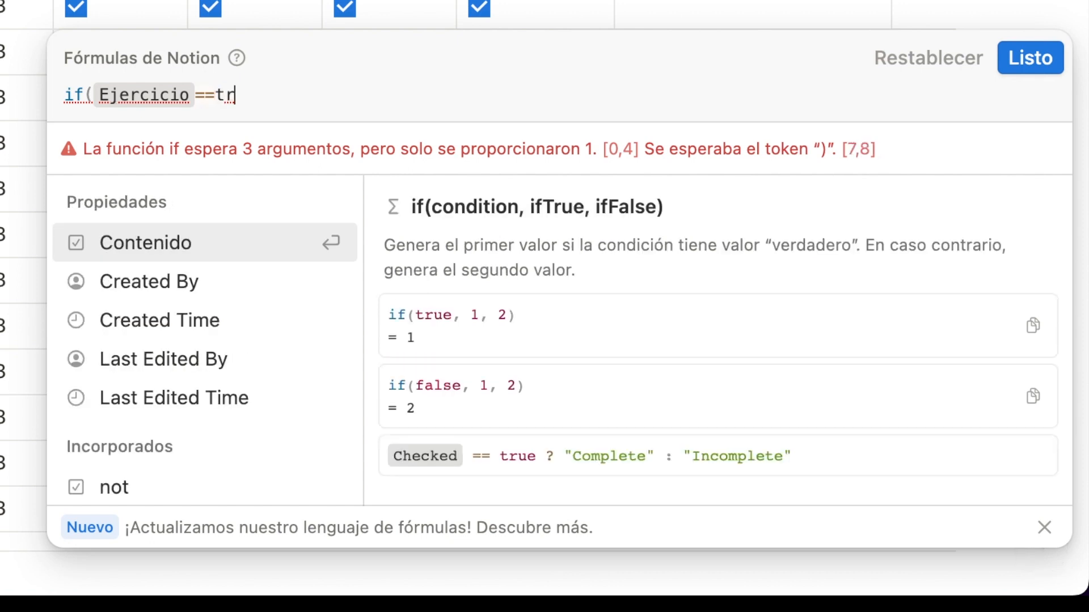
{"action": "type", "text": "1,0)"}
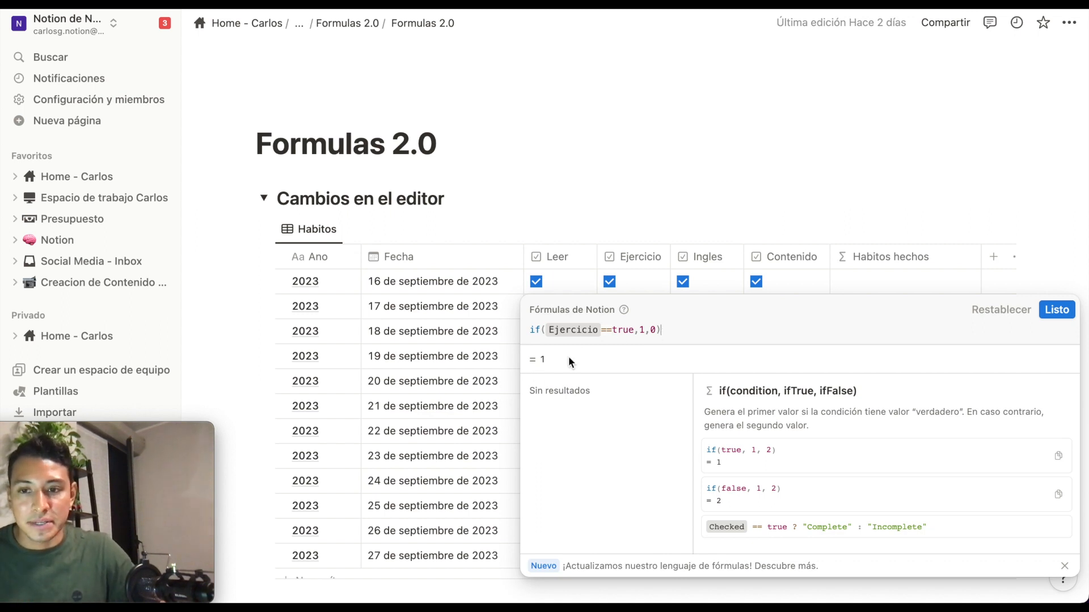
{"action": "left_click", "coordinate": [1056, 311]}
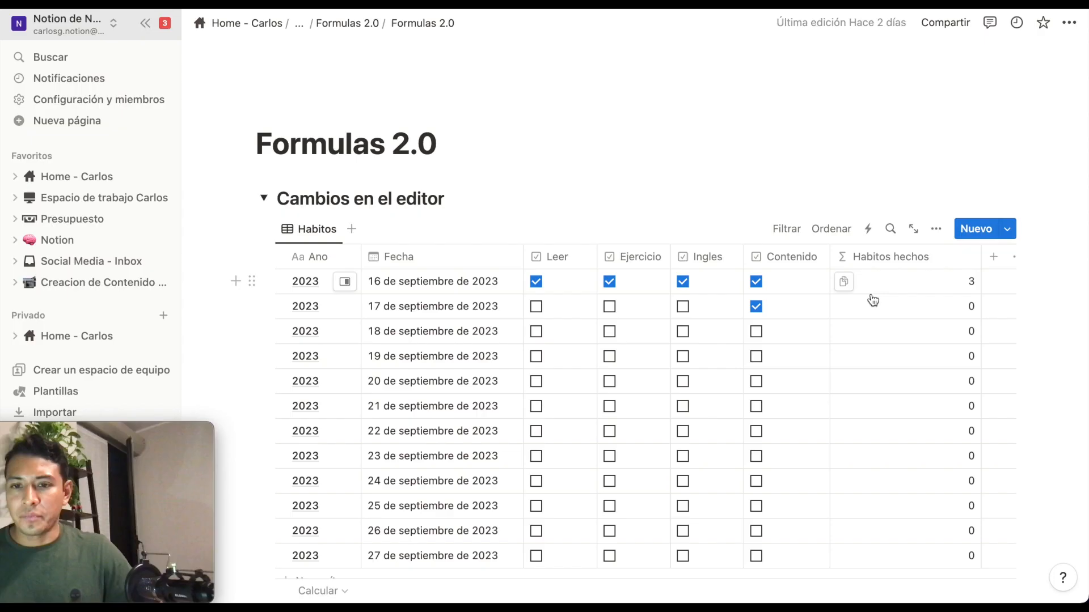
Break the Habitos hechos formula into separate lines before the Ingles and Leer if terms.
{"action": "left_click", "coordinate": [867, 289]}
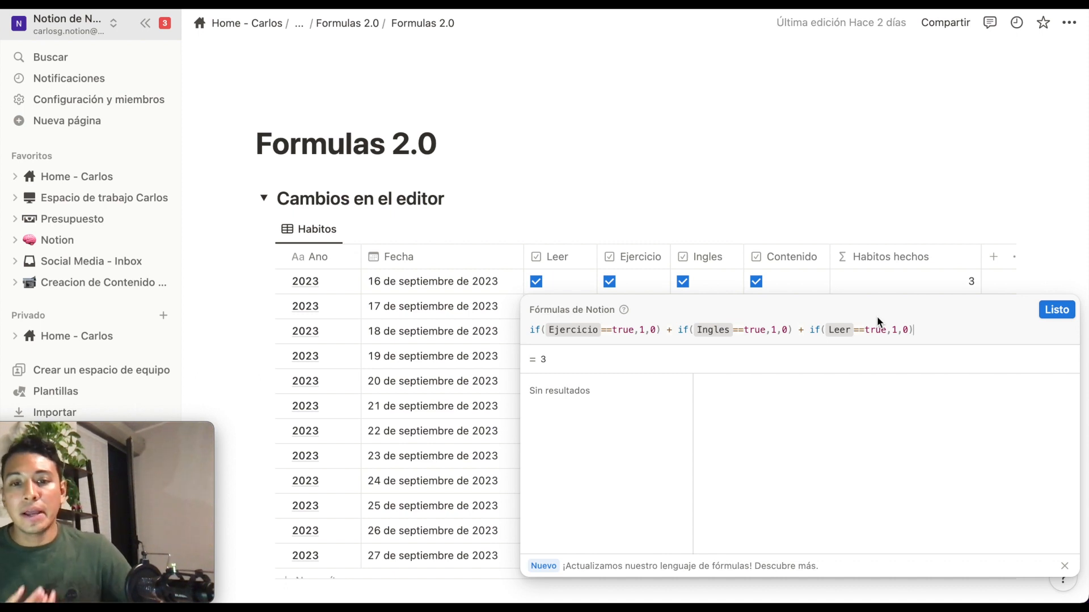
{"action": "left_click", "coordinate": [678, 333]}
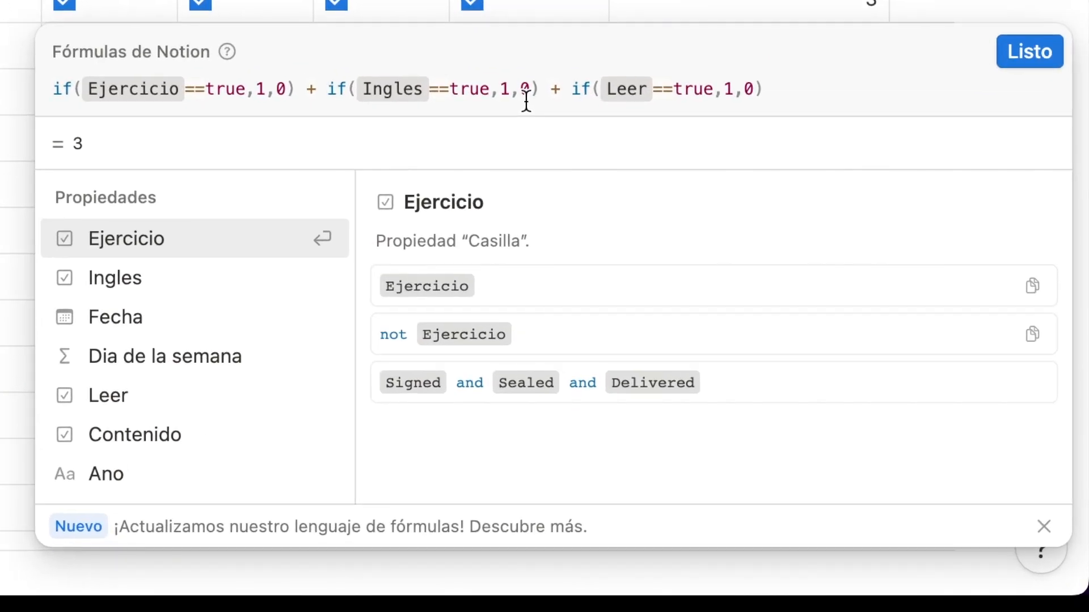
{"action": "key", "text": "shift+Return"}
{"action": "left_click", "coordinate": [297, 115]}
{"action": "key", "text": "shift+Return"}
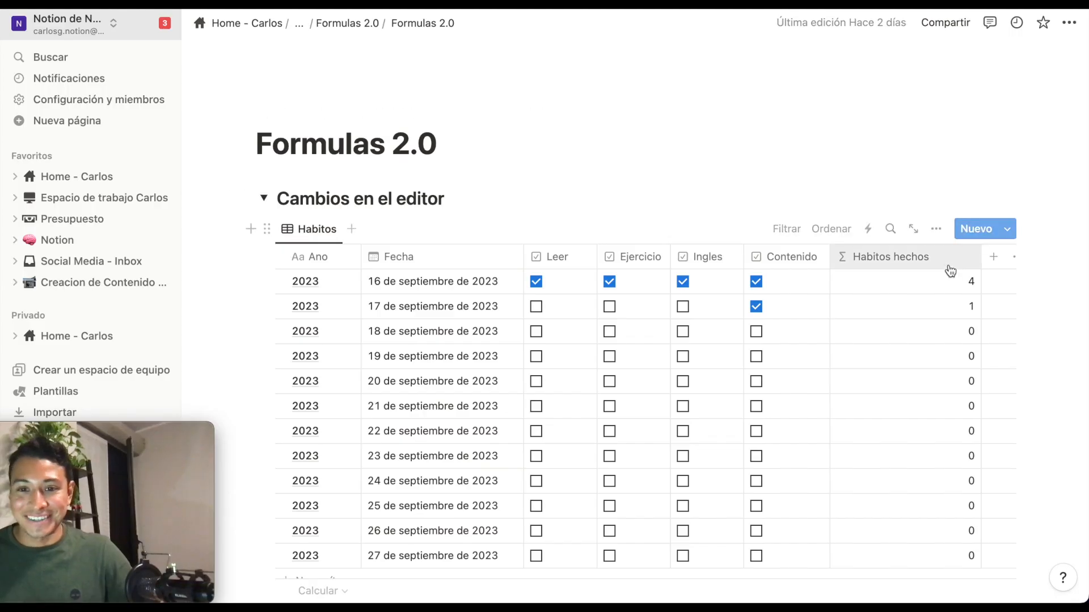
{"action": "left_click", "coordinate": [950, 278]}
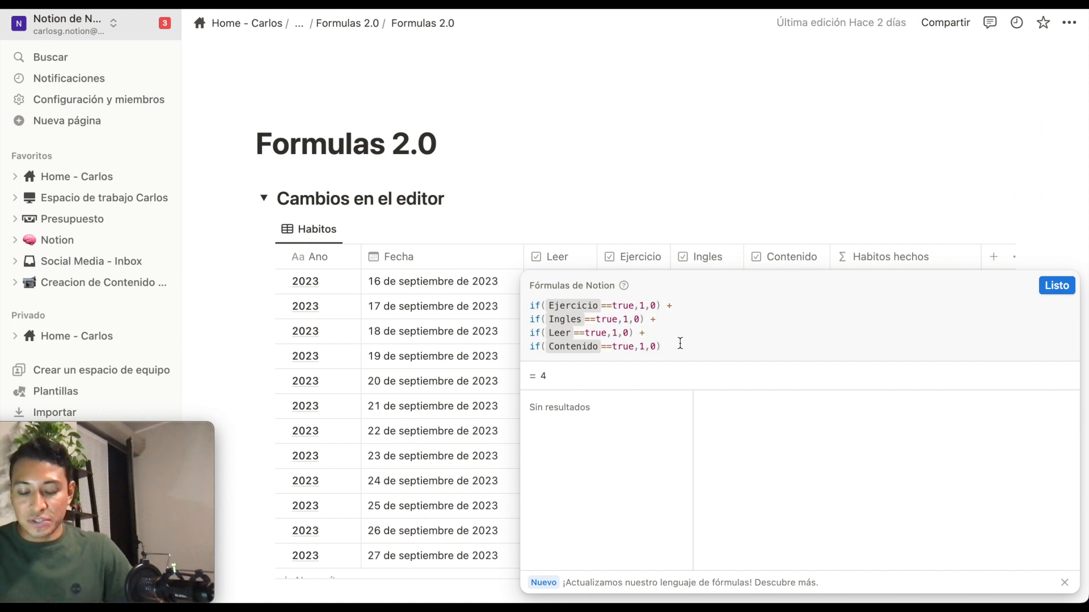
{"action": "key", "text": "Escape"}
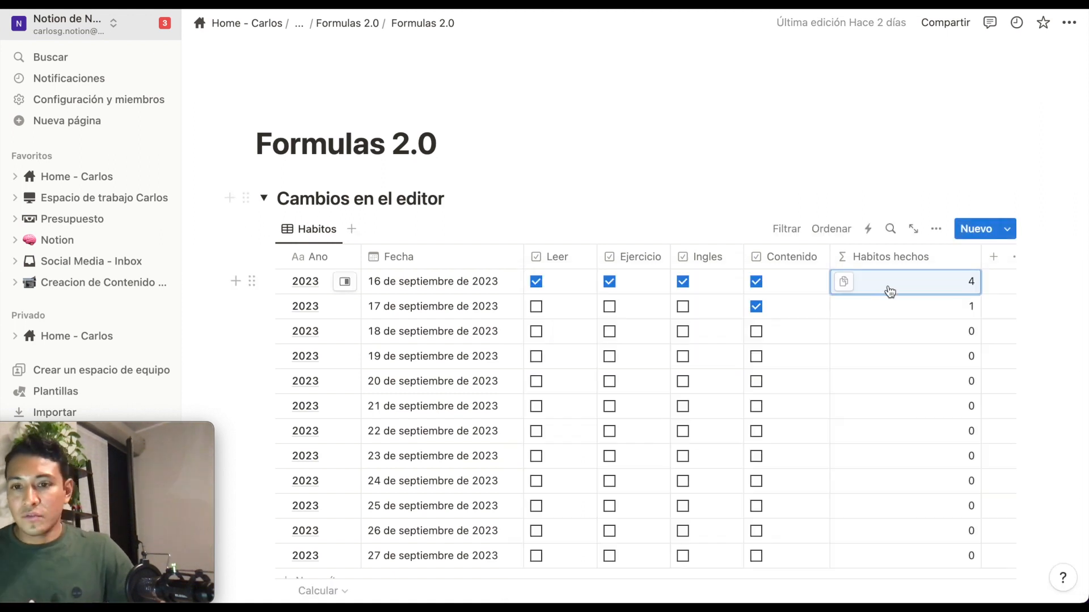
{"action": "left_click", "coordinate": [899, 289]}
{"action": "left_click", "coordinate": [682, 307]}
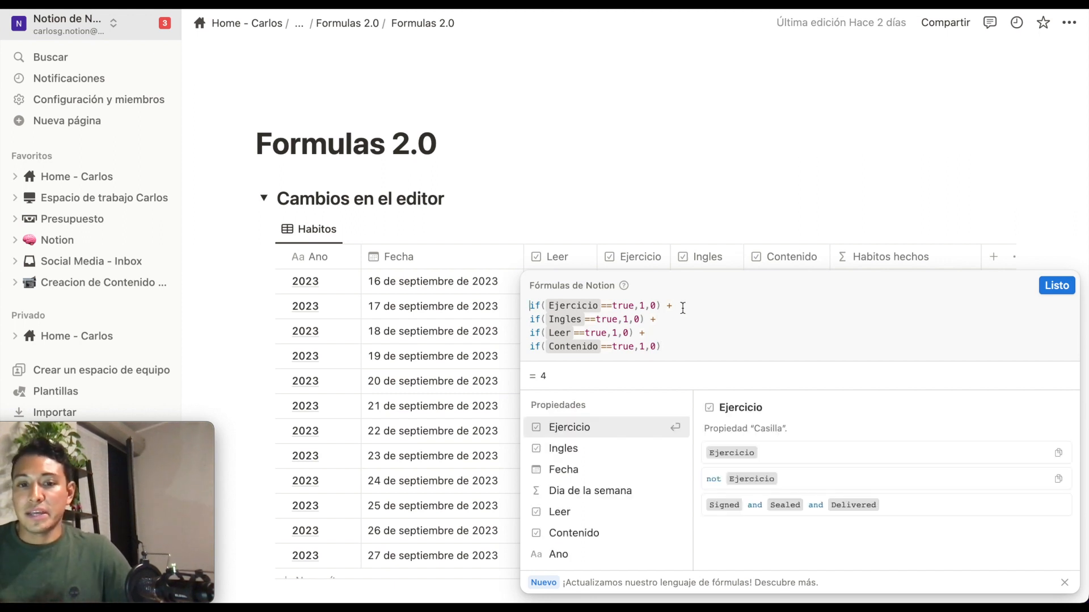
{"action": "key", "text": "Escape"}
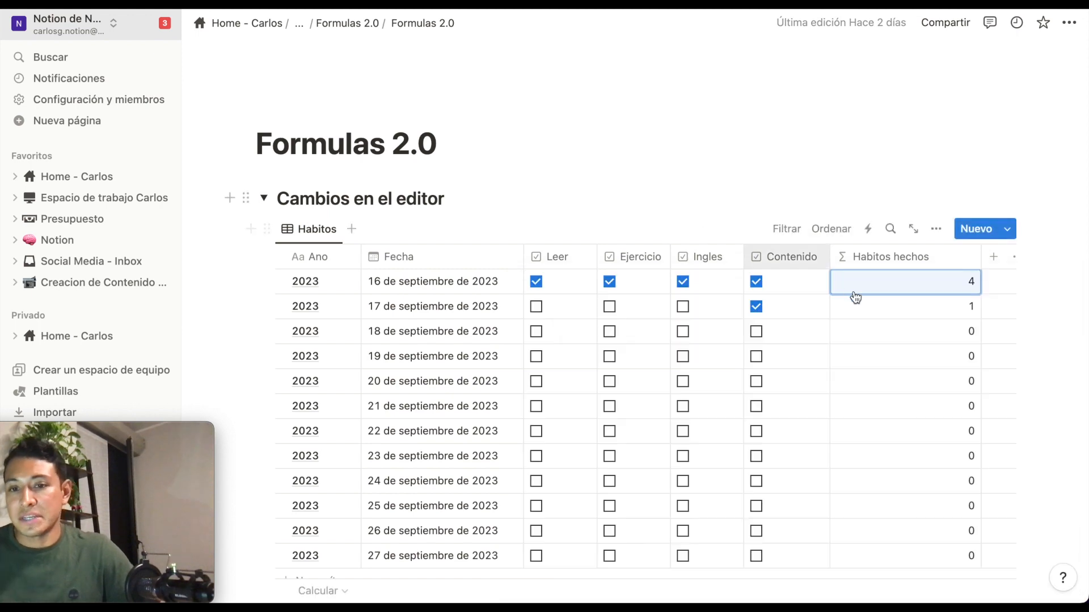
Wrap the sum of the four if terms in the Habitos hechos formula in parentheses and divide it by 4.
{"action": "left_click", "coordinate": [950, 292]}
{"action": "left_click", "coordinate": [639, 306]}
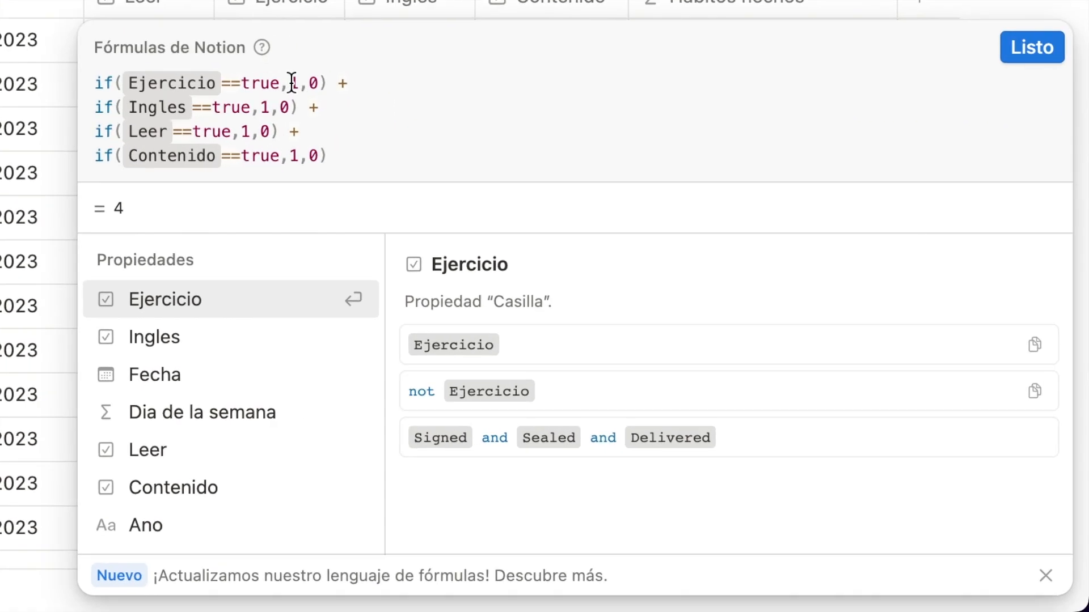
{"action": "key", "text": "super+Up"}
{"action": "type", "text": "(if(Ejercicio==true,1,0) +"}
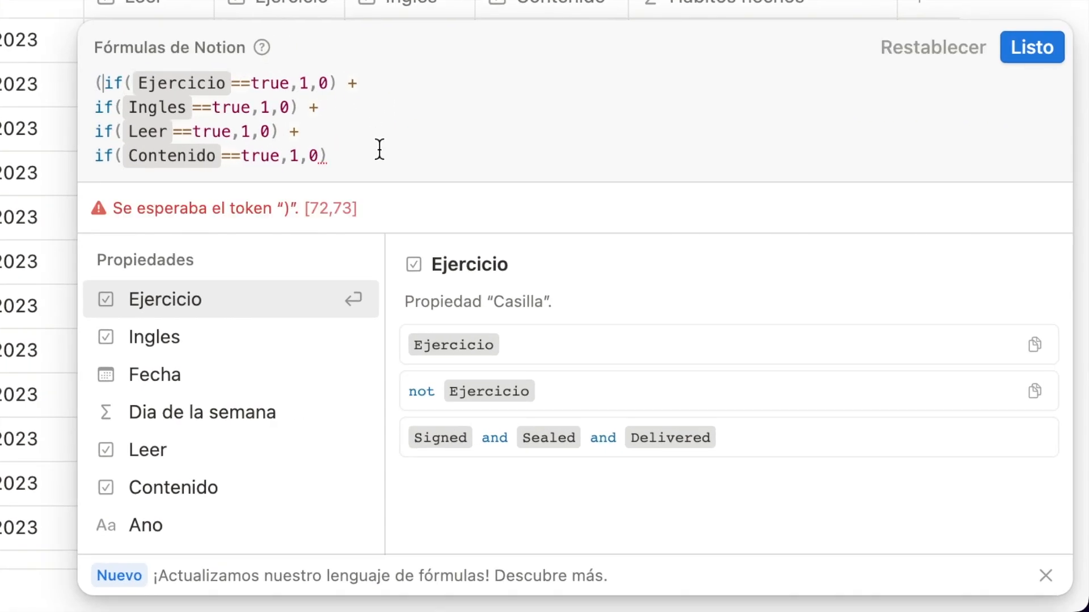
{"action": "left_click", "coordinate": [376, 151]}
{"action": "type", "text": ")"}
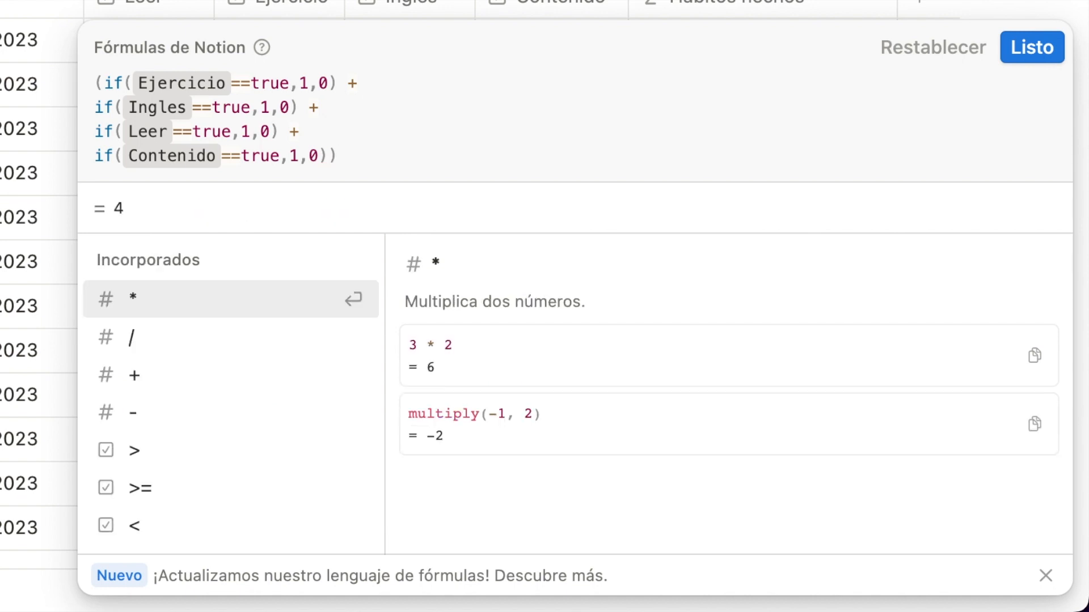
{"action": "type", "text": " /4"}
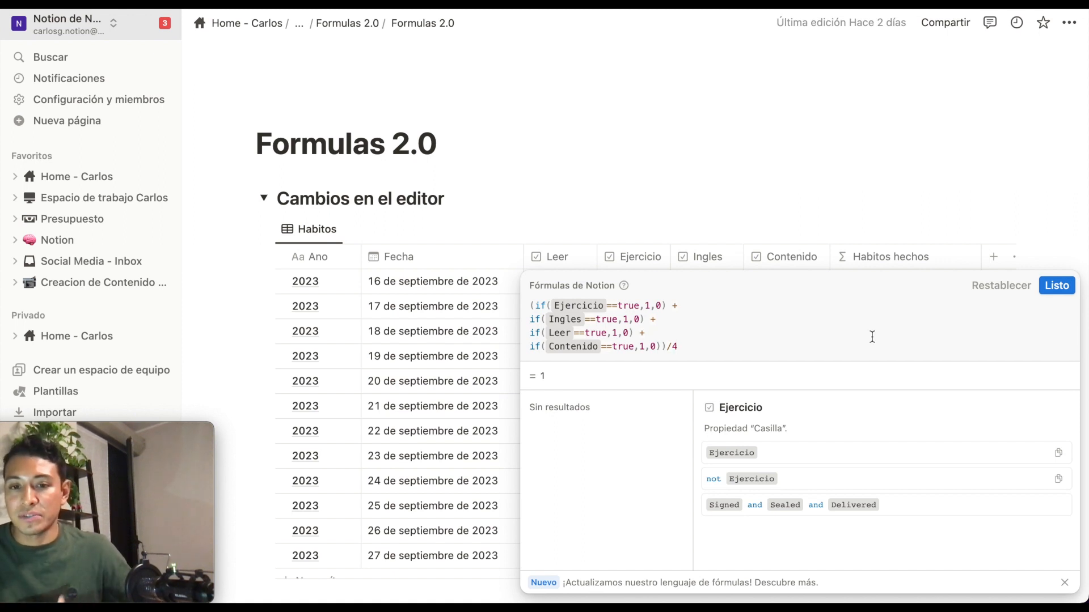
Add the comment /*Dividir dependiendo el numero de habitos*/ after the division by 4 in the formula.
{"action": "left_click", "coordinate": [735, 350]}
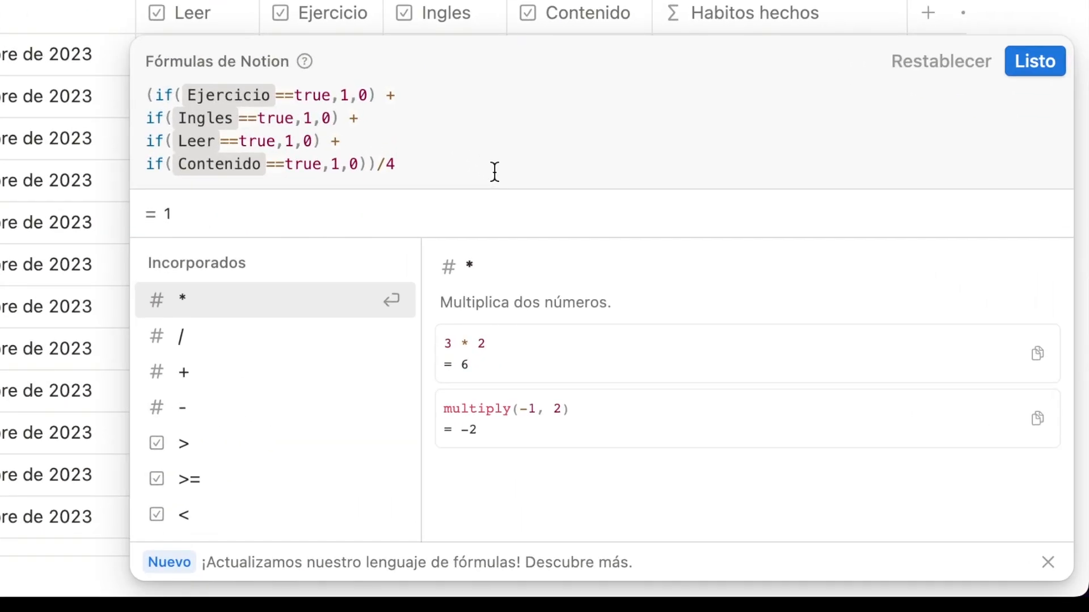
{"action": "type", "text": "/"}
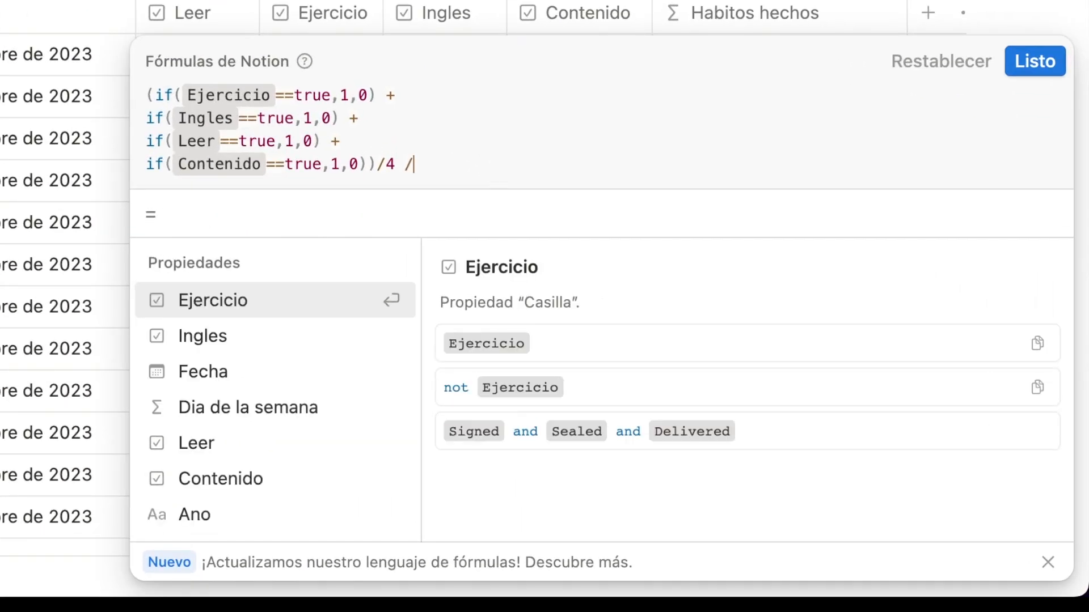
{"action": "type", "text": "*"}
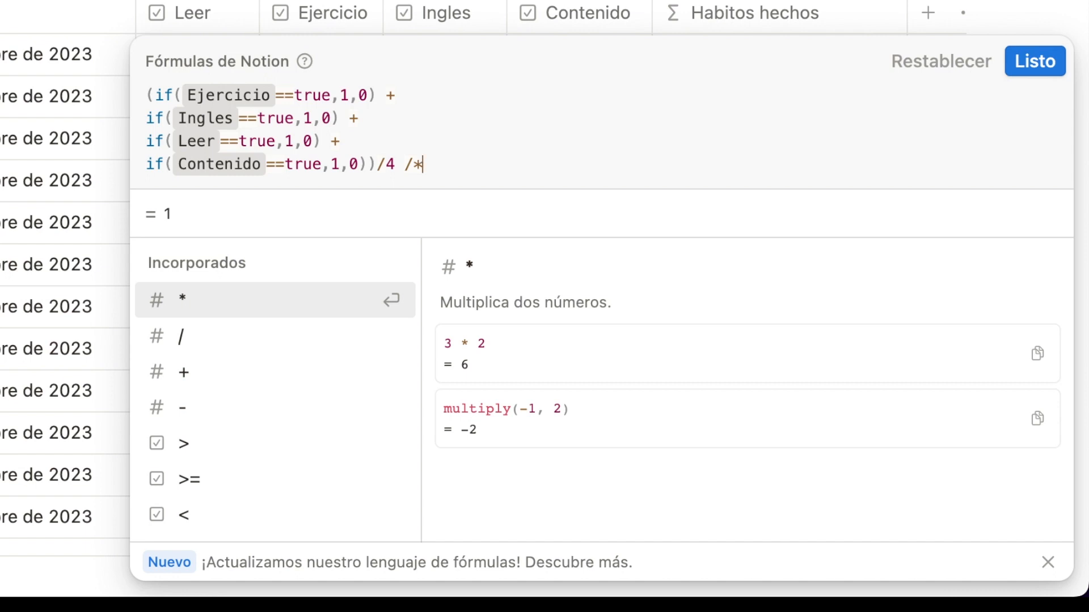
{"action": "type", "text": "Dividir dependiendo el numero de habitos"}
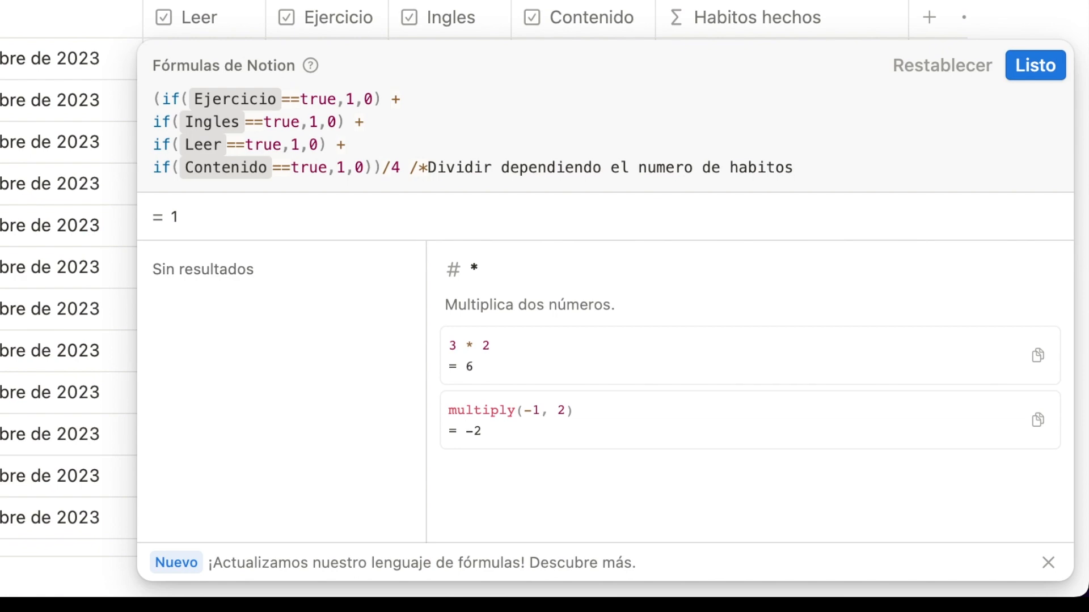
{"action": "type", "text": "*/"}
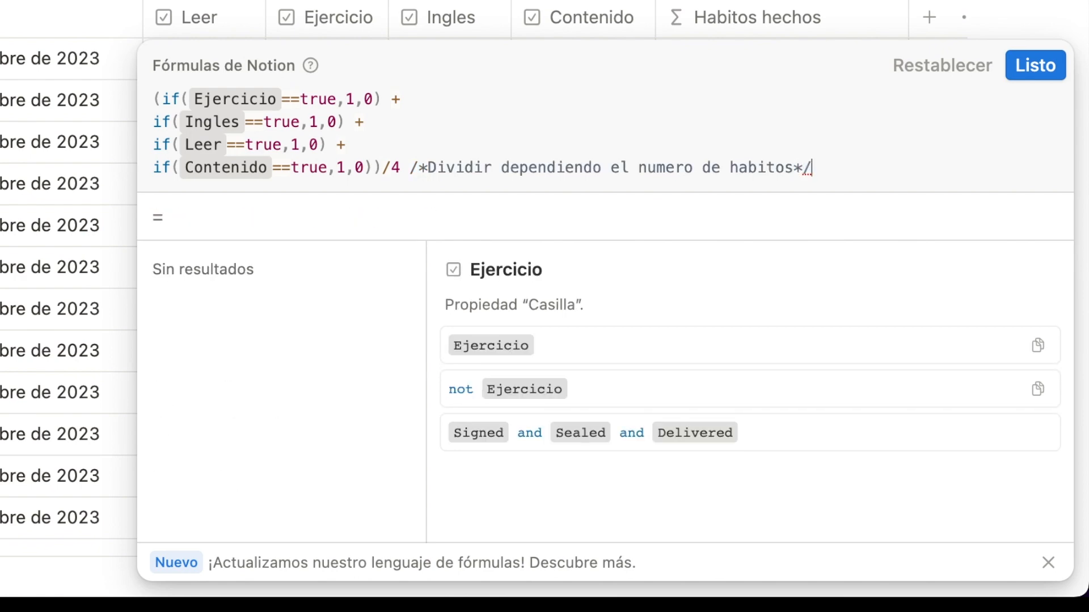
Move the /4 division and its comment below the if terms, leaving one blank line between them.
{"action": "left_click", "coordinate": [485, 167]}
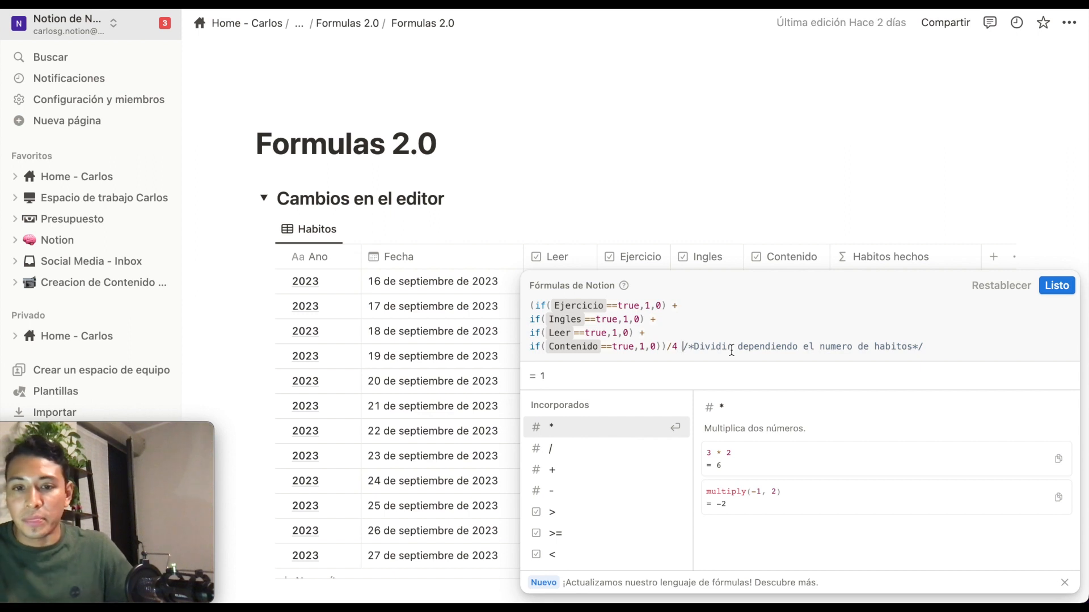
{"action": "left_click", "coordinate": [682, 347]}
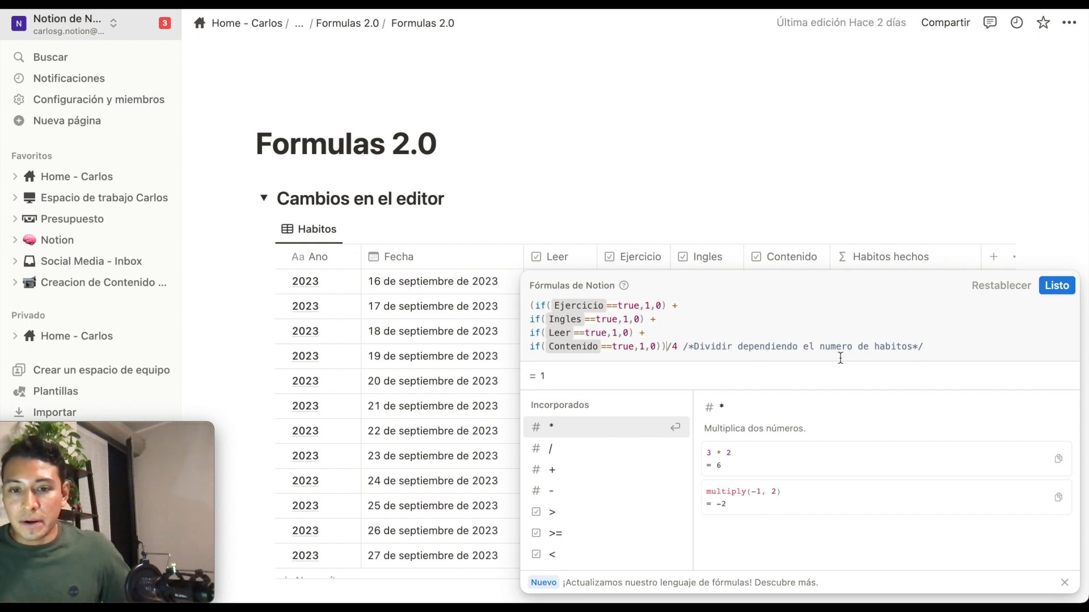
{"action": "key", "text": "Return"}
{"action": "key", "text": "Return"}
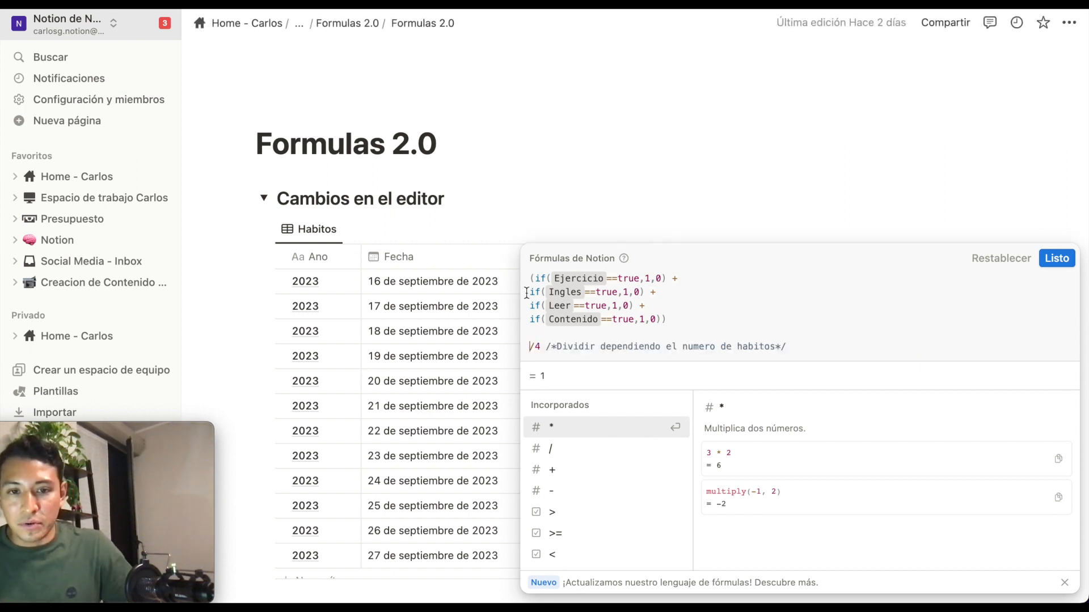
Remove the line breaks between the four if terms so they run on continuously above the division.
{"action": "left_click", "coordinate": [526, 293]}
{"action": "key", "text": "BackSpace"}
{"action": "left_click", "coordinate": [526, 305]}
{"action": "key", "text": "BackSpace"}
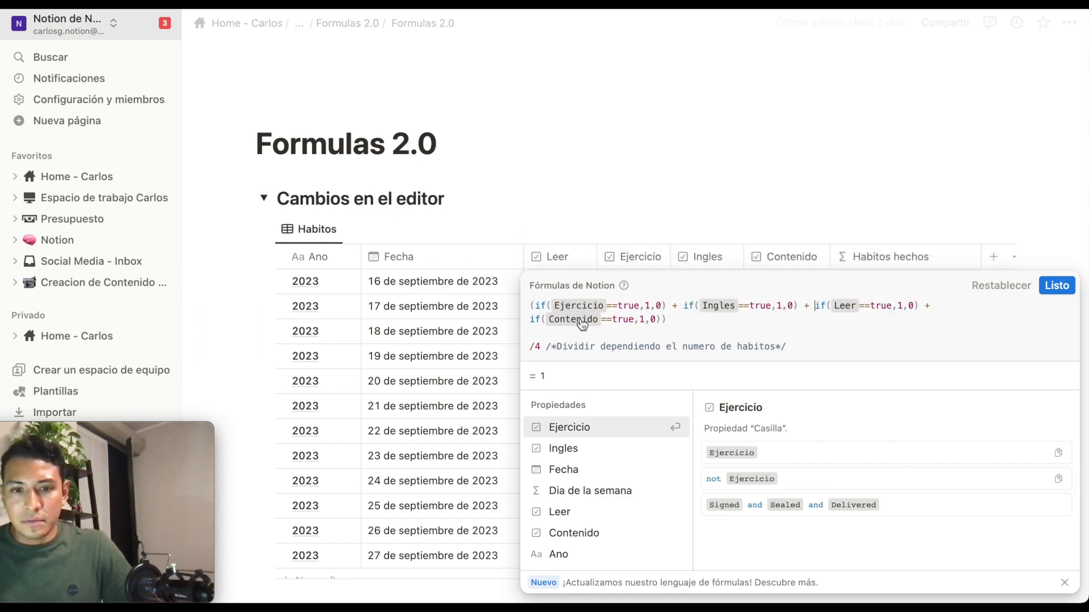
{"action": "left_click", "coordinate": [528, 319]}
{"action": "key", "text": "BackSpace"}
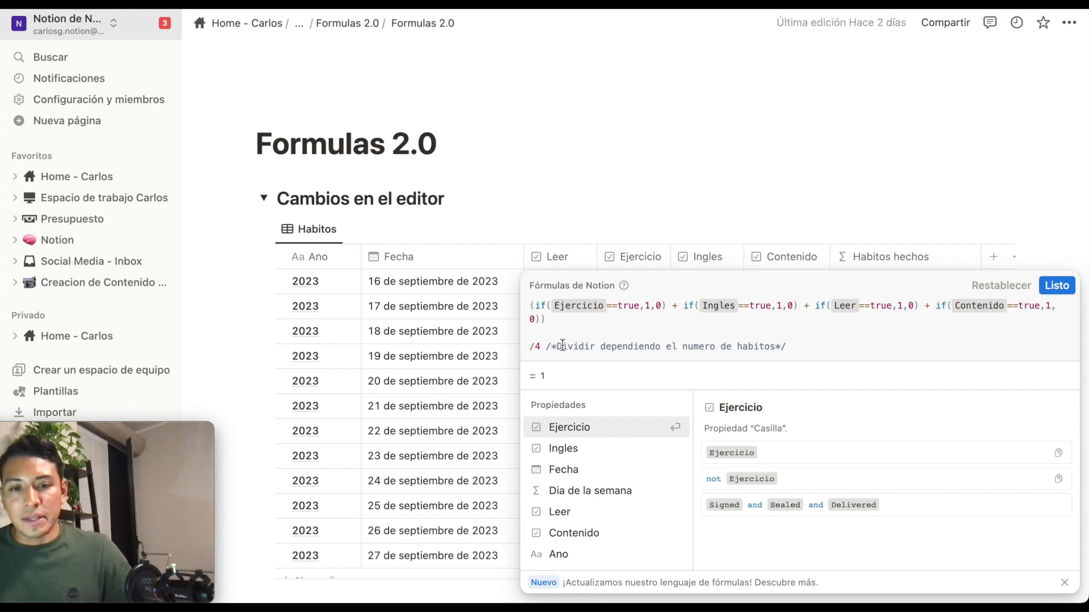
{"action": "left_click", "coordinate": [542, 347]}
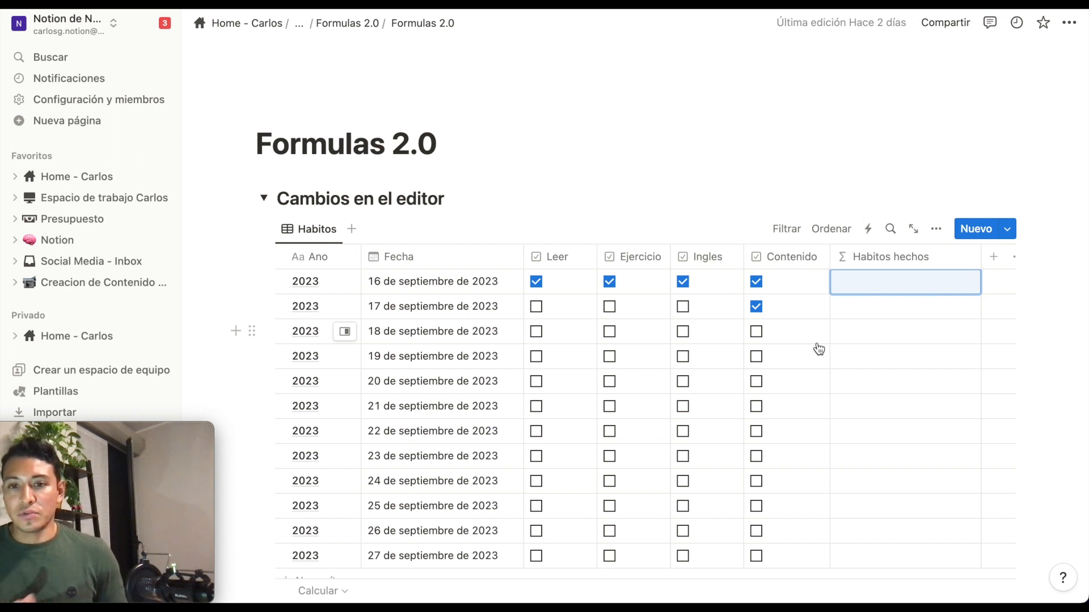
Correct the misspelled treu to true in the Ingles condition of the Habitos hechos formula.
{"action": "left_click", "coordinate": [877, 287]}
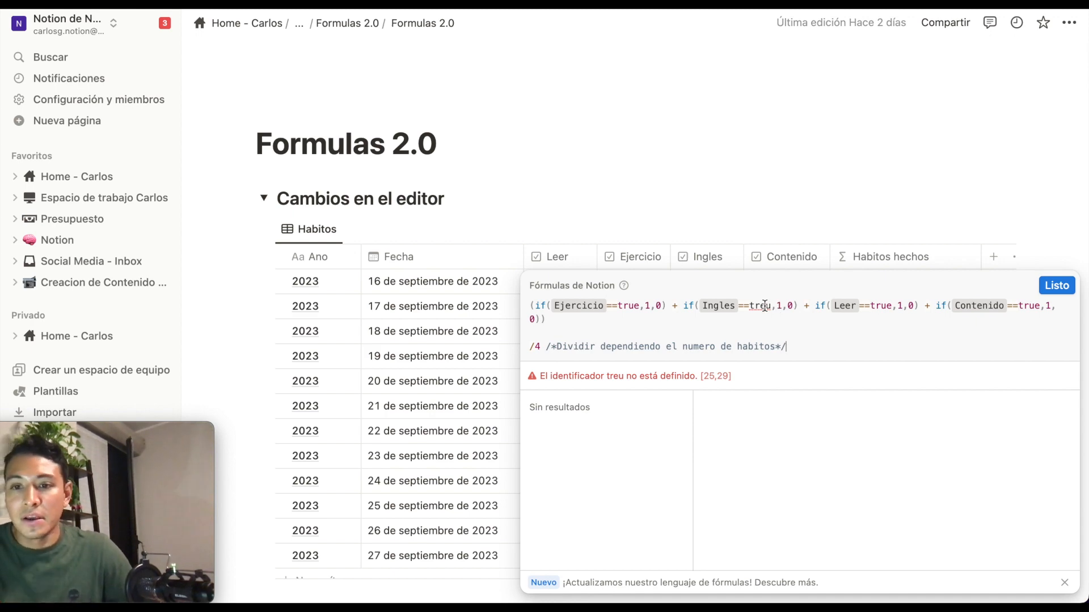
{"action": "left_click", "coordinate": [772, 307]}
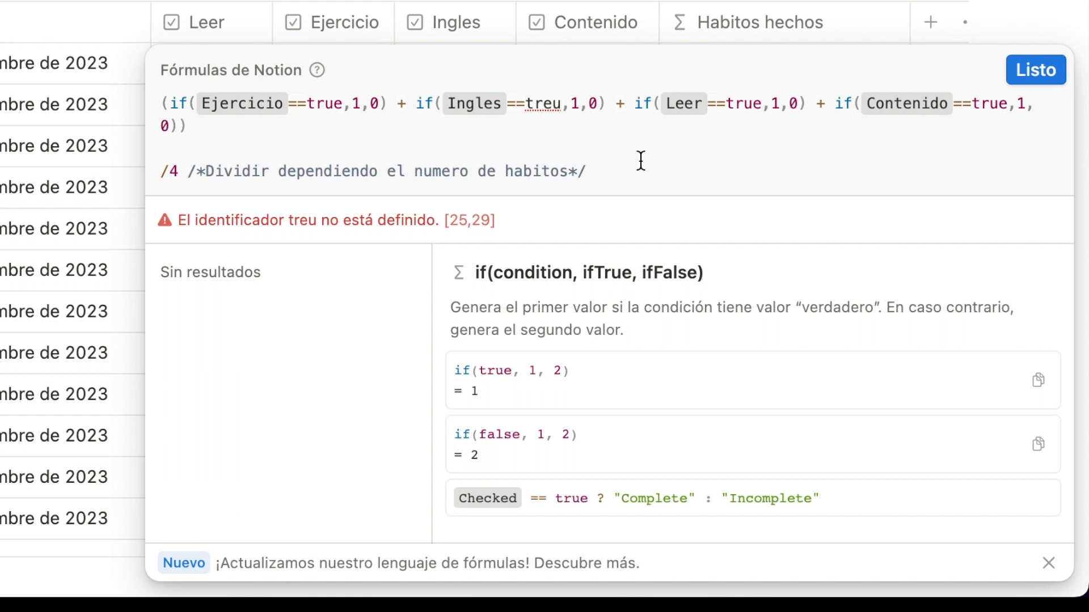
{"action": "key", "text": "BackSpace"}
{"action": "key", "text": "BackSpace"}
{"action": "type", "text": "ue"}
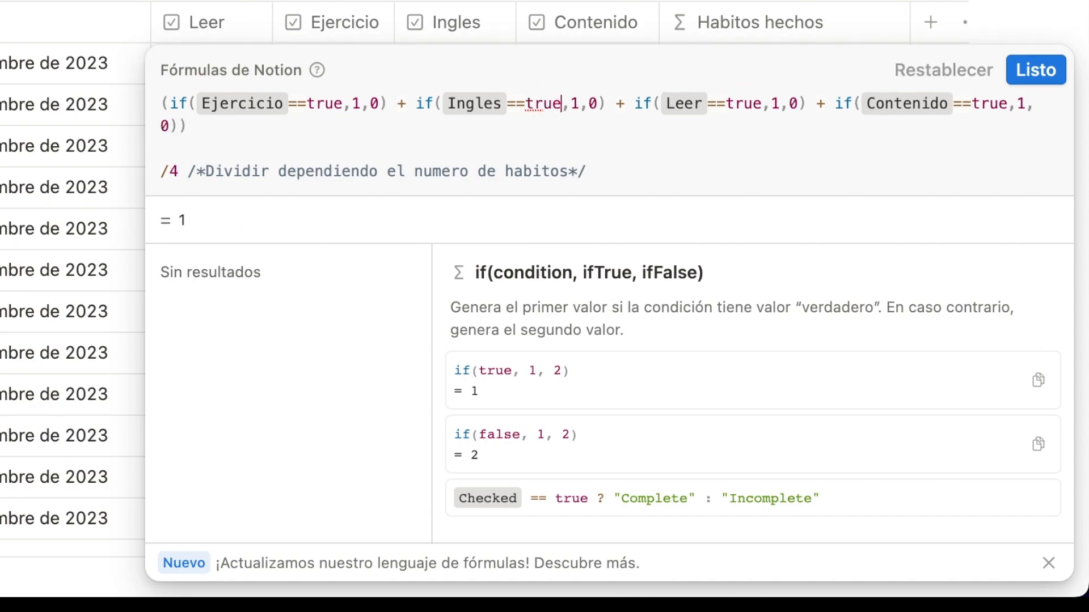
{"action": "left_click", "coordinate": [640, 175]}
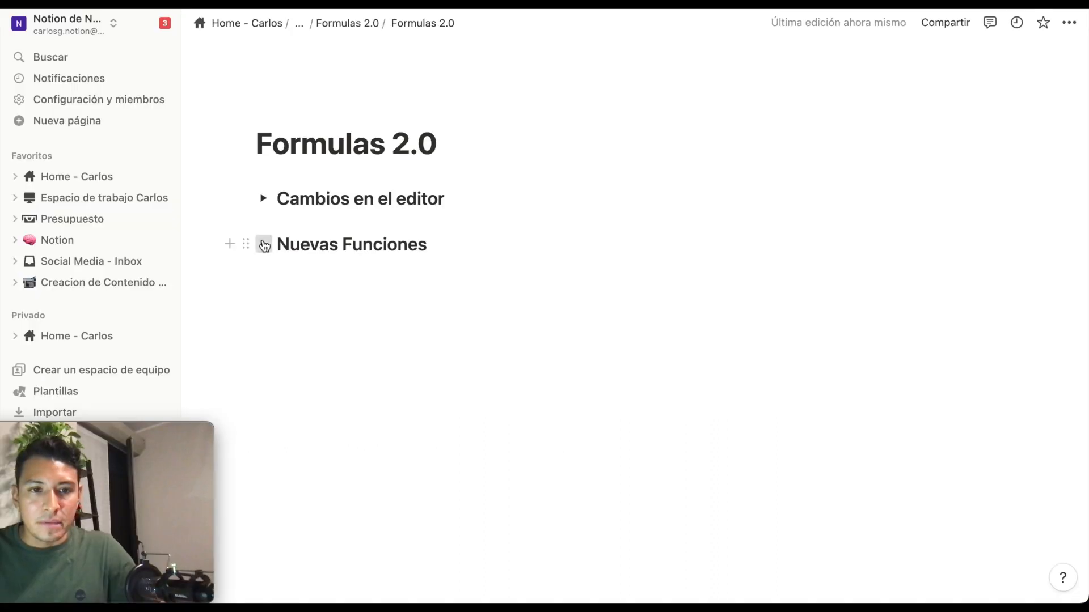
Expand the Nuevas Funciones section and its Estilo y Formato a Formulas subsection.
{"action": "left_click", "coordinate": [262, 243]}
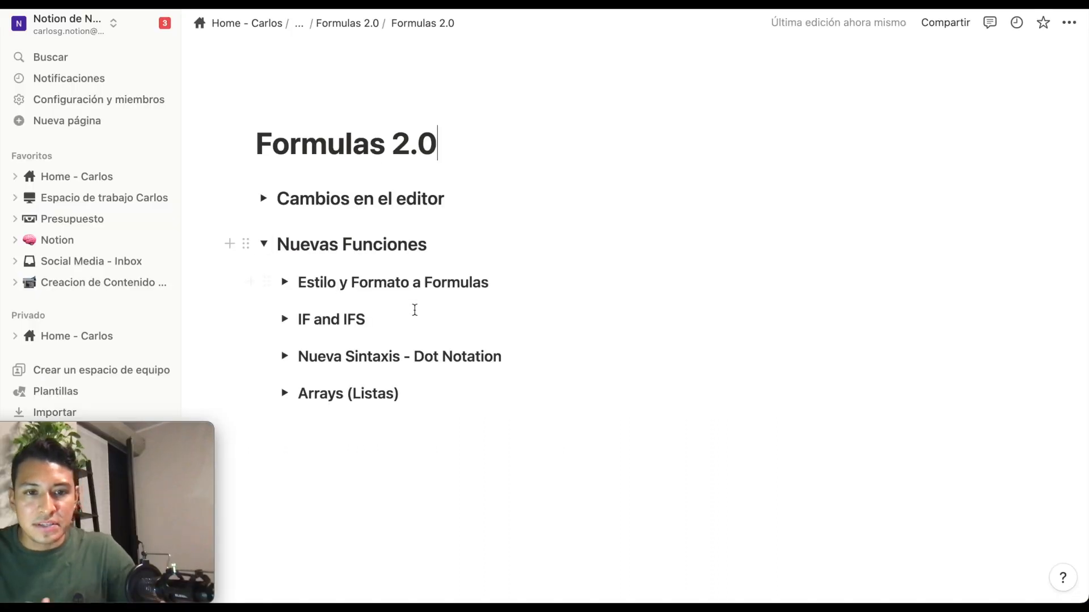
{"action": "scroll", "coordinate": [300, 232], "scroll_direction": "down", "scroll_amount": 2}
{"action": "left_click", "coordinate": [284, 216]}
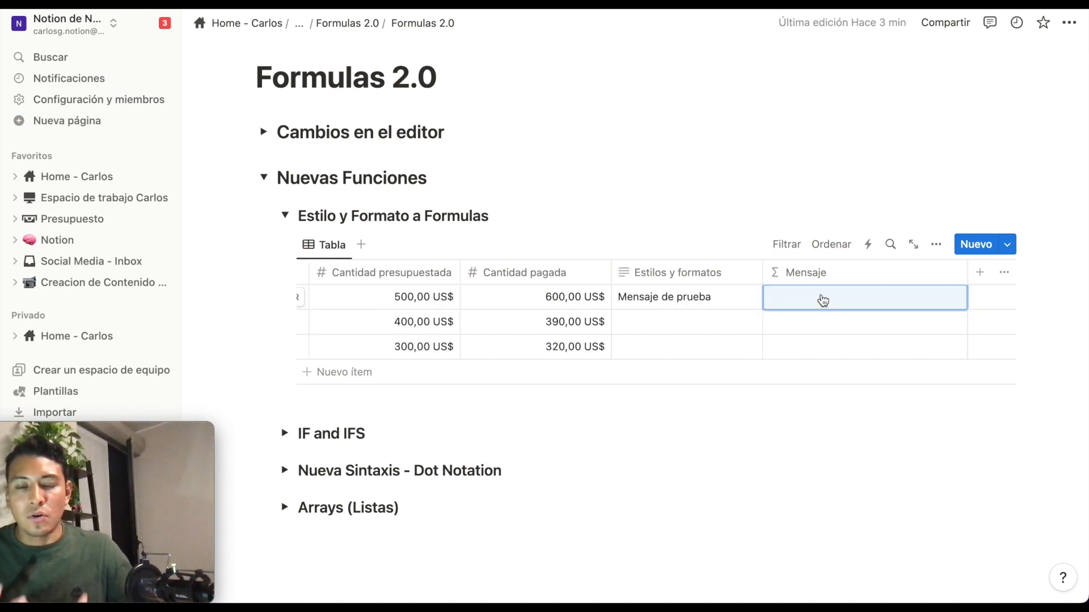
Enter a style() formula in the Mensaje column using the Estilos y formatos property with the arguments "b" and "background".
{"action": "left_click", "coordinate": [822, 300]}
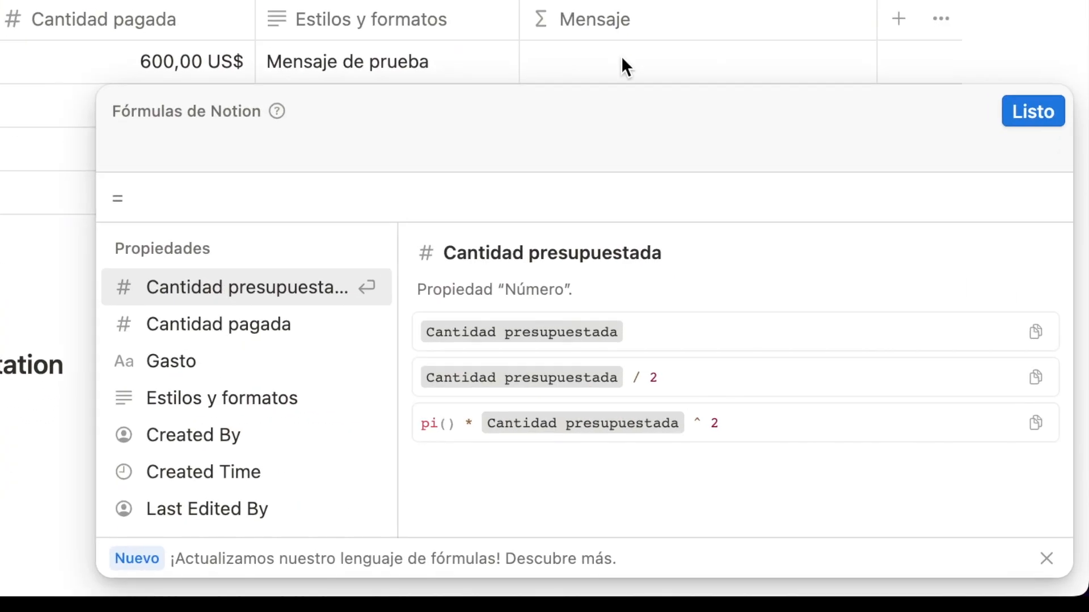
{"action": "type", "text": "style"}
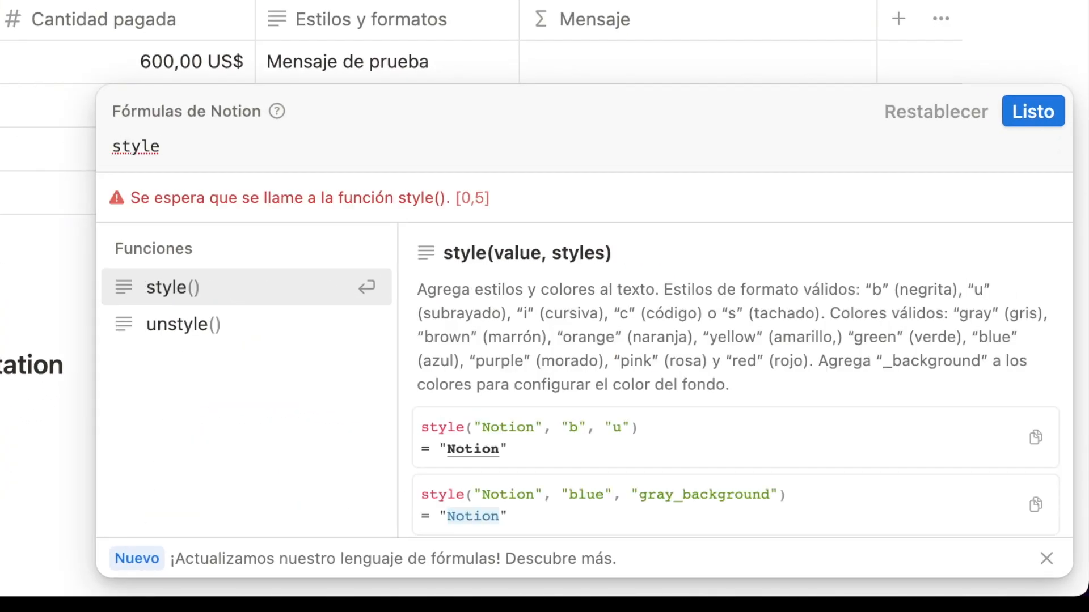
{"action": "type", "text": "("}
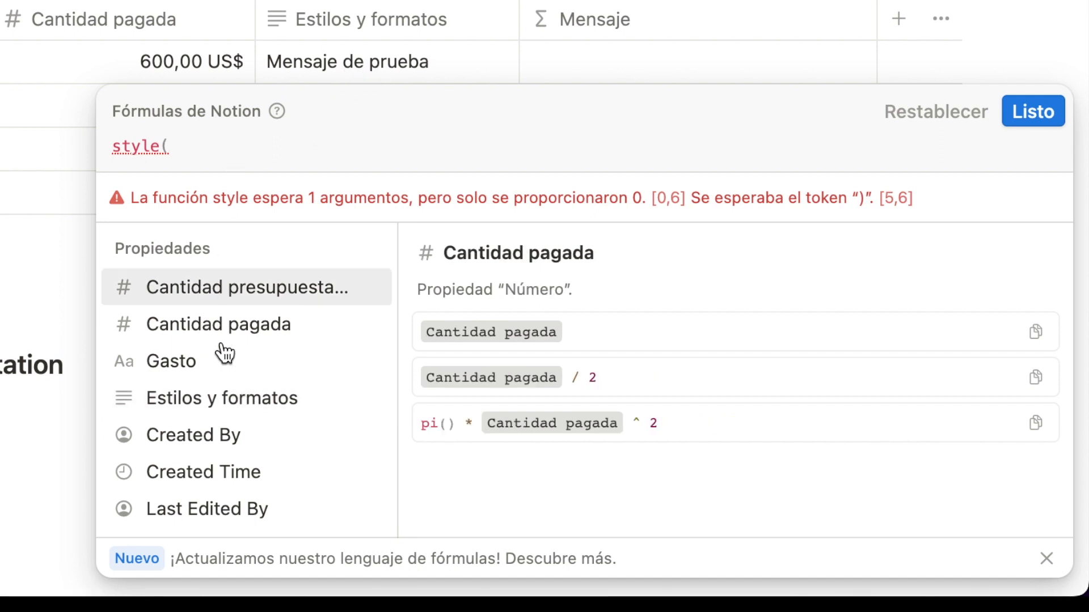
{"action": "left_click", "coordinate": [219, 397]}
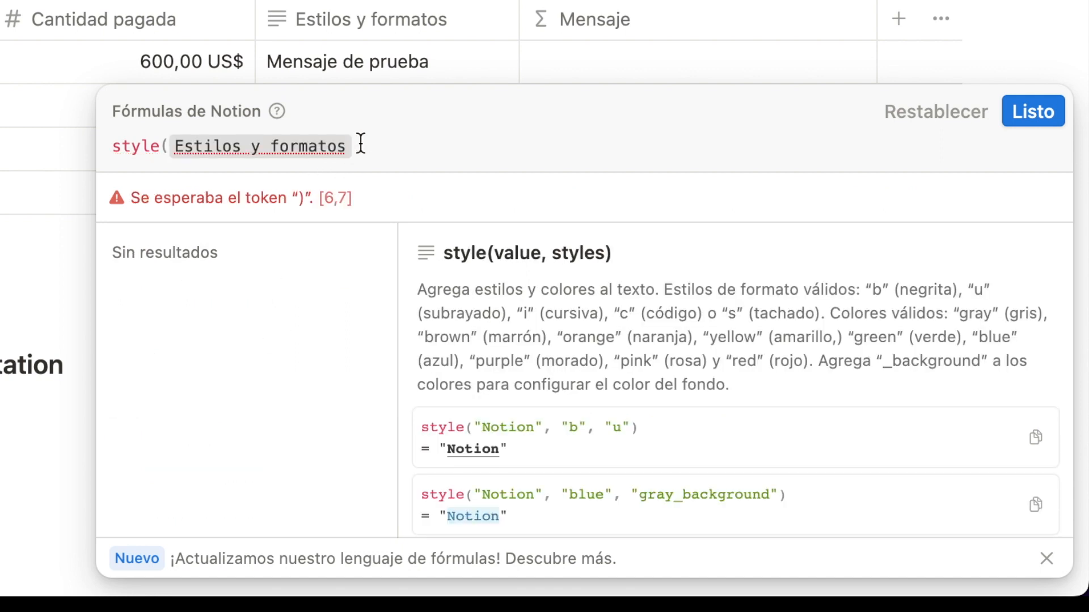
{"action": "type", "text": ","}
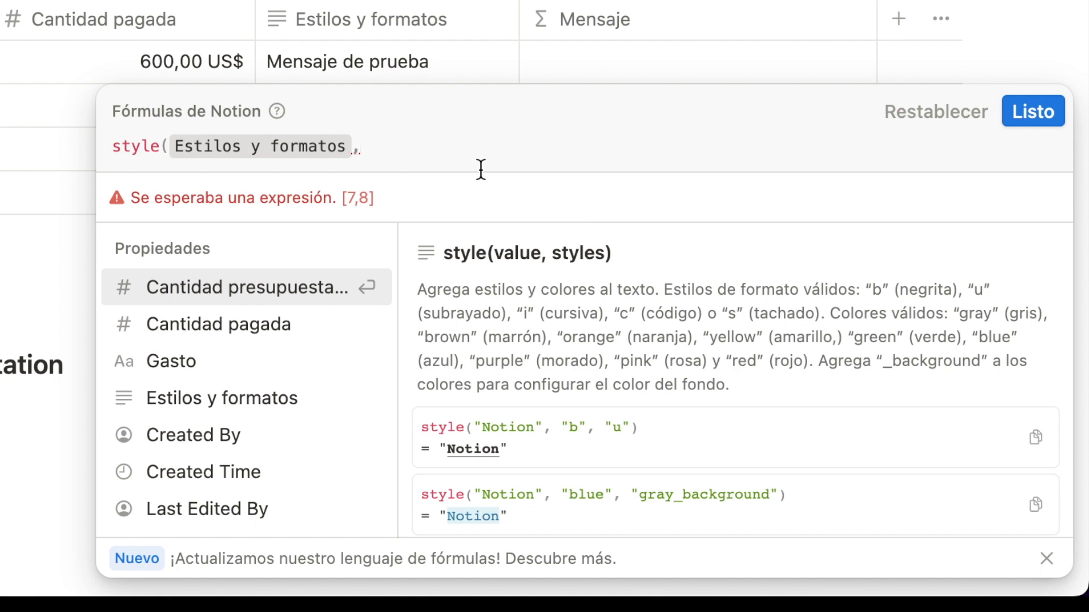
{"action": "type", "text": "\"b\","}
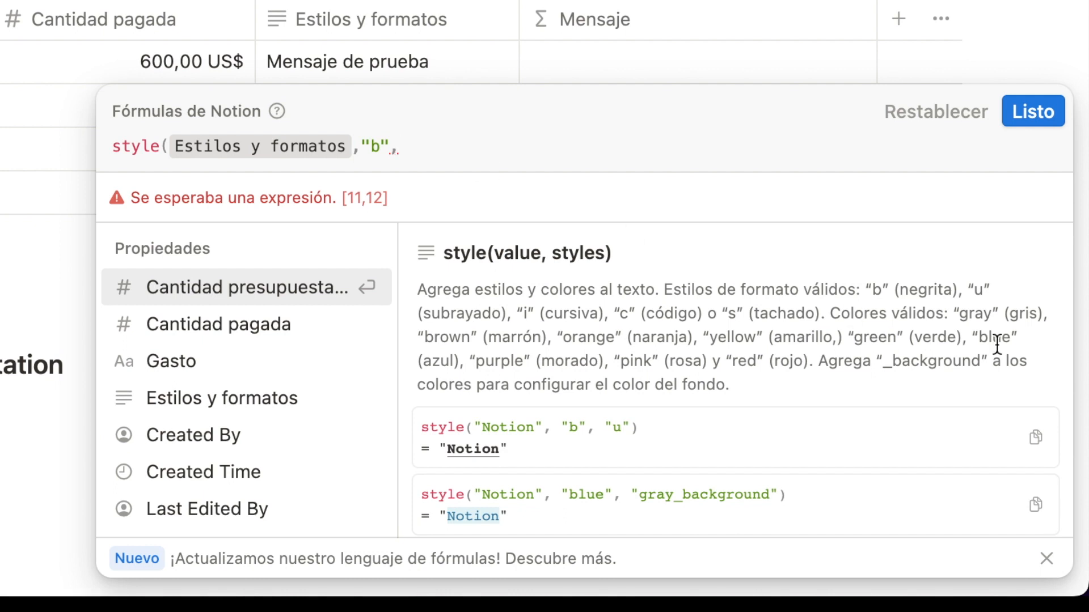
{"action": "type", "text": "\"backg"}
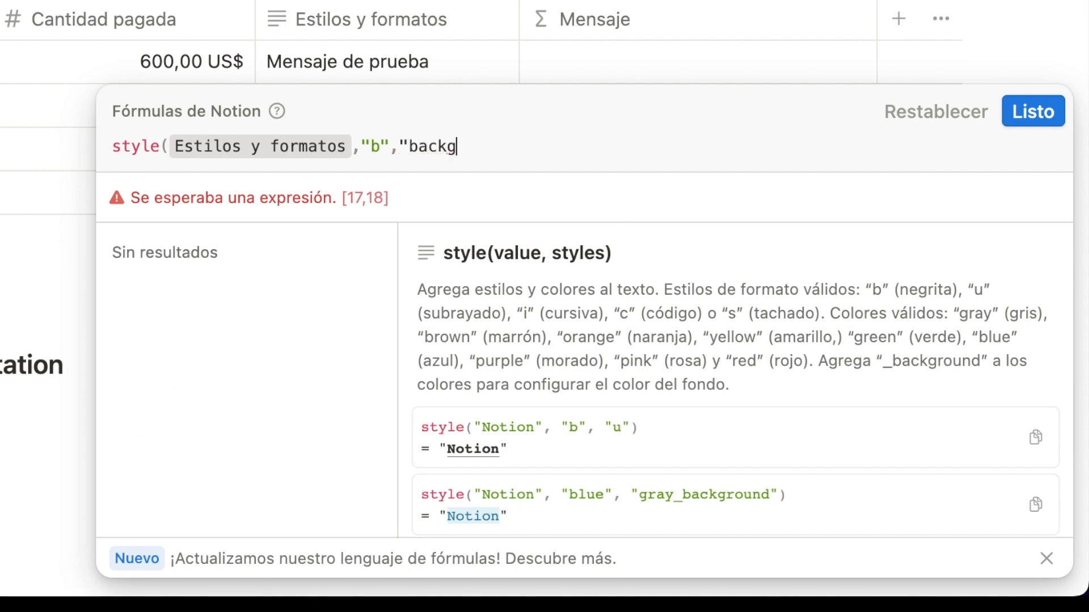
{"action": "type", "text": "round\")"}
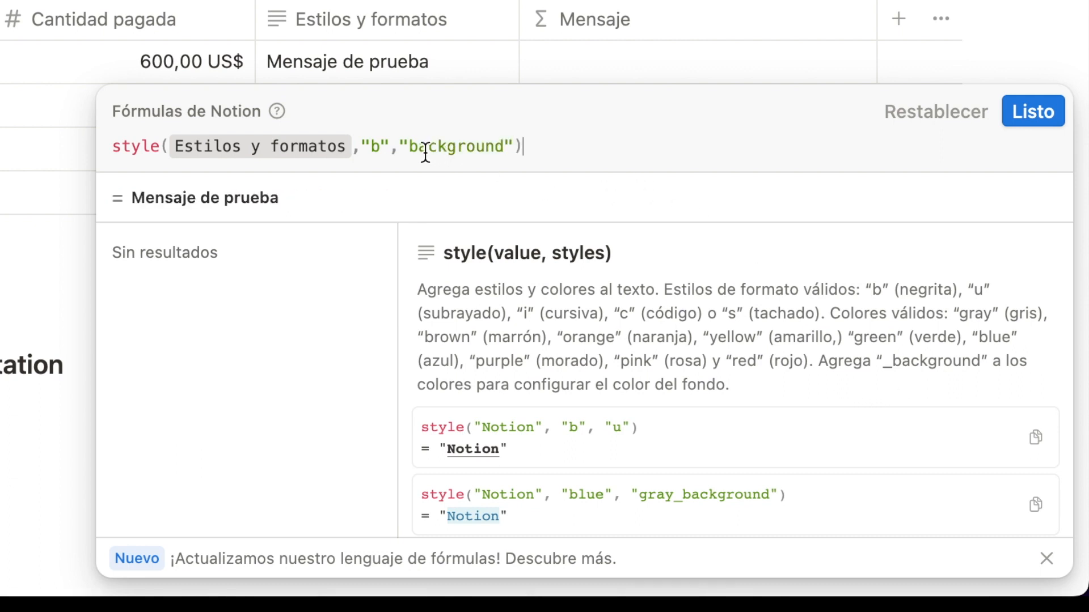
Change the background argument of the style() formula to "green_background".
{"action": "left_click", "coordinate": [408, 146]}
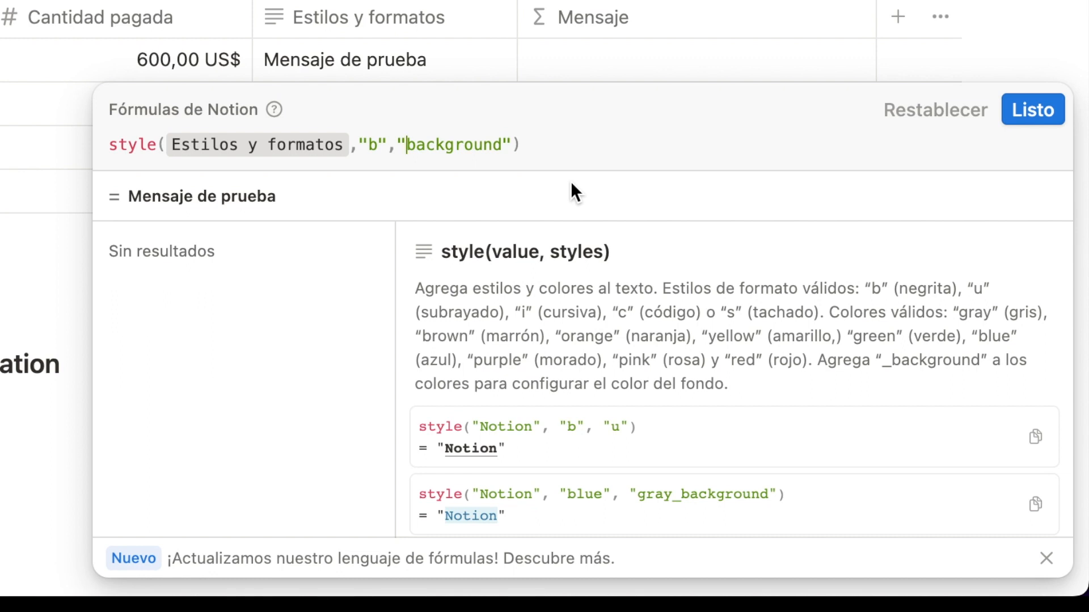
{"action": "type", "text": "green"}
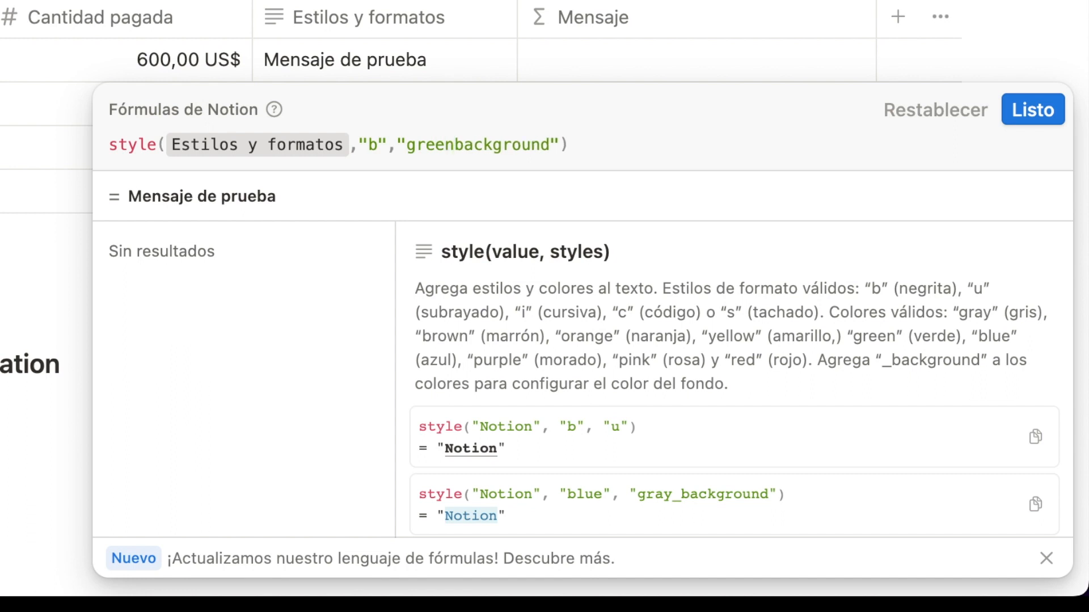
{"action": "type", "text": "_"}
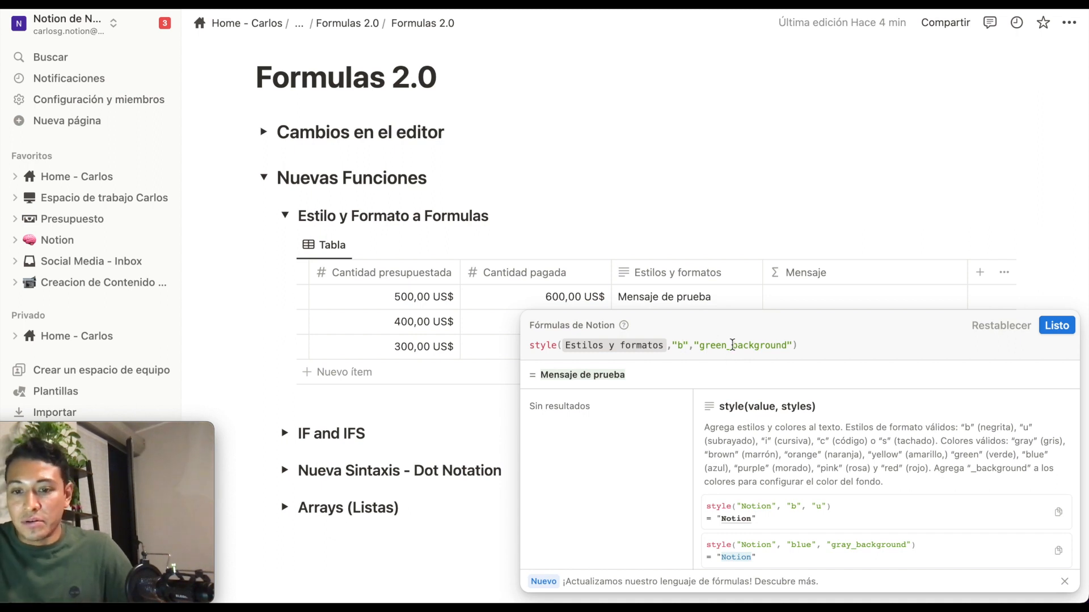
Change the "b" argument of the style() formula to "blue" and insert the argument ",b" before it.
{"action": "type", "text": "lue"}
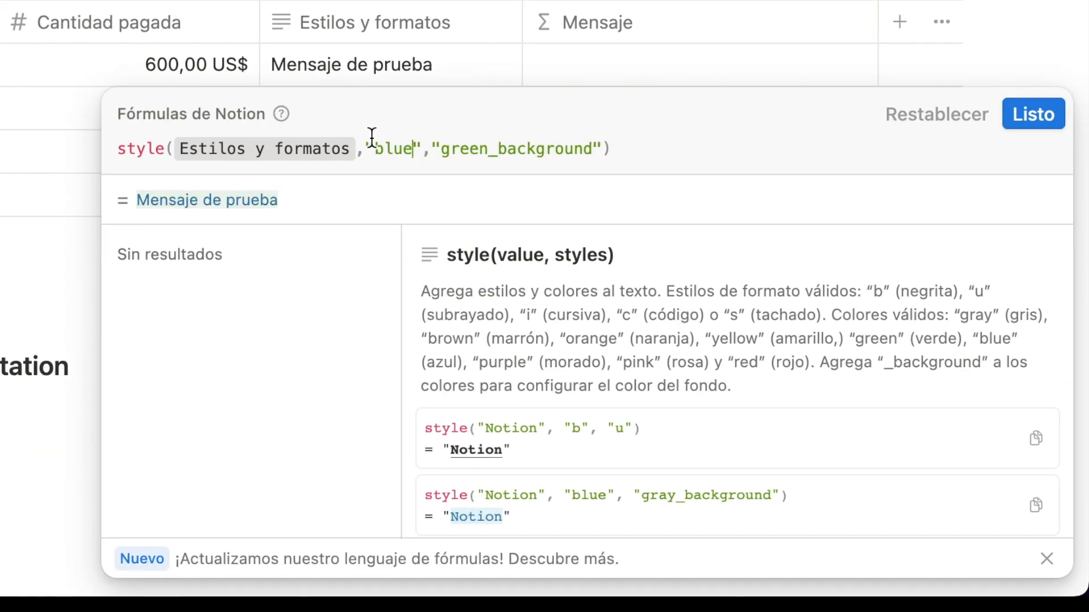
{"action": "left_click", "coordinate": [366, 157]}
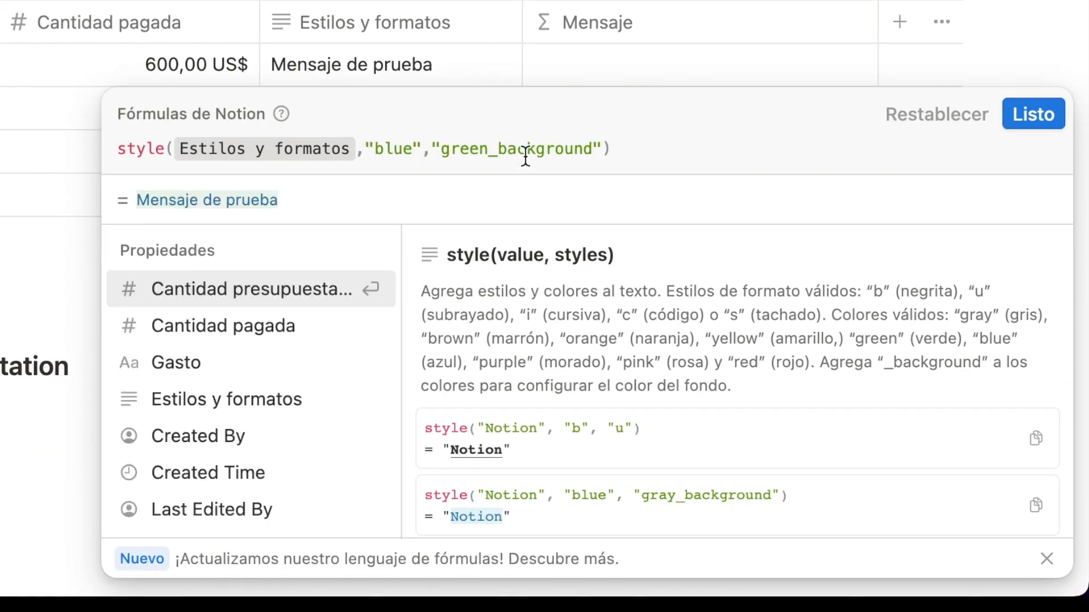
{"action": "type", "text": "\",B2"}
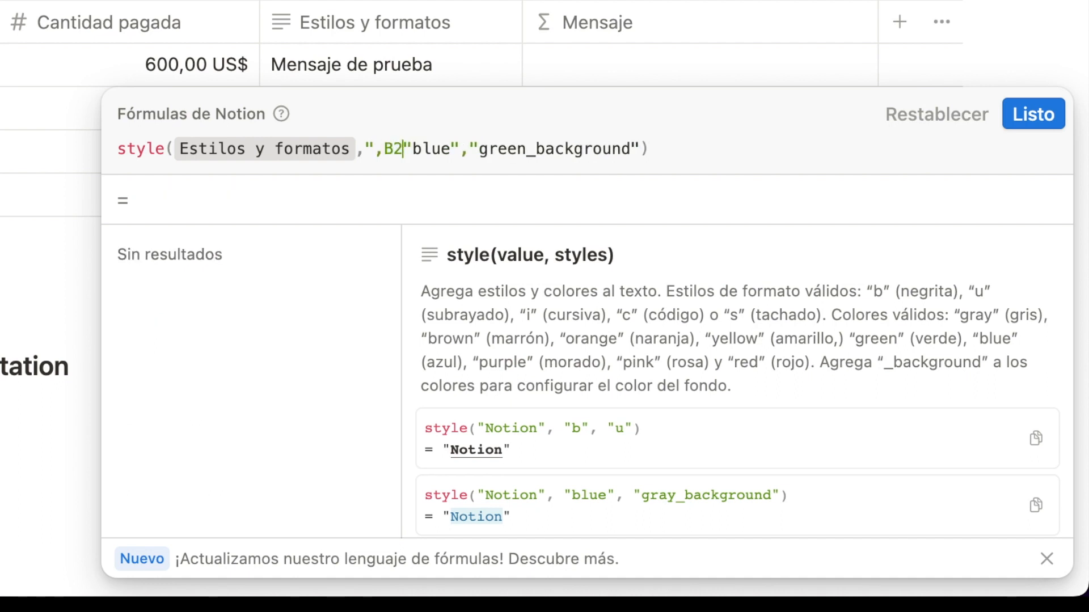
{"action": "type", "text": "b\","}
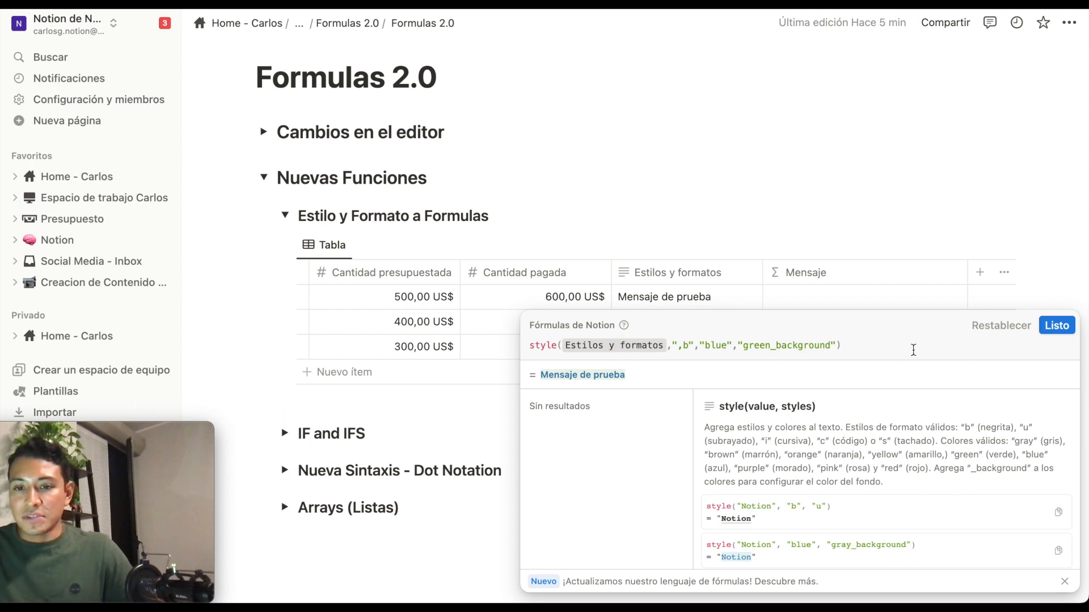
Clear the Mensaje formula and hide the Estilos y formatos column from the table view.
{"action": "key", "text": "ctrl+a"}
{"action": "key", "text": "BackSpace"}
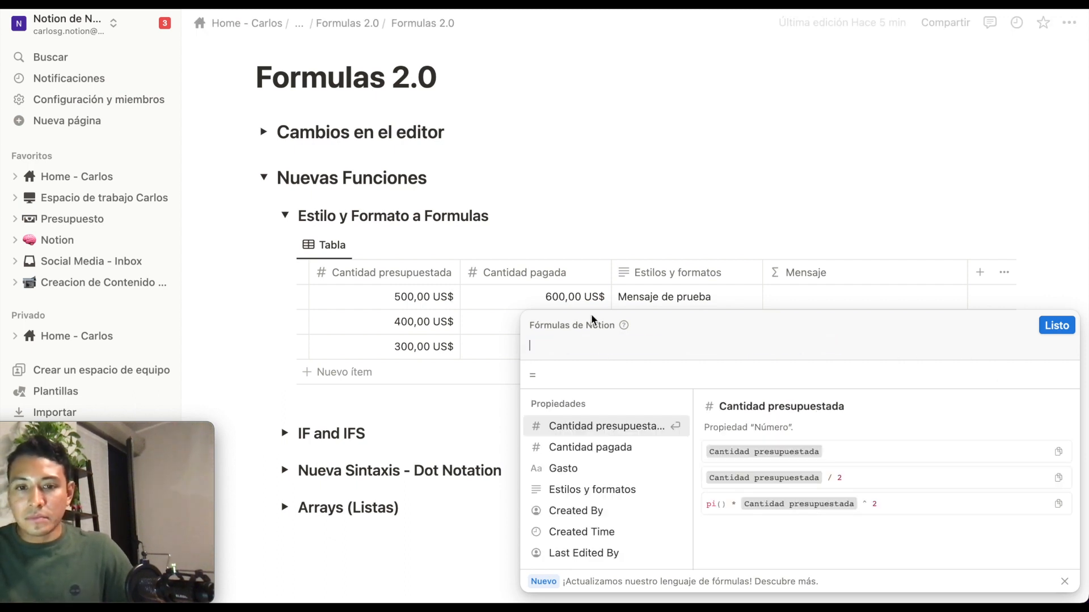
{"action": "key", "text": "Escape"}
{"action": "left_click", "coordinate": [681, 278]}
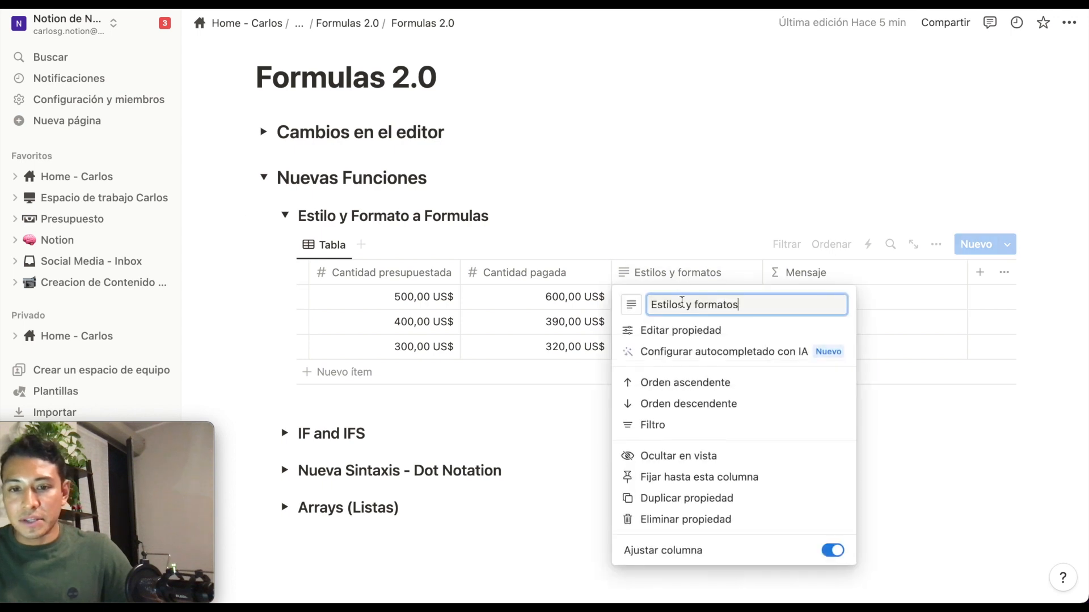
{"action": "left_click", "coordinate": [693, 462]}
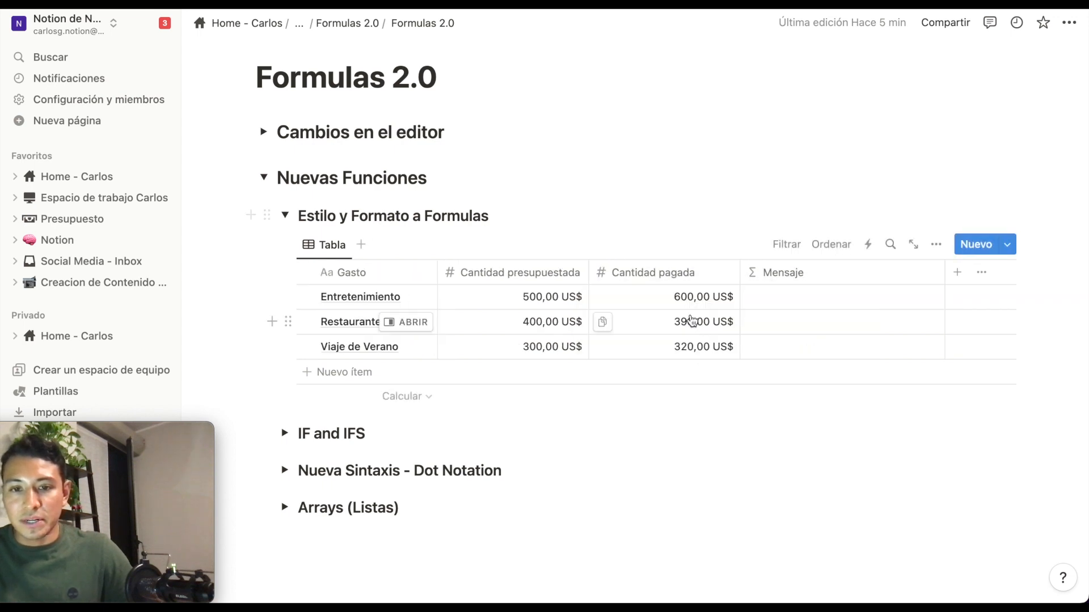
Start an if formula in the Mensaje column with the condition Cantidad pagada > Cantidad presupuestada.
{"action": "left_click", "coordinate": [804, 307]}
{"action": "type", "text": "if("}
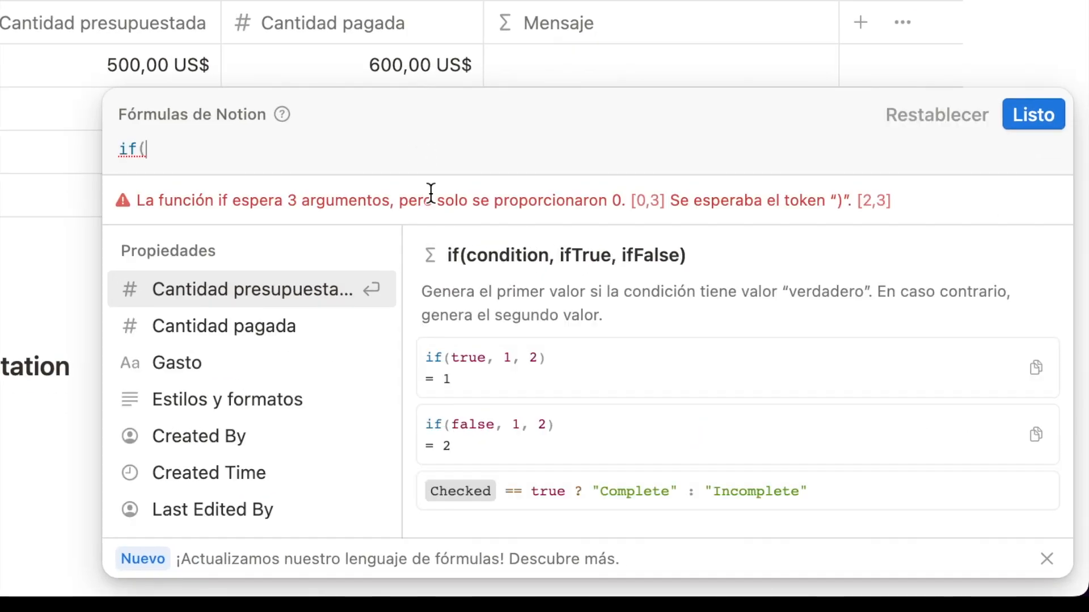
{"action": "left_click", "coordinate": [253, 327]}
{"action": "type", "text": ">"}
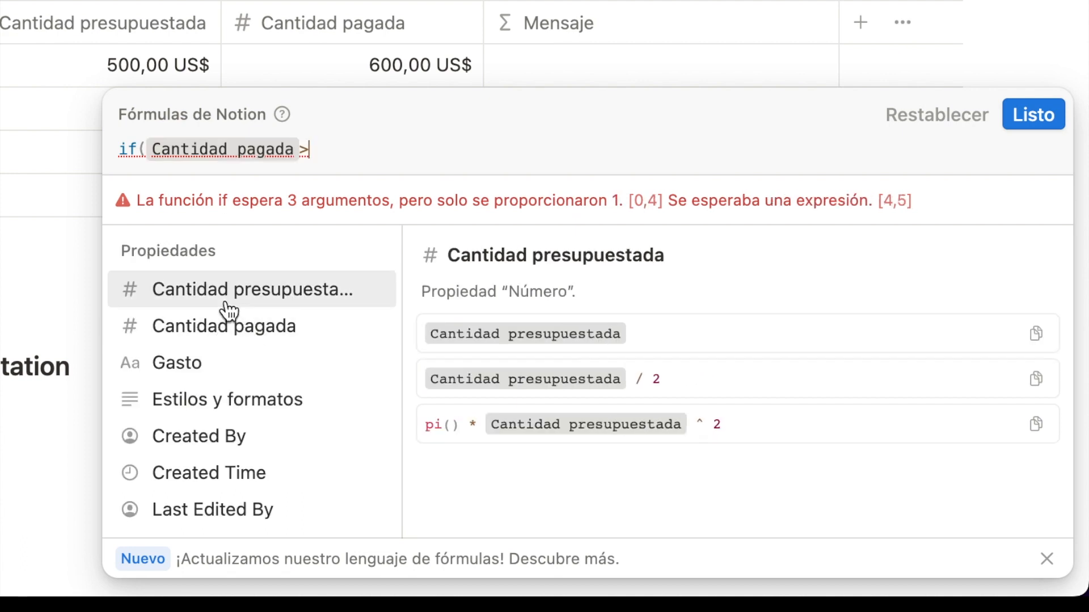
{"action": "left_click", "coordinate": [228, 304]}
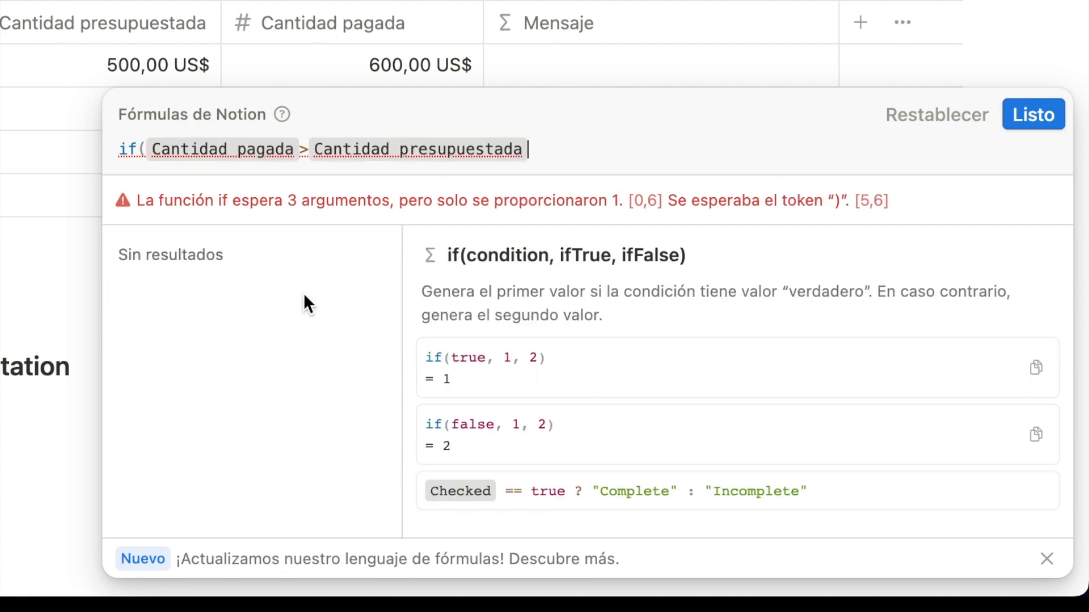
{"action": "type", "text": ","}
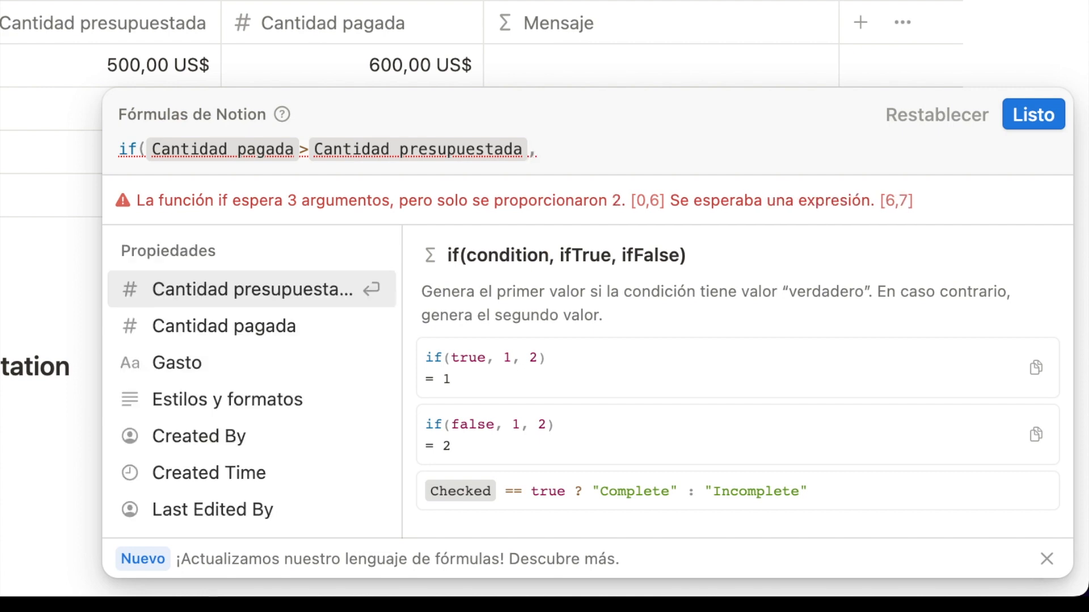
Add "Cuidado, cantidad superada" as the if formula's result when the condition is true.
{"action": "type", "text": "\"Mensaje"}
{"action": "key", "text": "BackSpace"}
{"action": "key", "text": "BackSpace"}
{"action": "key", "text": "BackSpace"}
{"action": "key", "text": "BackSpace"}
{"action": "key", "text": "BackSpace"}
{"action": "key", "text": "BackSpace"}
{"action": "type", "text": "Cuidado, "}
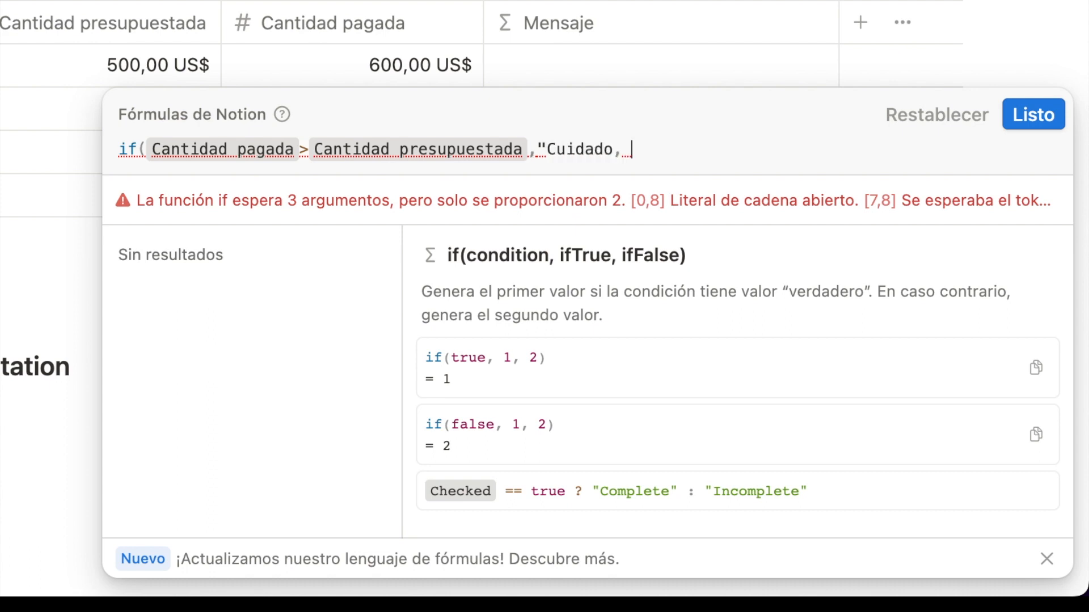
{"action": "type", "text": "cantidad superada\""}
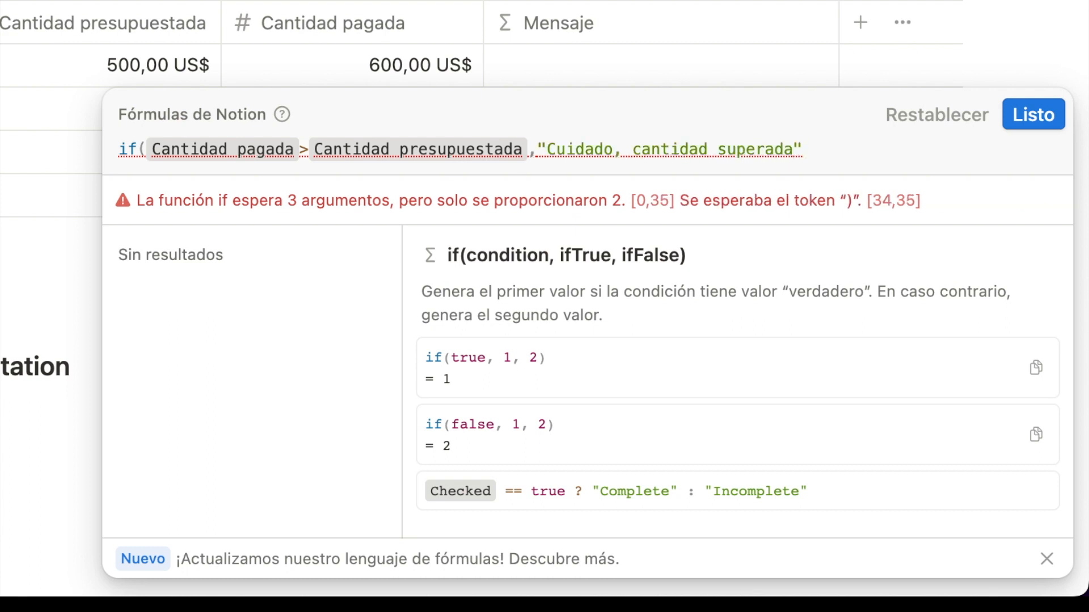
Add "OK gasto bajo control" as the false result, close the if function, and save the Mensaje formula.
{"action": "type", "text": ",\""}
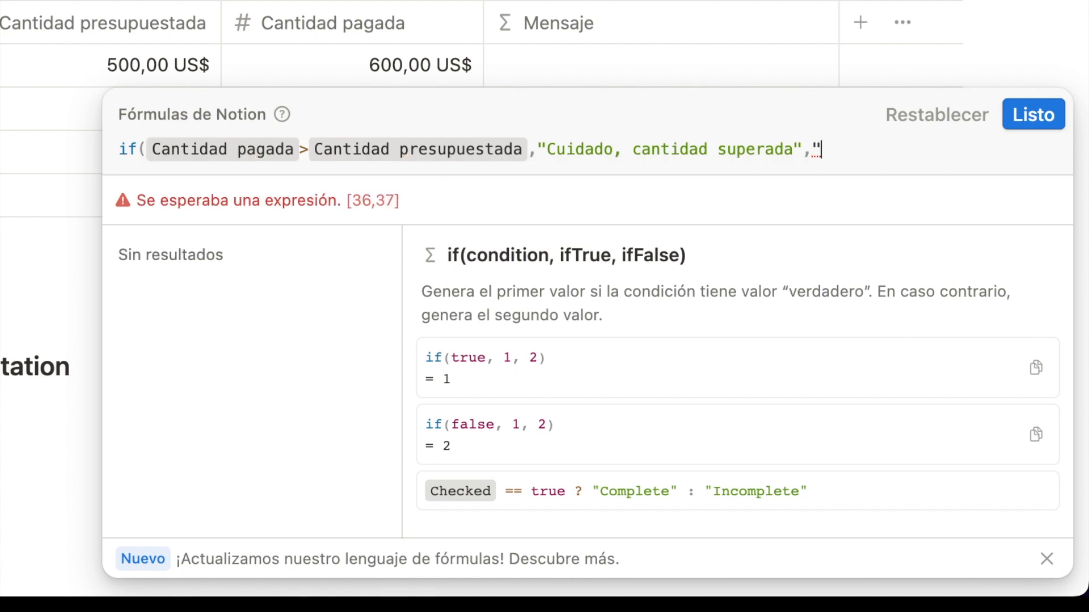
{"action": "type", "text": "OK cantid"}
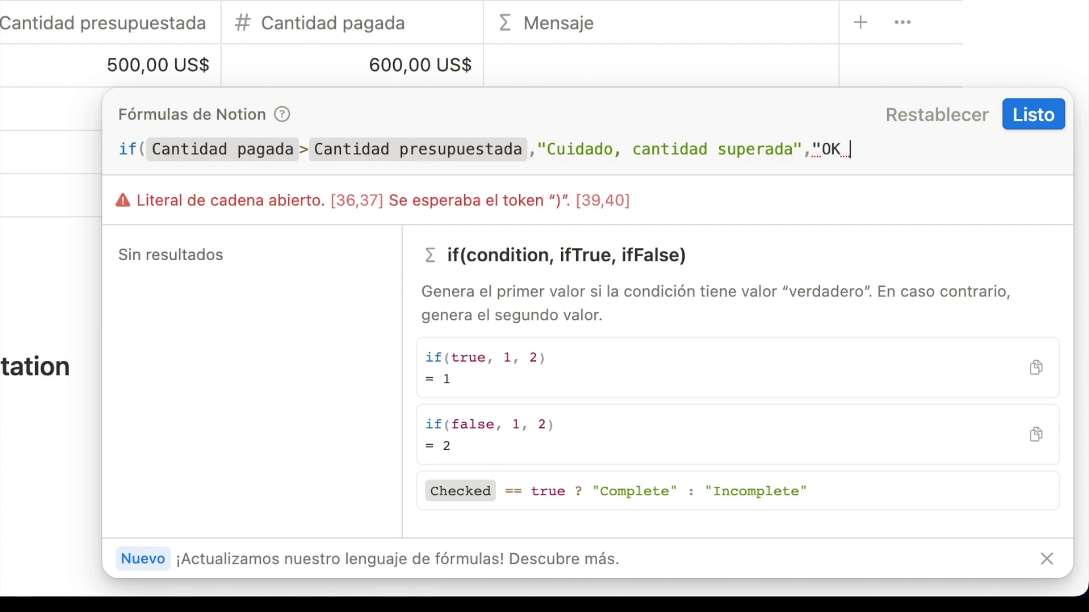
{"action": "type", "text": "ad"}
{"action": "key", "text": "BackSpace"}
{"action": "key", "text": "BackSpace"}
{"action": "key", "text": "BackSpace"}
{"action": "key", "text": "BackSpace"}
{"action": "key", "text": "BackSpace"}
{"action": "key", "text": "BackSpace"}
{"action": "key", "text": "BackSpace"}
{"action": "key", "text": "BackSpace"}
{"action": "key", "text": "BackSpace"}
{"action": "type", "text": "gasto bajo contro"}
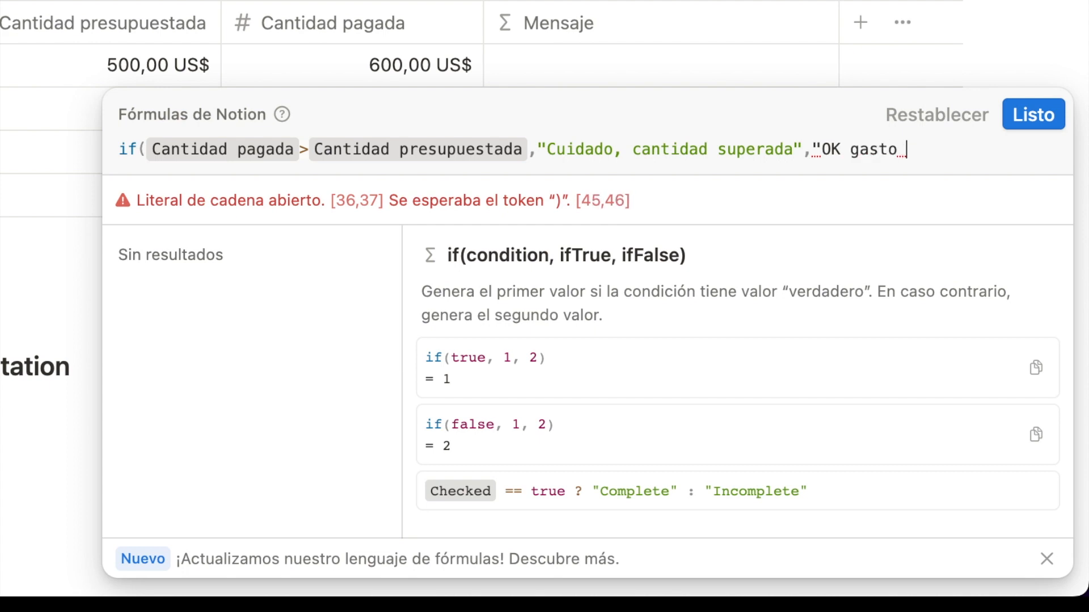
{"action": "type", "text": "l\")"}
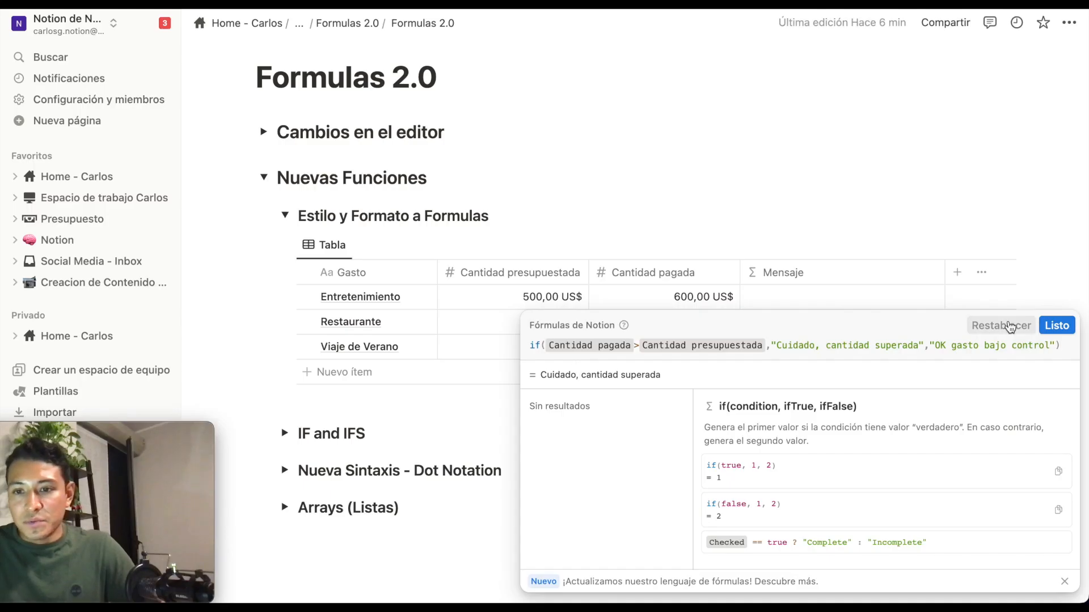
{"action": "left_click", "coordinate": [1056, 325]}
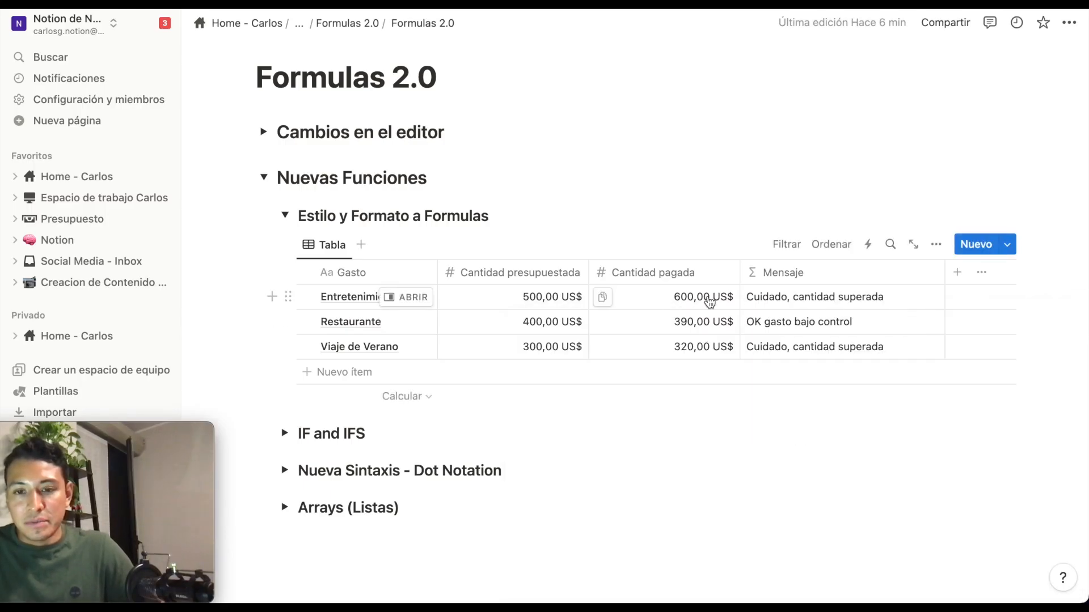
Wrap "Cuidado, cantidad superada" in a style function in the Mensaje formula, with the styles "b" and "red".
{"action": "left_click", "coordinate": [848, 300]}
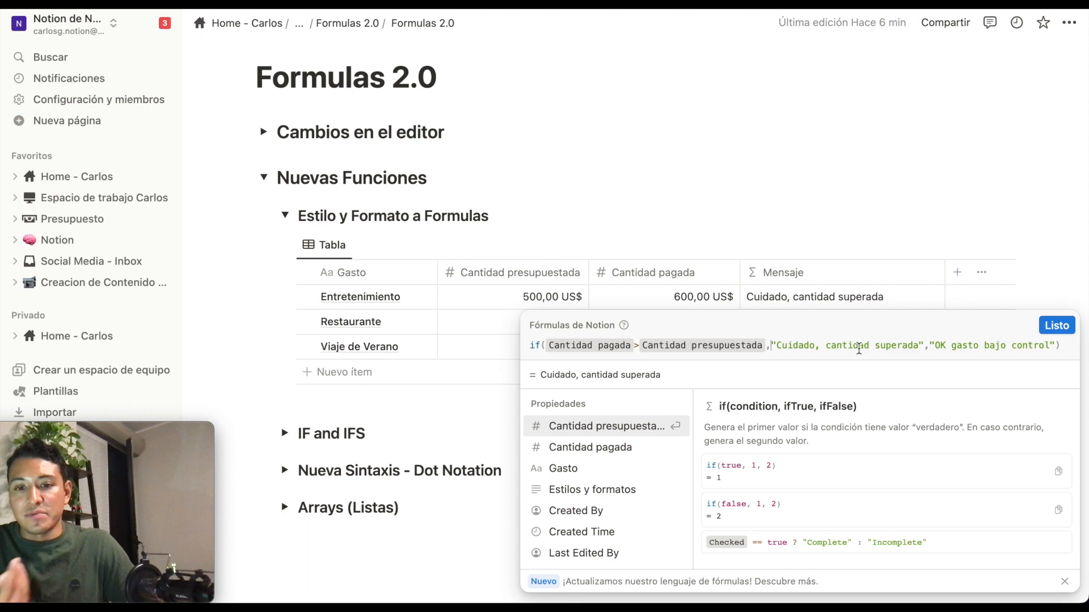
{"action": "type", "text": "style("}
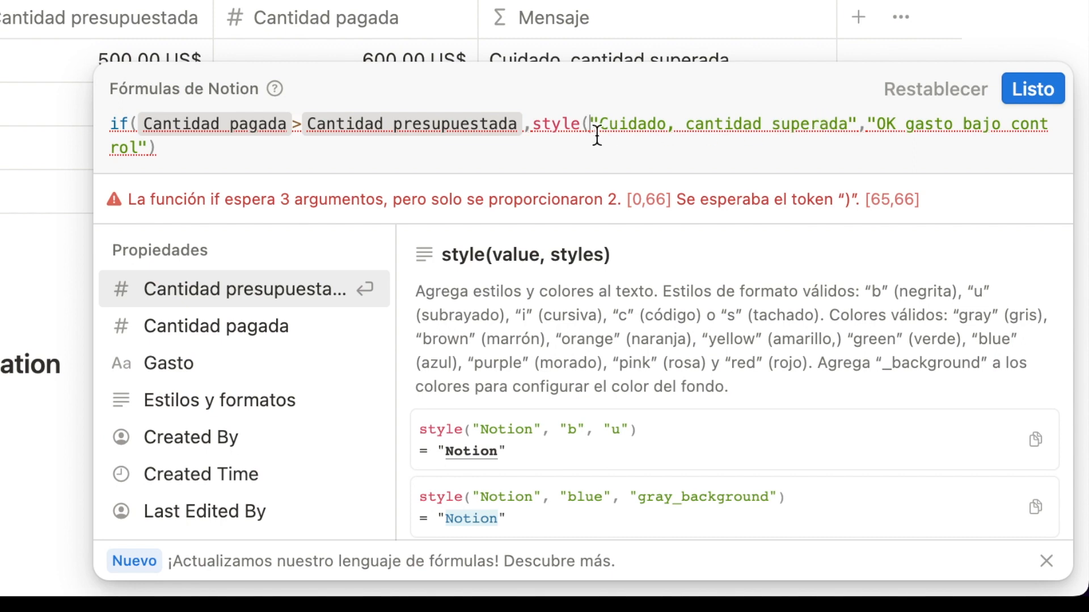
{"action": "left_click", "coordinate": [858, 124]}
{"action": "type", "text": ","}
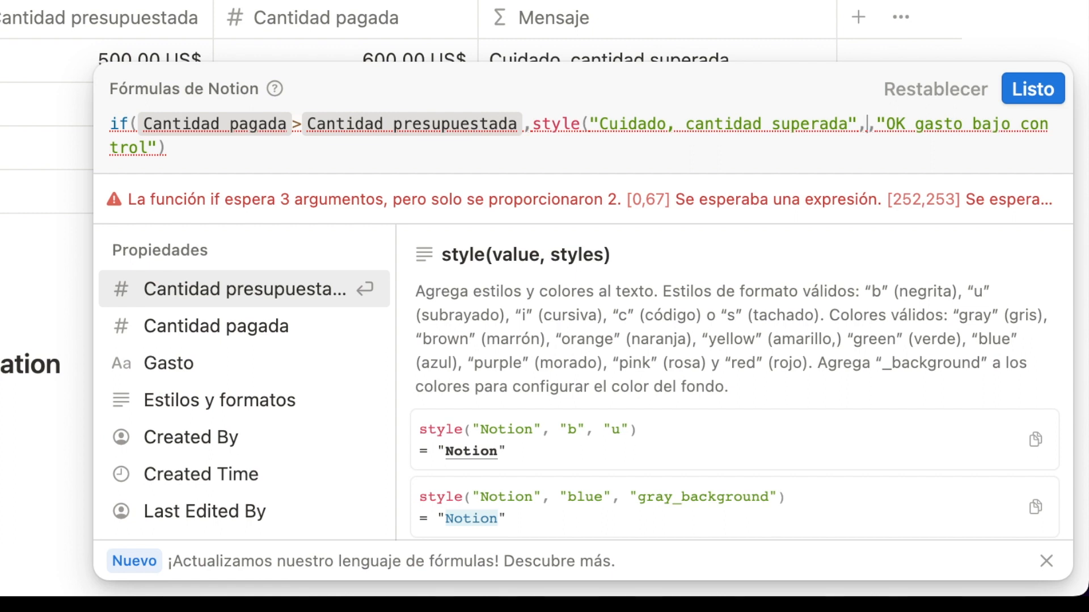
{"action": "type", "text": "\"red"}
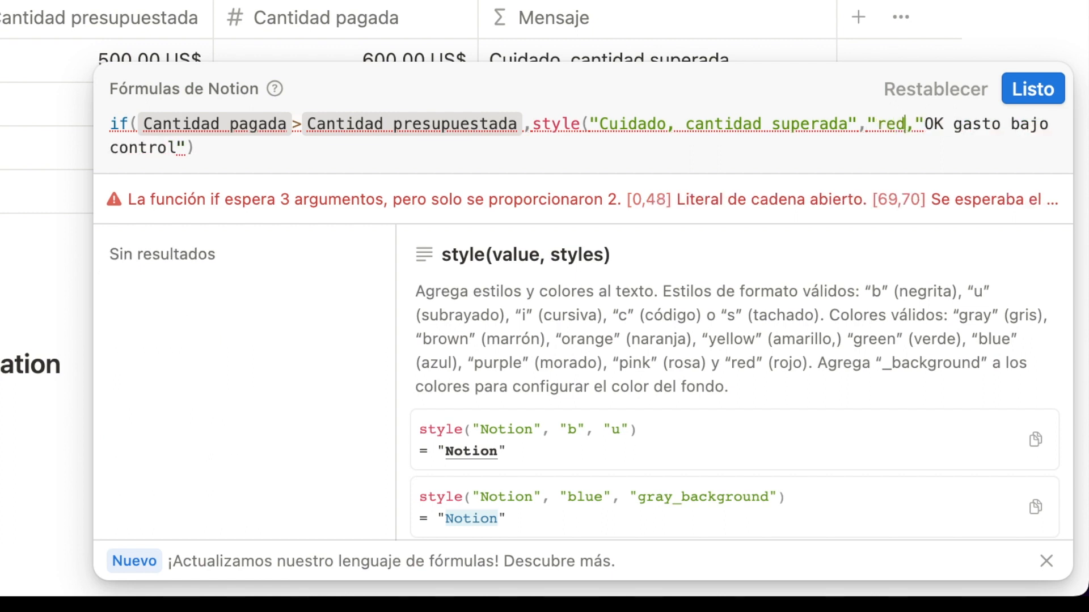
{"action": "type", "text": "\""}
{"action": "key", "text": "BackSpace"}
{"action": "key", "text": "BackSpace"}
{"action": "key", "text": "BackSpace"}
{"action": "key", "text": "BackSpace"}
{"action": "type", "text": "b\",\"red\""}
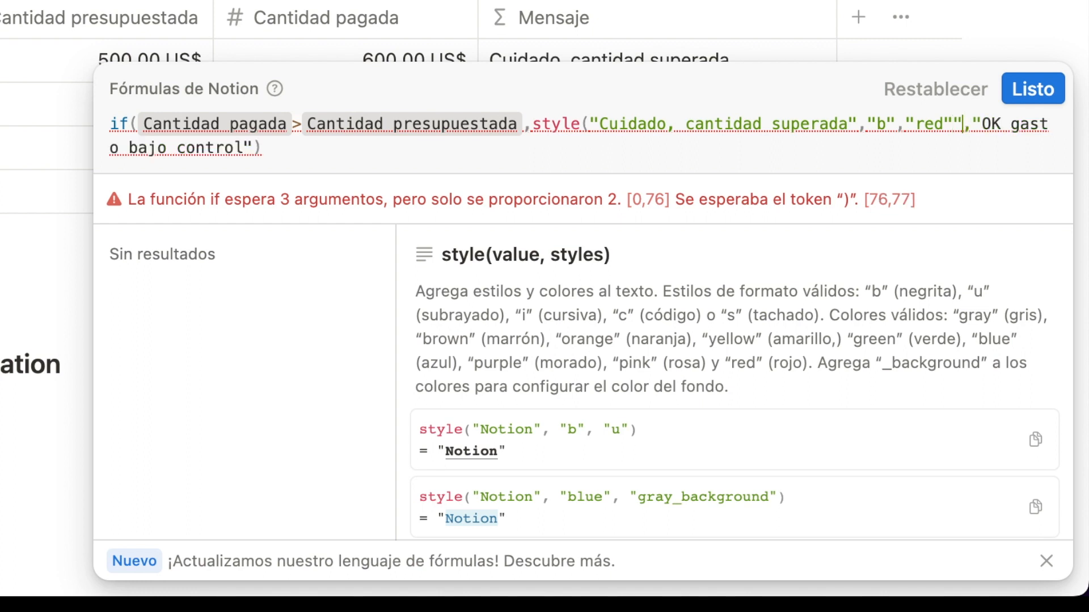
Add "grey_background" as a further style for the true message and close its style function.
{"action": "type", "text": ",\"grey_backgr"}
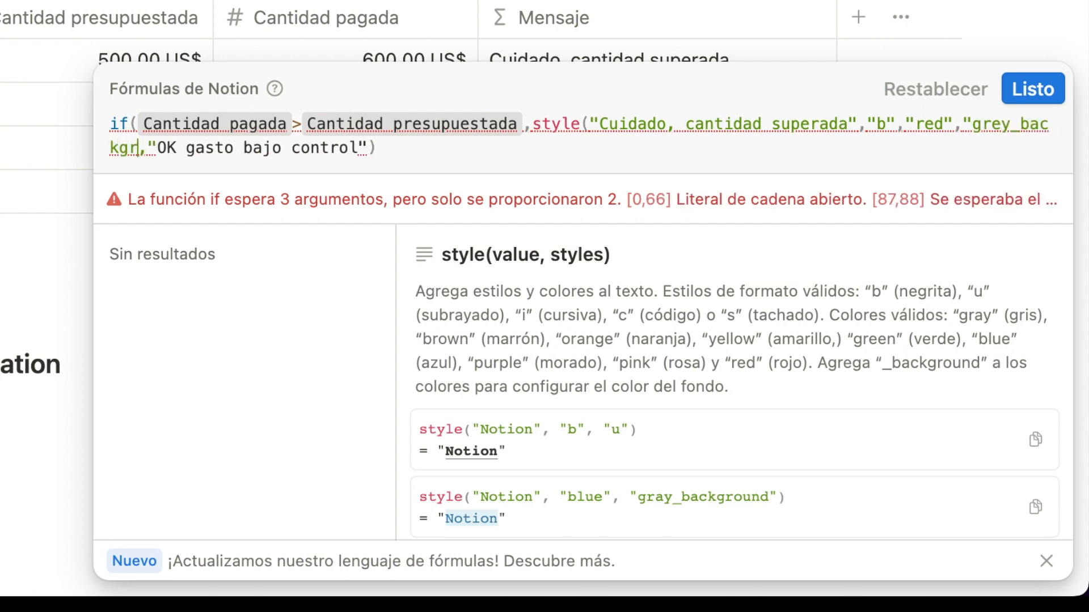
{"action": "key", "text": "BackSpace"}
{"action": "key", "text": "BackSpace"}
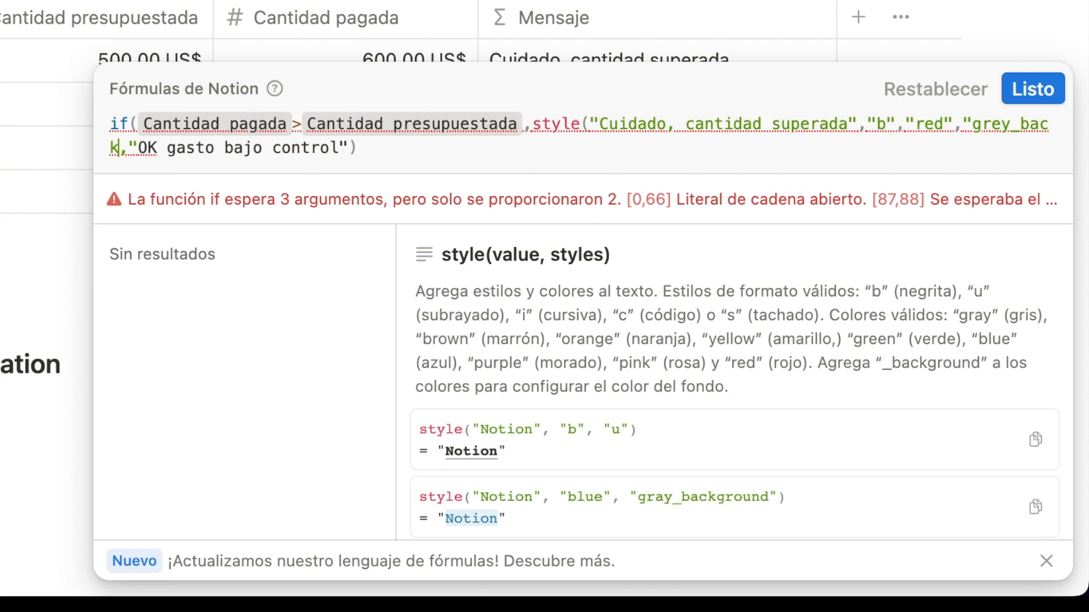
{"action": "type", "text": "ckground"}
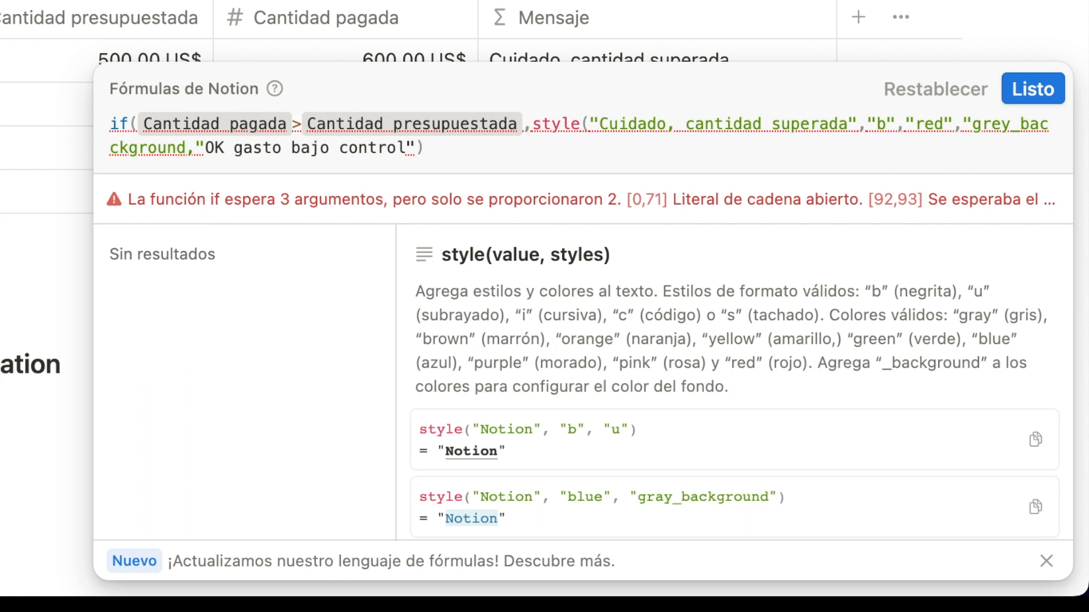
{"action": "type", "text": "\""}
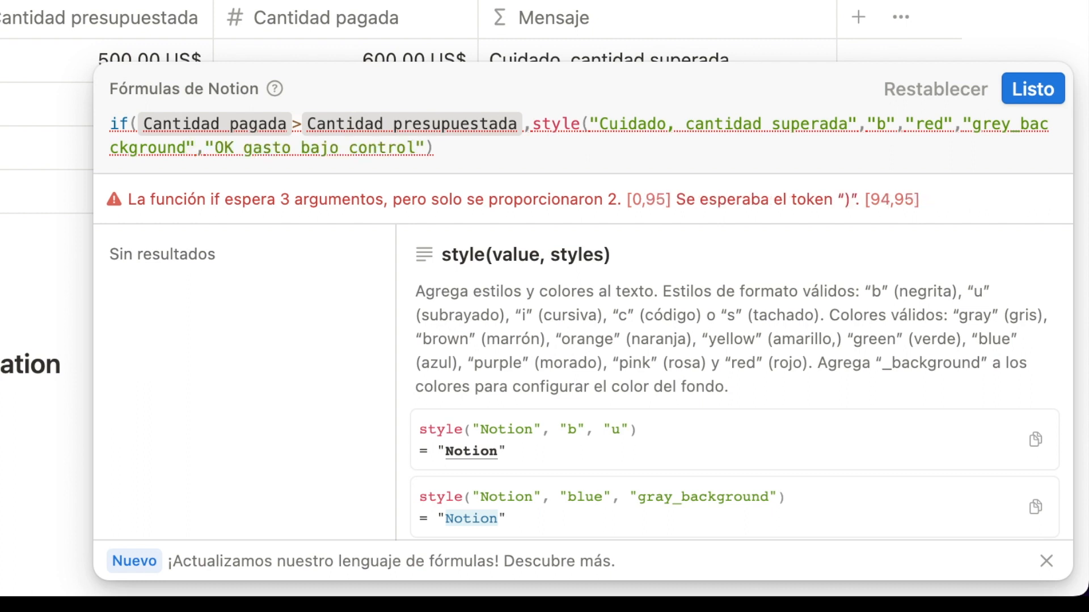
{"action": "type", "text": ")"}
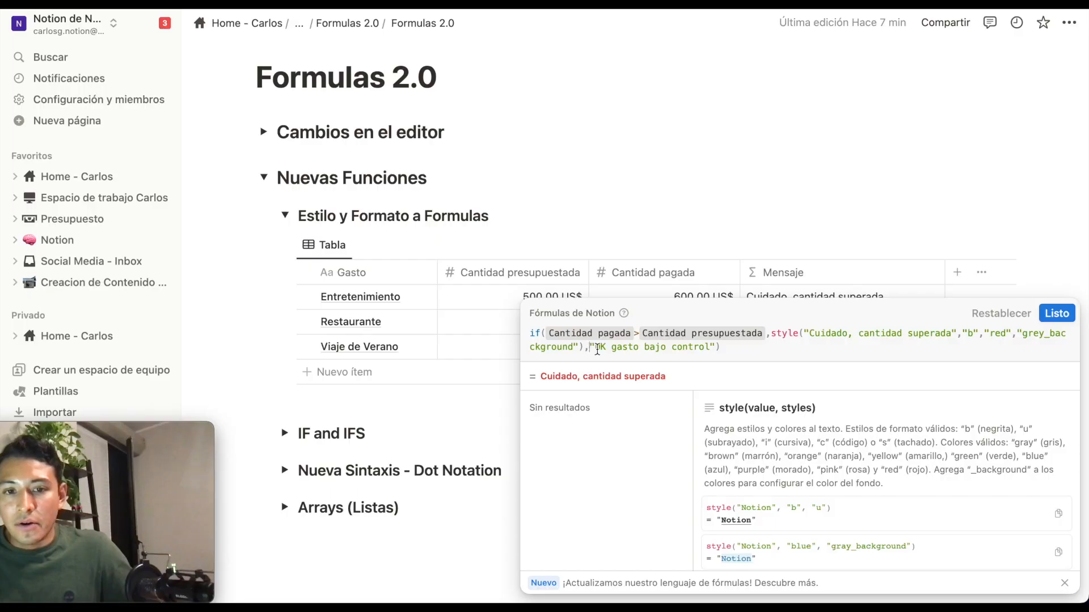
Wrap "OK gasto bajo control" in a style function with the color "green".
{"action": "left_click", "coordinate": [522, 153]}
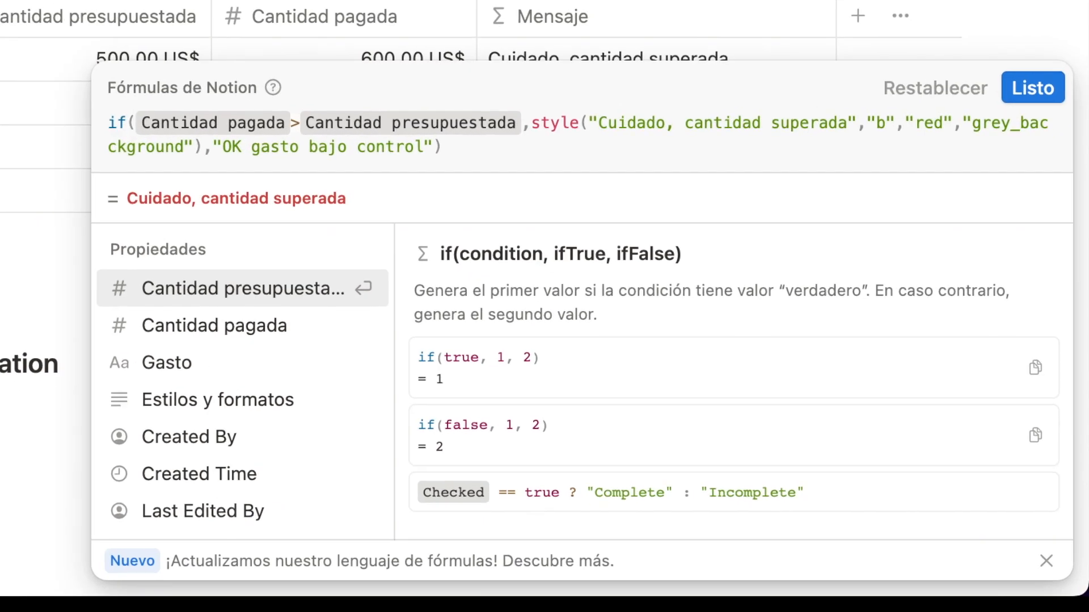
{"action": "type", "text": "style("}
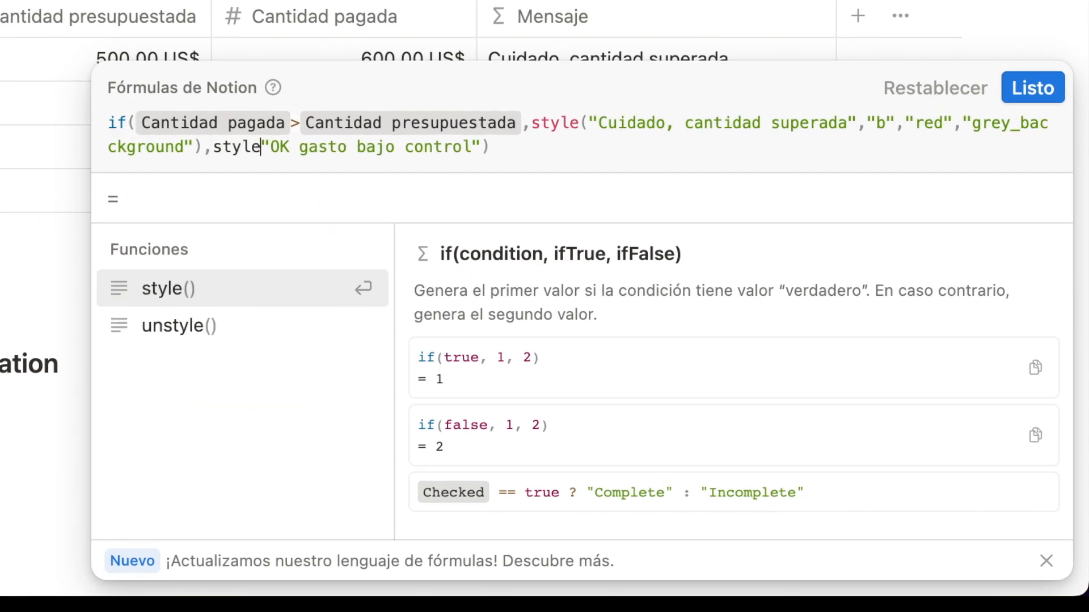
{"action": "key", "text": "End"}
{"action": "key", "text": "Left"}
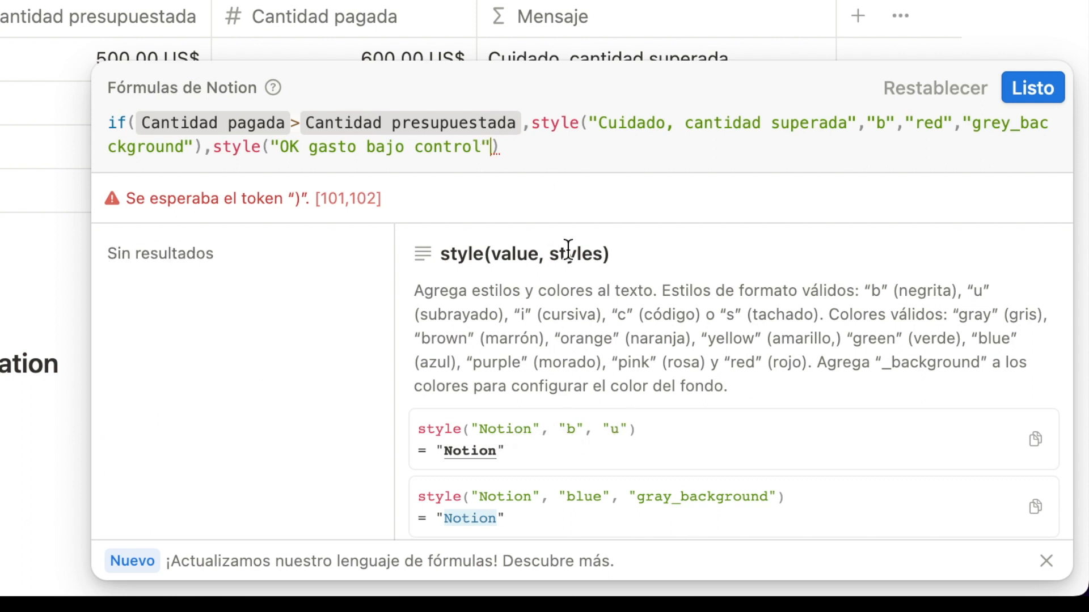
{"action": "type", "text": ",\""}
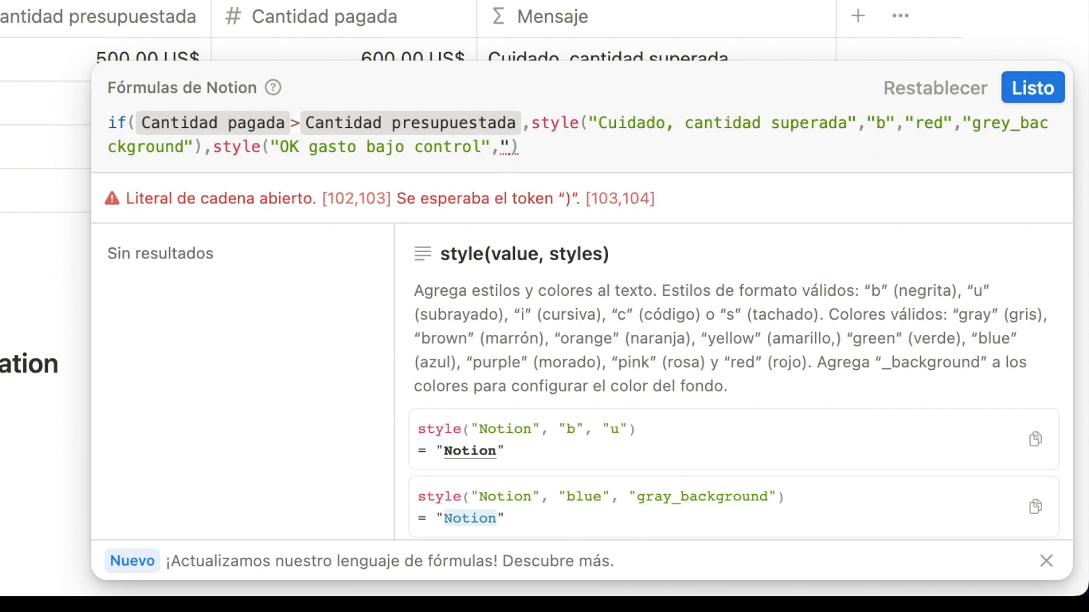
{"action": "type", "text": "green\""}
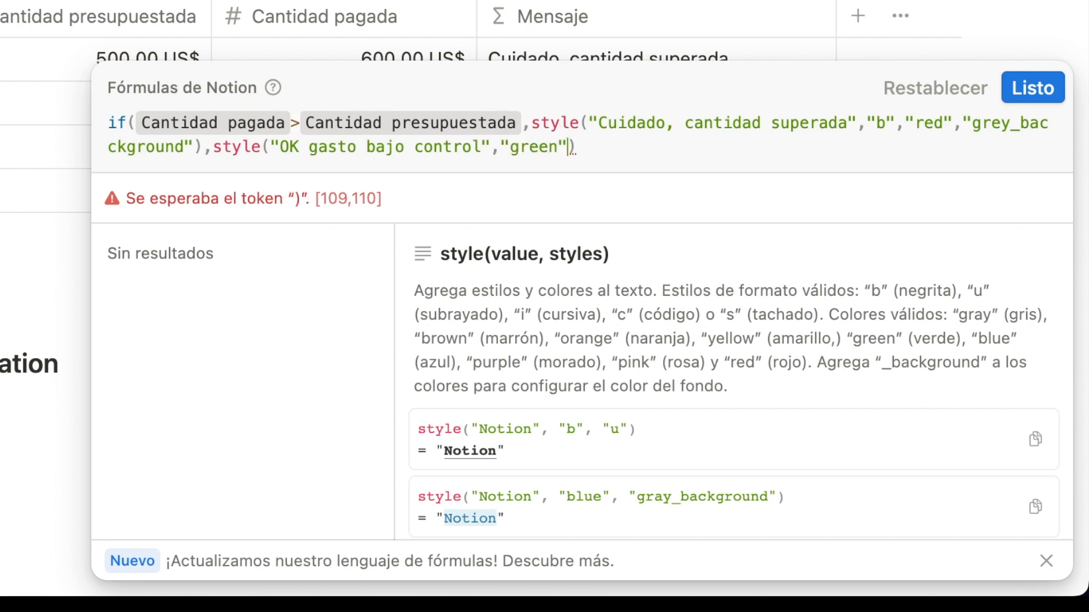
Add "blue_background" to the false message's styles, close the style function, and save the Mensaje formula.
{"action": "type", "text": ","}
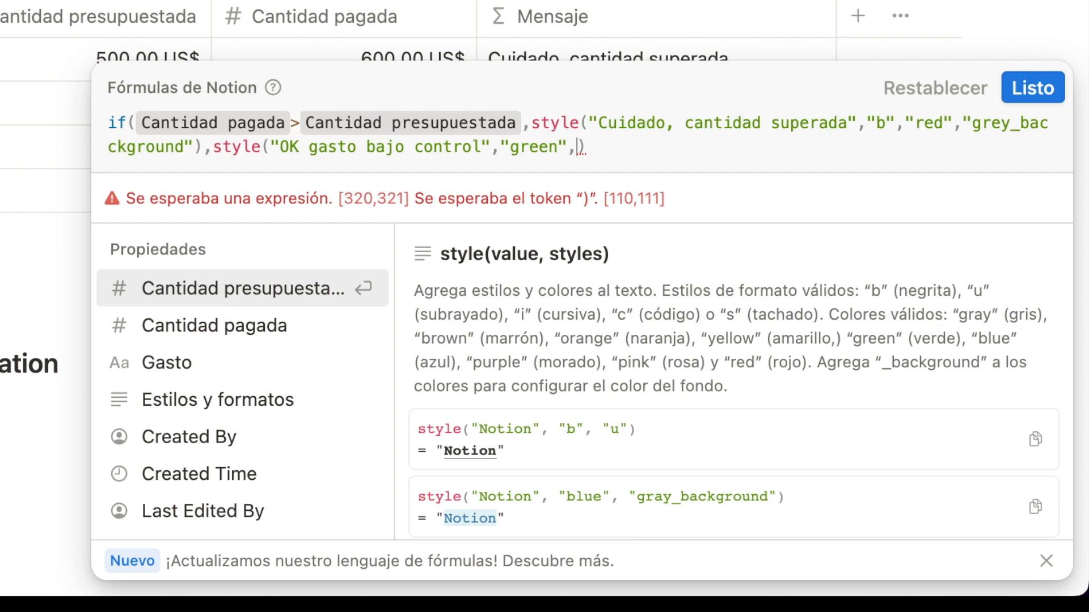
{"action": "type", "text": "\"blue_"}
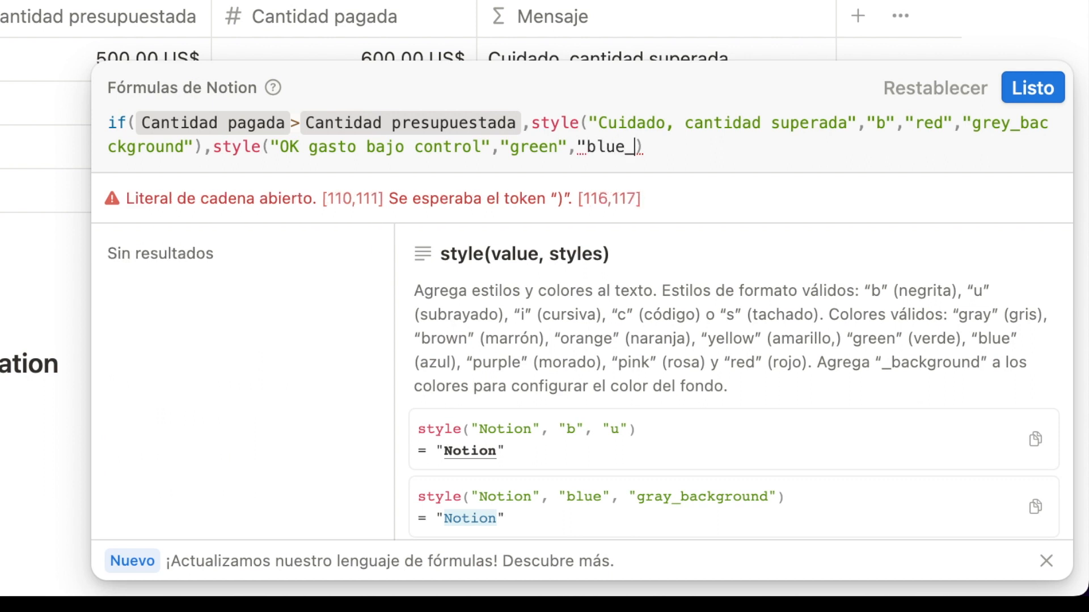
{"action": "type", "text": "background\""}
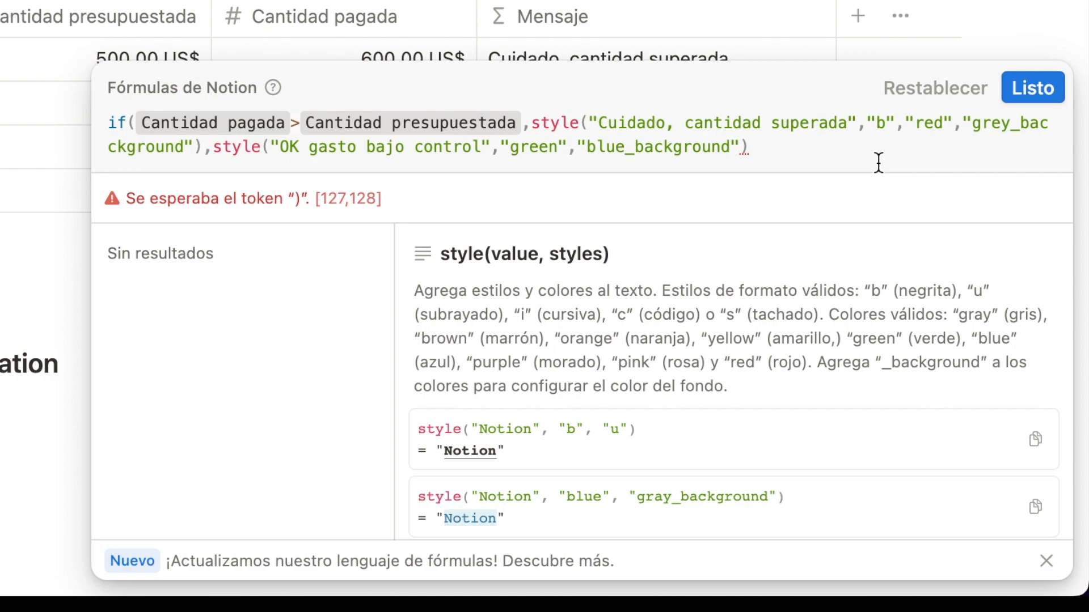
{"action": "type", "text": ")"}
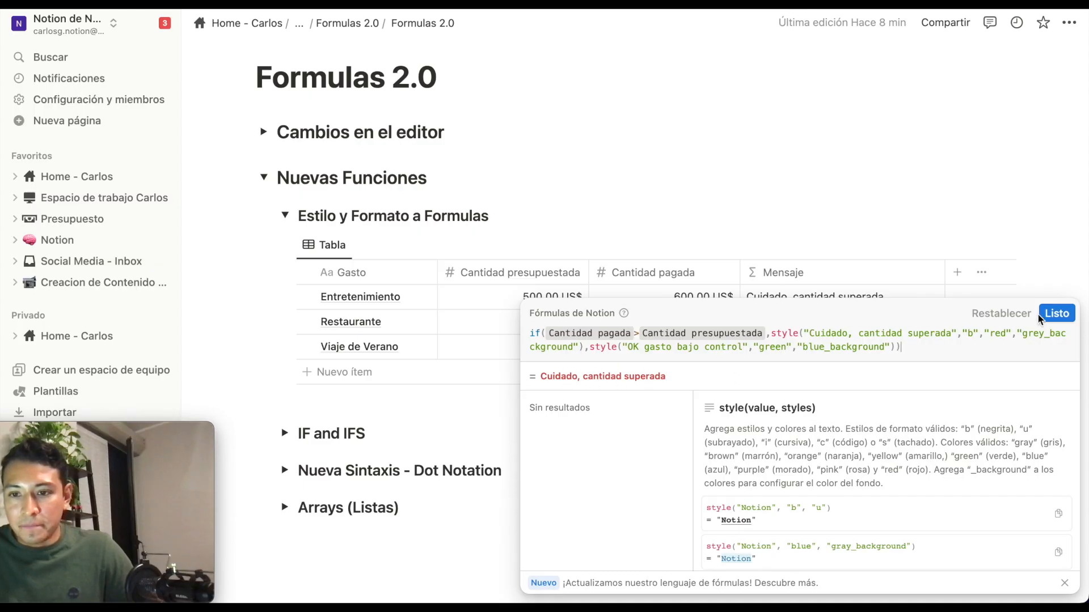
{"action": "left_click", "coordinate": [1057, 315]}
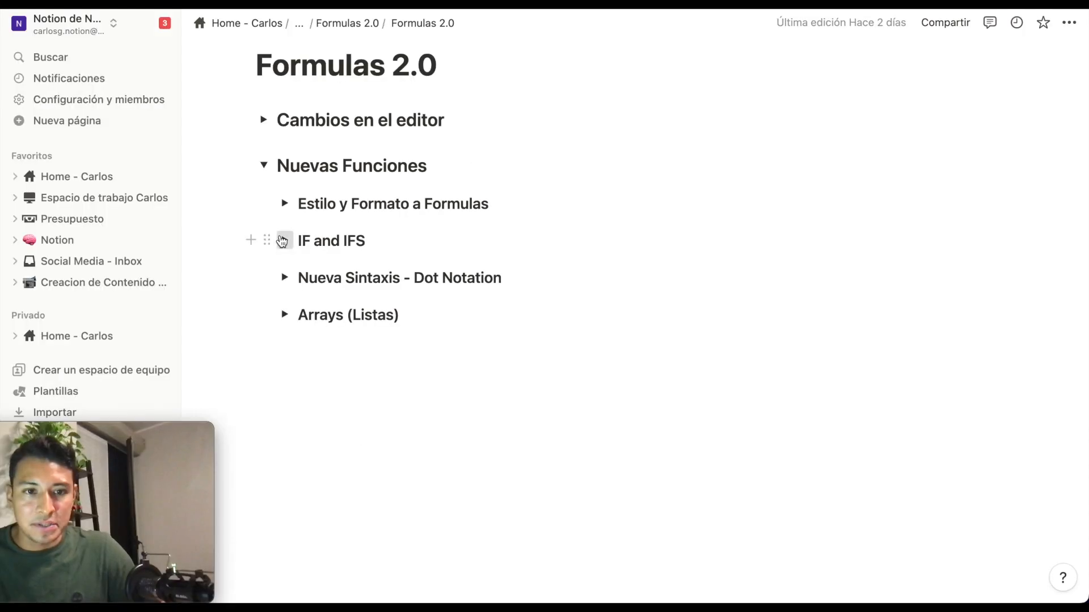
Expand the IF and IFS section and examine its table of daily habits and progress.
{"action": "left_click", "coordinate": [281, 241]}
{"action": "scroll", "coordinate": [683, 361], "scroll_direction": "down", "scroll_amount": 1}
{"action": "scroll", "coordinate": [683, 361], "scroll_direction": "down", "scroll_amount": 1}
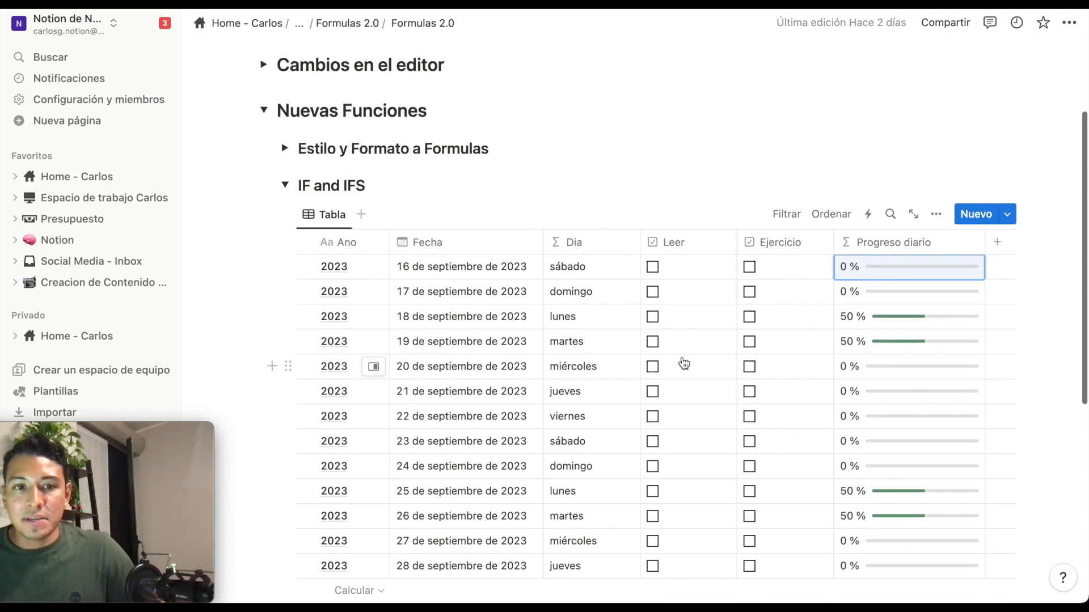
{"action": "scroll", "coordinate": [633, 349], "scroll_direction": "down", "scroll_amount": 1}
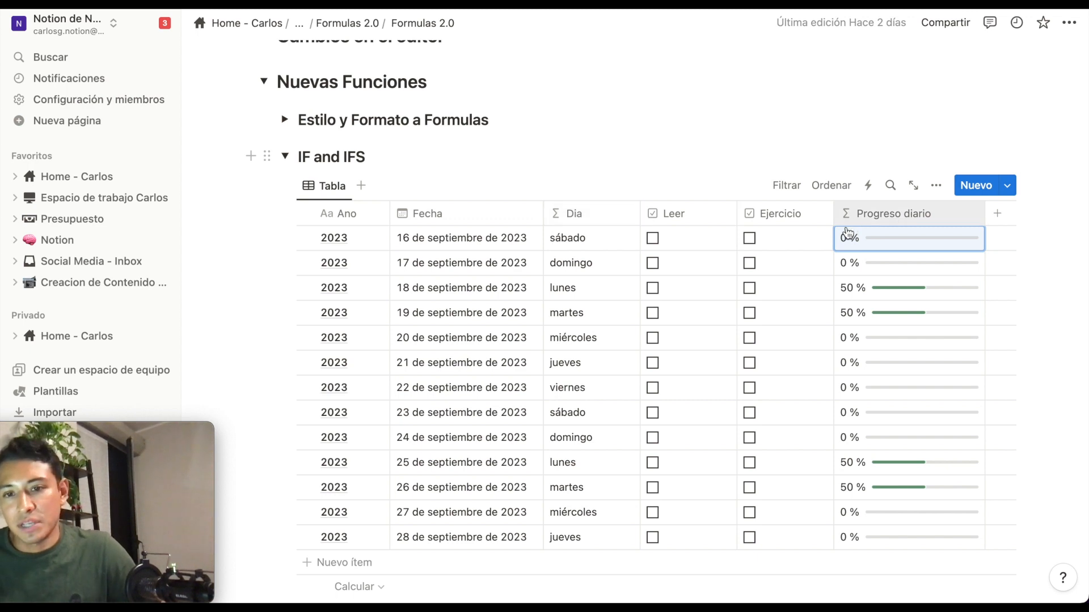
{"action": "scroll", "coordinate": [806, 253], "scroll_direction": "down", "scroll_amount": 2}
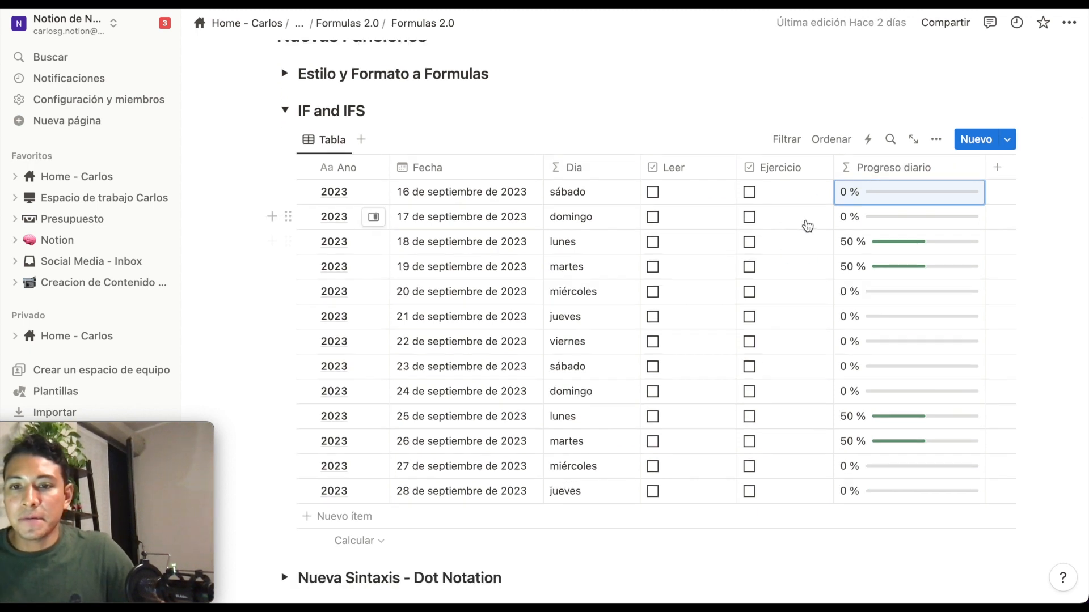
{"action": "scroll", "coordinate": [804, 223], "scroll_direction": "up", "scroll_amount": 1}
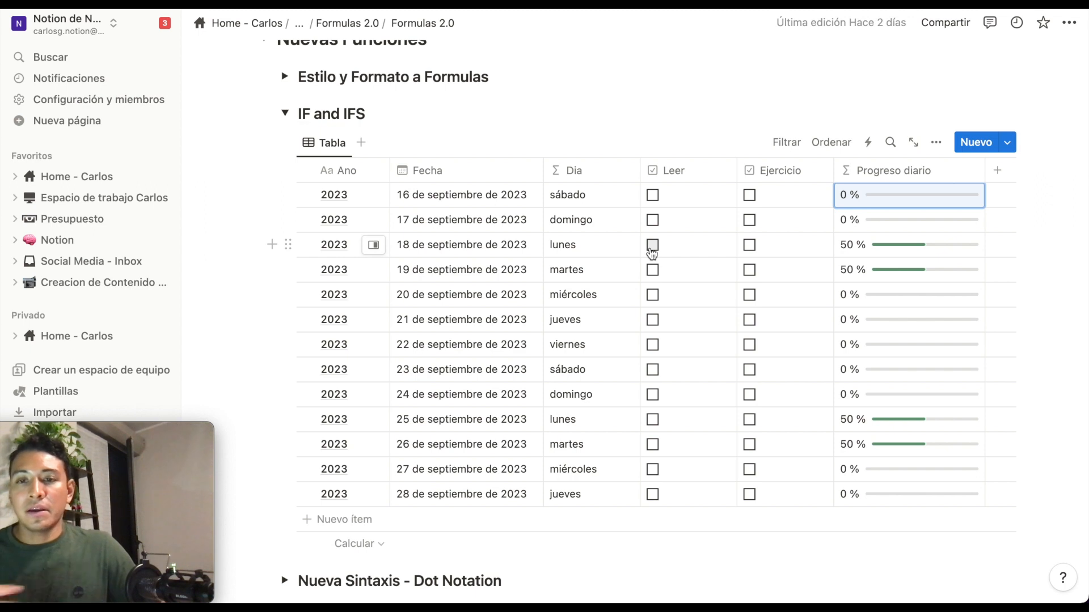
{"action": "mouse_move", "coordinate": [895, 251]}
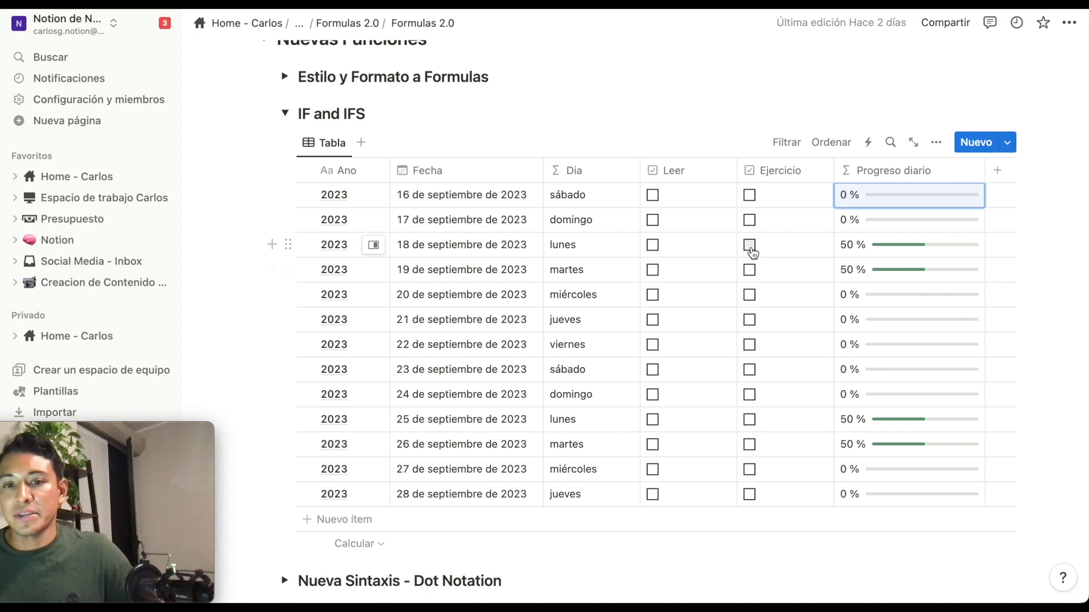
Check Ejercicio and Leer for 16 September, plus Leer for 18, 19 and 20 September.
{"action": "left_click", "coordinate": [749, 195]}
{"action": "left_click", "coordinate": [652, 196]}
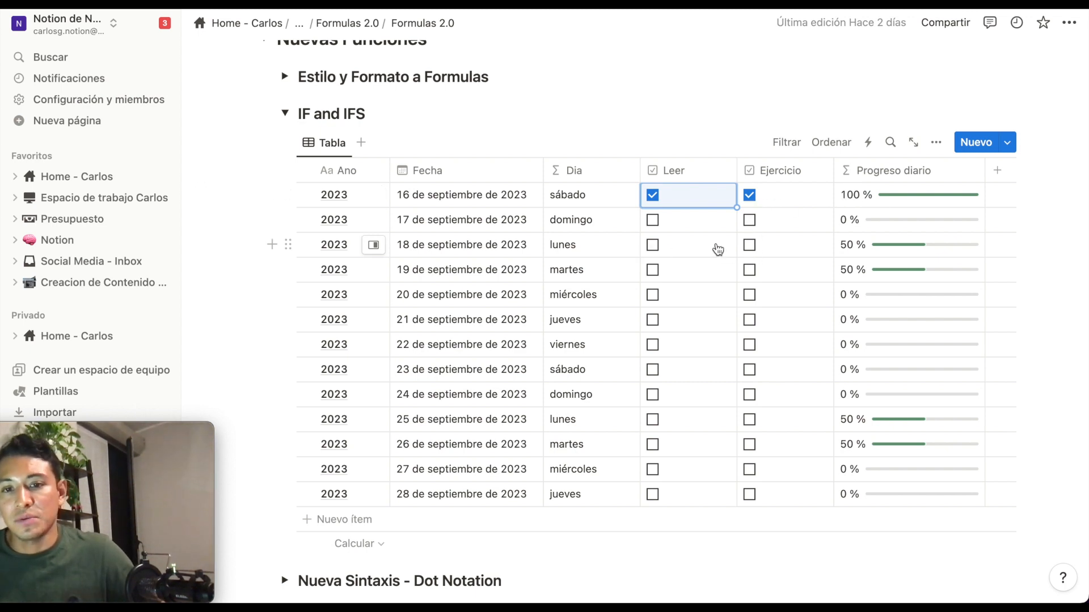
{"action": "left_click", "coordinate": [653, 244]}
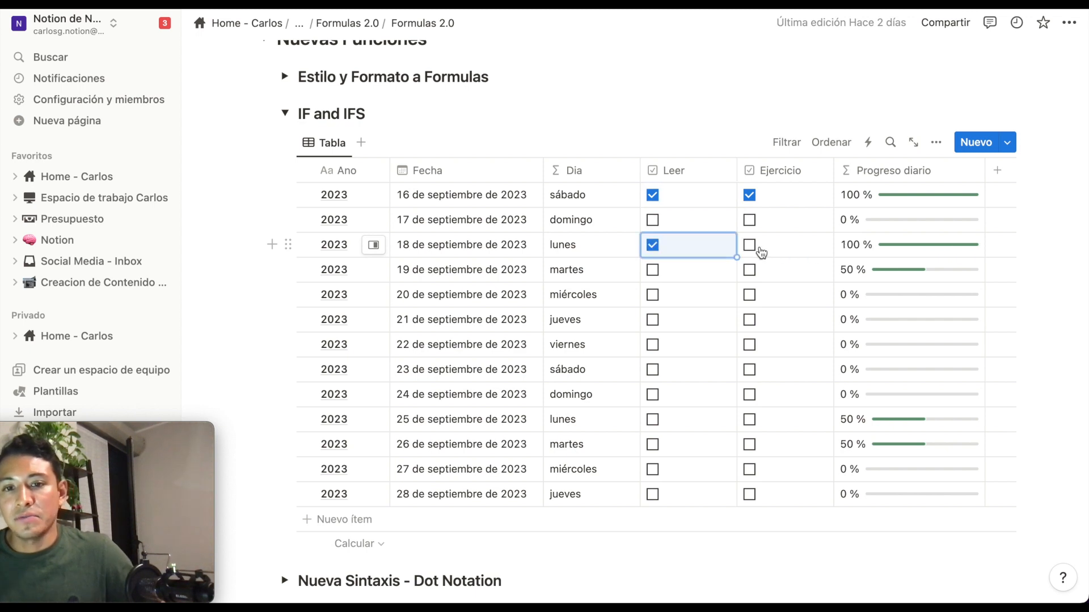
{"action": "left_click", "coordinate": [652, 270]}
{"action": "left_click", "coordinate": [652, 296]}
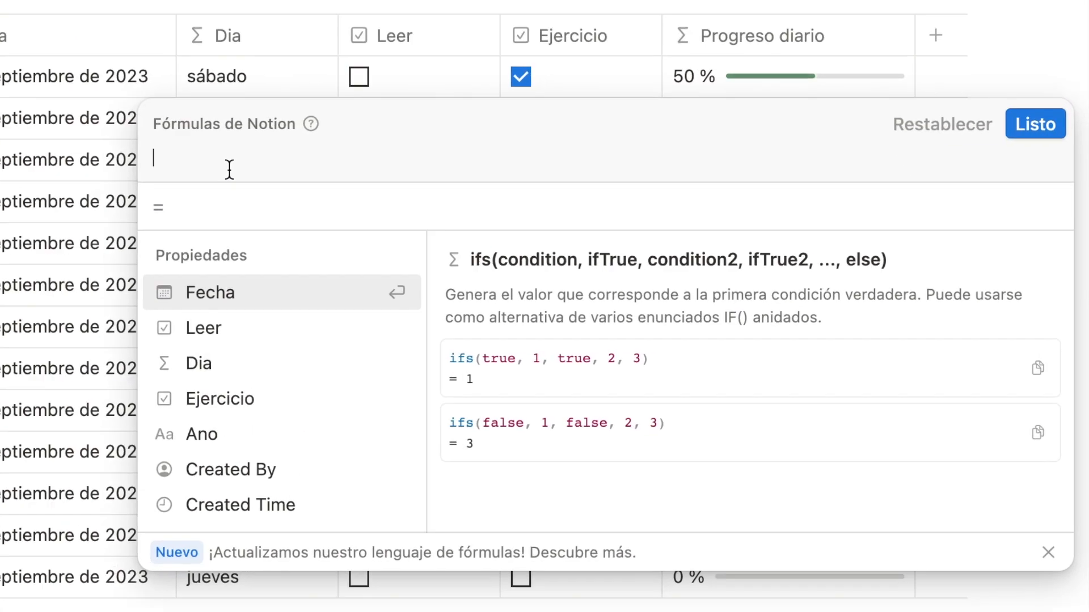
Start an ifs formula in the Progreso diario column whose first condition, Ejercicio==true, returns 1.
{"action": "type", "text": "ifs"}
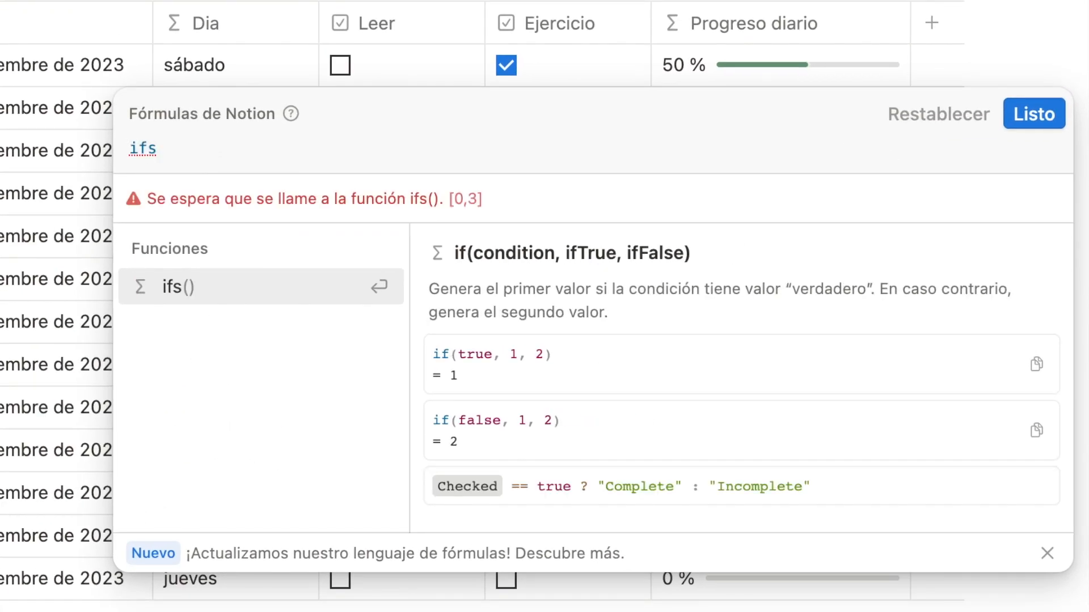
{"action": "type", "text": "("}
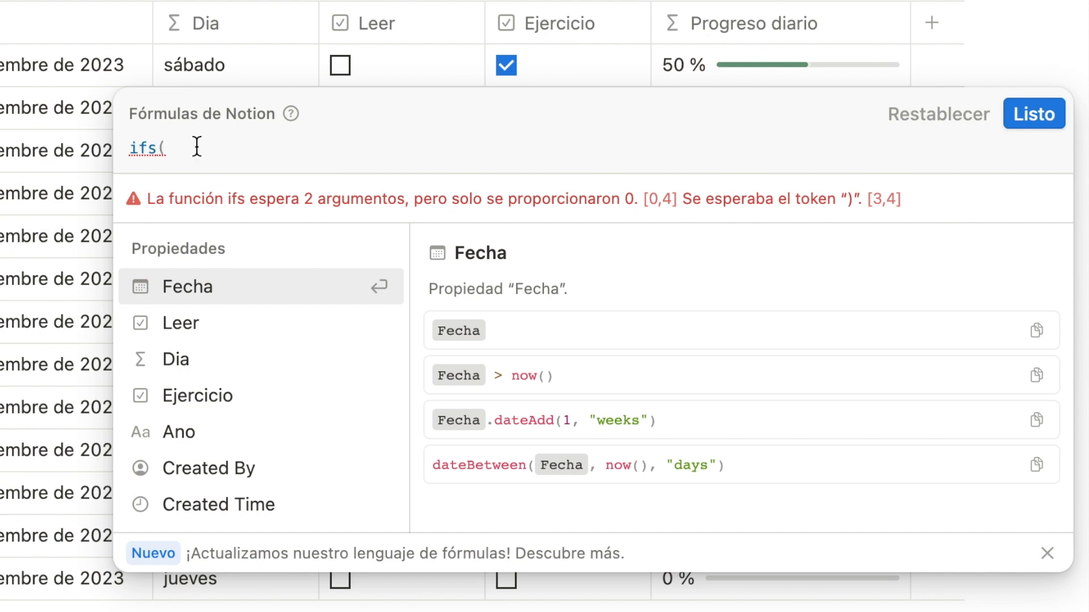
{"action": "key", "text": "BackSpace"}
{"action": "type", "text": "("}
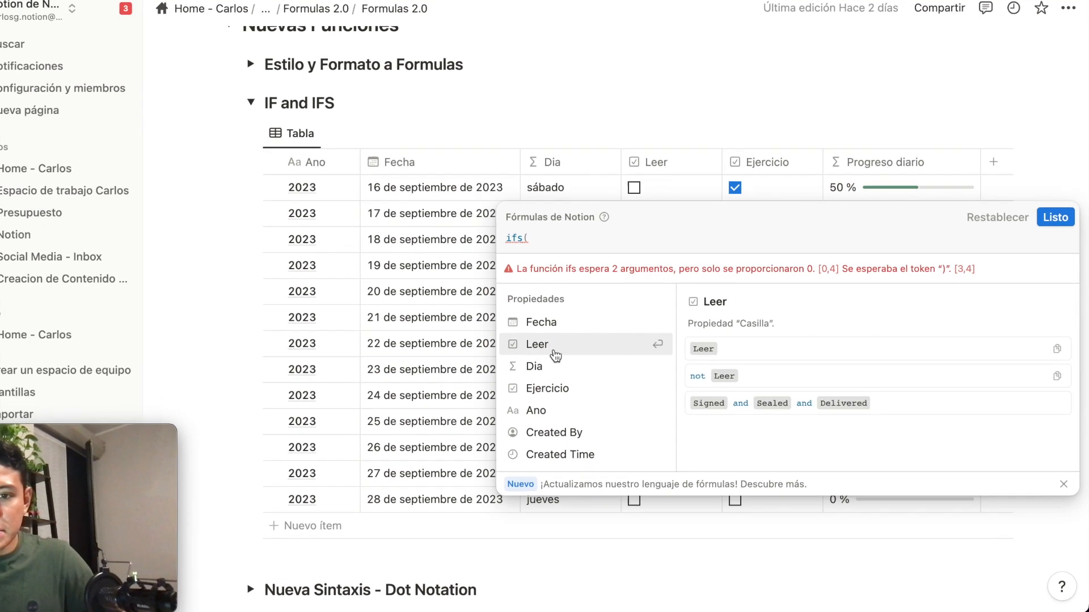
{"action": "left_click", "coordinate": [576, 378]}
{"action": "type", "text": "=="}
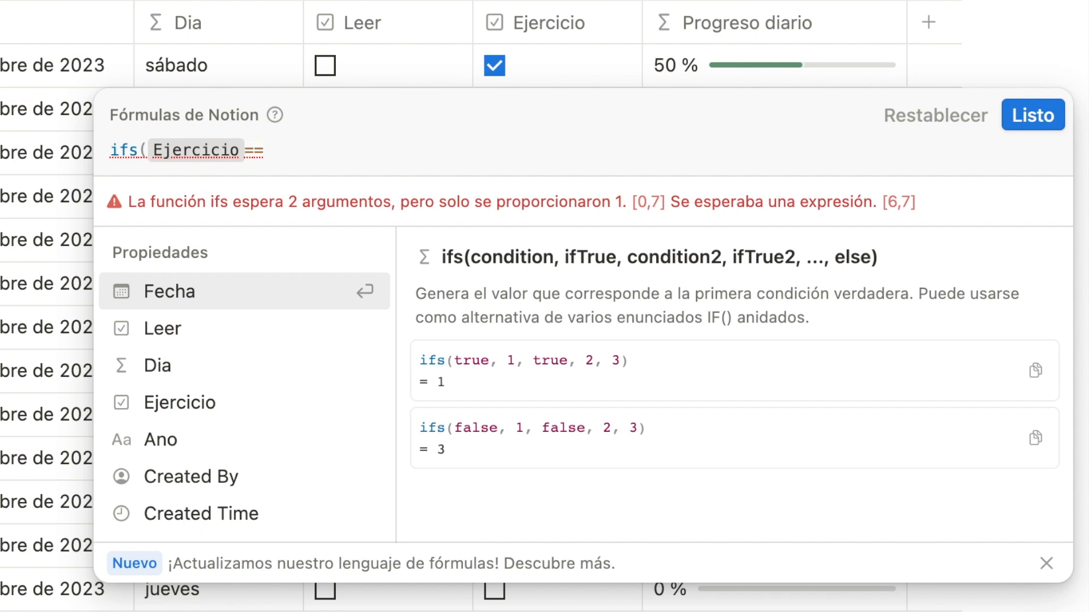
{"action": "type", "text": "true"}
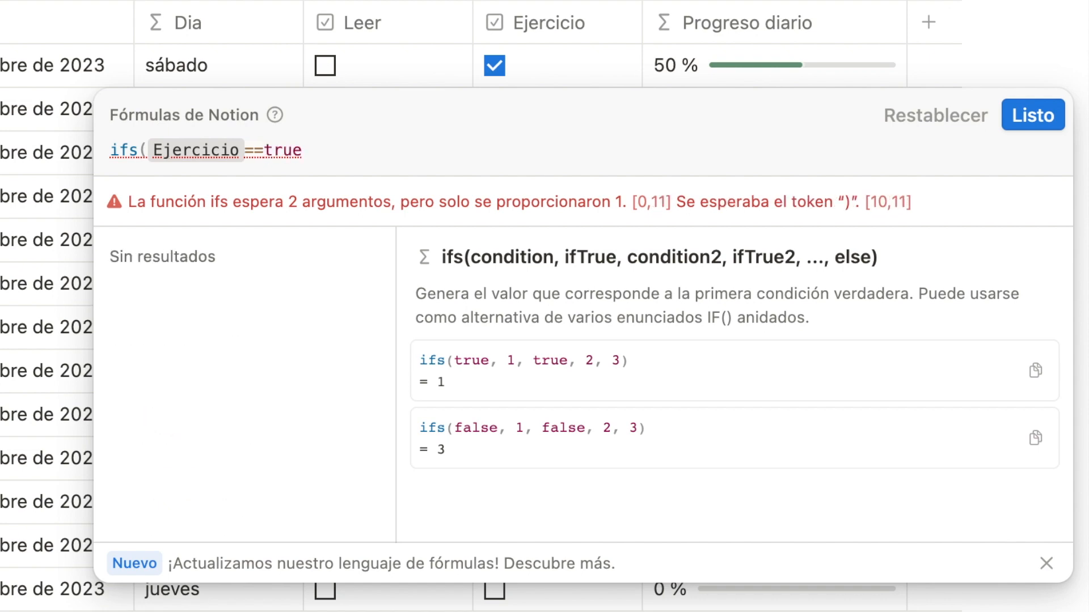
{"action": "type", "text": ","}
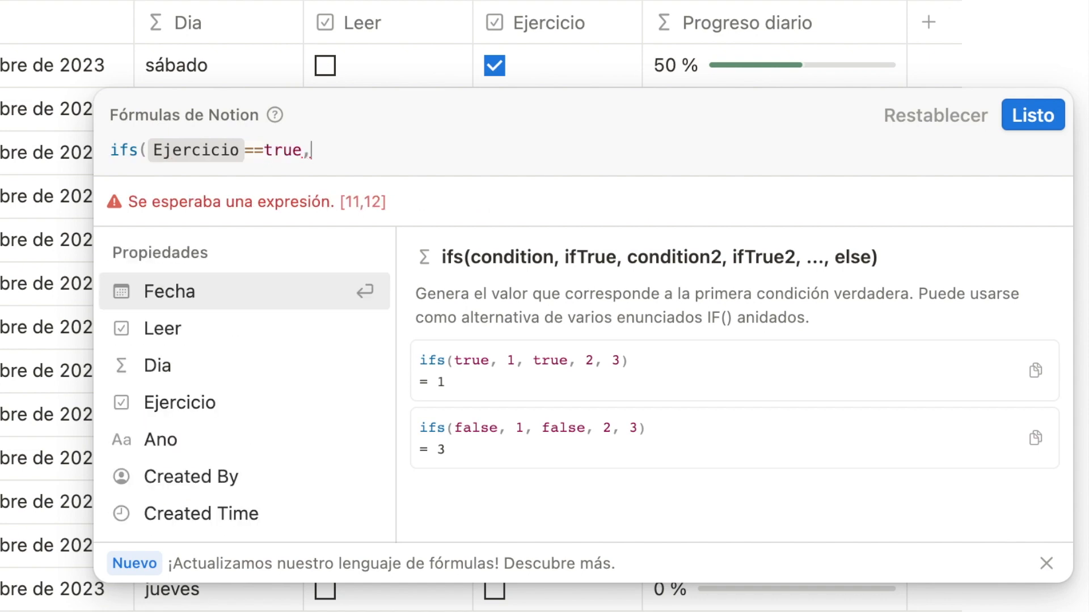
{"action": "type", "text": "1,"}
Add a second condition to the ifs formula, Dia=="lunes", that returns 1.
{"action": "left_click", "coordinate": [196, 368]}
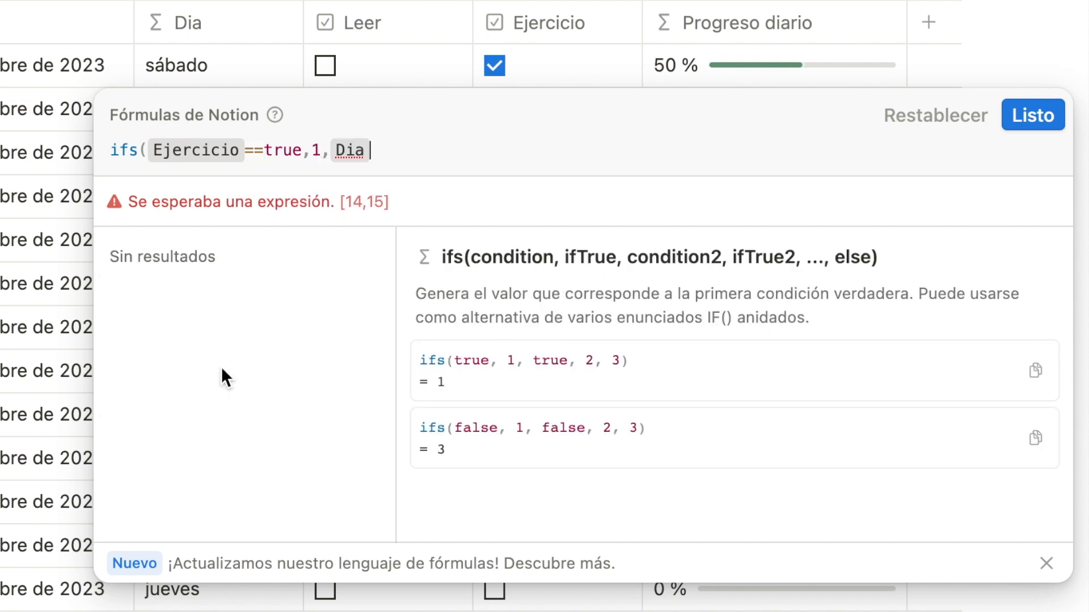
{"action": "type", "text": "==\"lu"}
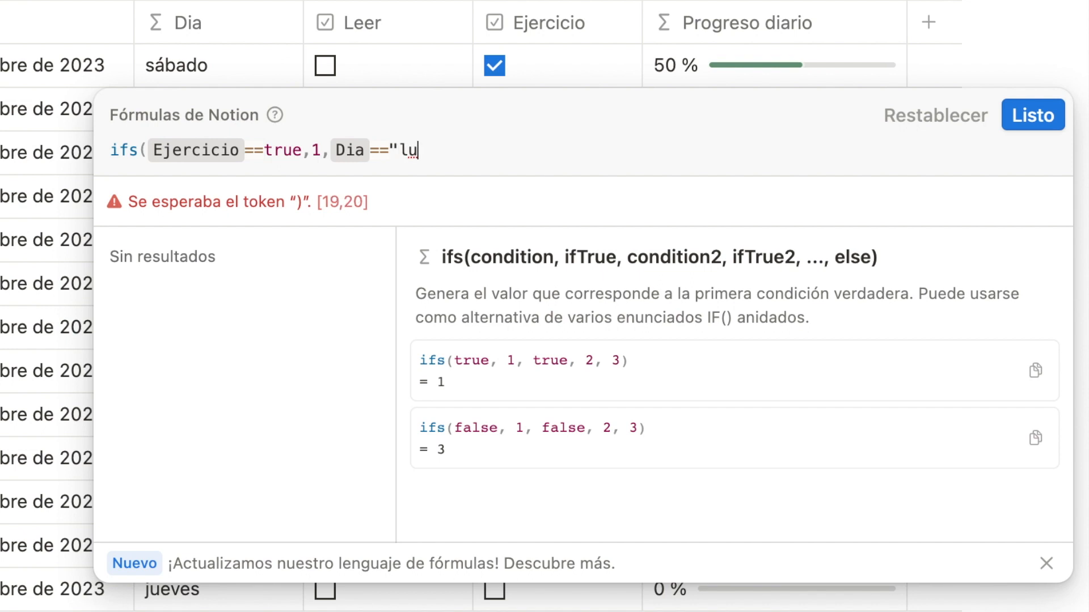
{"action": "type", "text": "nes\",1"}
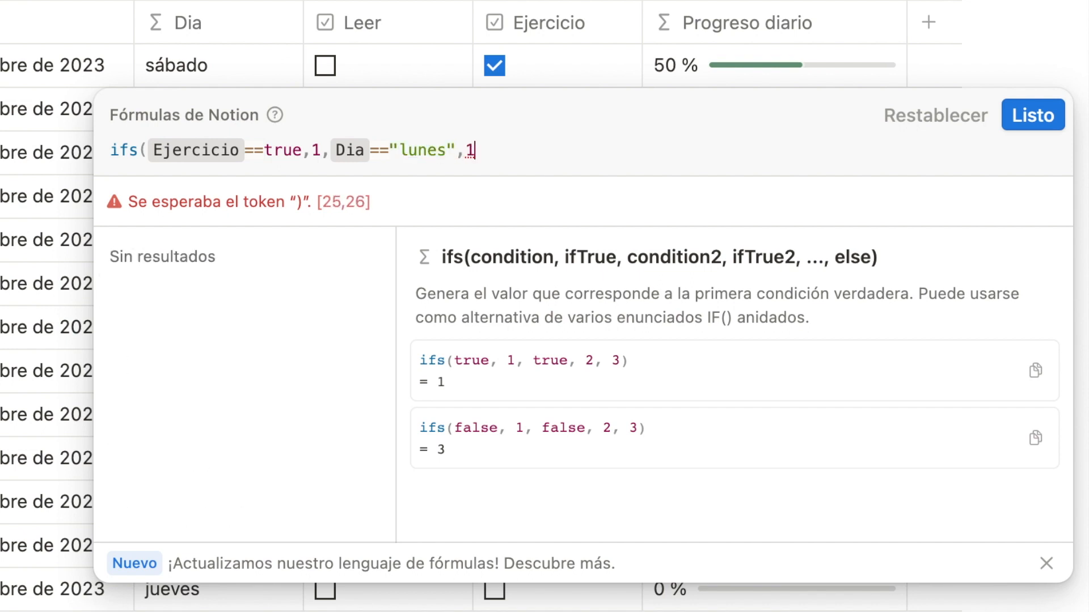
{"action": "type", "text": ","}
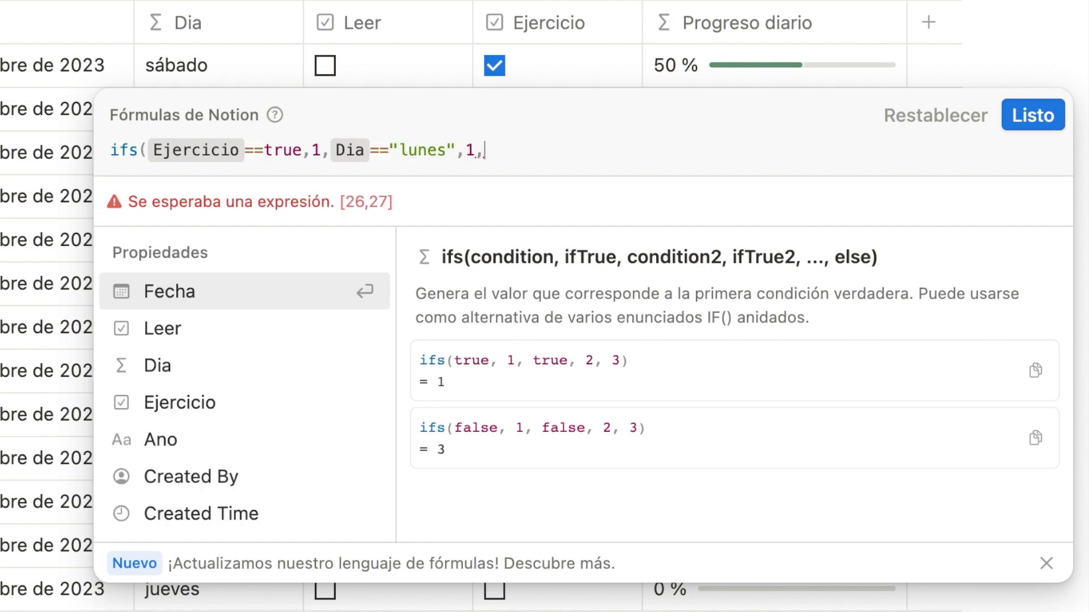
Add the condition Dia=="martes" returning 1, set the else value to 0, and close the ifs function.
{"action": "left_click", "coordinate": [173, 368]}
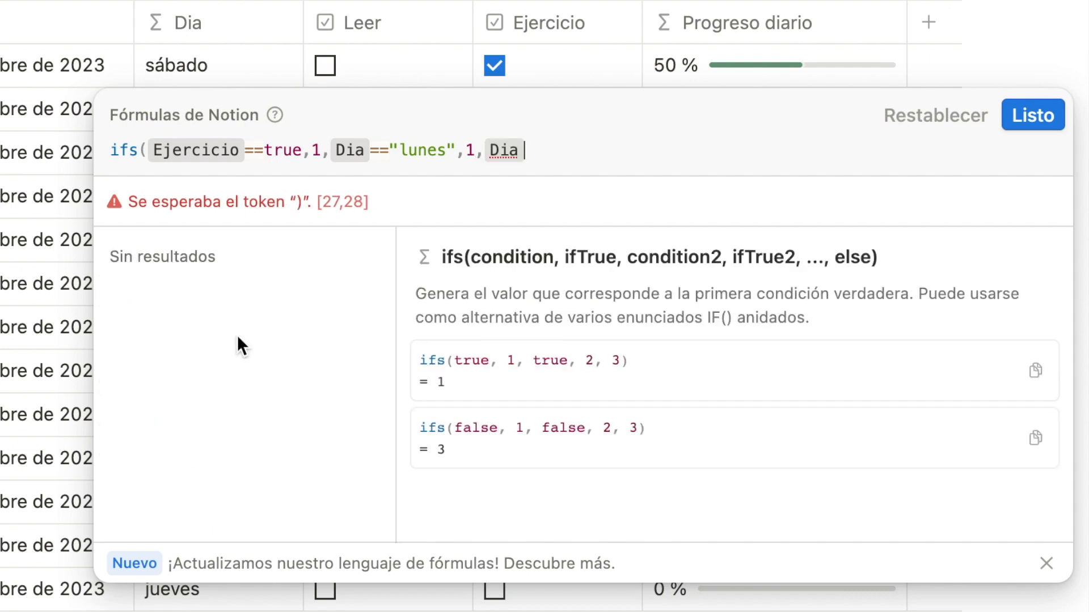
{"action": "type", "text": "=="}
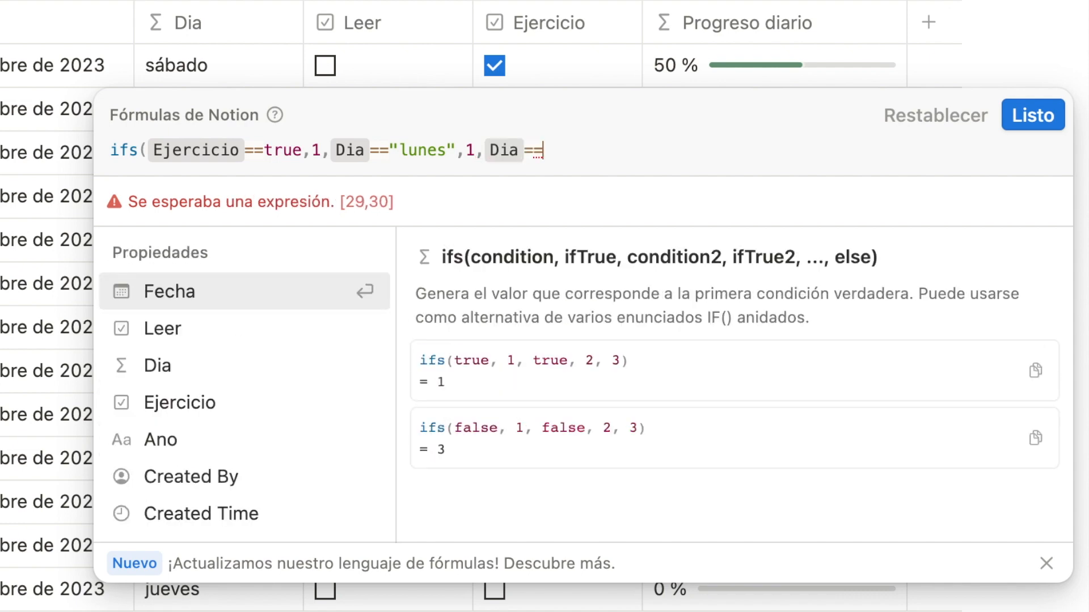
{"action": "type", "text": "\"martes\""}
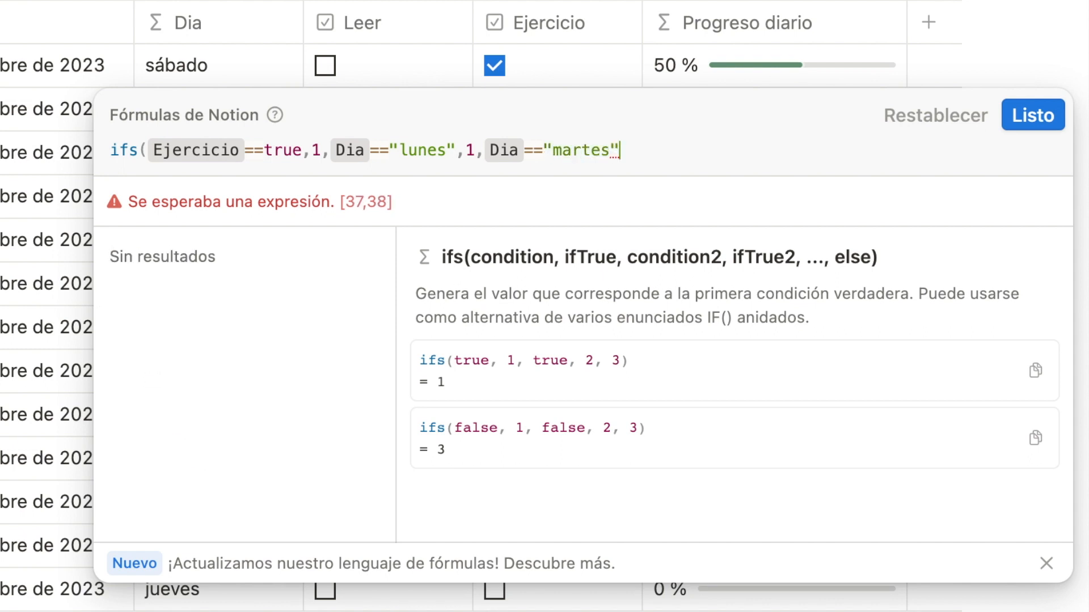
{"action": "type", "text": ",1"}
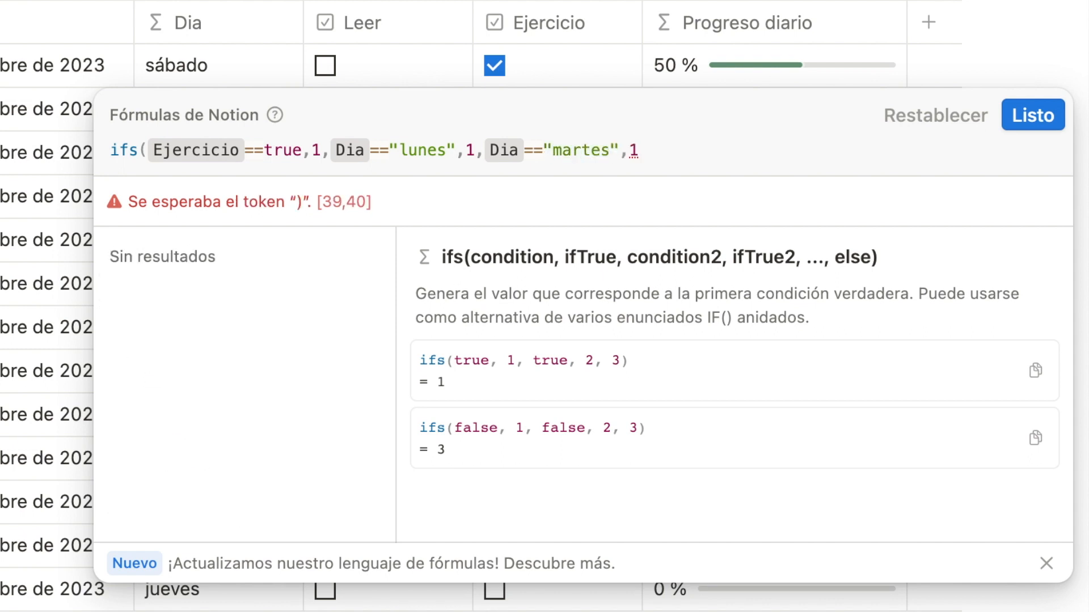
{"action": "type", "text": ","}
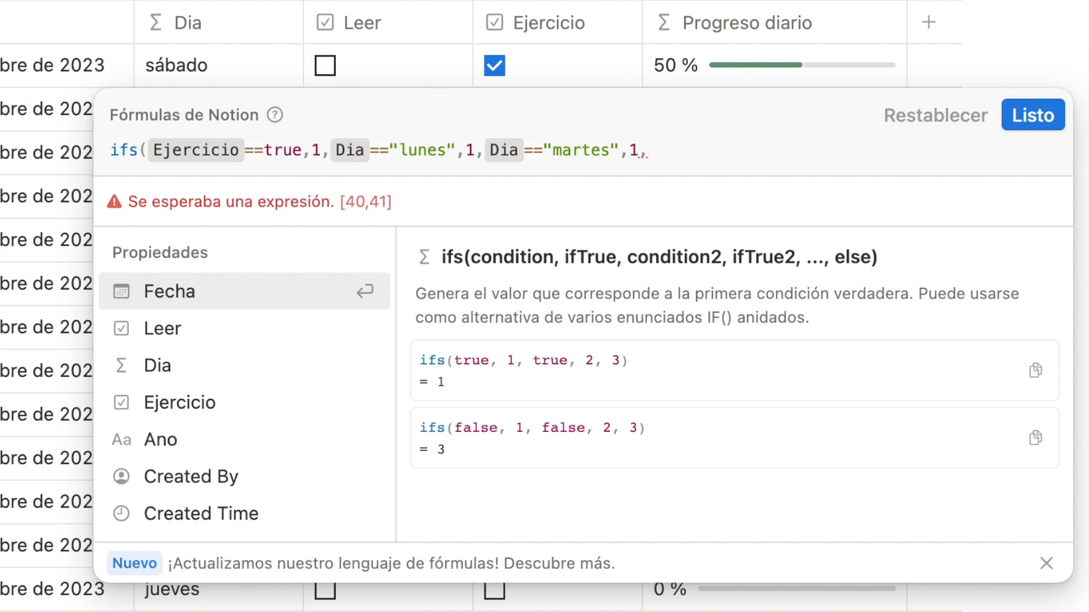
{"action": "type", "text": "0"}
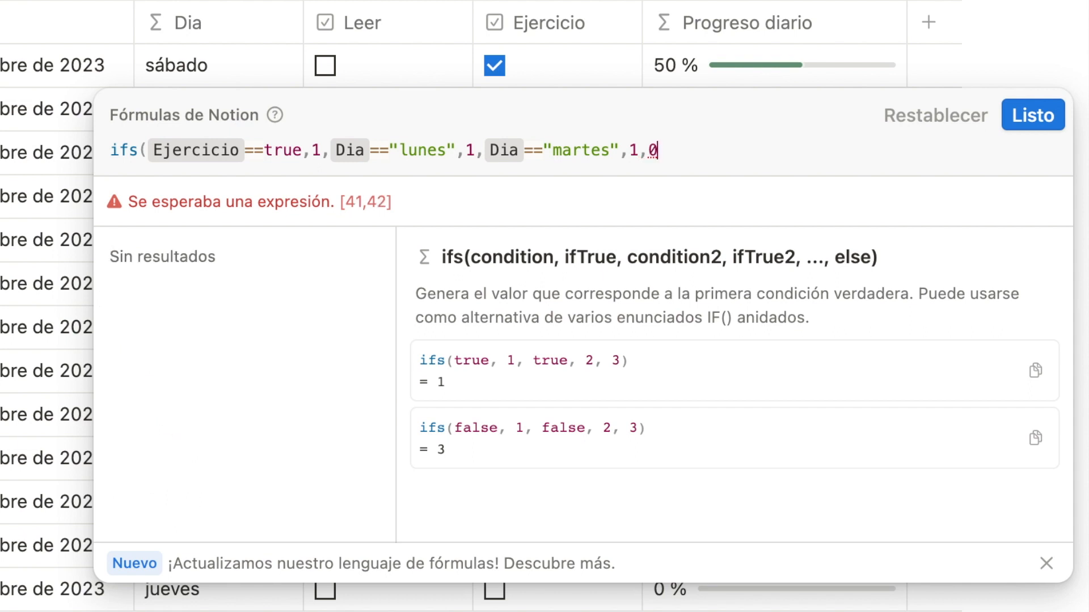
{"action": "type", "text": ")"}
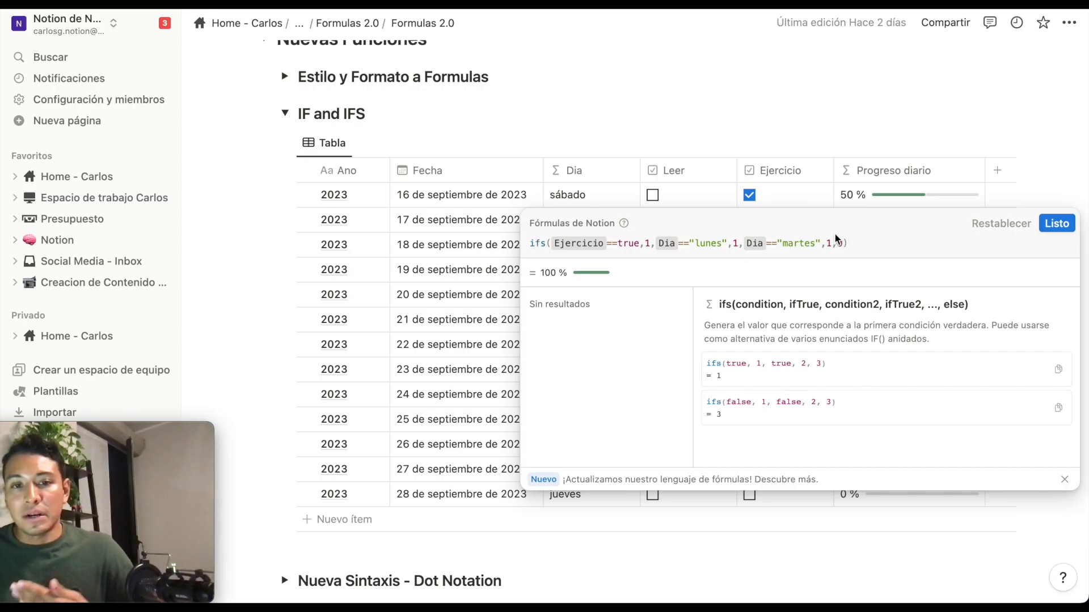
Add an if function to the ifs result, with the Leer property as its condition.
{"action": "type", "text": "+ "}
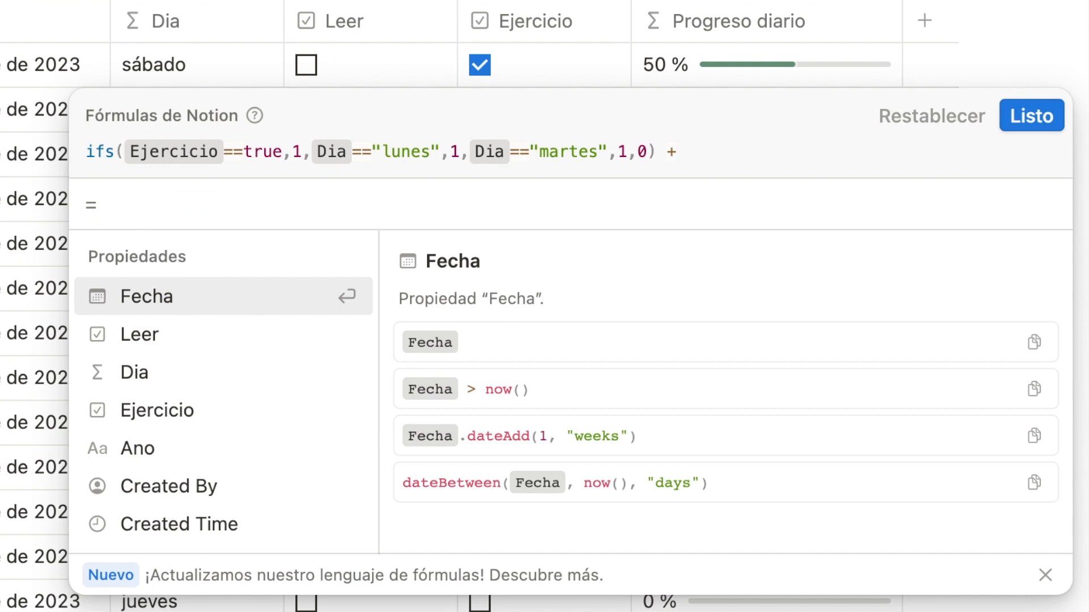
{"action": "type", "text": "if"}
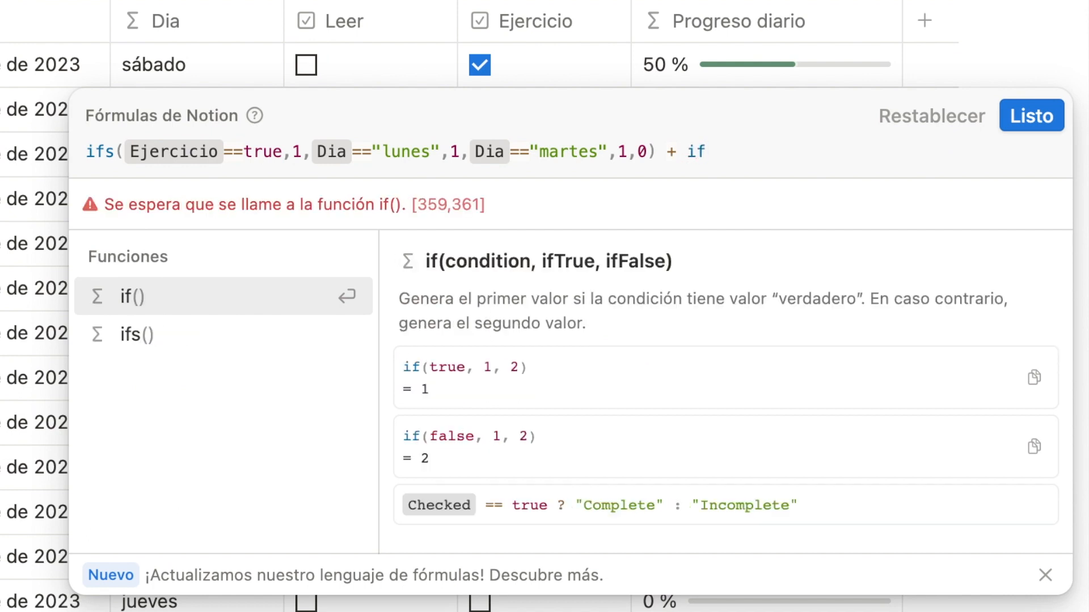
{"action": "type", "text": "("}
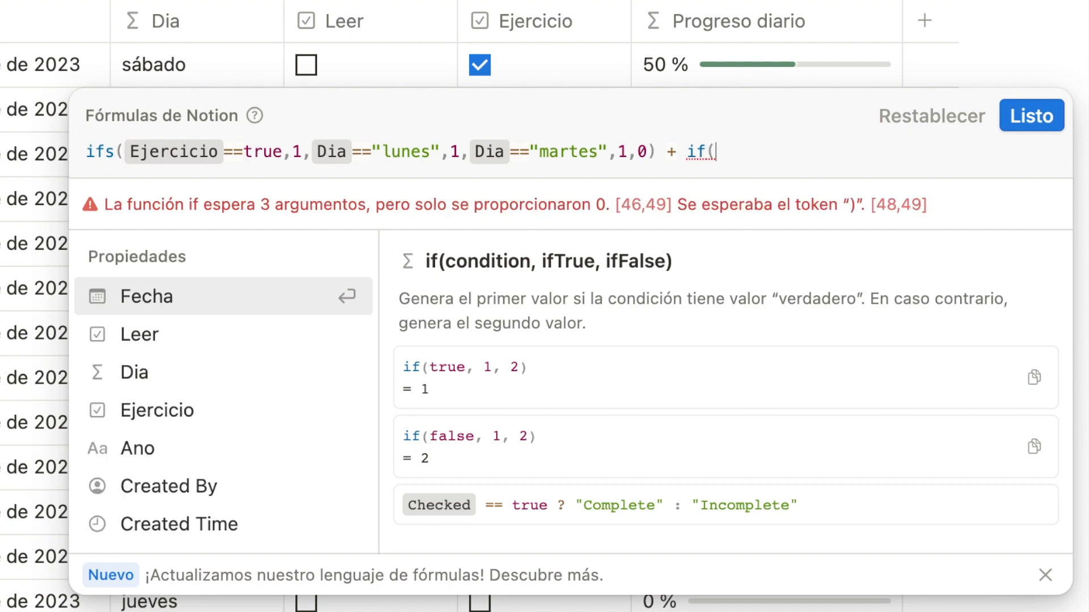
{"action": "left_click", "coordinate": [233, 335]}
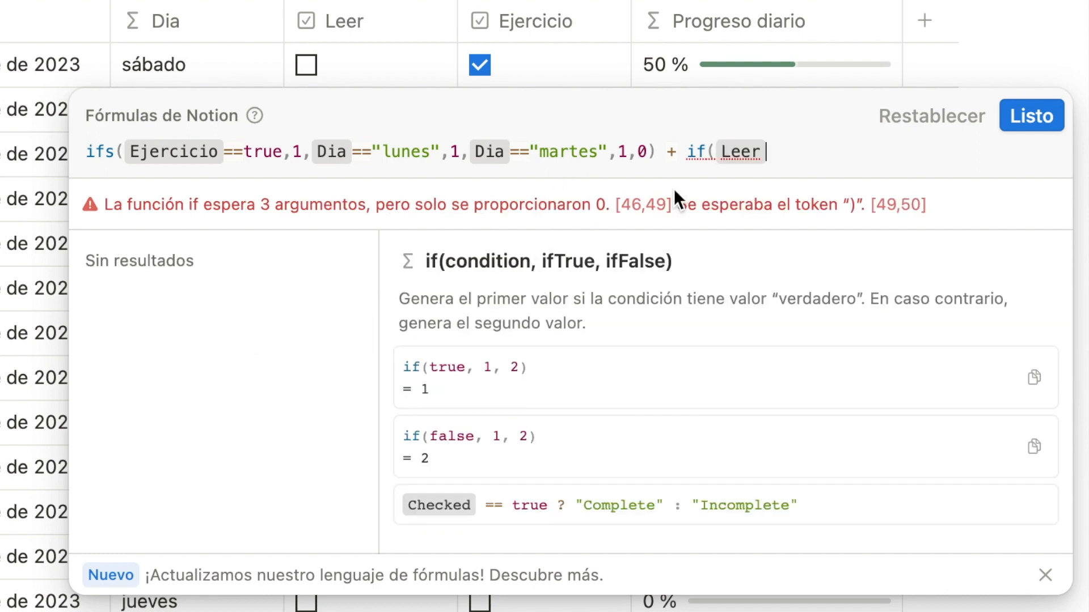
{"action": "type", "text": "=="}
{"action": "key", "text": "BackSpace"}
{"action": "key", "text": "BackSpace"}
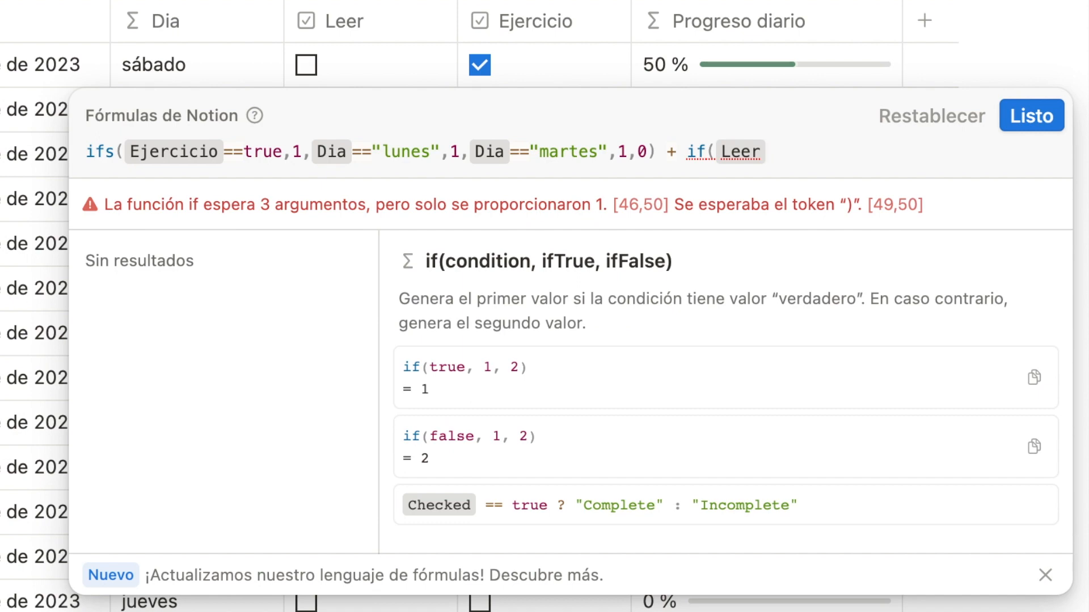
{"action": "type", "text": "==true"}
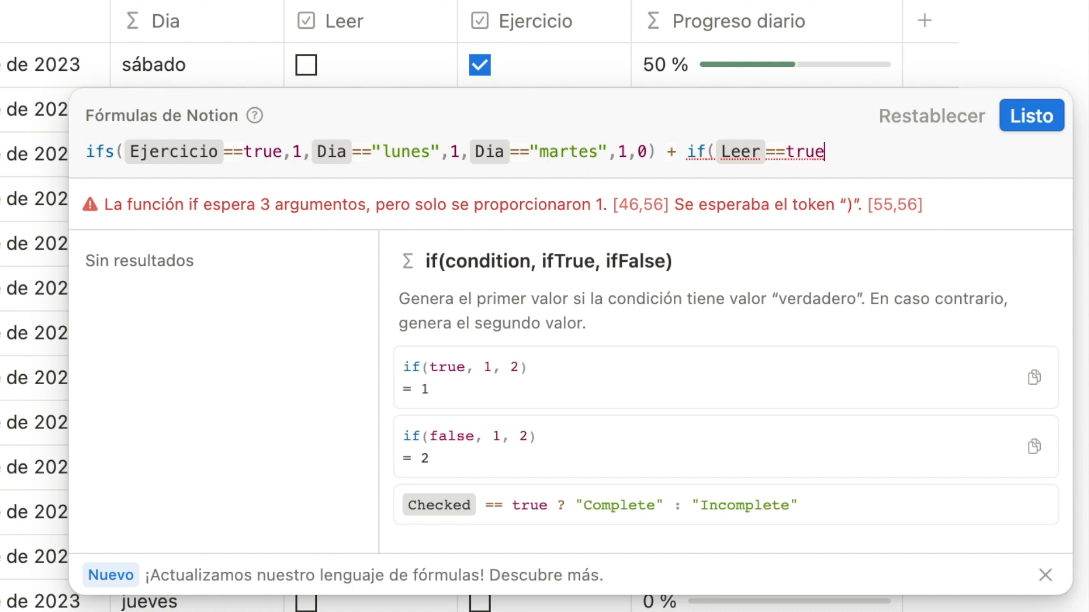
{"action": "key", "text": "BackSpace"}
{"action": "key", "text": "BackSpace"}
{"action": "key", "text": "BackSpace"}
{"action": "key", "text": "BackSpace"}
{"action": "key", "text": "BackSpace"}
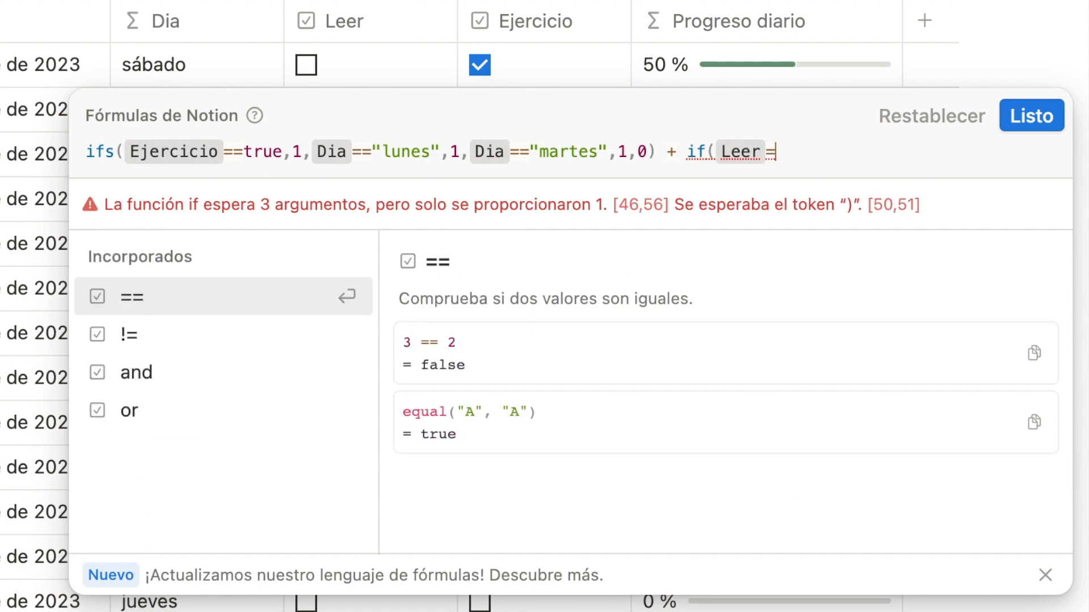
{"action": "key", "text": "BackSpace"}
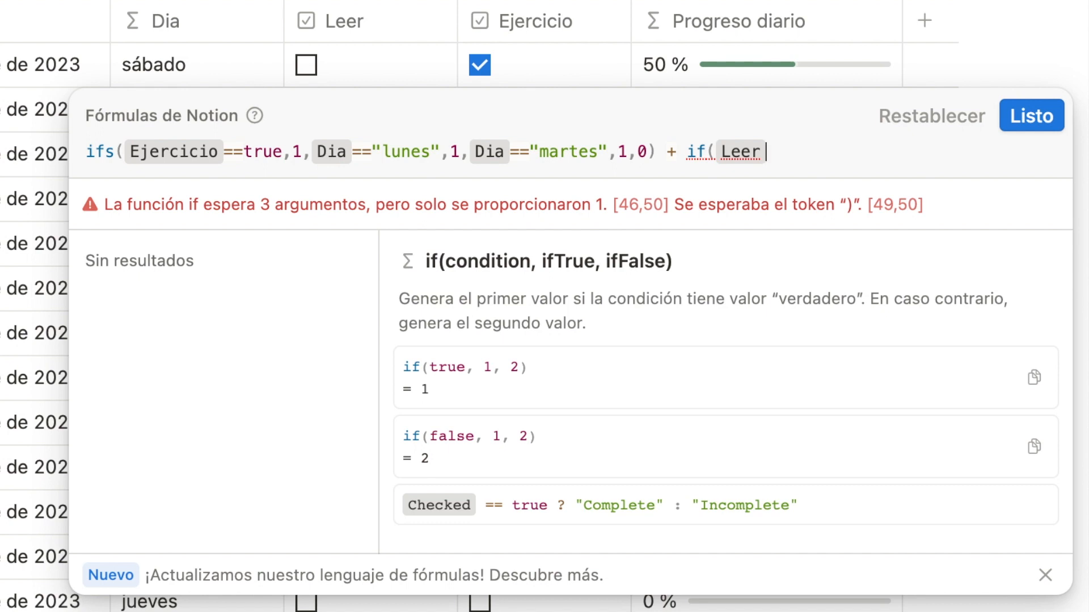
Make the Leer if function return 1 when true and 0 otherwise, and save the Progreso diario formula.
{"action": "type", "text": ","}
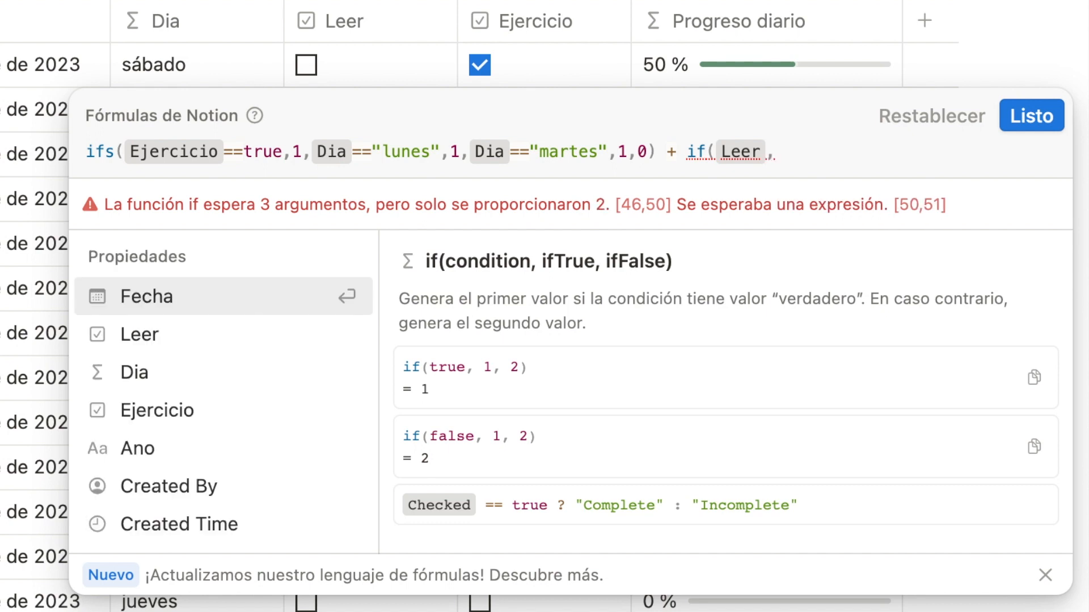
{"action": "type", "text": "1,0"}
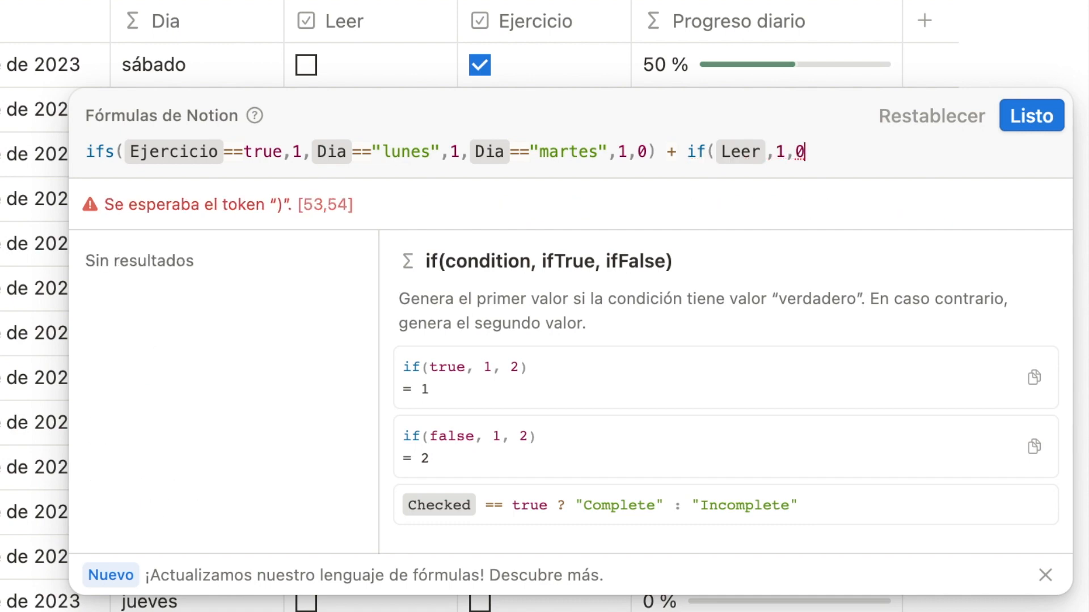
{"action": "type", "text": ")"}
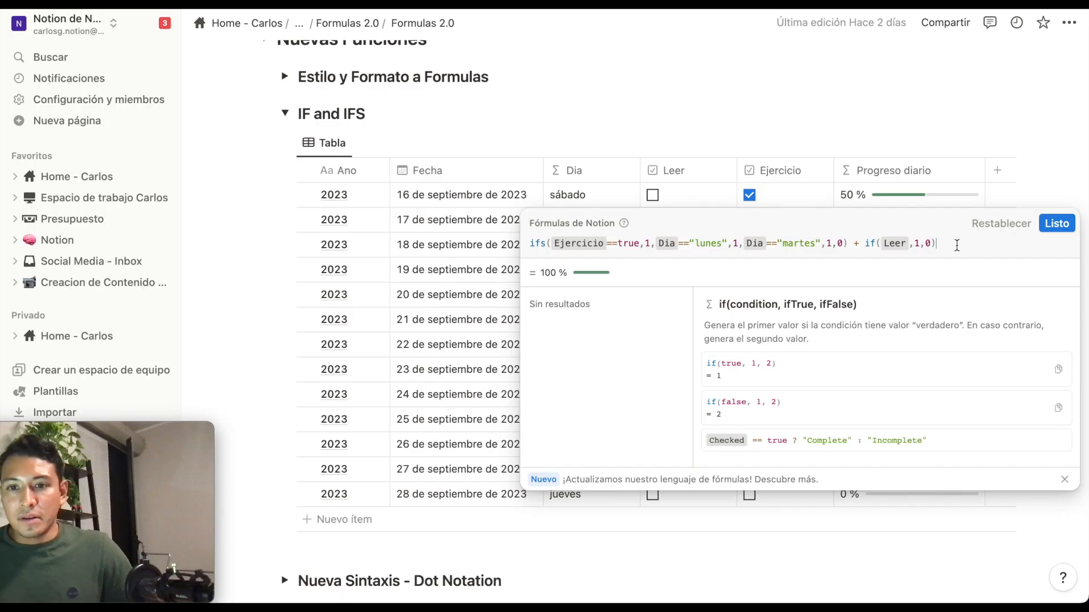
{"action": "left_click", "coordinate": [1056, 223]}
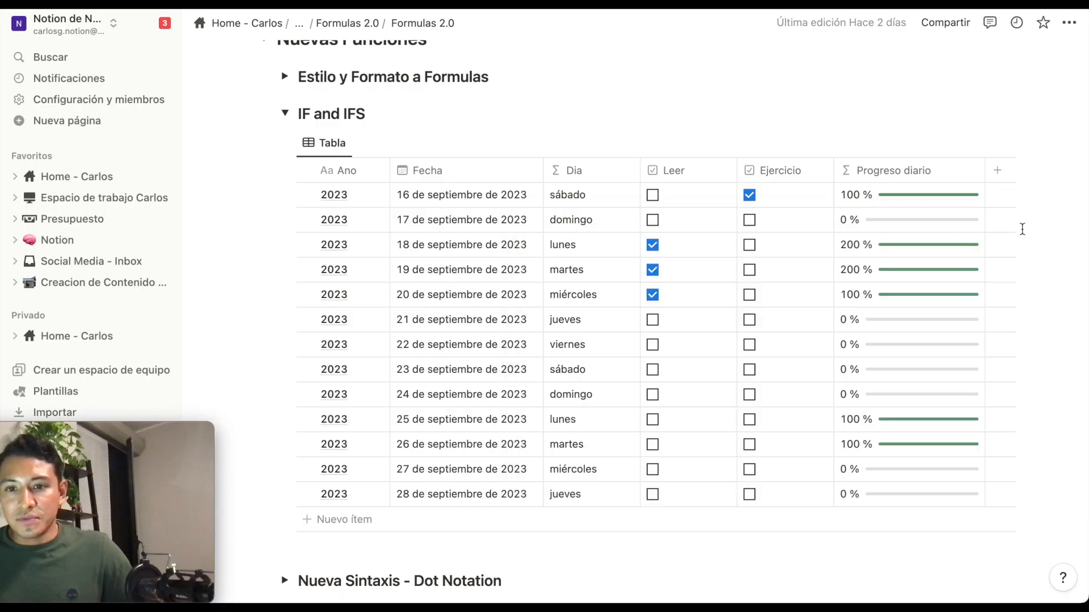
Wrap the whole Progreso diario formula in parentheses, divide it by 2, and save it.
{"action": "left_click", "coordinate": [902, 252]}
{"action": "type", "text": ") + if(Leer,1,0))"}
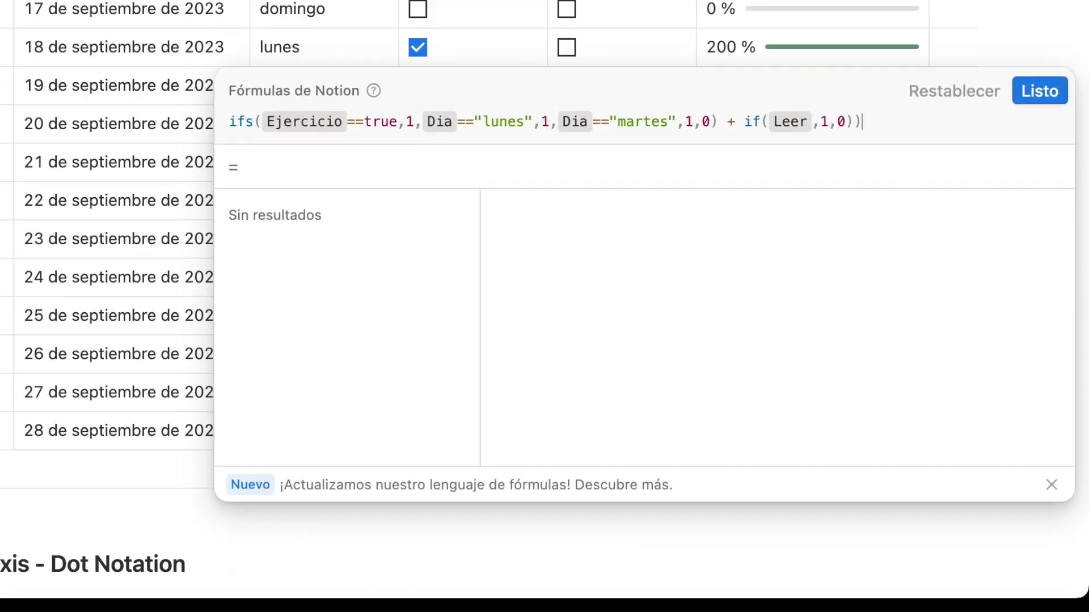
{"action": "left_click", "coordinate": [180, 95]}
{"action": "type", "text": "("}
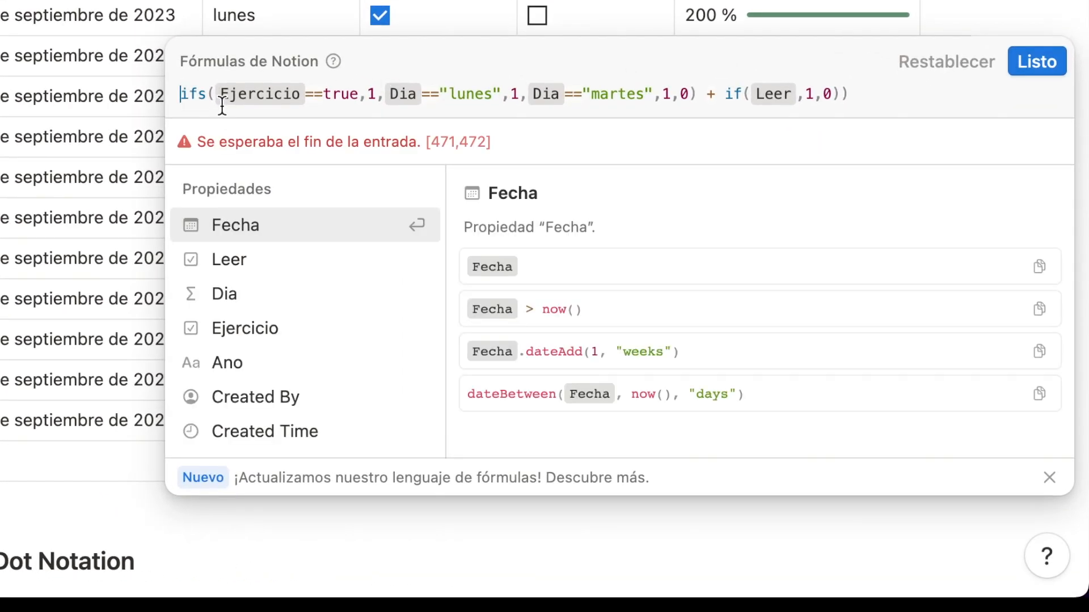
{"action": "left_click", "coordinate": [863, 97]}
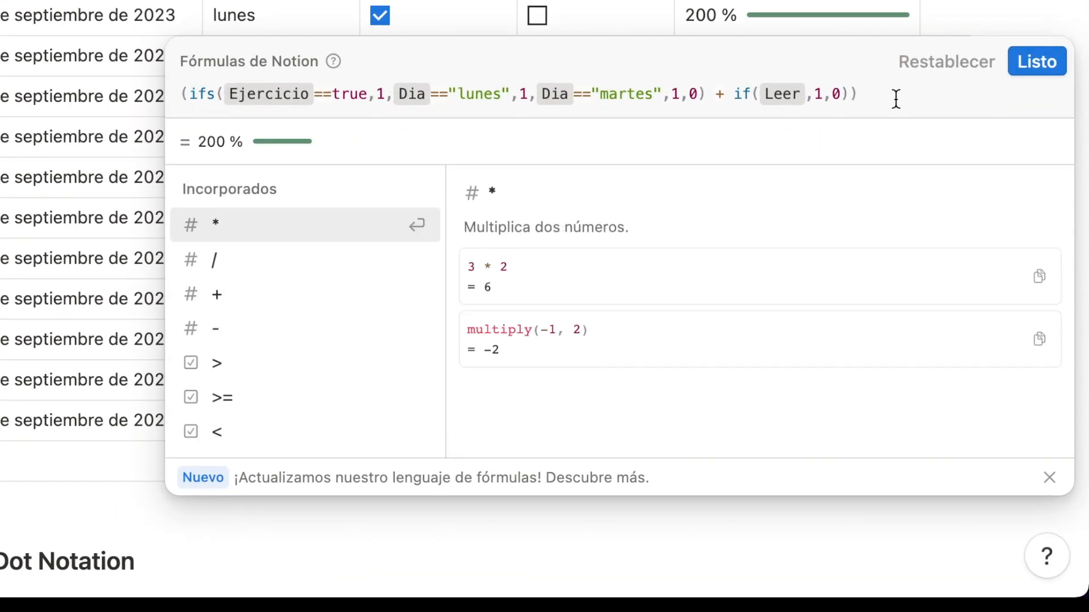
{"action": "type", "text": "2"}
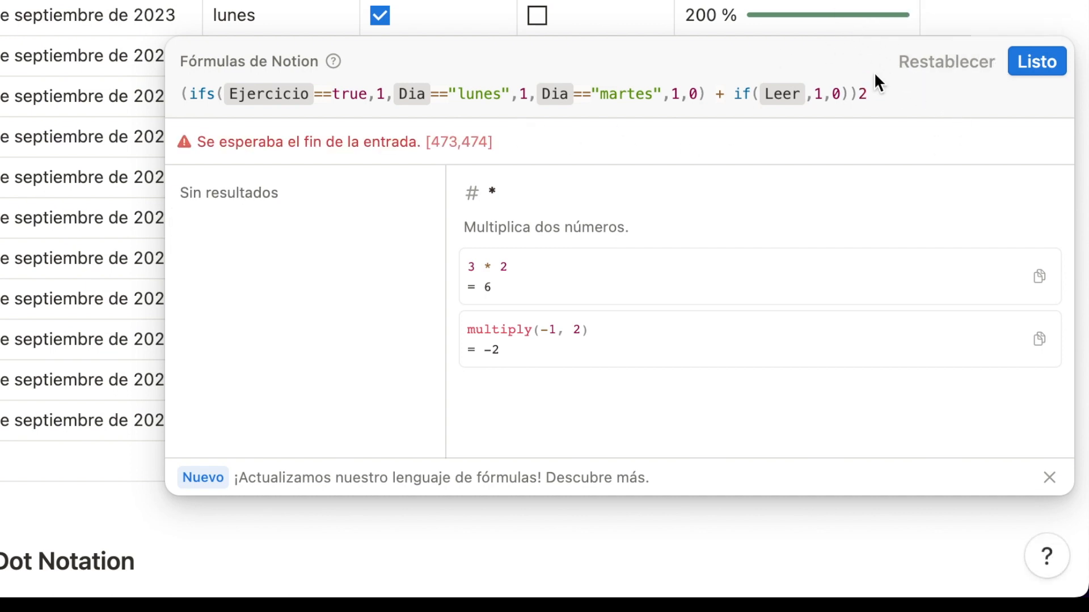
{"action": "left_click", "coordinate": [858, 94]}
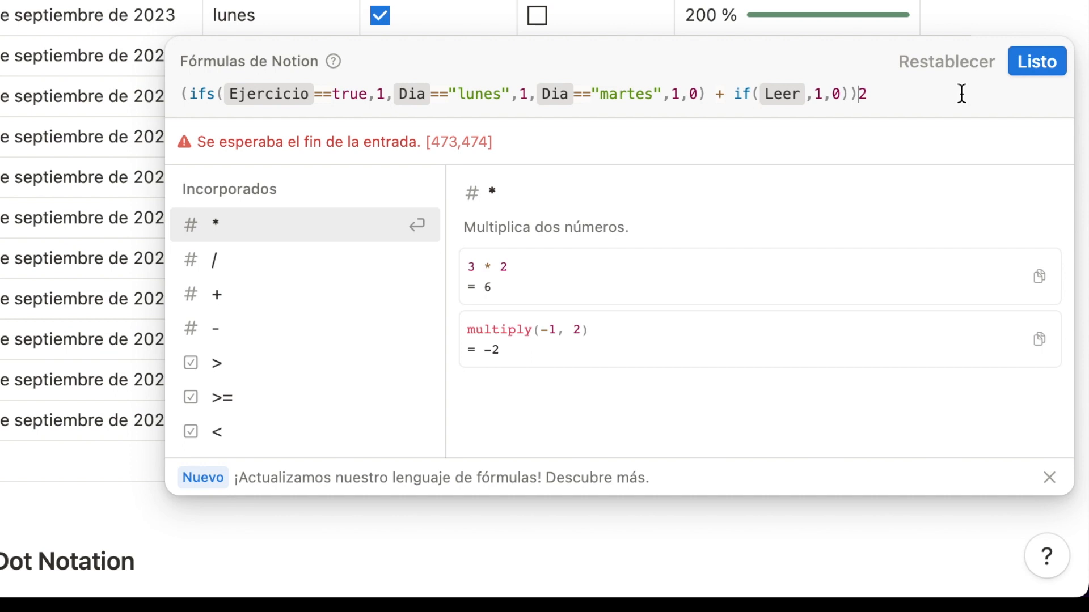
{"action": "type", "text": "/"}
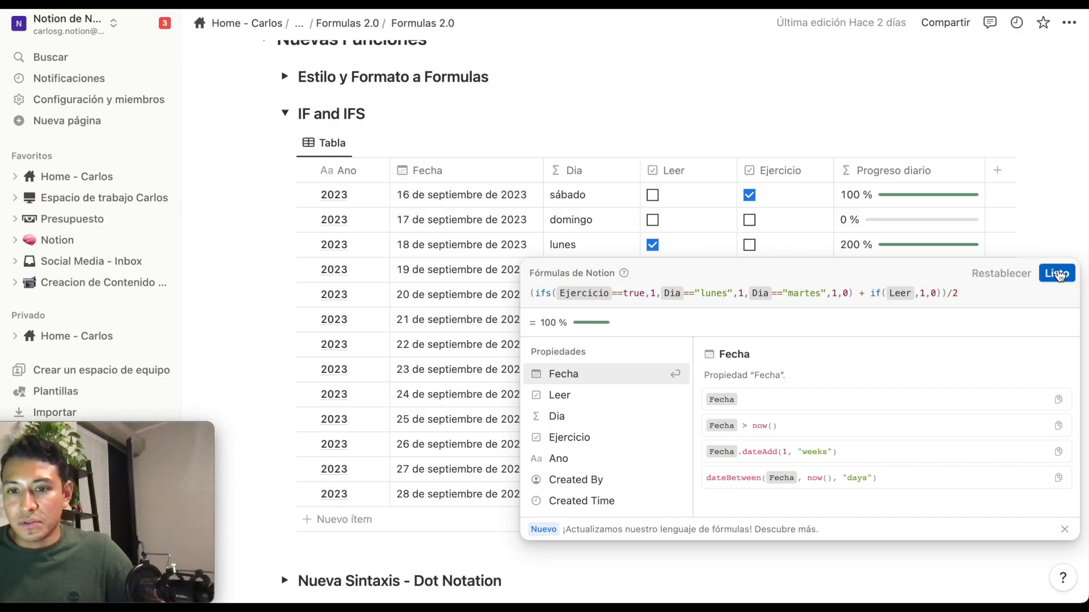
{"action": "left_click", "coordinate": [1036, 61]}
Uncheck Leer for 18, 19 and 20 September, plus Ejercicio for 16 September.
{"action": "left_click", "coordinate": [653, 245]}
{"action": "left_click", "coordinate": [653, 270]}
{"action": "left_click", "coordinate": [652, 295]}
{"action": "left_click", "coordinate": [749, 195]}
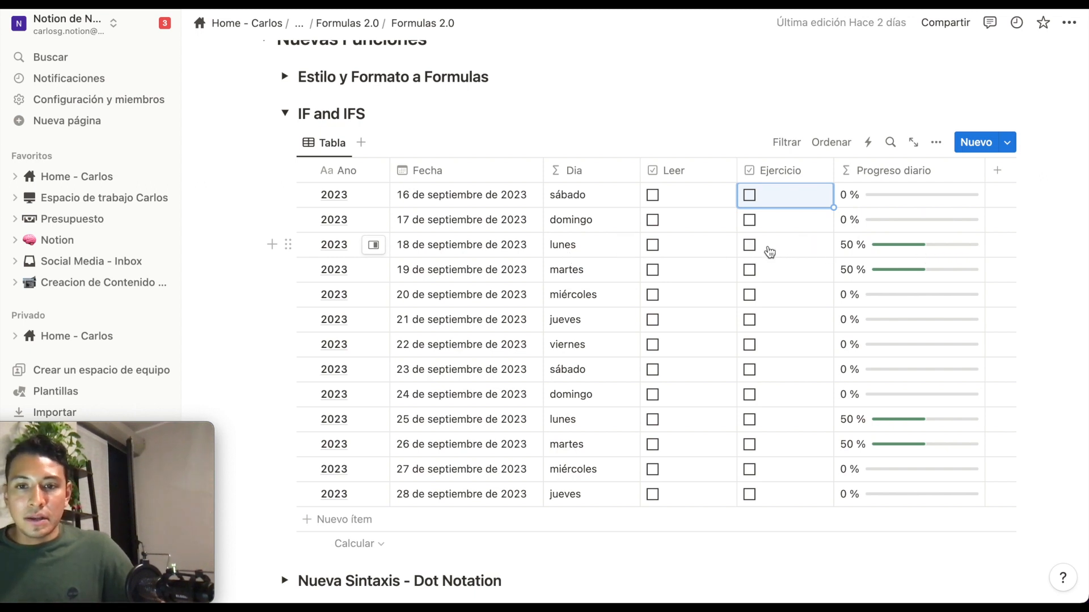
Check Leer for the Monday and Tuesday rows, 18, 19, 25 and 26 September.
{"action": "left_click", "coordinate": [653, 248]}
{"action": "left_click", "coordinate": [652, 271]}
{"action": "left_click", "coordinate": [652, 420]}
{"action": "left_click", "coordinate": [653, 445]}
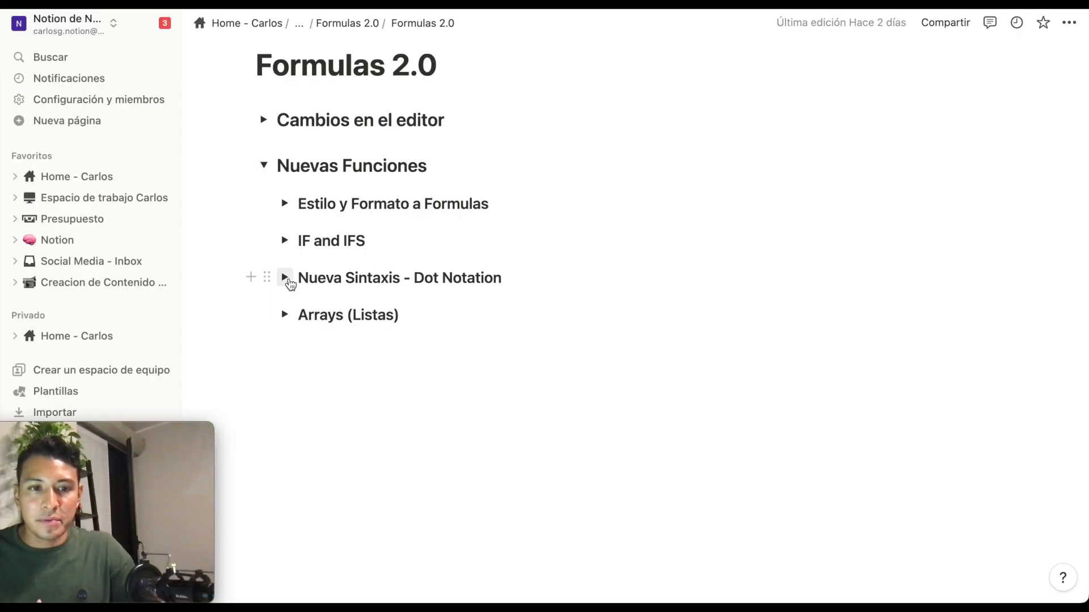
Expand the Nueva Sintaxis - Dot Notation section and enter (Pago Anual/12)/2 as the Pago mensual individual formula.
{"action": "left_click", "coordinate": [285, 278]}
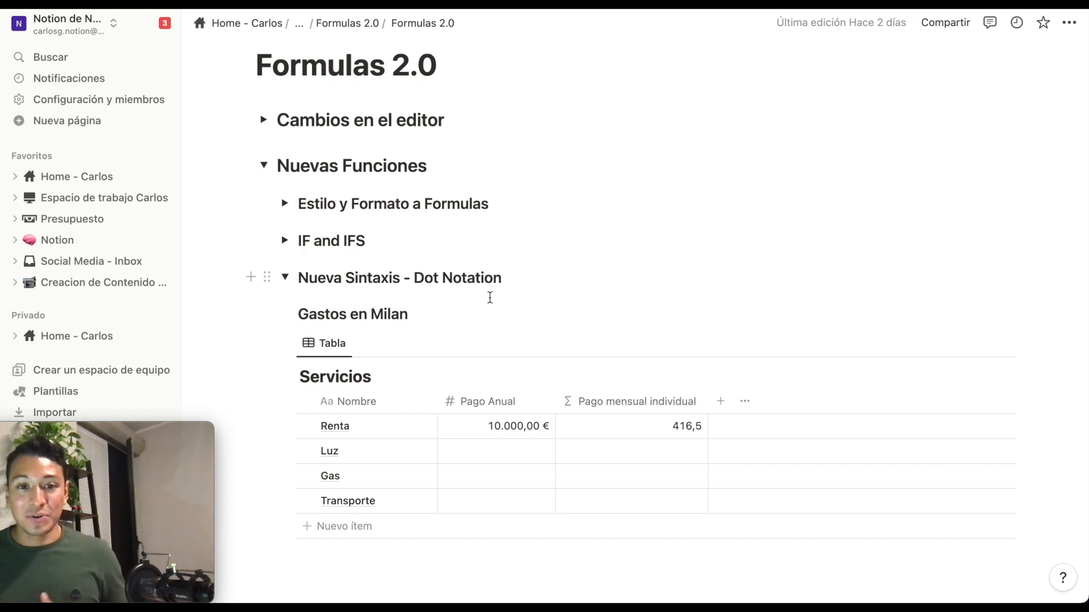
{"action": "scroll", "coordinate": [567, 340], "scroll_direction": "down", "scroll_amount": 2}
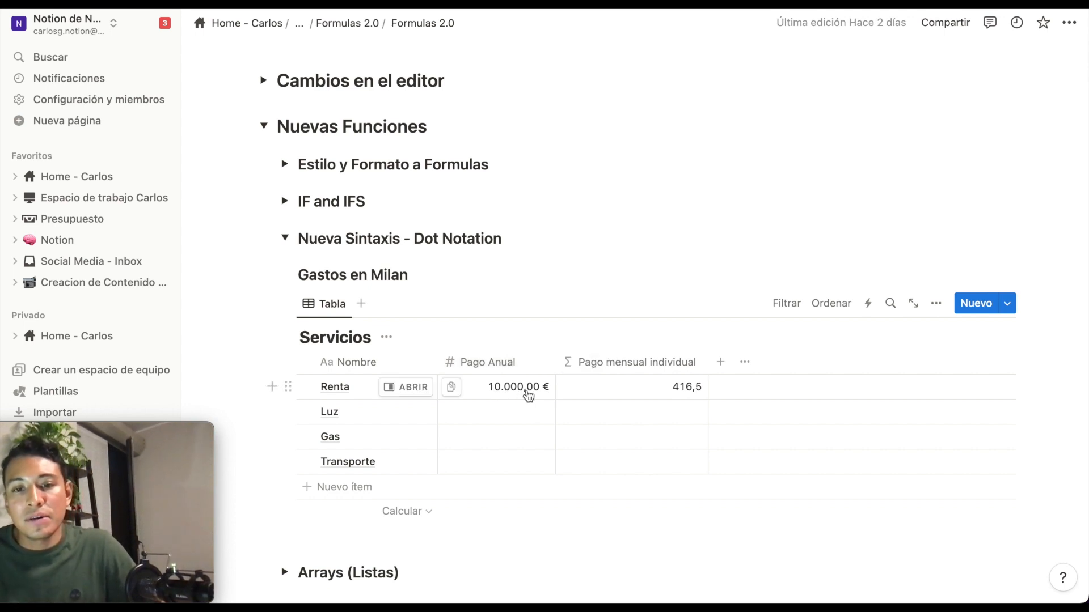
{"action": "left_click", "coordinate": [631, 391]}
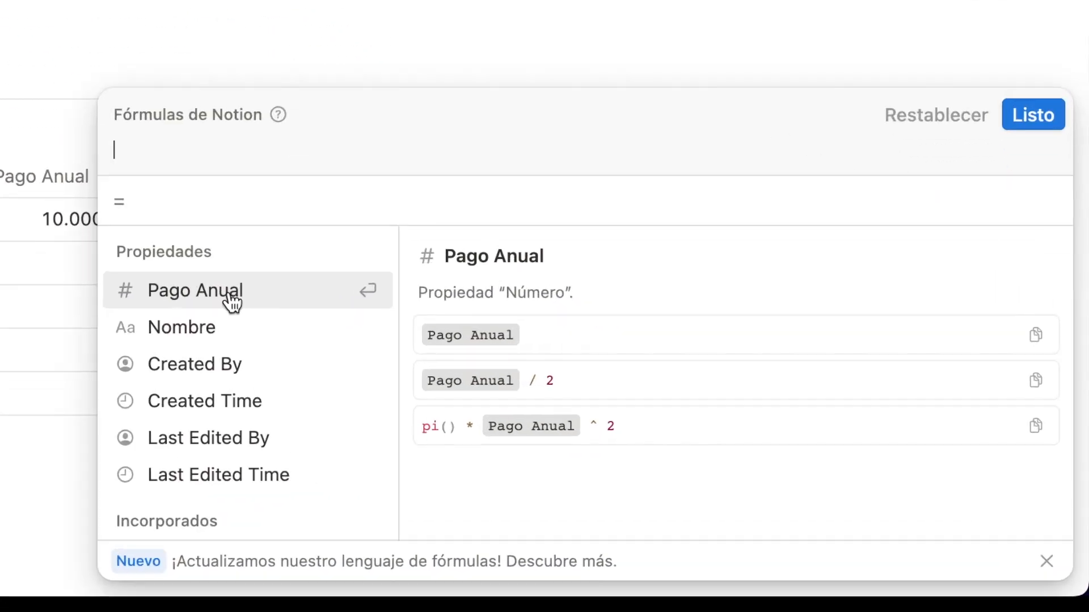
{"action": "left_click", "coordinate": [230, 295]}
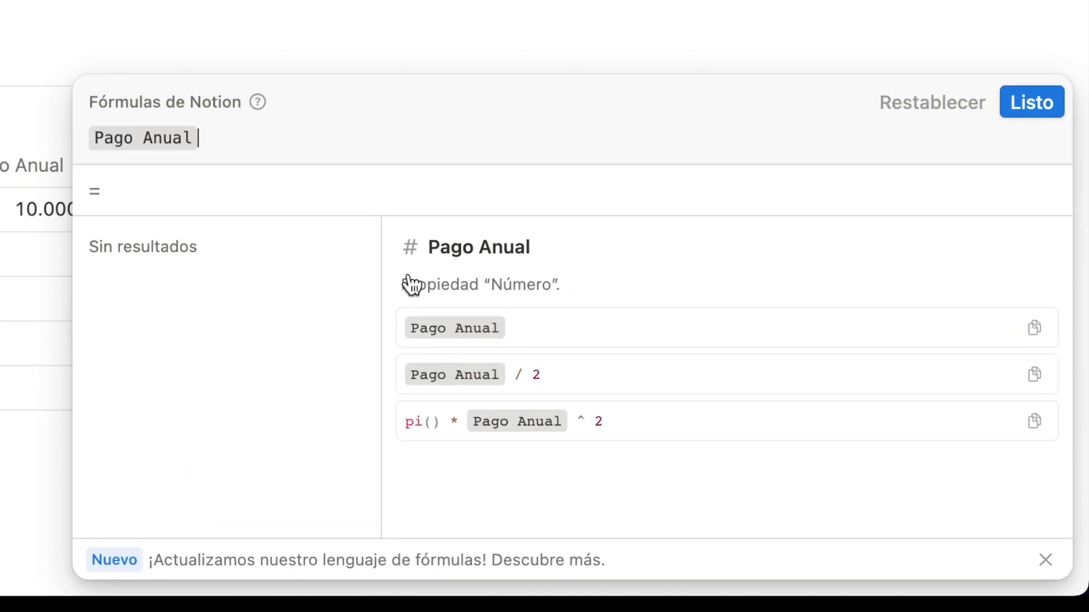
{"action": "type", "text": "/12"}
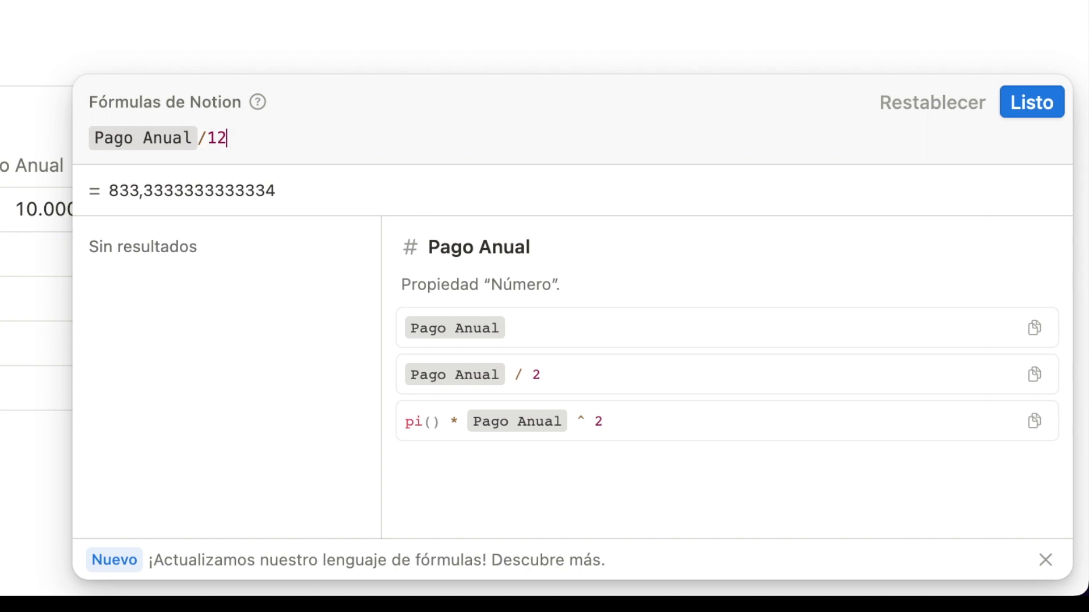
{"action": "left_click", "coordinate": [88, 137]}
{"action": "type", "text": "("}
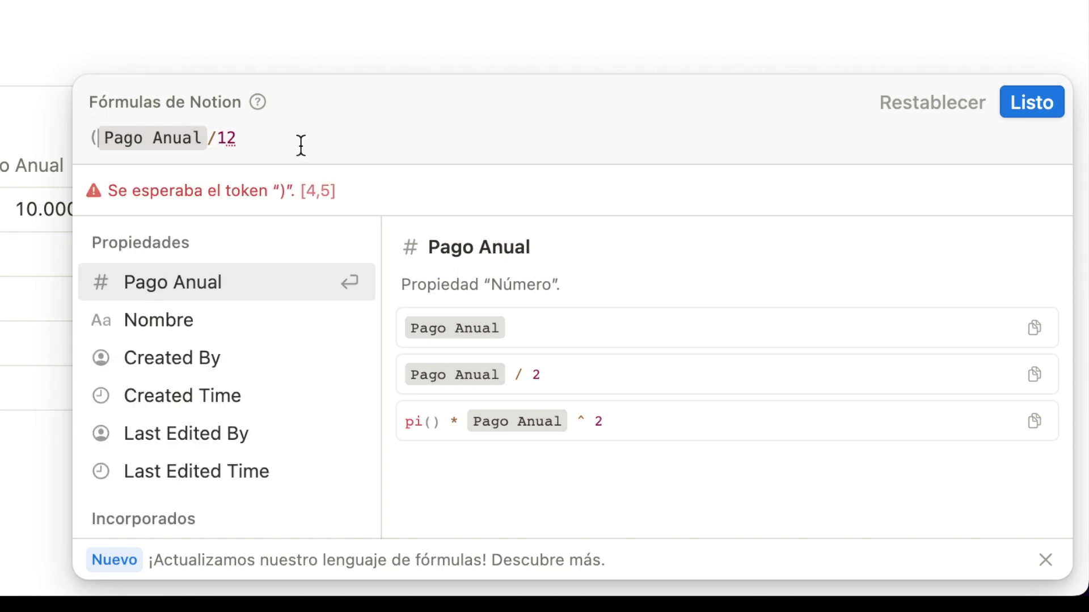
{"action": "left_click", "coordinate": [299, 146]}
{"action": "type", "text": ")"}
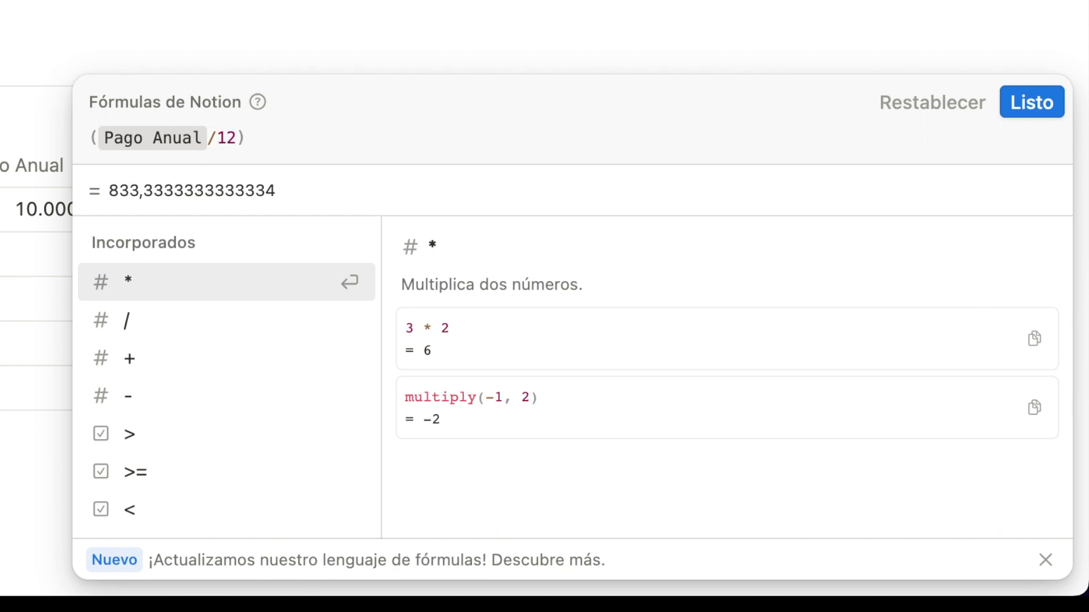
{"action": "type", "text": "/2"}
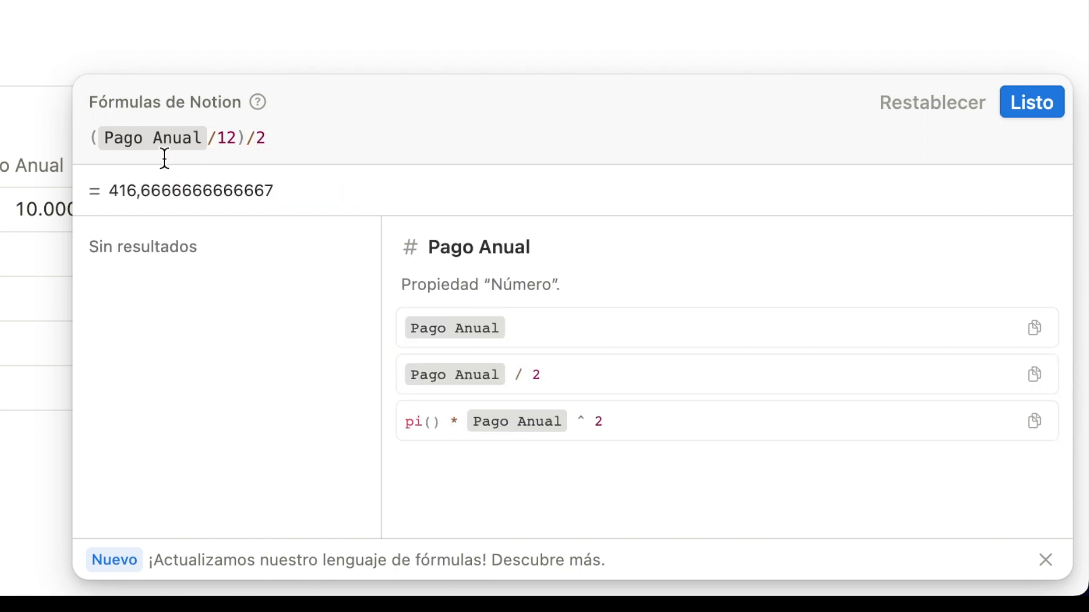
Extend the Pago mensual individual formula to round((Pago Anual/12)/2*100)/100 and save it.
{"action": "left_click", "coordinate": [94, 137]}
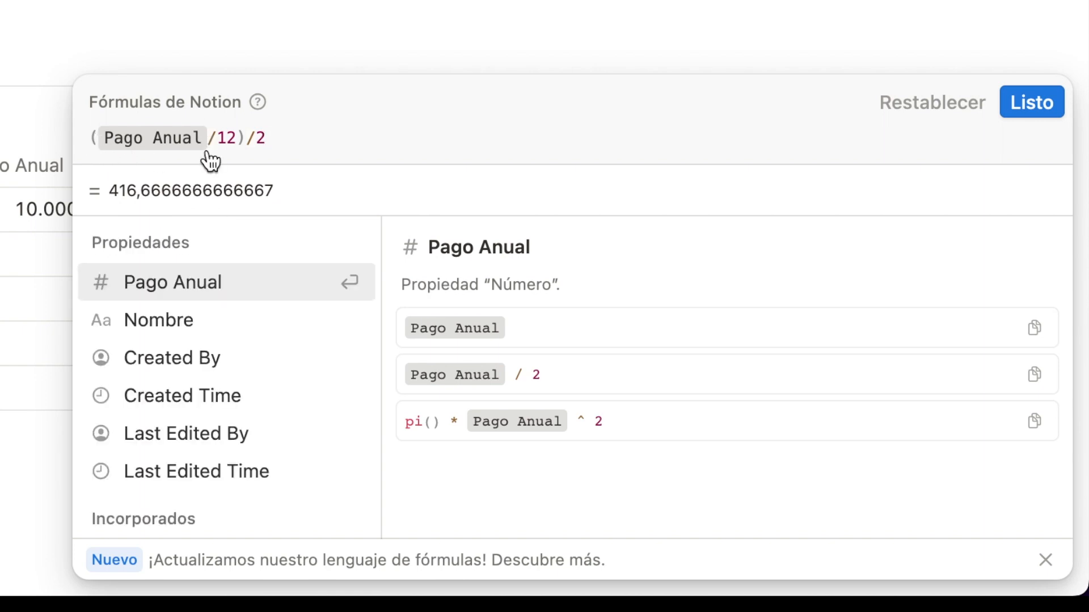
{"action": "type", "text": "round("}
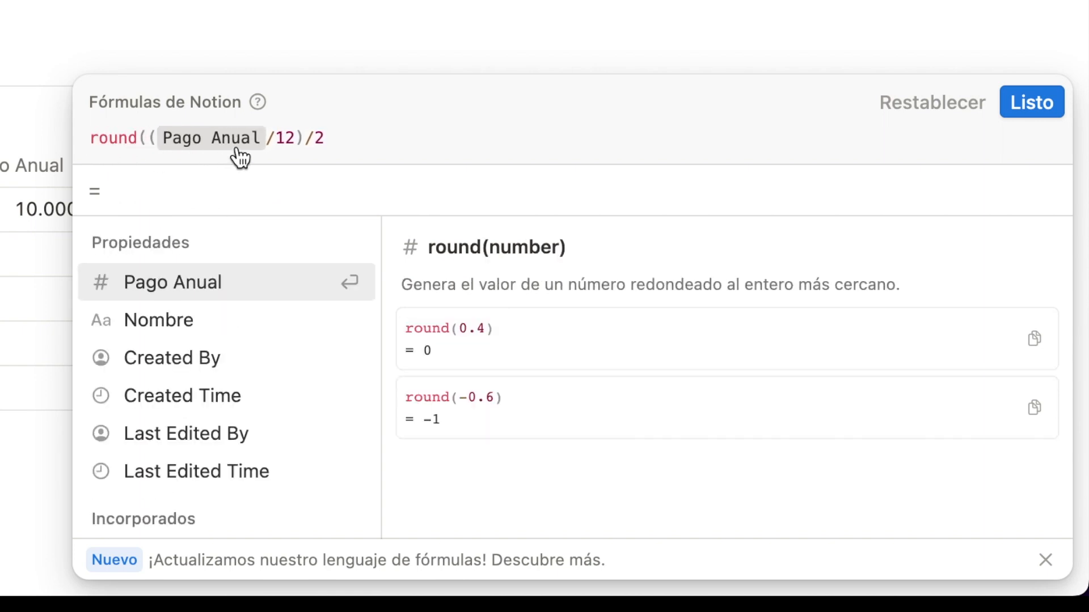
{"action": "left_click", "coordinate": [379, 138]}
{"action": "type", "text": ")"}
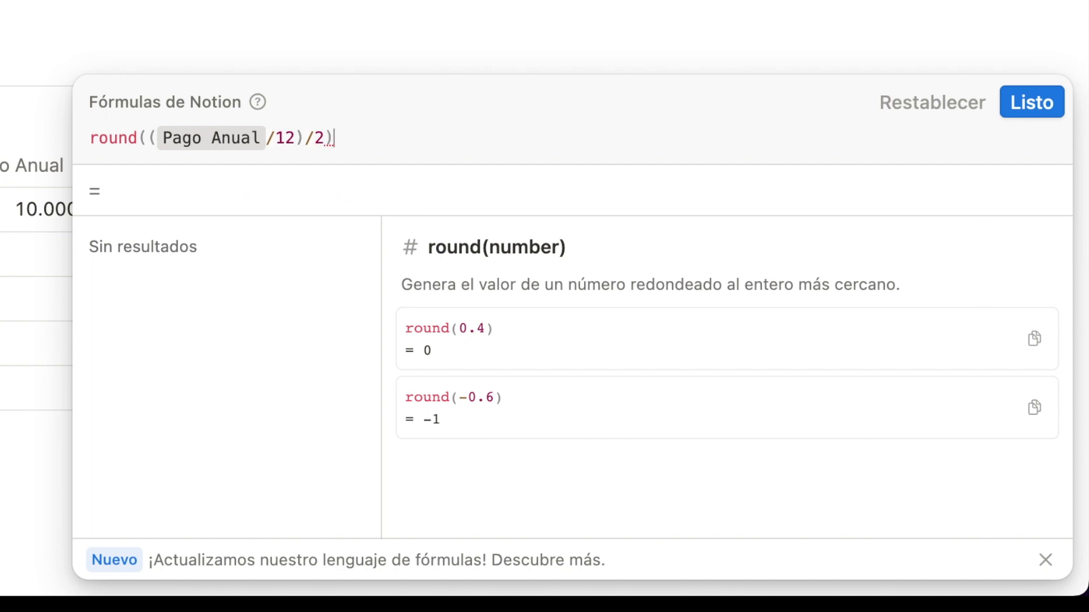
{"action": "key", "text": "BackSpace"}
{"action": "type", "text": "*100"}
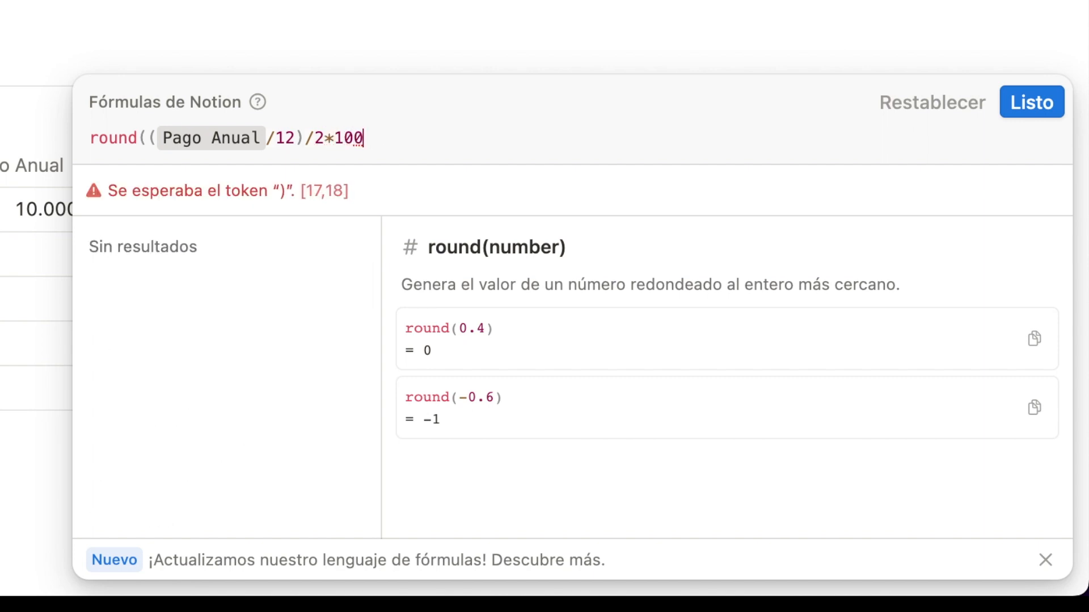
{"action": "type", "text": ")/100"}
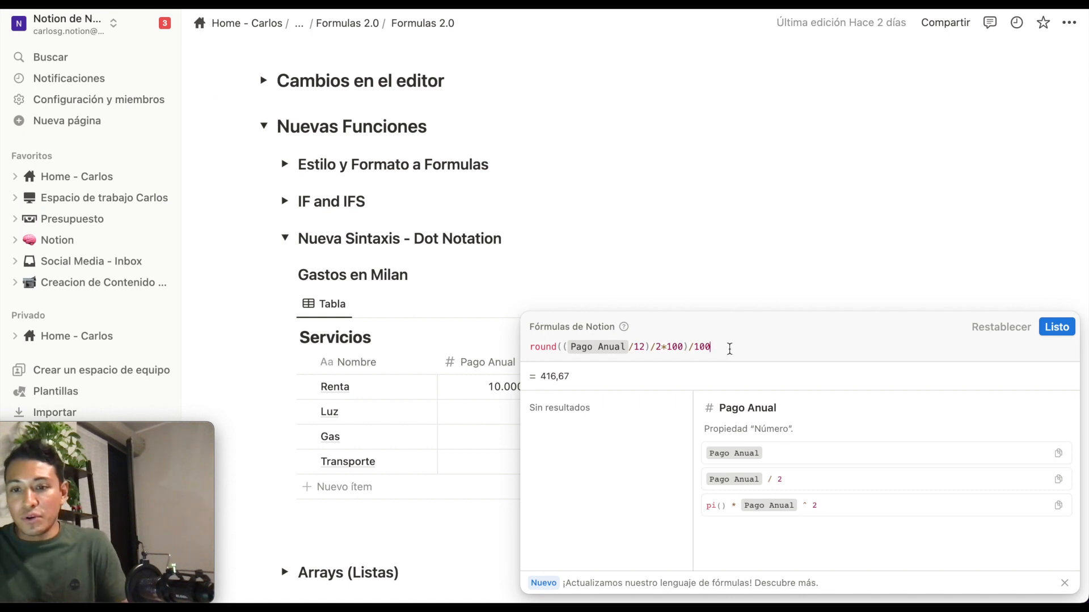
{"action": "left_click", "coordinate": [1055, 327]}
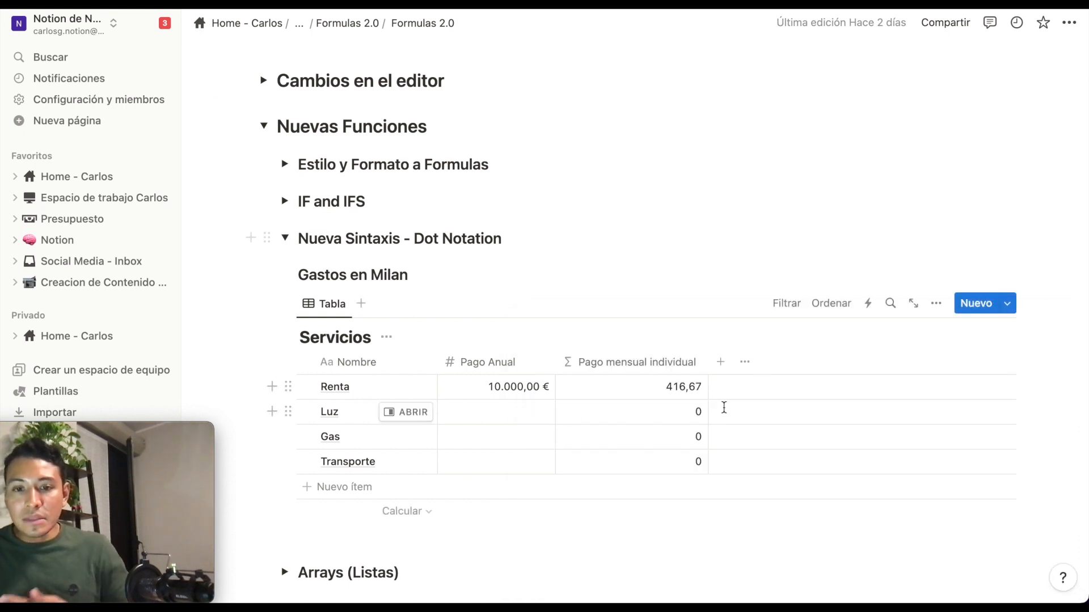
Replace the whole Pago mensual individual formula with the dot-notation expression Pago Anual.divide(12).
{"action": "left_click", "coordinate": [652, 390]}
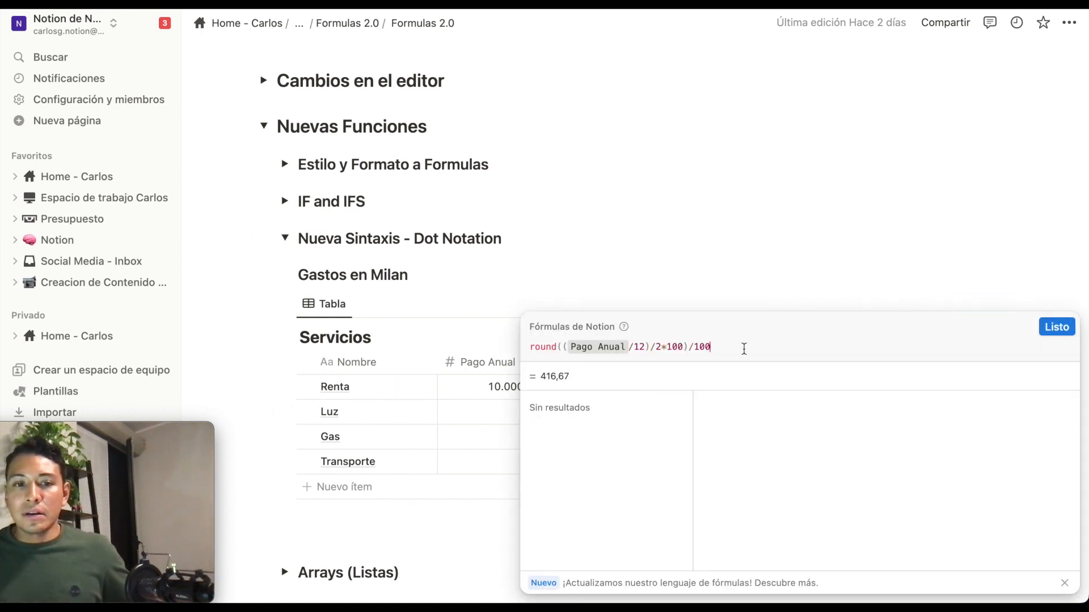
{"action": "left_click_drag", "start_coordinate": [740, 347], "coordinate": [526, 349]}
{"action": "key", "text": "BackSpace"}
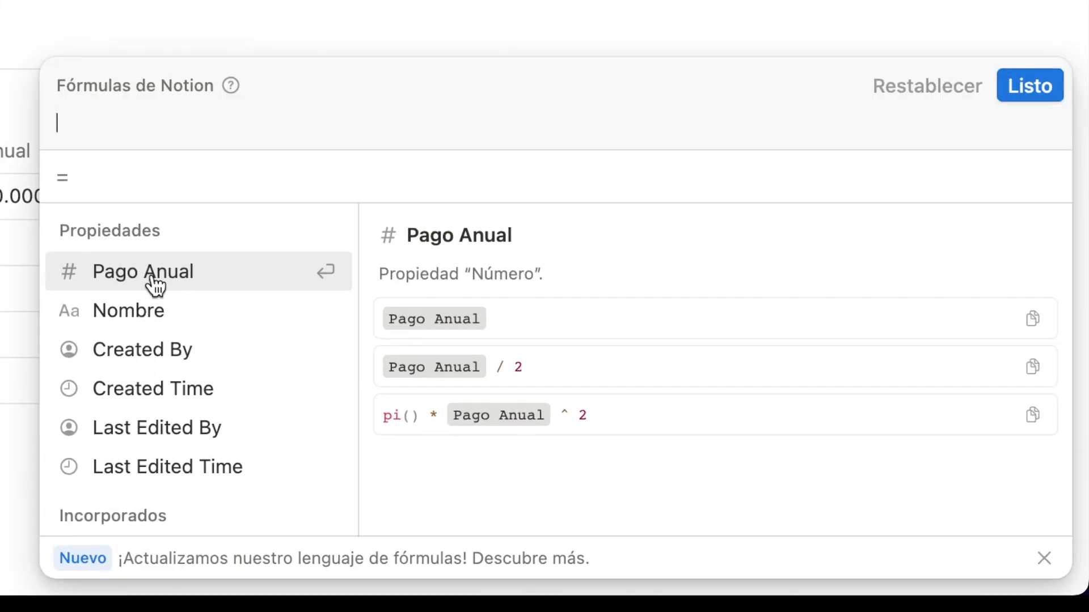
{"action": "left_click", "coordinate": [155, 284]}
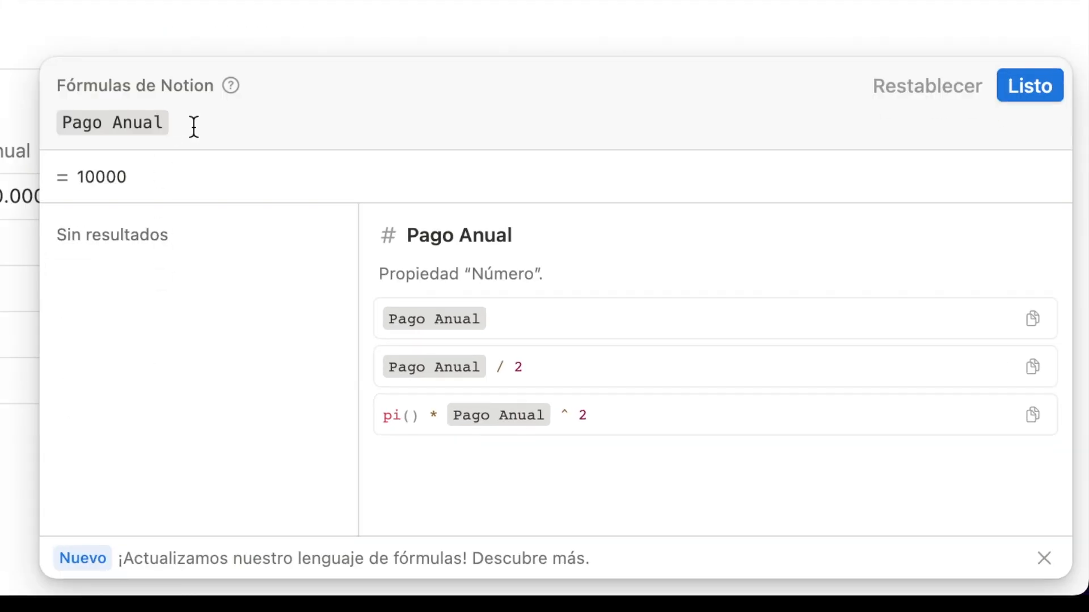
{"action": "type", "text": "."}
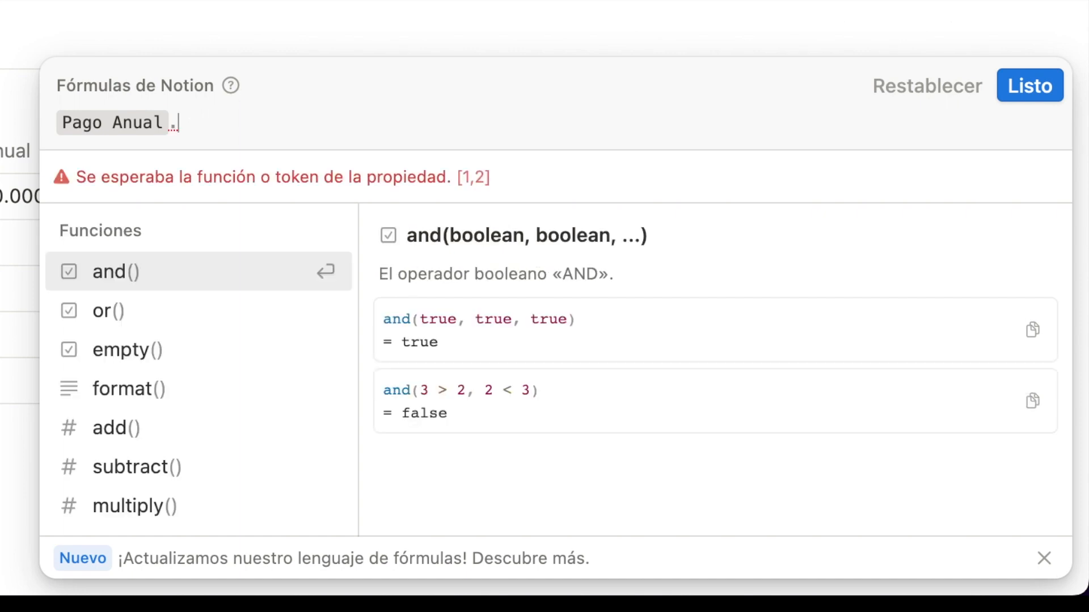
{"action": "type", "text": "divide("}
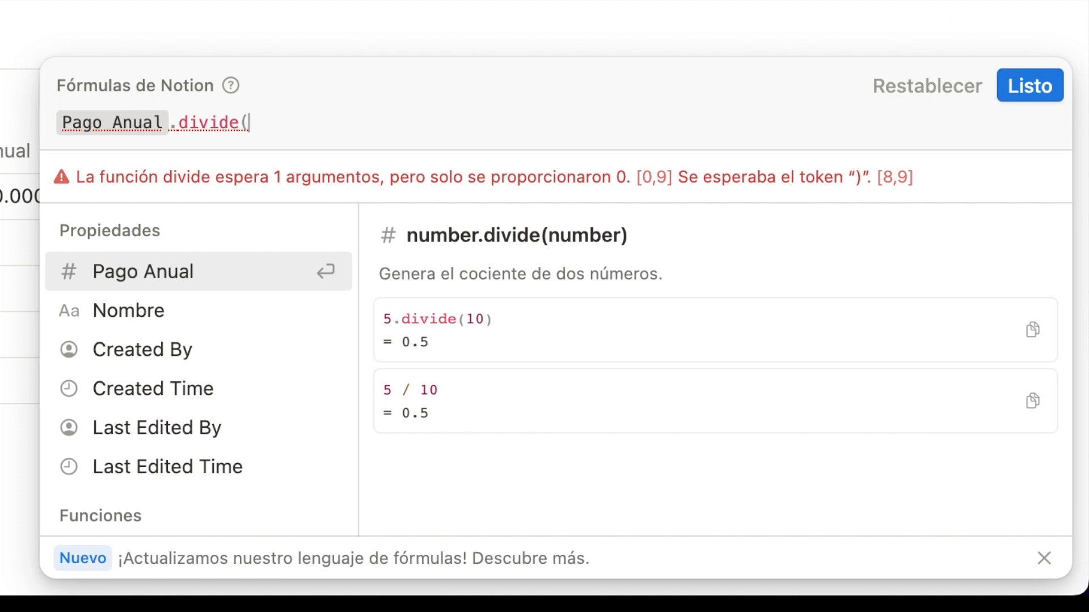
{"action": "type", "text": "12)"}
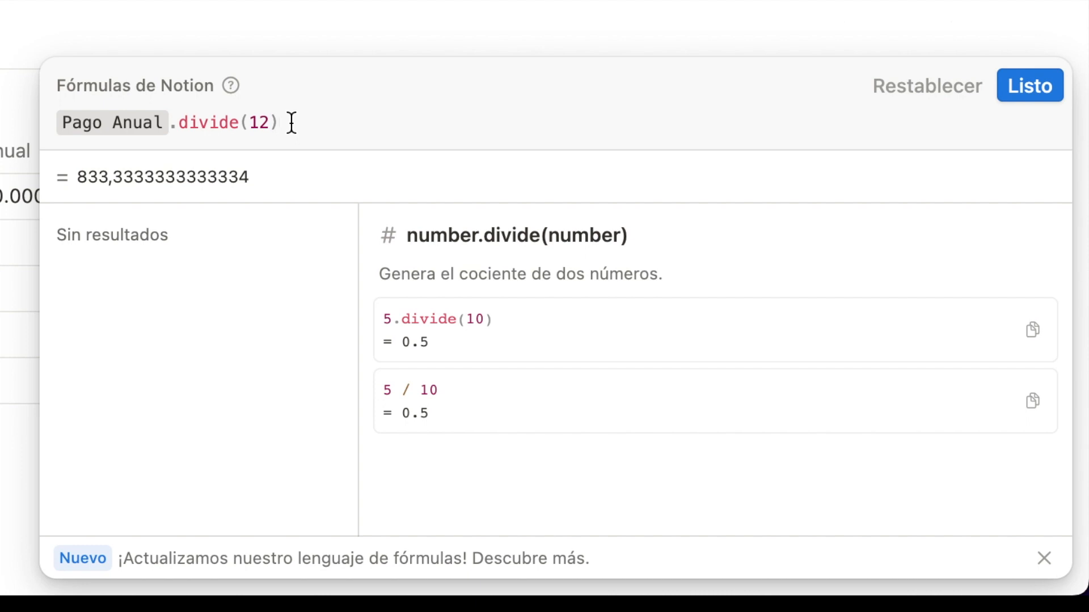
Chain .divide(2) and .round() onto the Pago mensual individual formula after divide(12).
{"action": "type", "text": ".d"}
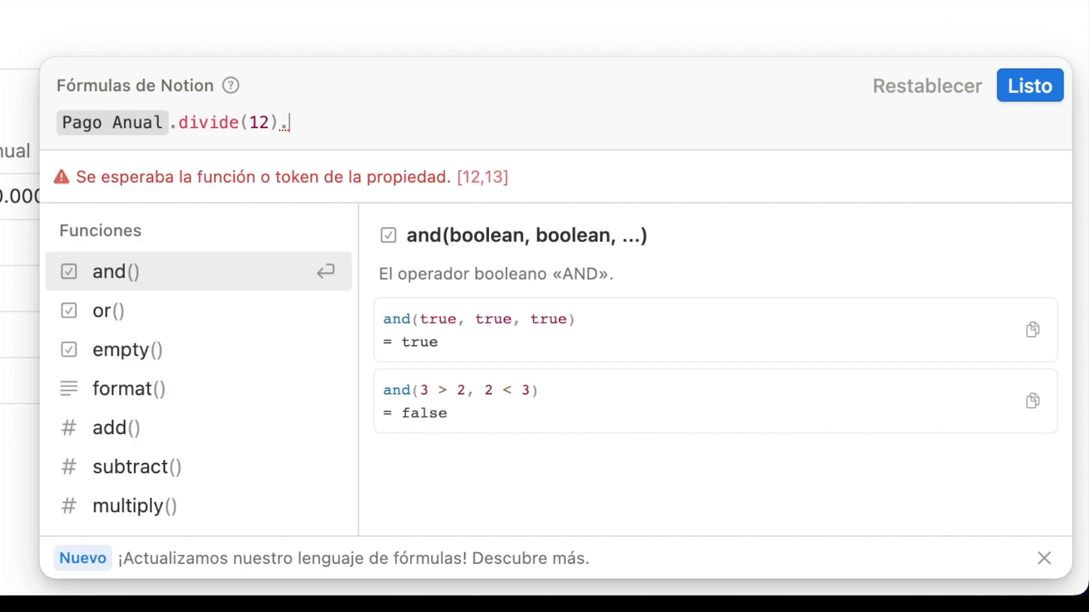
{"action": "type", "text": "ivide("}
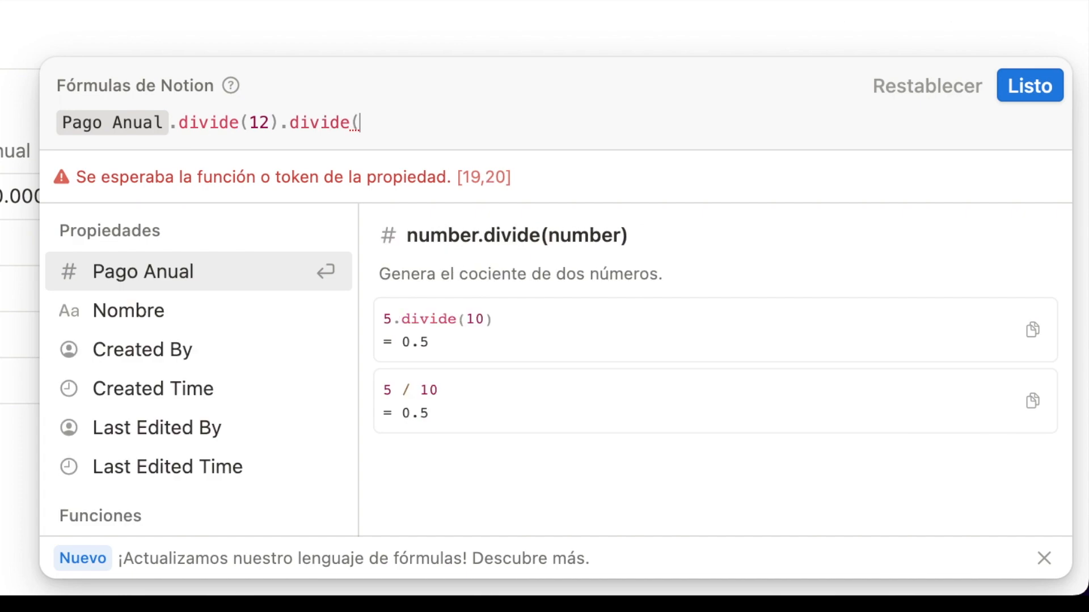
{"action": "type", "text": "2)"}
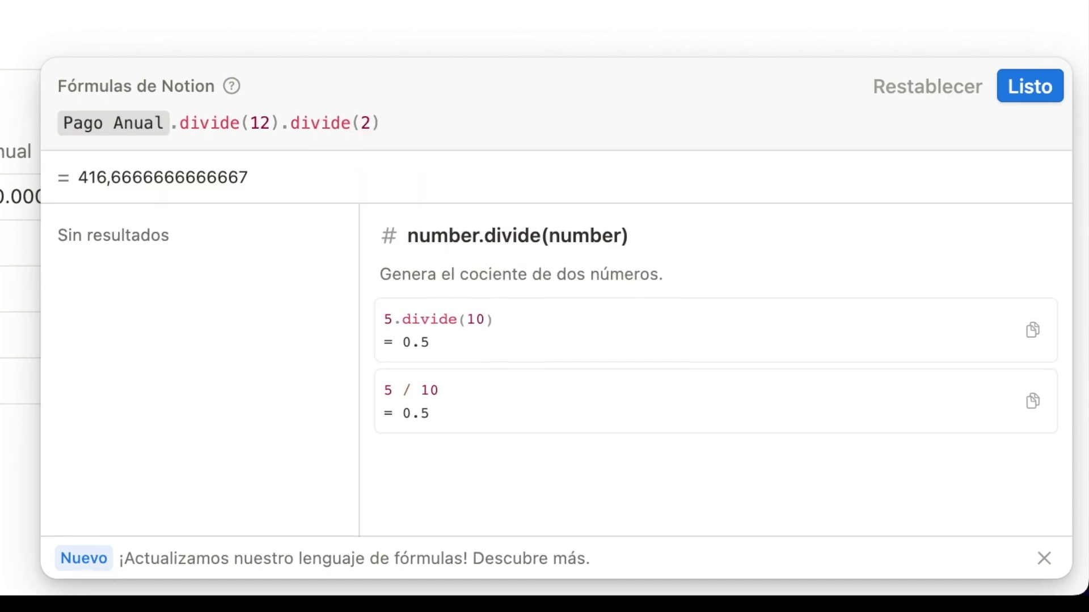
{"action": "type", "text": ".round"}
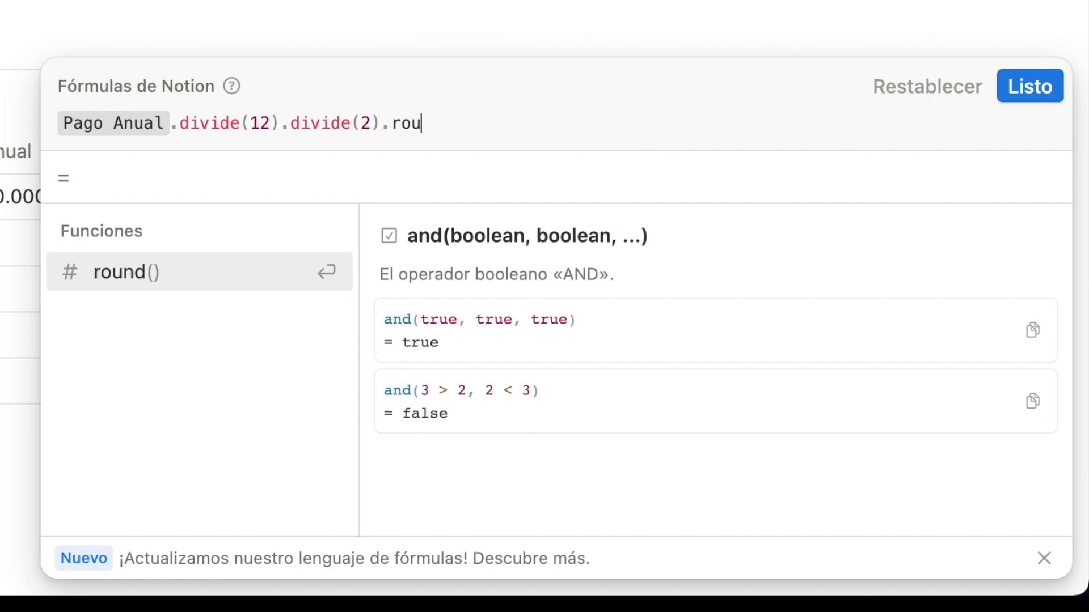
{"action": "type", "text": "()"}
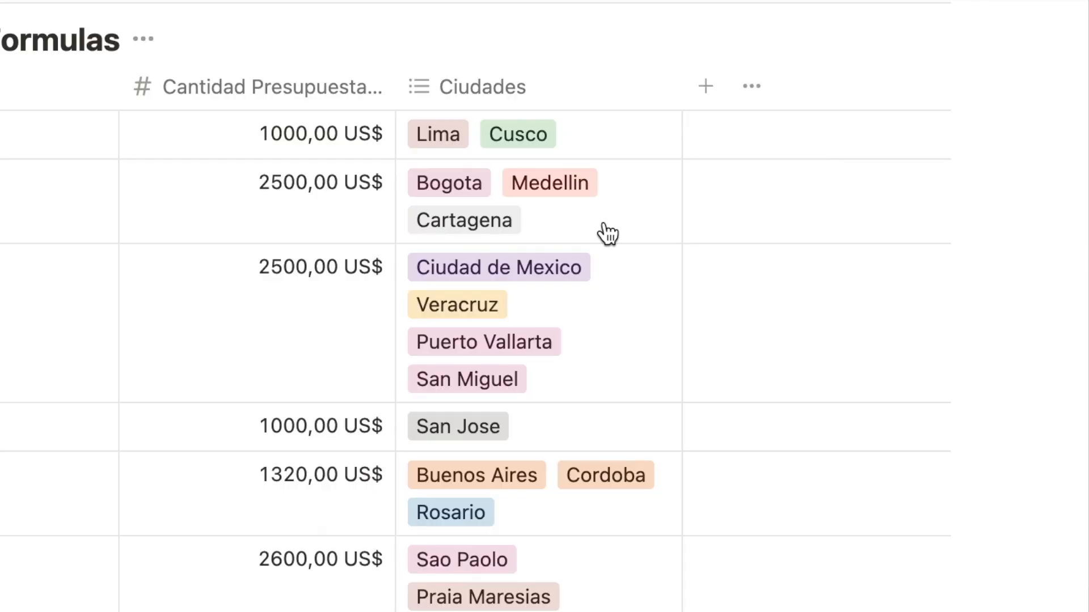
Examine the Ciudades values per country and the countries linked to Enero in the Meses - Formulas table.
{"action": "left_click", "coordinate": [604, 230]}
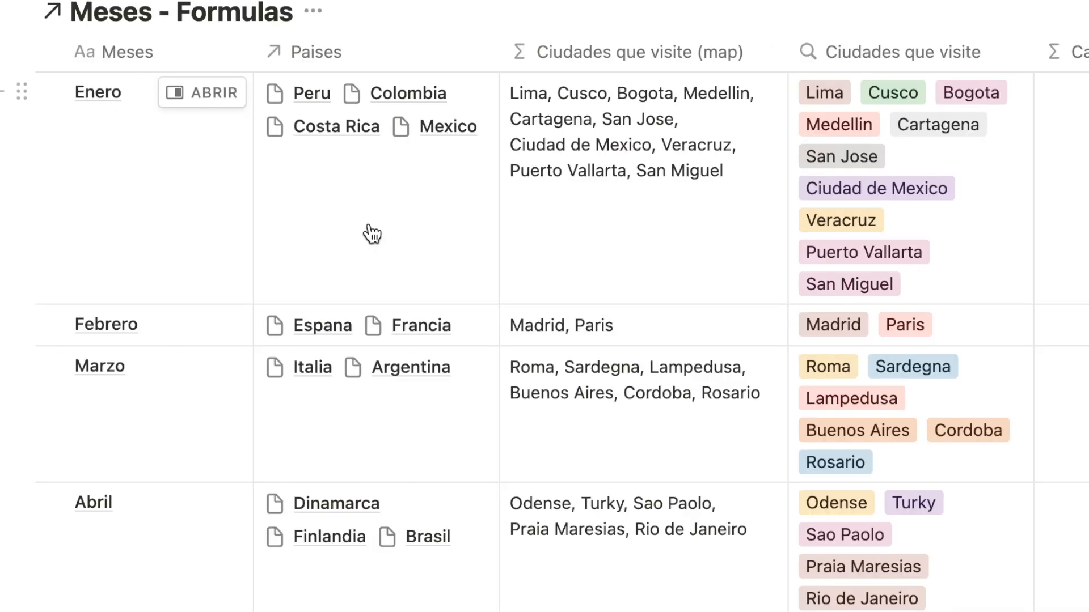
{"action": "left_click", "coordinate": [368, 233]}
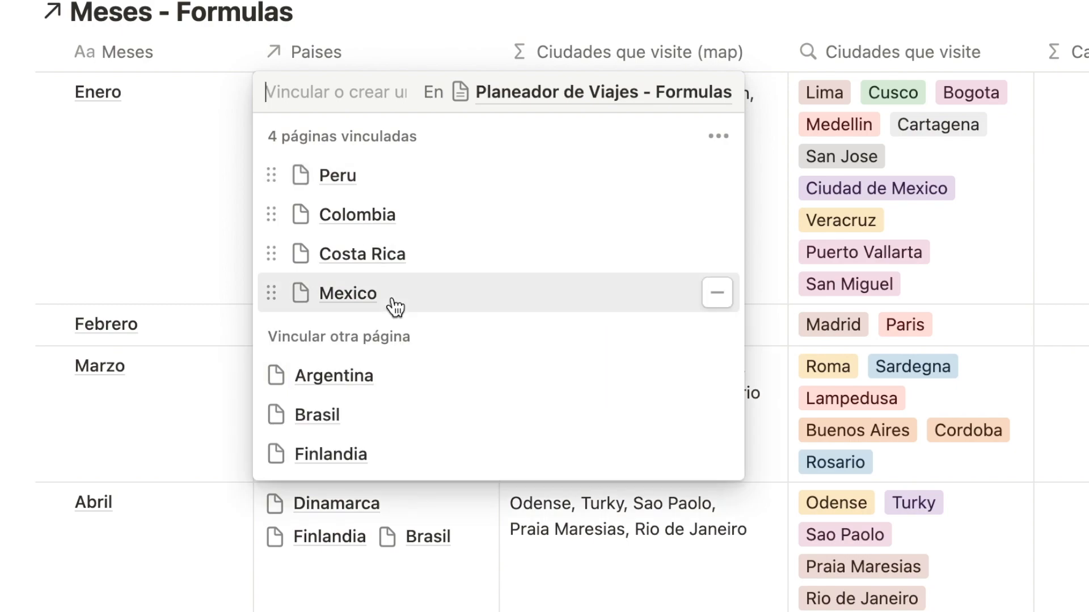
{"action": "scroll", "coordinate": [395, 306], "scroll_direction": "down", "scroll_amount": 5}
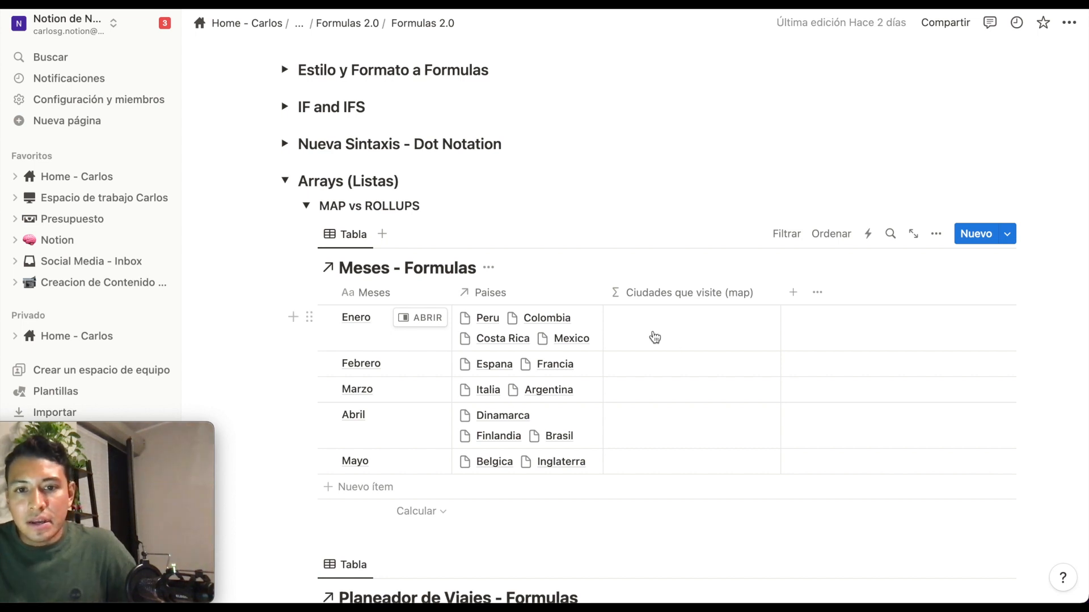
Save the Paises property as the Ciudades que visite (map) formula, and check the linked Peru page from the Enero row.
{"action": "left_click", "coordinate": [667, 343]}
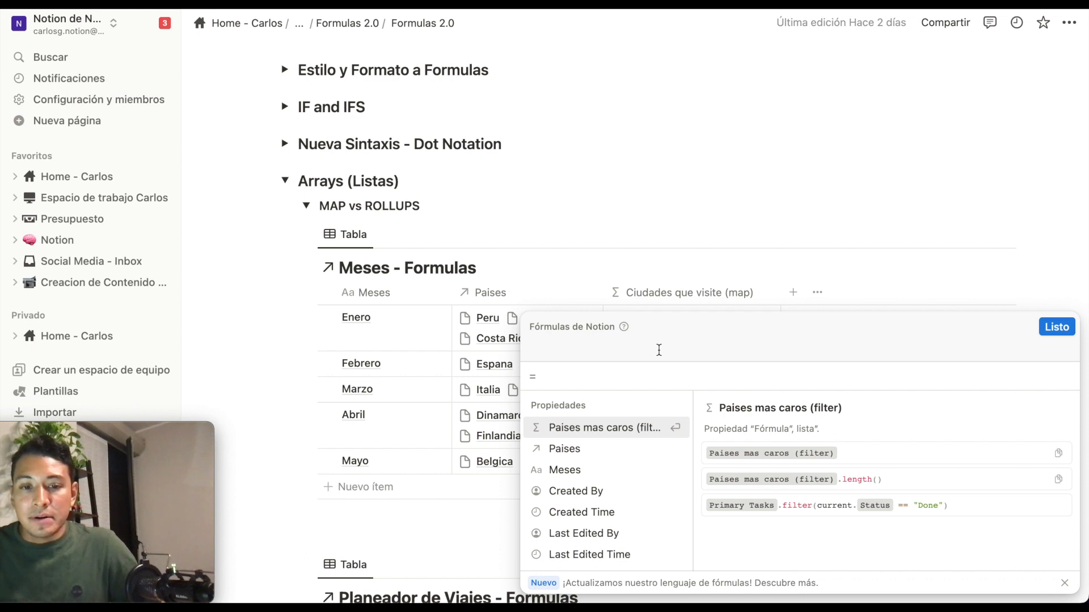
{"action": "left_click", "coordinate": [563, 449]}
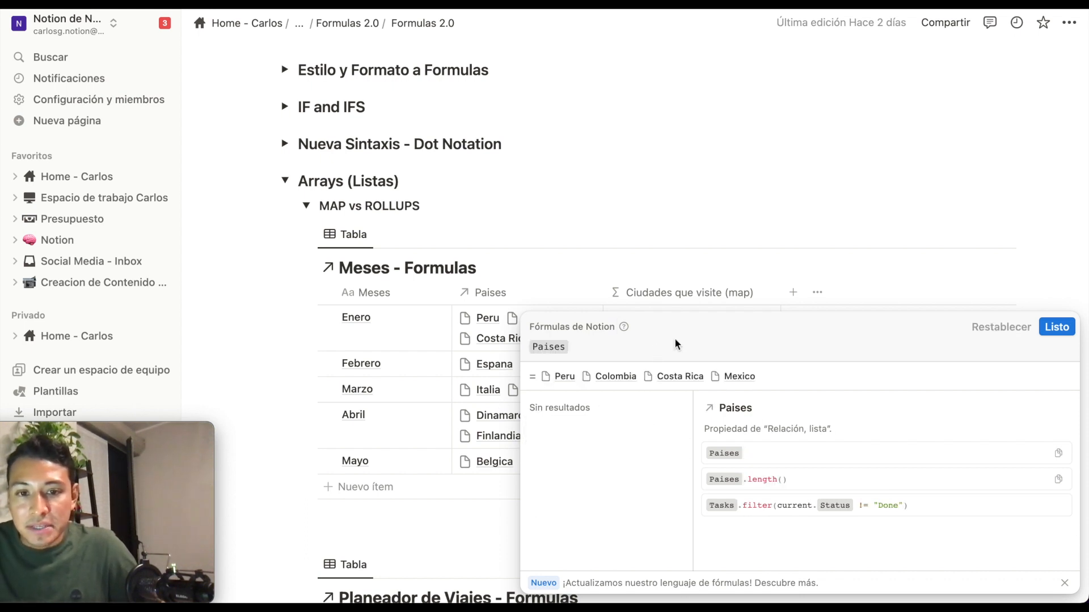
{"action": "left_click", "coordinate": [1056, 327]}
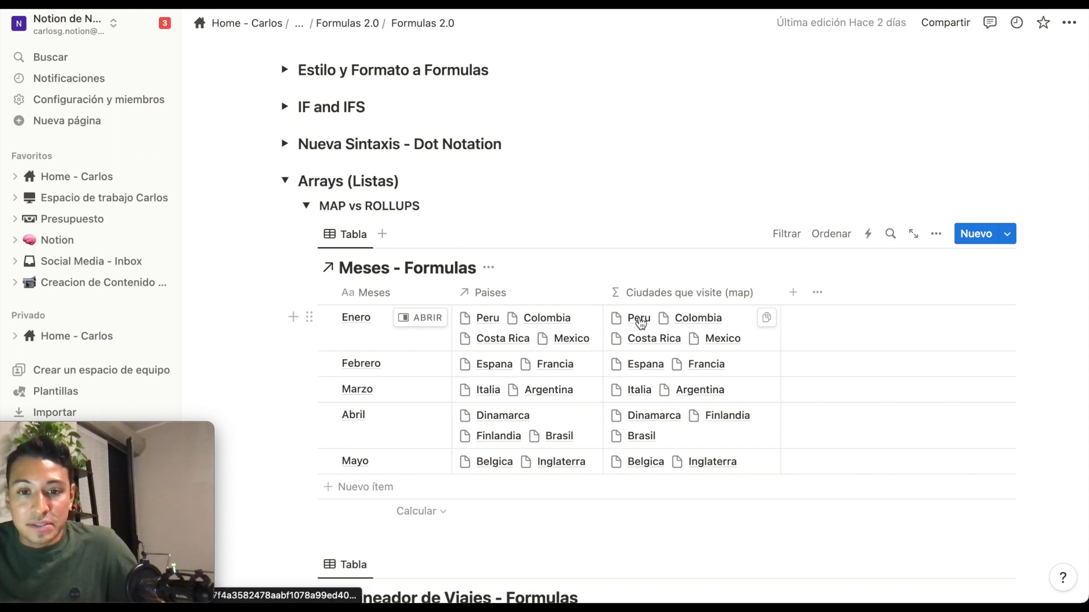
{"action": "left_click", "coordinate": [640, 321]}
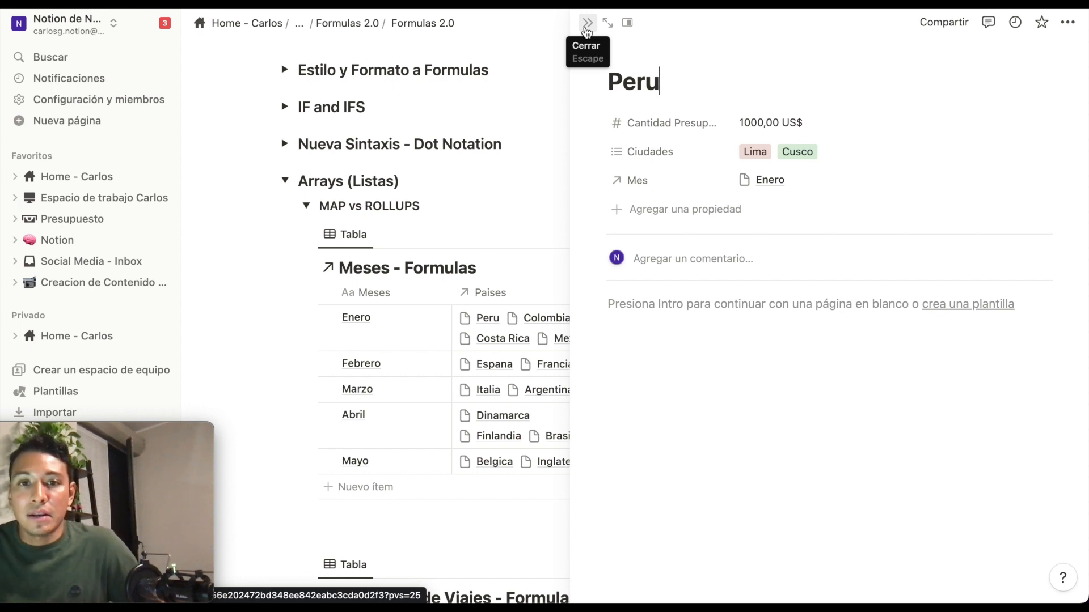
{"action": "key", "text": "Escape"}
Change the Ciudades que visite (map) formula to Paises.sort() to order each month's countries alphabetically.
{"action": "left_click", "coordinate": [715, 300]}
{"action": "left_click", "coordinate": [777, 329]}
{"action": "left_click", "coordinate": [703, 292]}
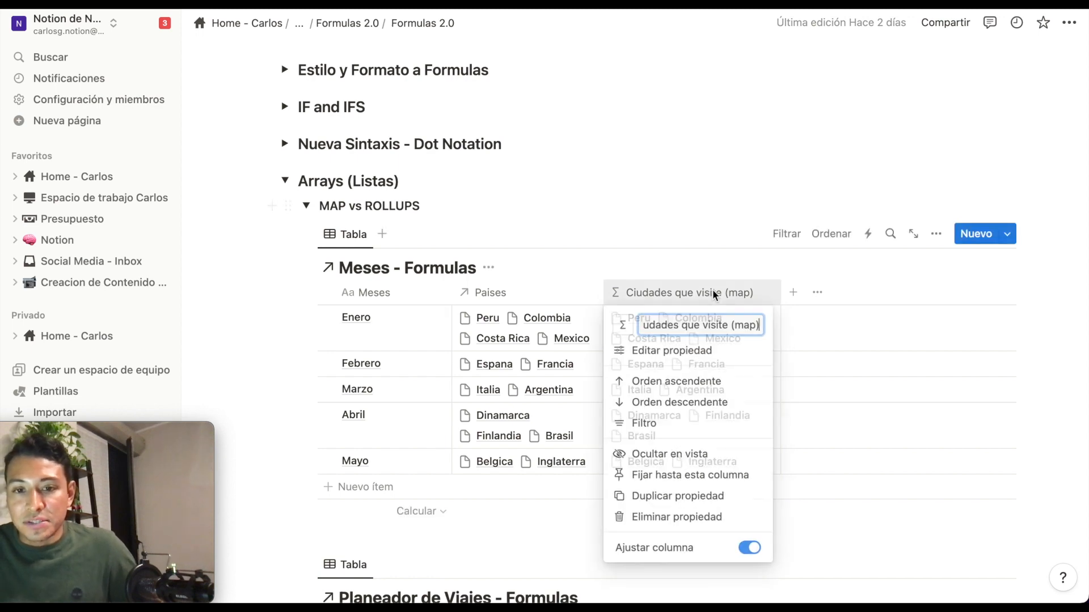
{"action": "left_click", "coordinate": [667, 347]}
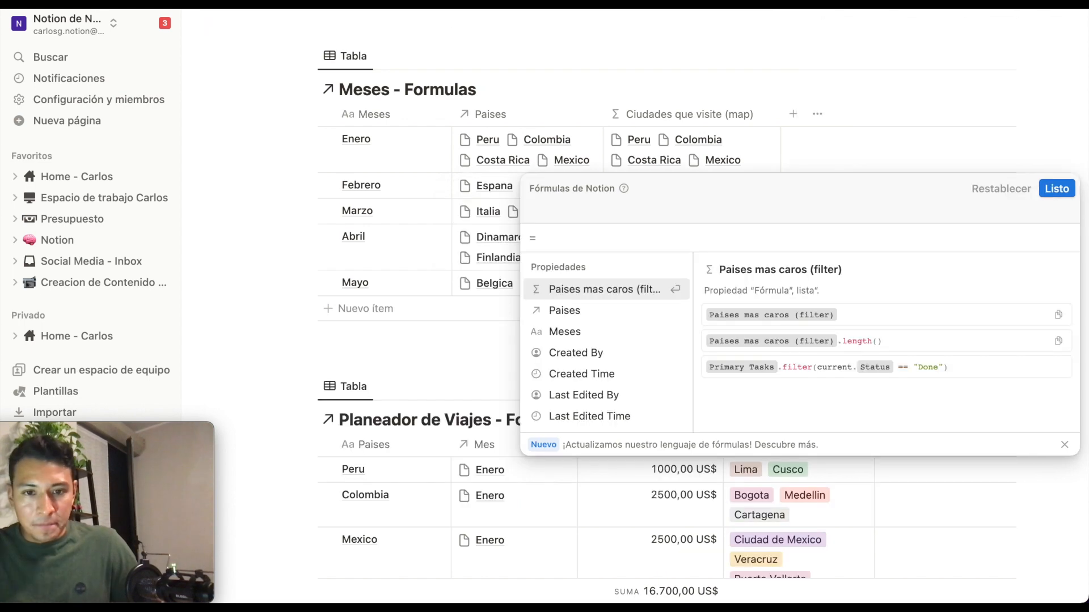
{"action": "left_click", "coordinate": [569, 310]}
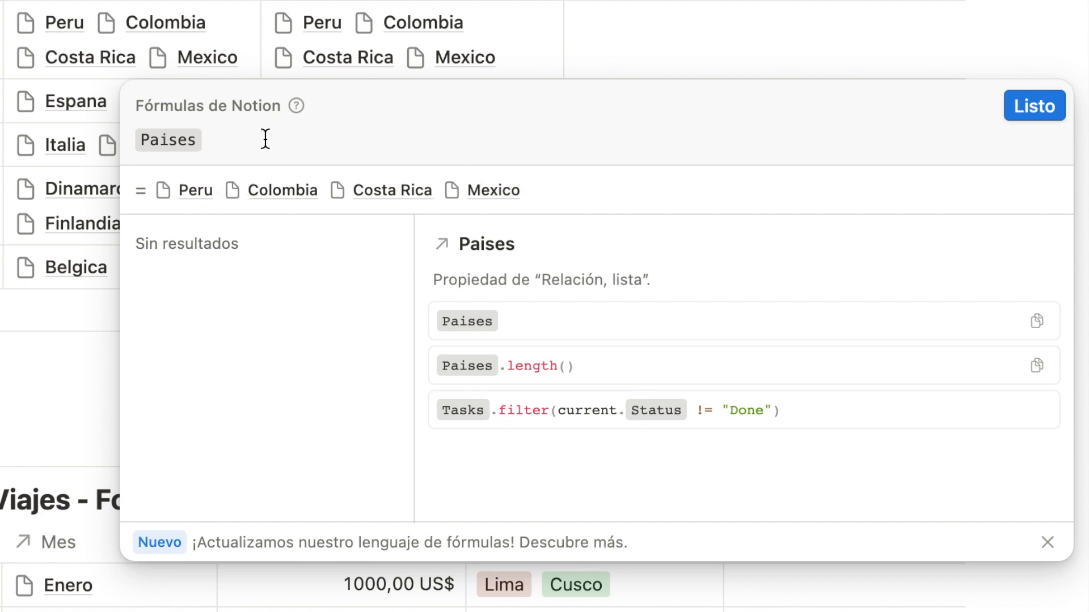
{"action": "type", "text": ".sort"}
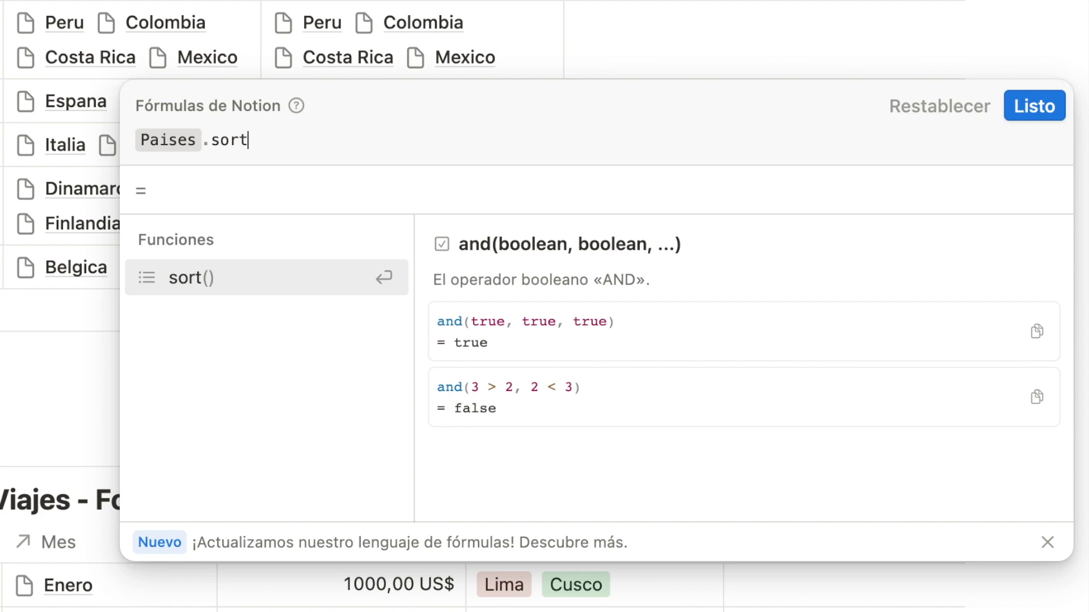
{"action": "key", "text": "Return"}
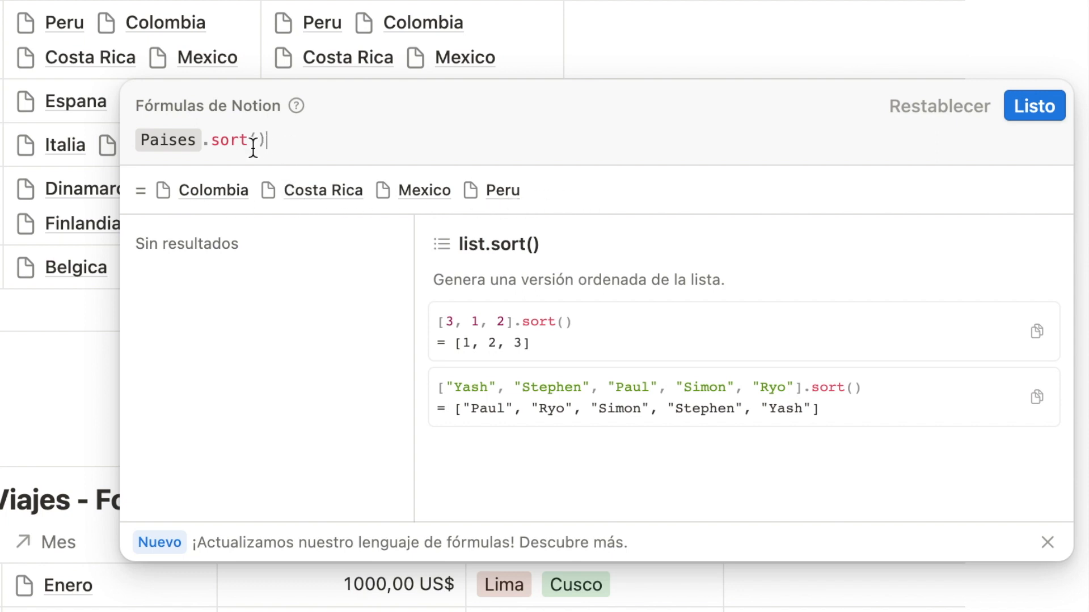
Replace sort with first in the Ciudades que visite (map) formula and save it as Paises.first().
{"action": "left_click", "coordinate": [277, 142]}
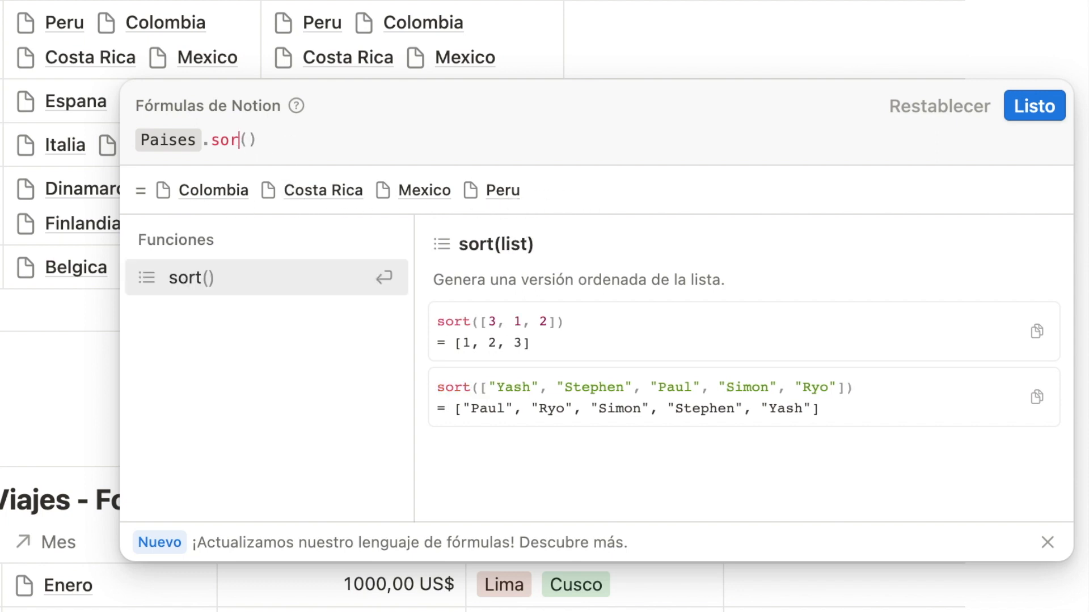
{"action": "key", "text": "BackSpace"}
{"action": "key", "text": "BackSpace"}
{"action": "key", "text": "BackSpace"}
{"action": "type", "text": "first"}
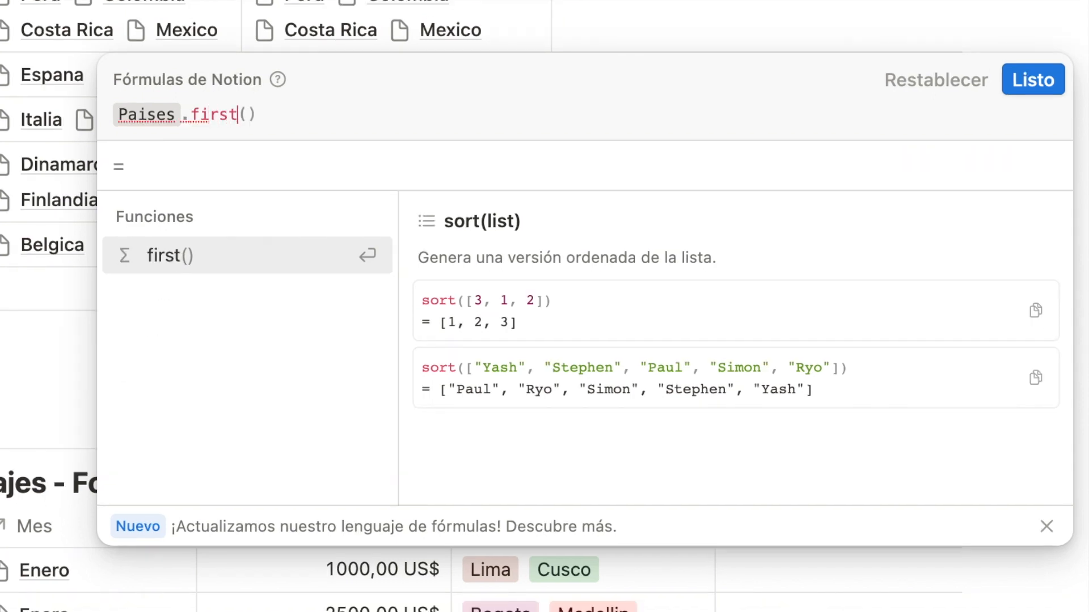
{"action": "left_click", "coordinate": [267, 119]}
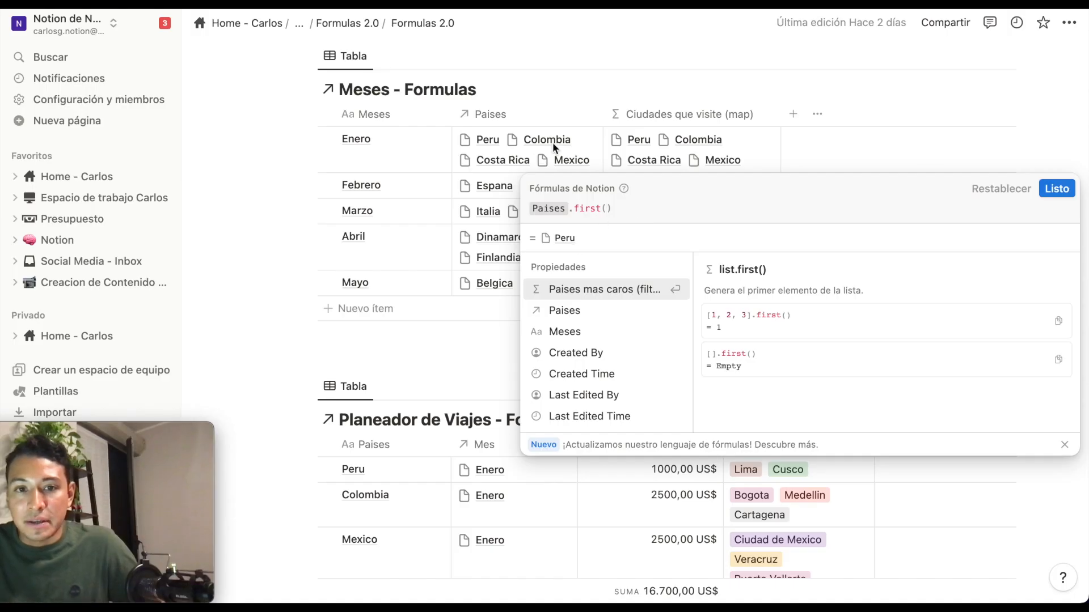
{"action": "left_click", "coordinate": [620, 210]}
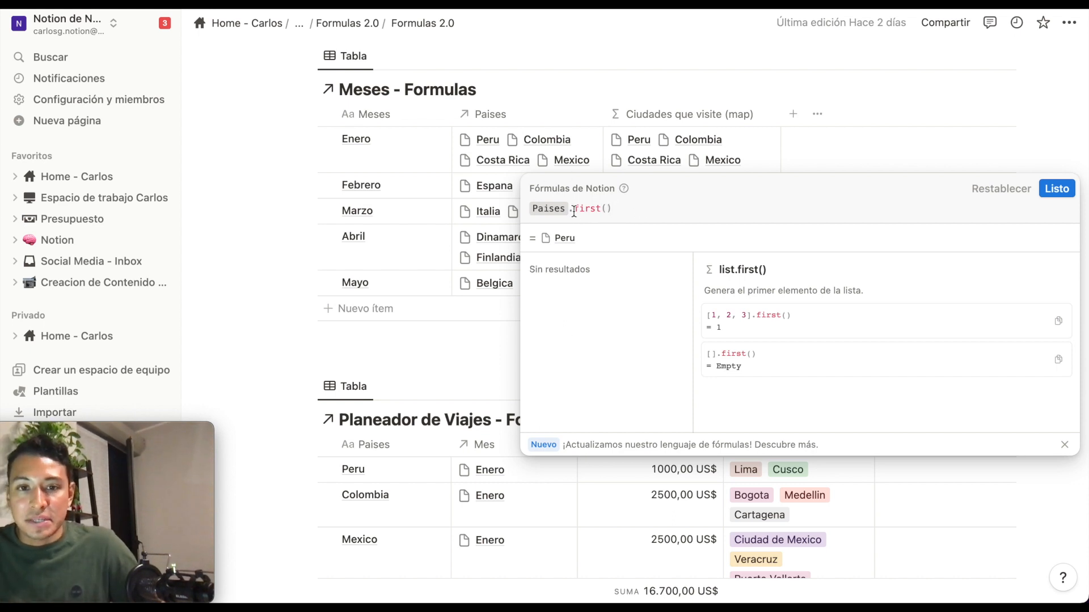
{"action": "key", "text": "Escape"}
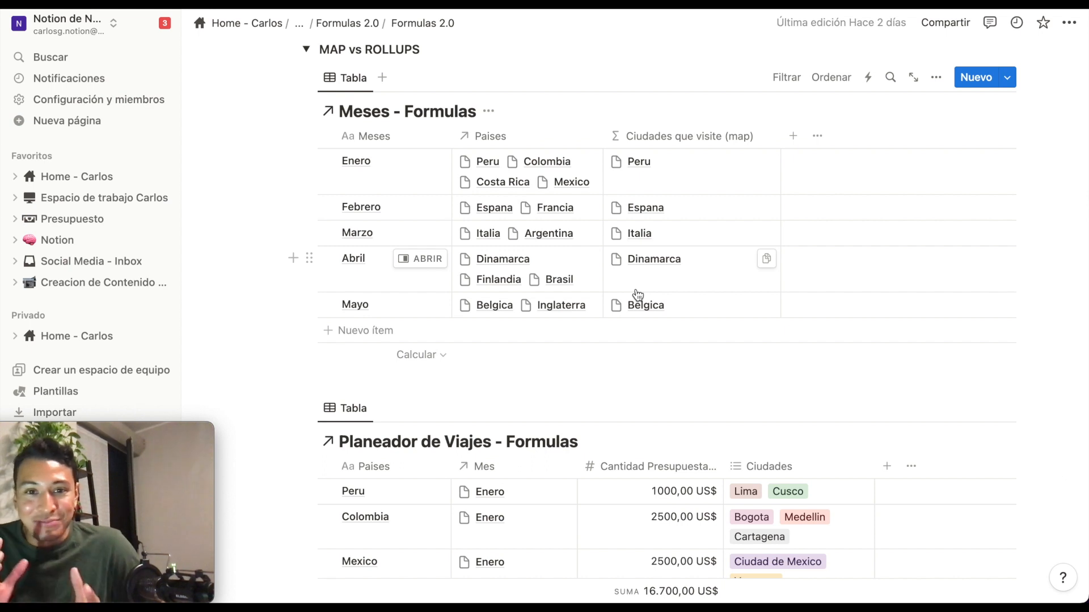
Clear the formula of the Ciudades que visite (map) property.
{"action": "left_click", "coordinate": [710, 146]}
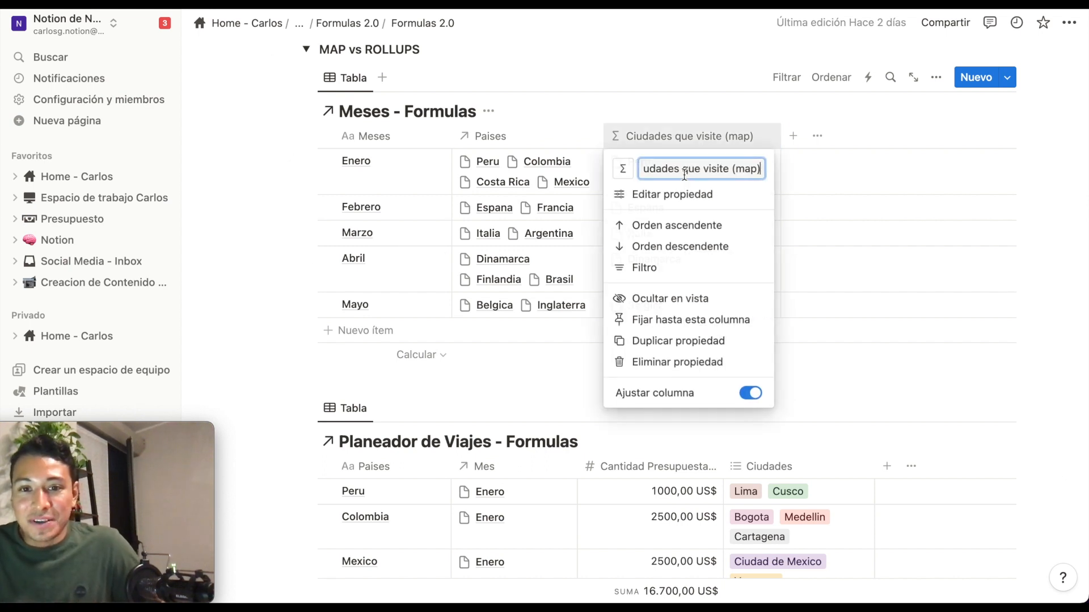
{"action": "key", "text": "Escape"}
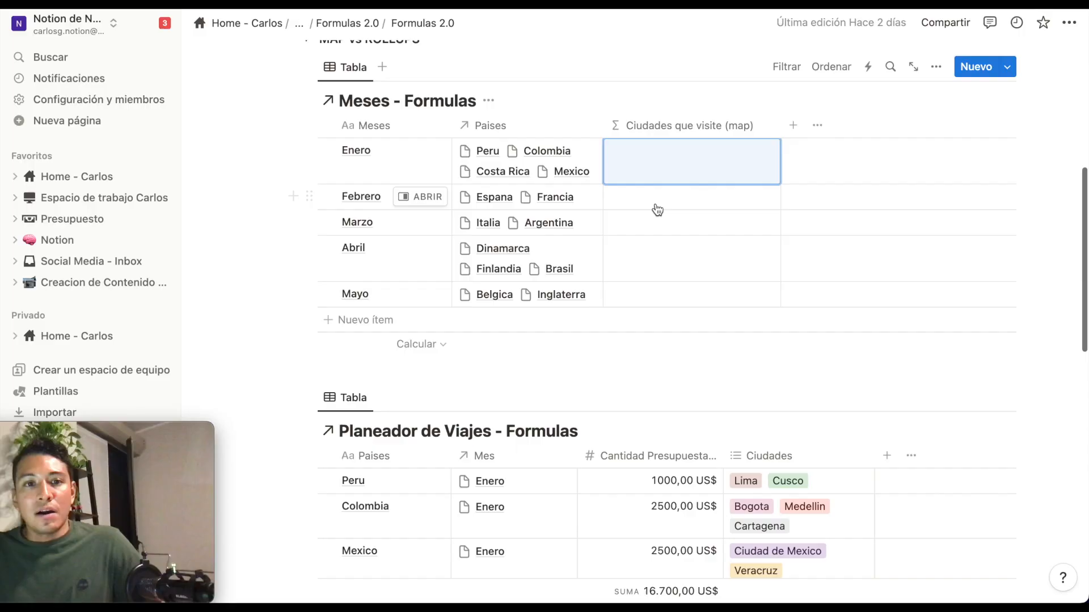
Compare the countries linked to each month in Meses - Formulas with their Mes and Ciudades values in Planeador de Viajes - Formulas.
{"action": "scroll", "coordinate": [654, 210], "scroll_direction": "up", "scroll_amount": 2}
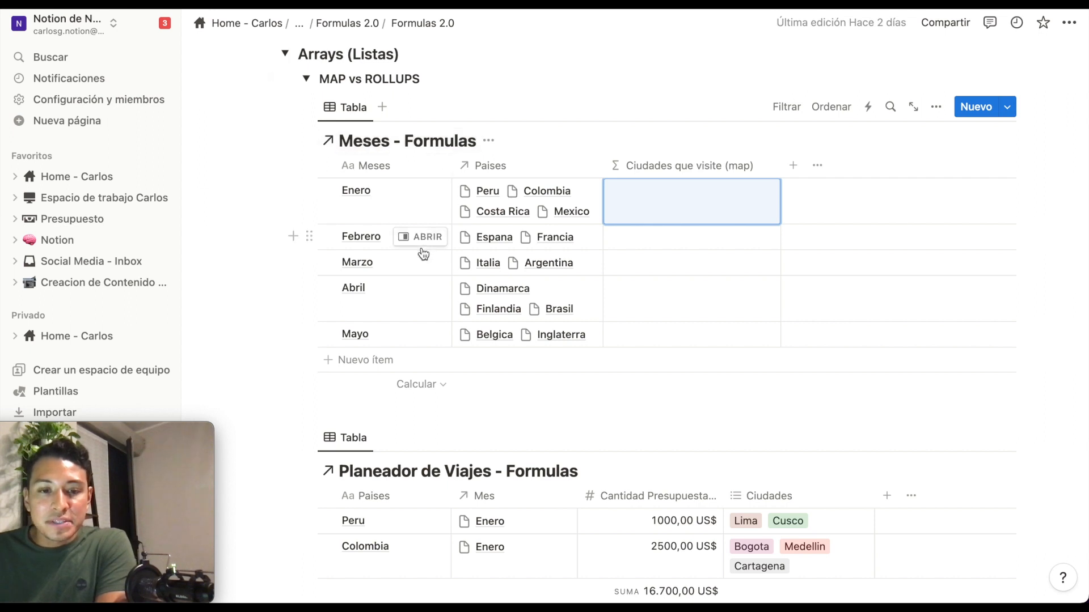
{"action": "scroll", "coordinate": [422, 248], "scroll_direction": "down", "scroll_amount": 5}
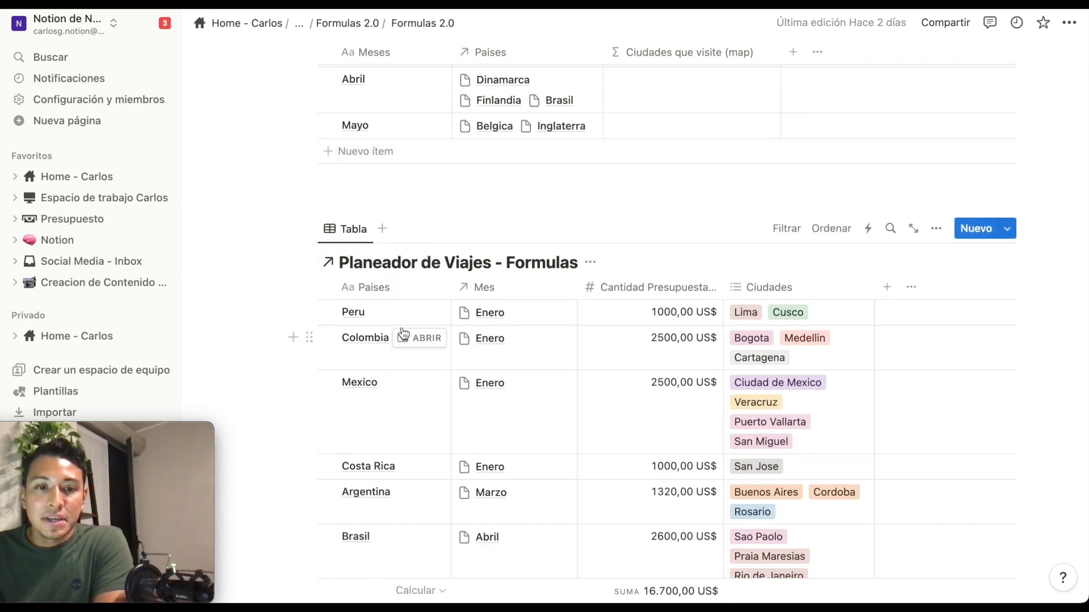
{"action": "scroll", "coordinate": [406, 333], "scroll_direction": "down", "scroll_amount": 3}
{"action": "scroll", "coordinate": [399, 319], "scroll_direction": "down", "scroll_amount": 1}
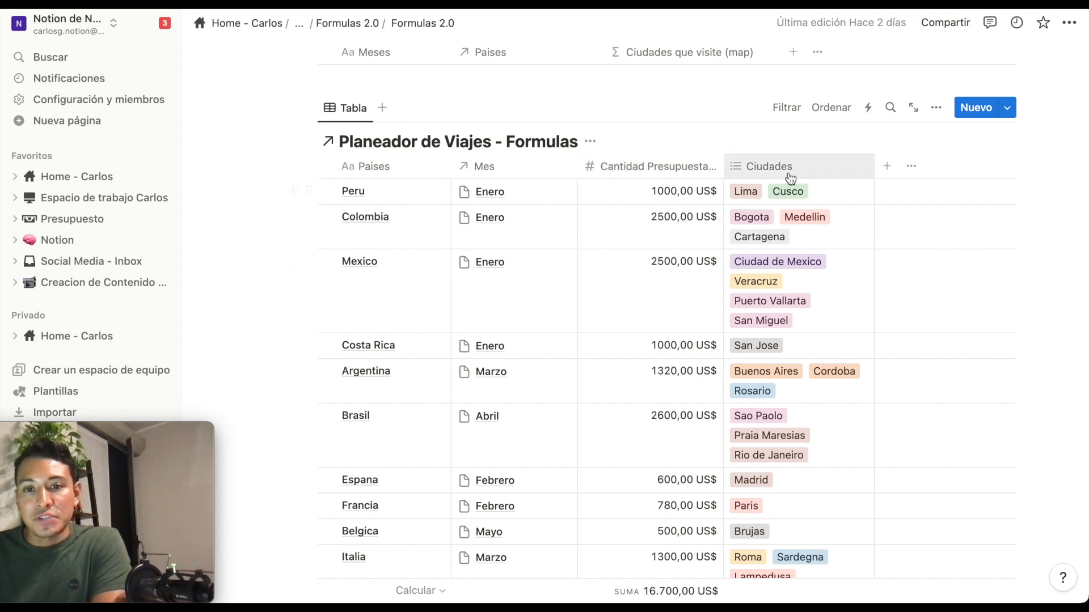
{"action": "scroll", "coordinate": [530, 284], "scroll_direction": "up", "scroll_amount": 3}
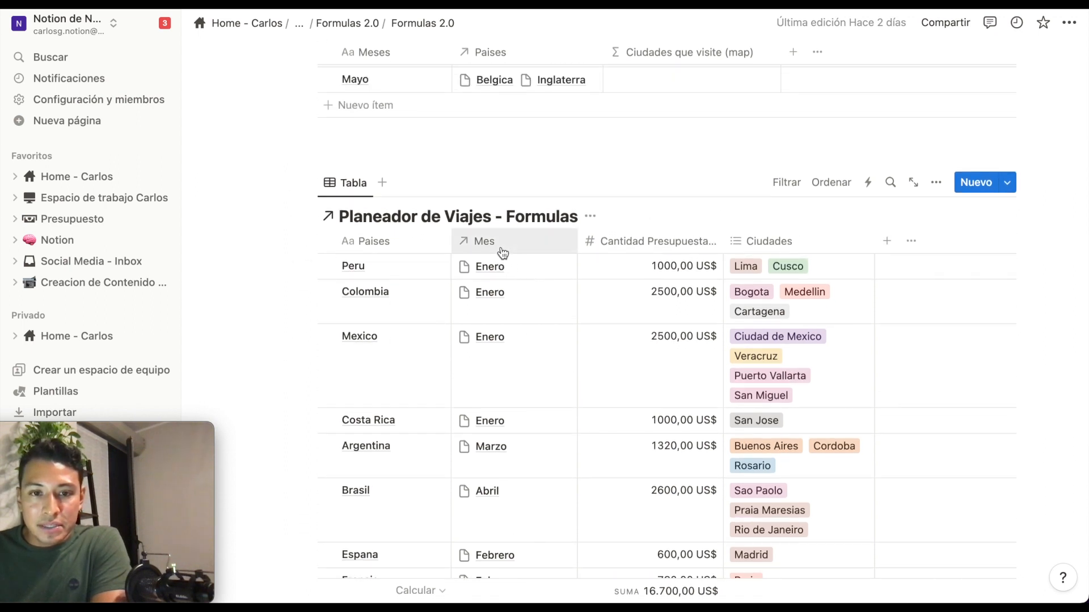
{"action": "scroll", "coordinate": [502, 253], "scroll_direction": "up", "scroll_amount": 1}
{"action": "scroll", "coordinate": [523, 265], "scroll_direction": "up", "scroll_amount": 6}
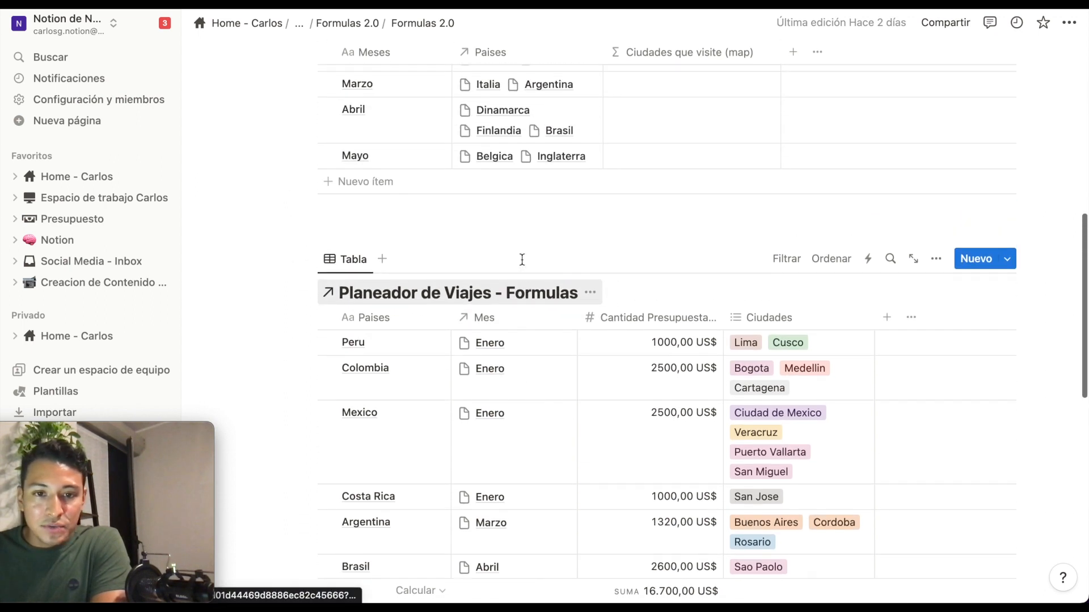
{"action": "scroll", "coordinate": [521, 255], "scroll_direction": "up", "scroll_amount": 1}
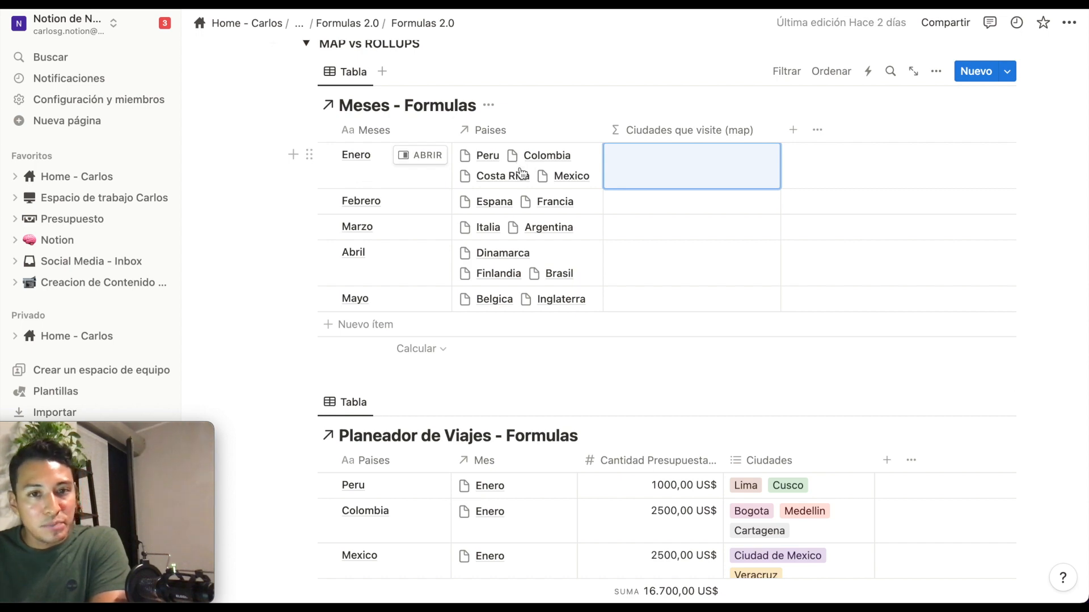
{"action": "scroll", "coordinate": [518, 170], "scroll_direction": "down", "scroll_amount": 5}
{"action": "scroll", "coordinate": [517, 173], "scroll_direction": "up", "scroll_amount": 4}
{"action": "scroll", "coordinate": [510, 124], "scroll_direction": "down", "scroll_amount": 3}
{"action": "scroll", "coordinate": [513, 201], "scroll_direction": "up", "scroll_amount": 1}
{"action": "scroll", "coordinate": [475, 235], "scroll_direction": "down", "scroll_amount": 2}
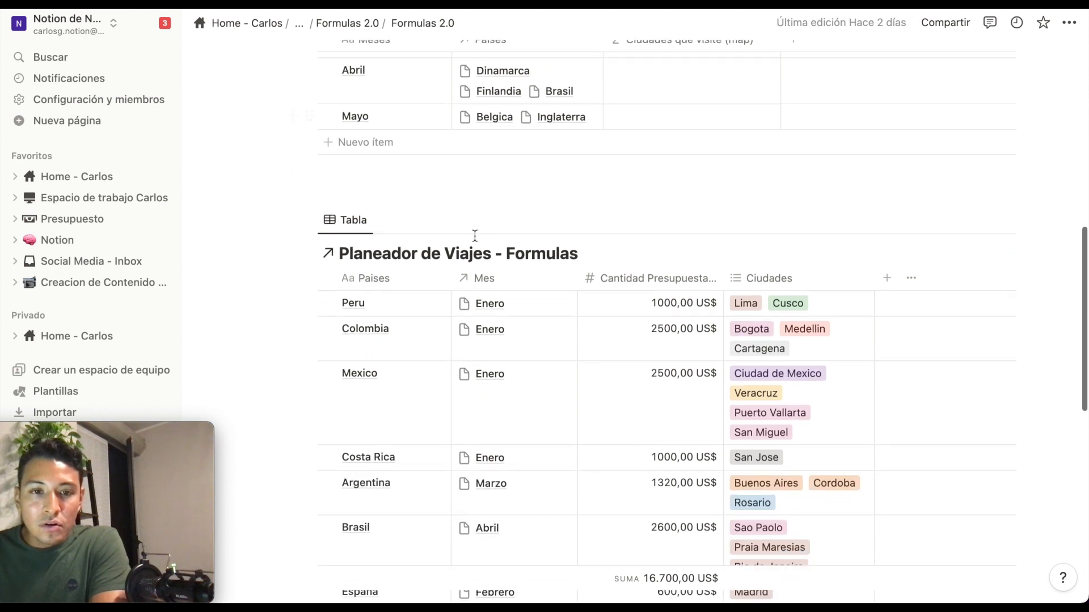
{"action": "scroll", "coordinate": [584, 272], "scroll_direction": "up", "scroll_amount": 3}
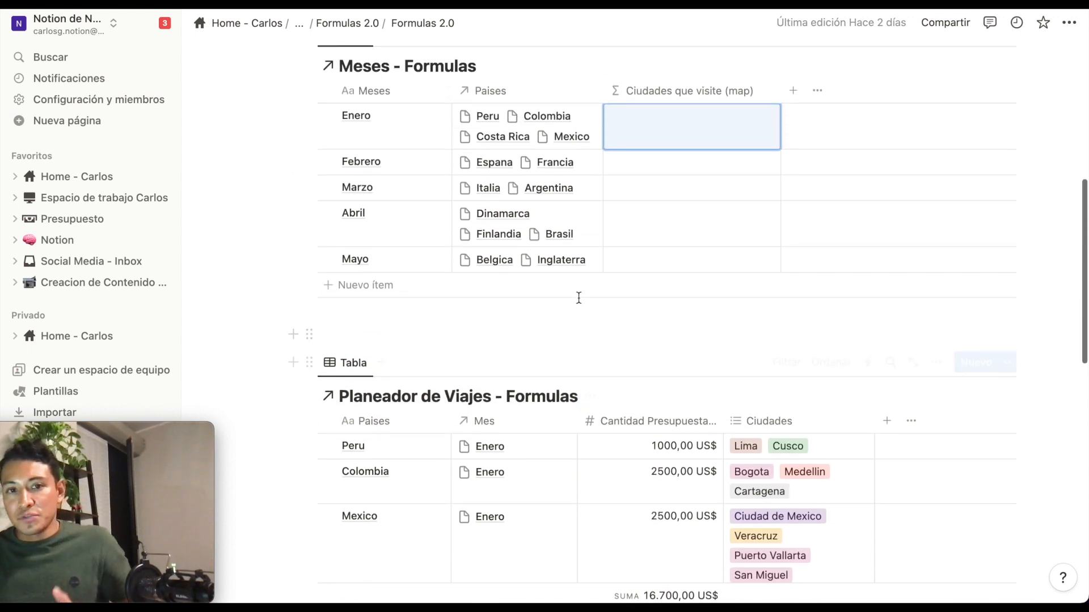
{"action": "scroll", "coordinate": [579, 298], "scroll_direction": "up", "scroll_amount": 2}
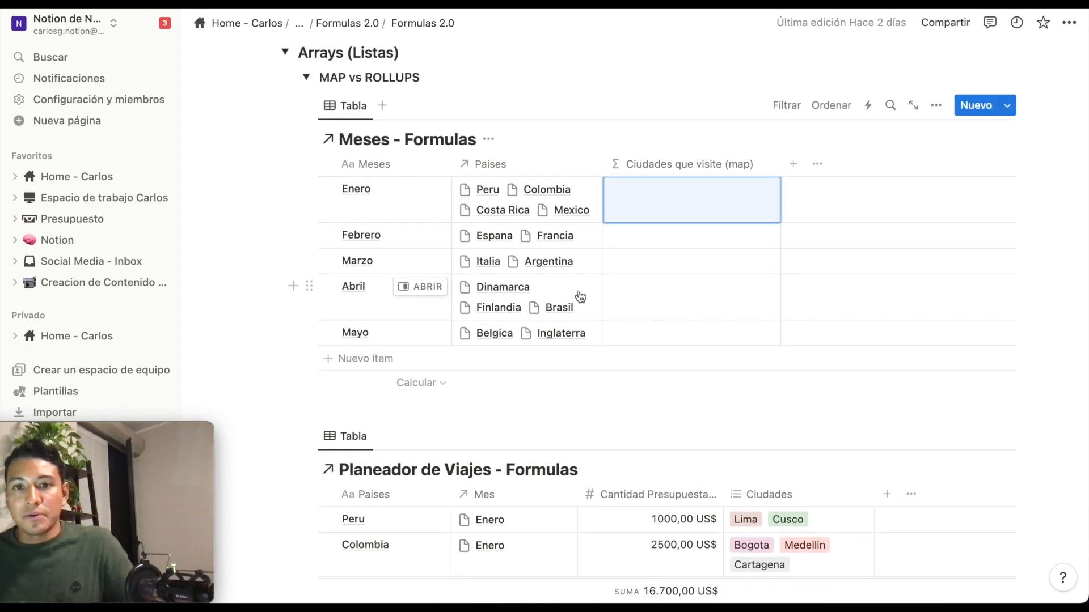
{"action": "scroll", "coordinate": [692, 260], "scroll_direction": "down", "scroll_amount": 1}
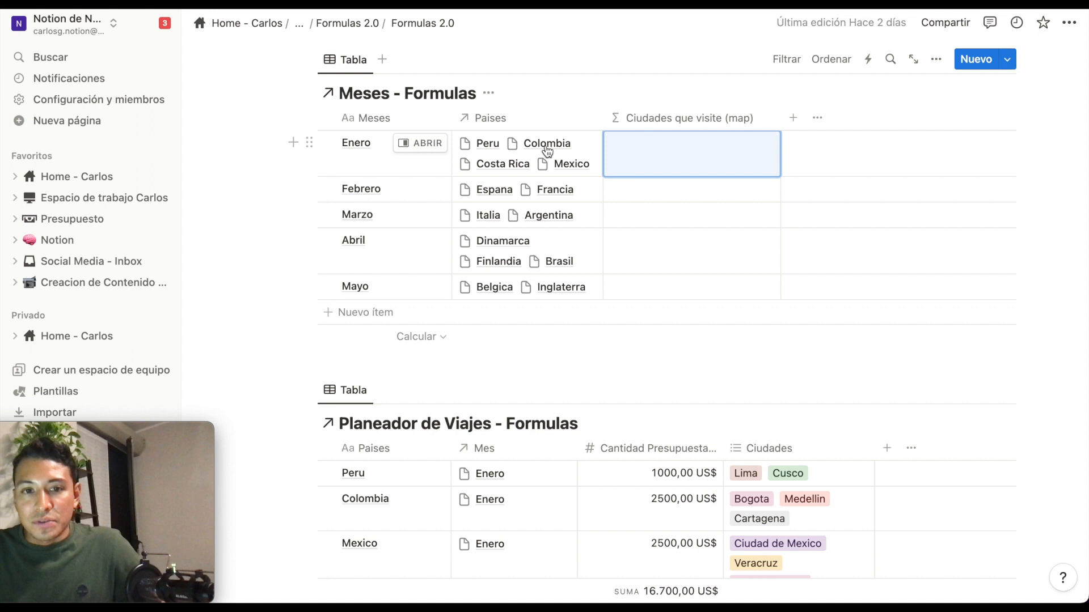
Add a Rollup property named Ciudades que visite to the Meses - Formulas table.
{"action": "scroll", "coordinate": [726, 162], "scroll_direction": "up", "scroll_amount": 1}
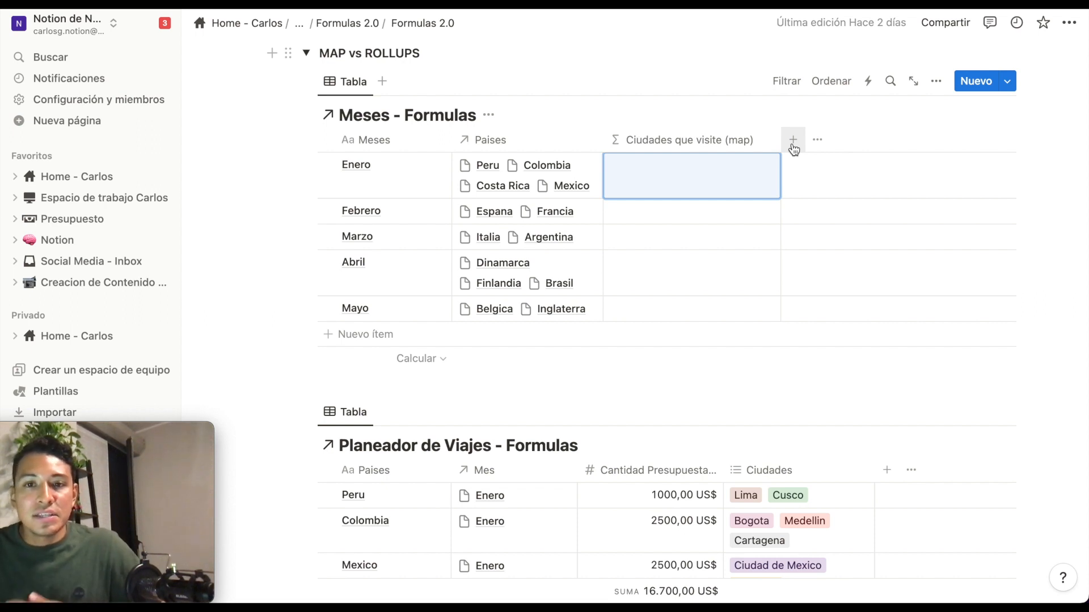
{"action": "left_click", "coordinate": [793, 147]}
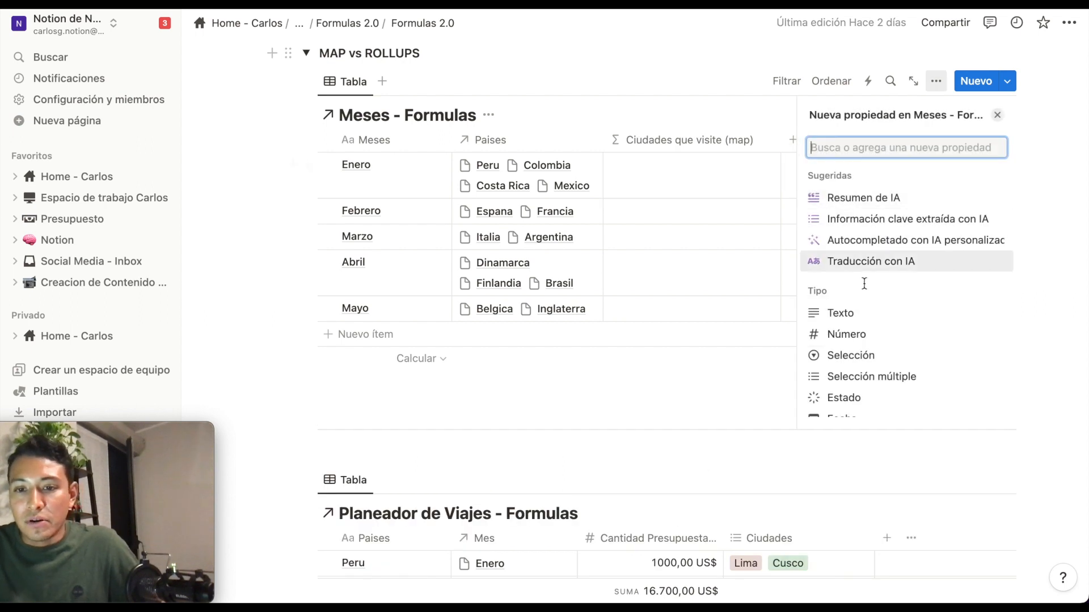
{"action": "type", "text": "rol"}
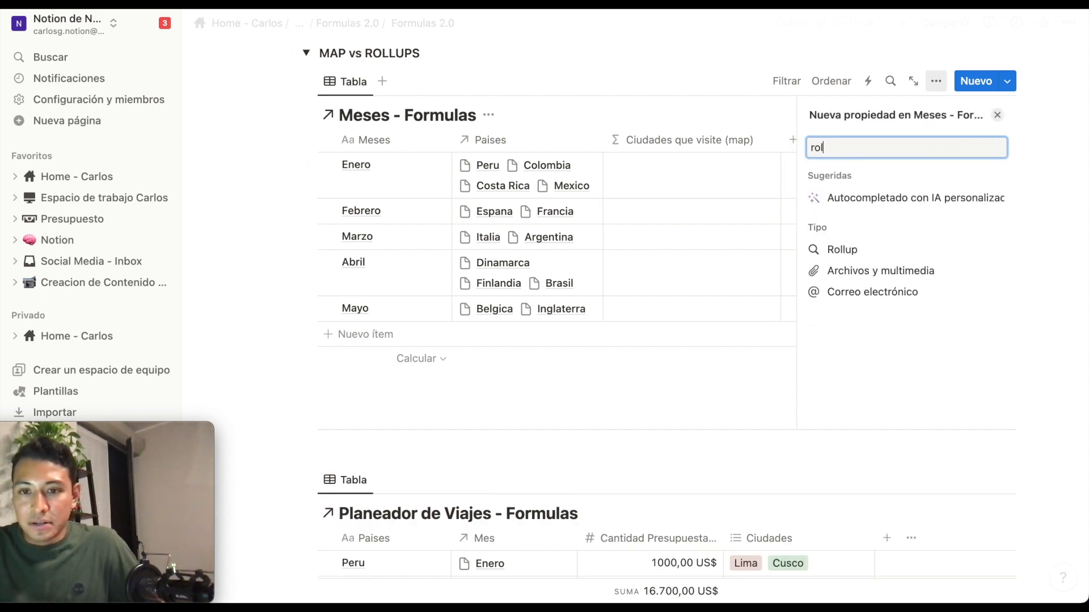
{"action": "left_click", "coordinate": [850, 247]}
{"action": "type", "text": "Ciudades que visite"}
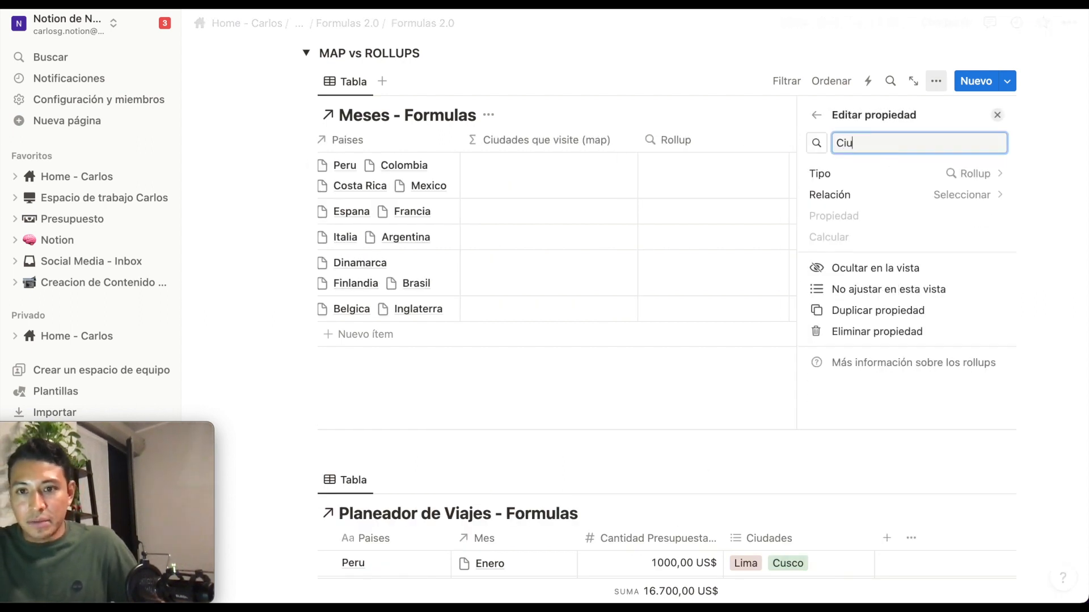
Configure the Ciudades que visite rollup to use the Paises relation and show its Ciudades property.
{"action": "left_click", "coordinate": [965, 194]}
{"action": "left_click", "coordinate": [849, 255]}
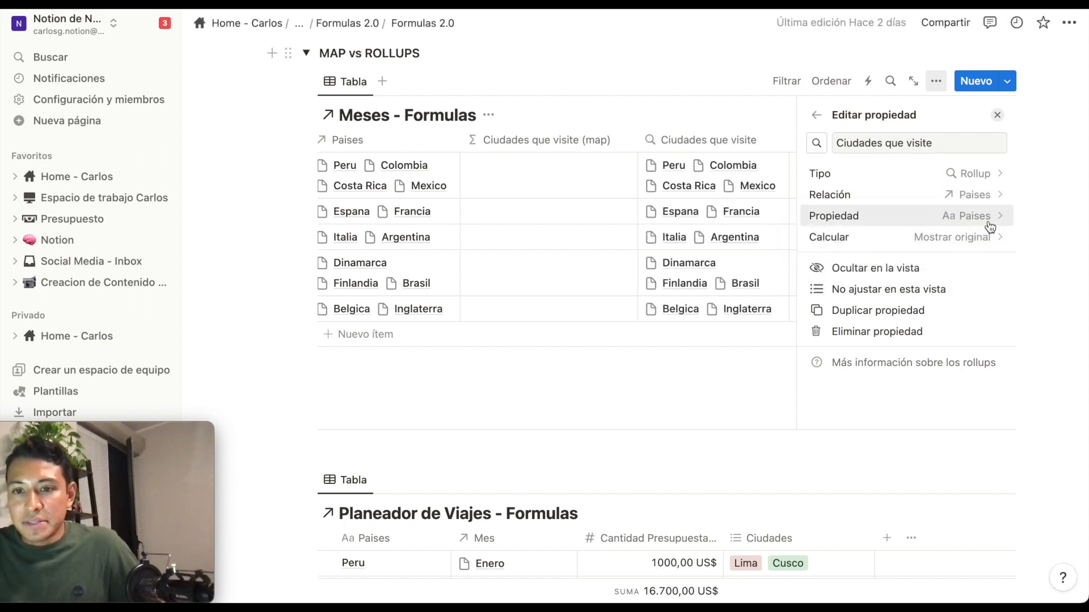
{"action": "left_click", "coordinate": [978, 216]}
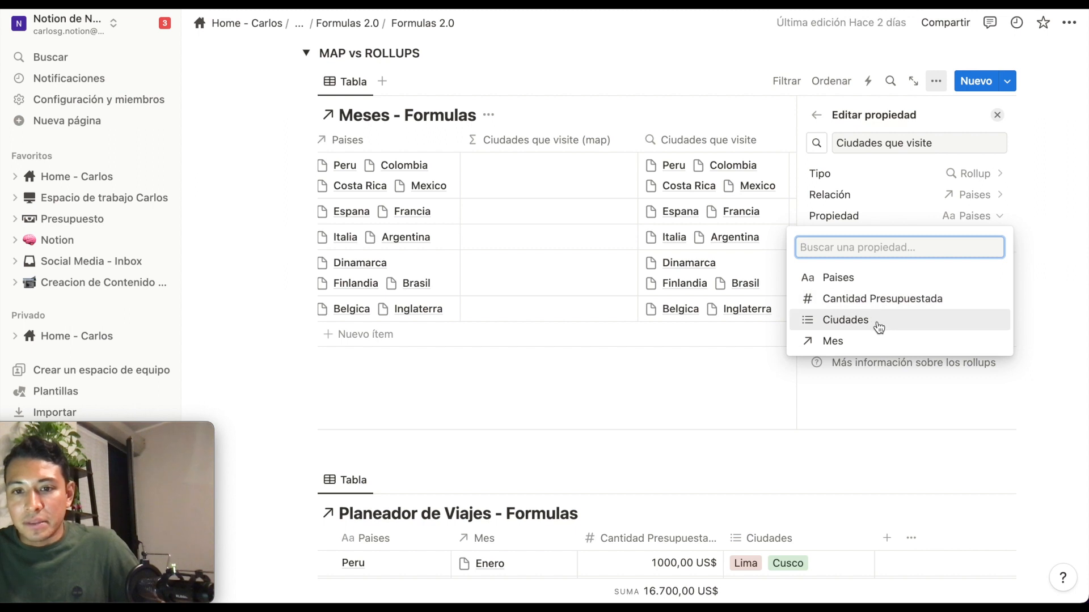
{"action": "left_click", "coordinate": [879, 327]}
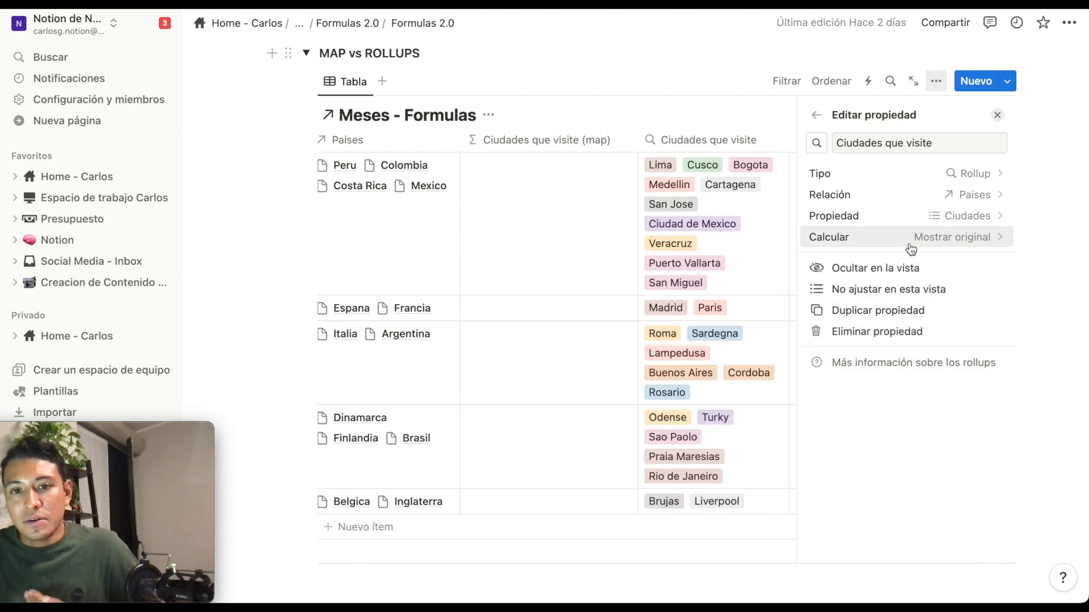
{"action": "left_click", "coordinate": [996, 115]}
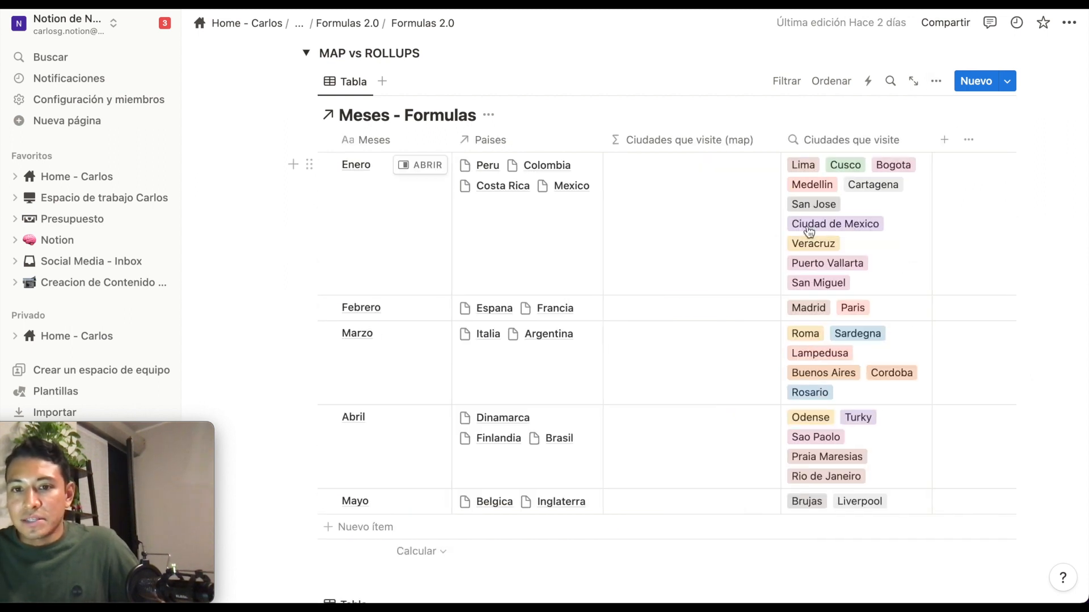
Open the formula of the Ciudades que visite (map) property for the Enero row in Meses - Formulas.
{"action": "scroll", "coordinate": [832, 238], "scroll_direction": "down", "scroll_amount": 1}
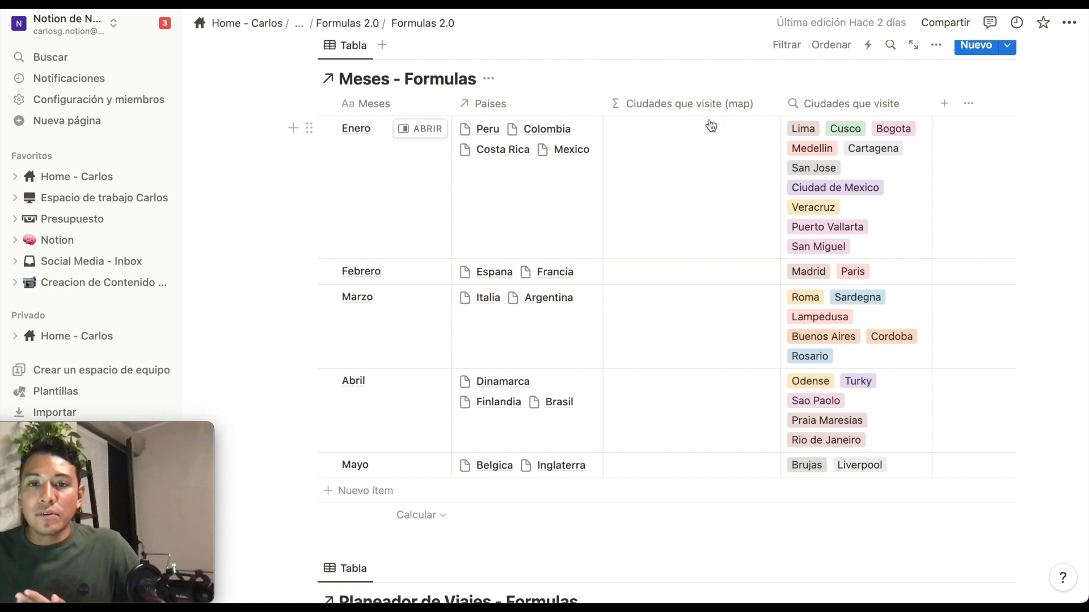
{"action": "scroll", "coordinate": [708, 144], "scroll_direction": "up", "scroll_amount": 1}
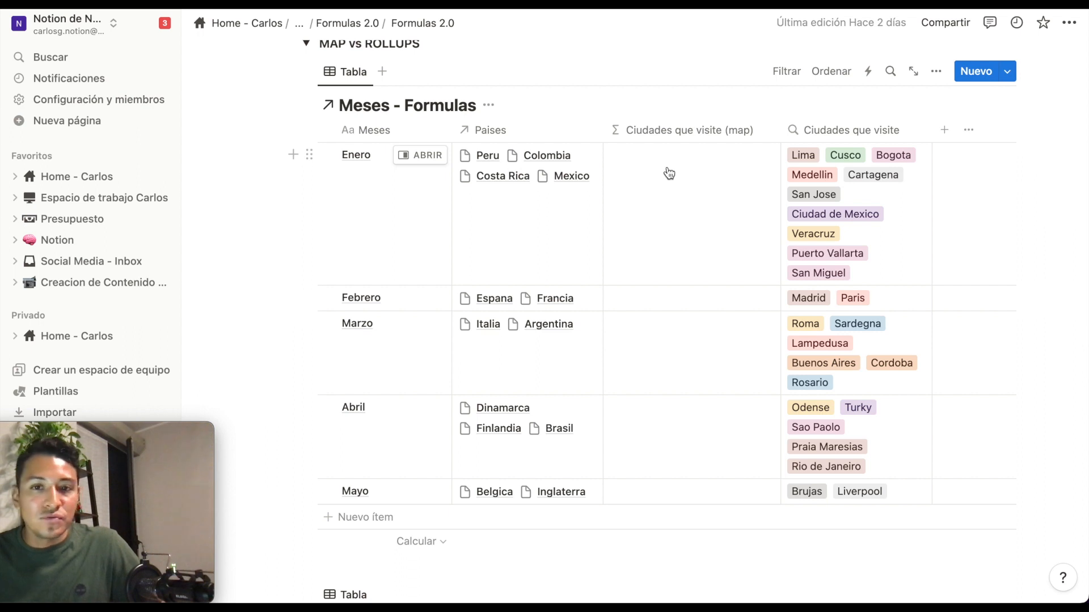
{"action": "left_click", "coordinate": [669, 172]}
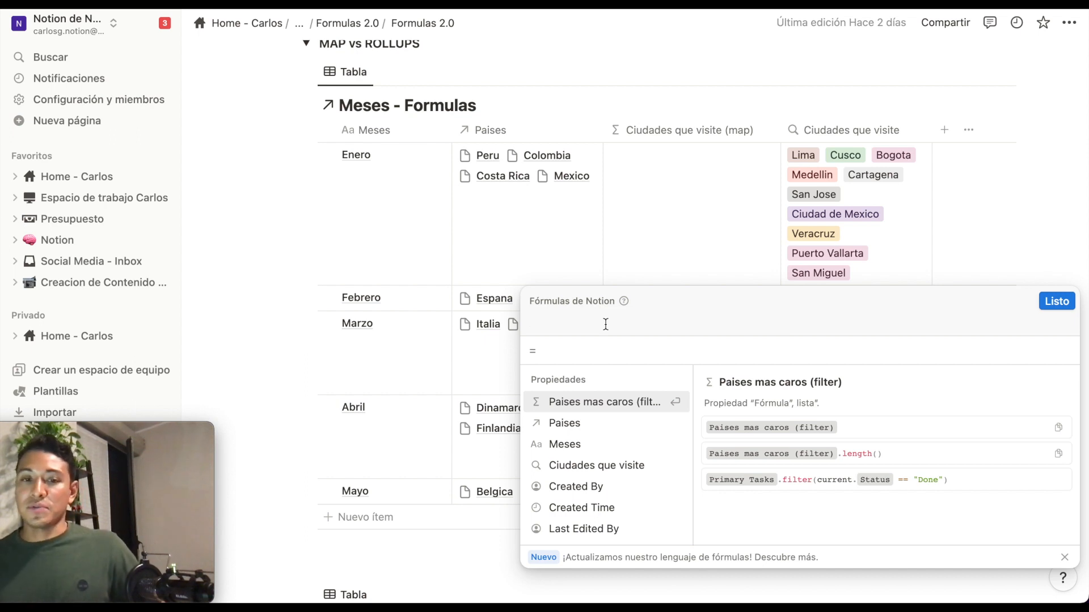
{"action": "scroll", "coordinate": [593, 348], "scroll_direction": "up", "scroll_amount": 2}
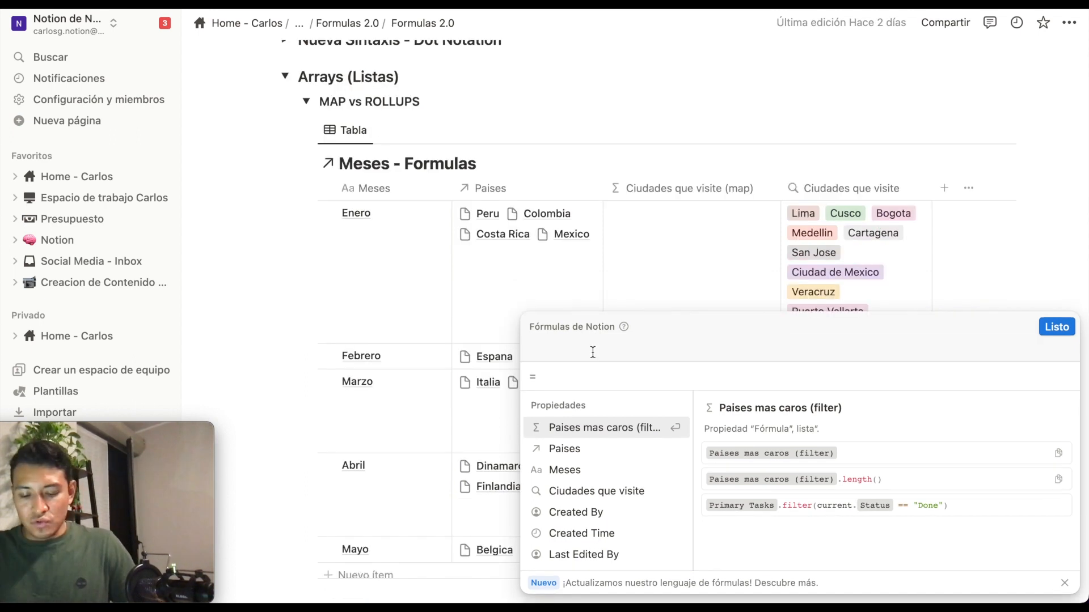
{"action": "type", "text": "map"}
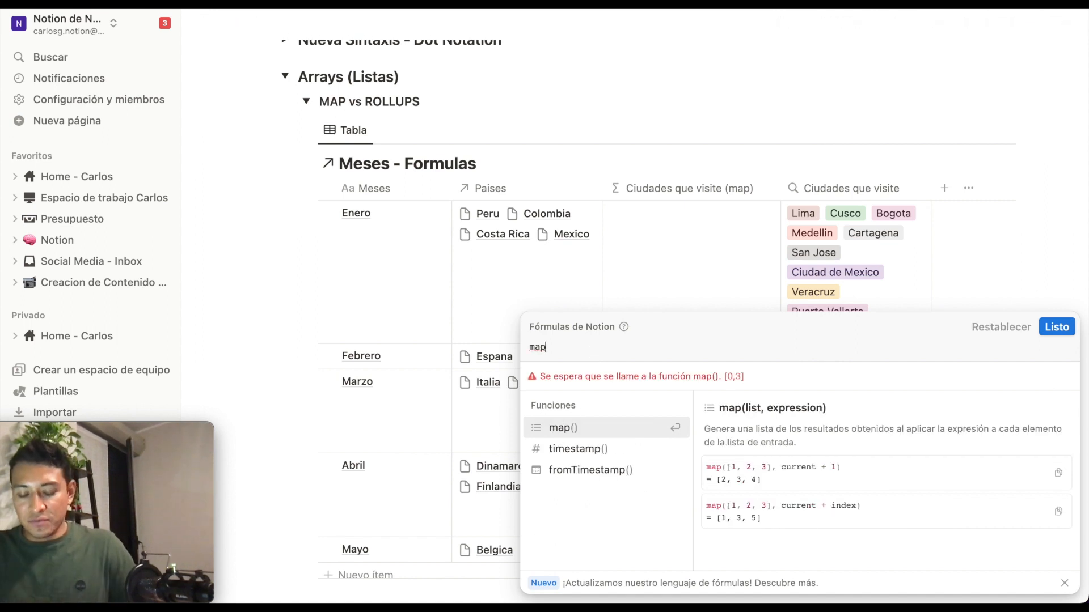
{"action": "key", "text": "BackSpace"}
{"action": "key", "text": "BackSpace"}
{"action": "key", "text": "BackSpace"}
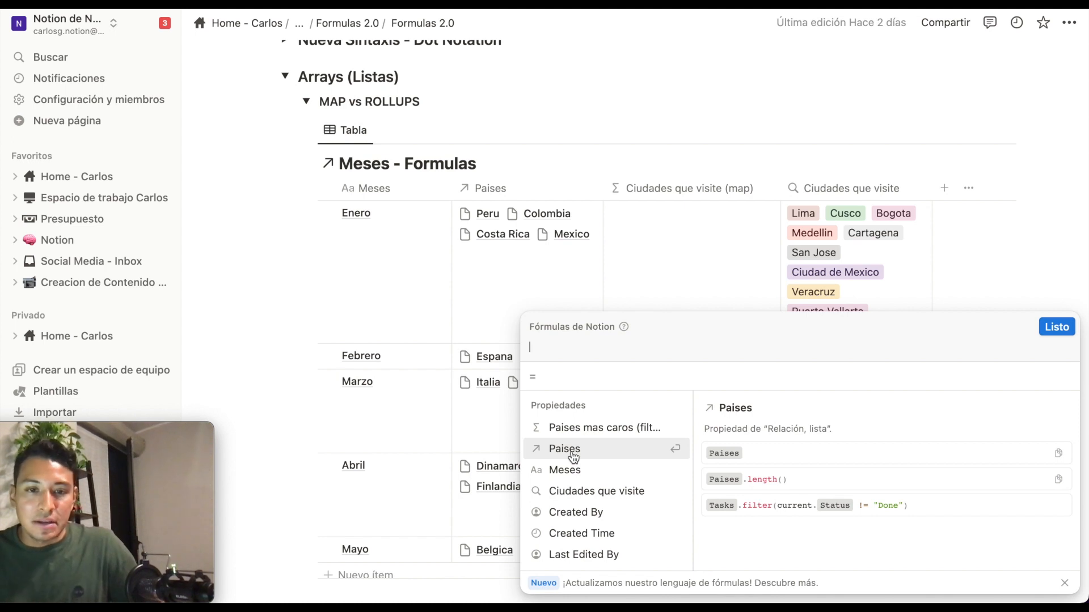
Enter the formula Paises.map(current) for the Ciudades que visite (map) property.
{"action": "key", "text": "Up"}
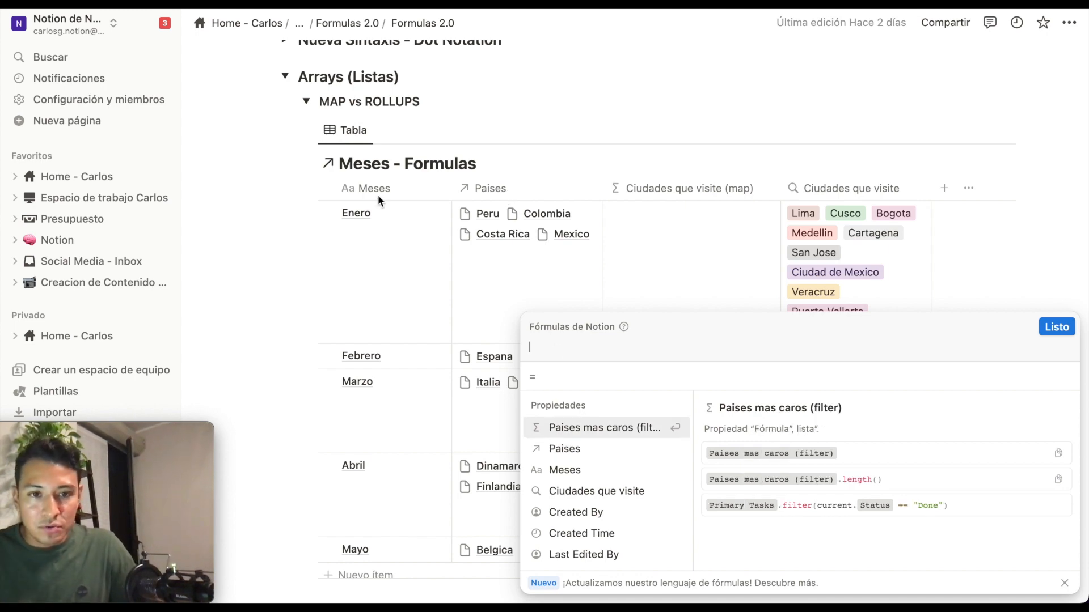
{"action": "left_click", "coordinate": [573, 449]}
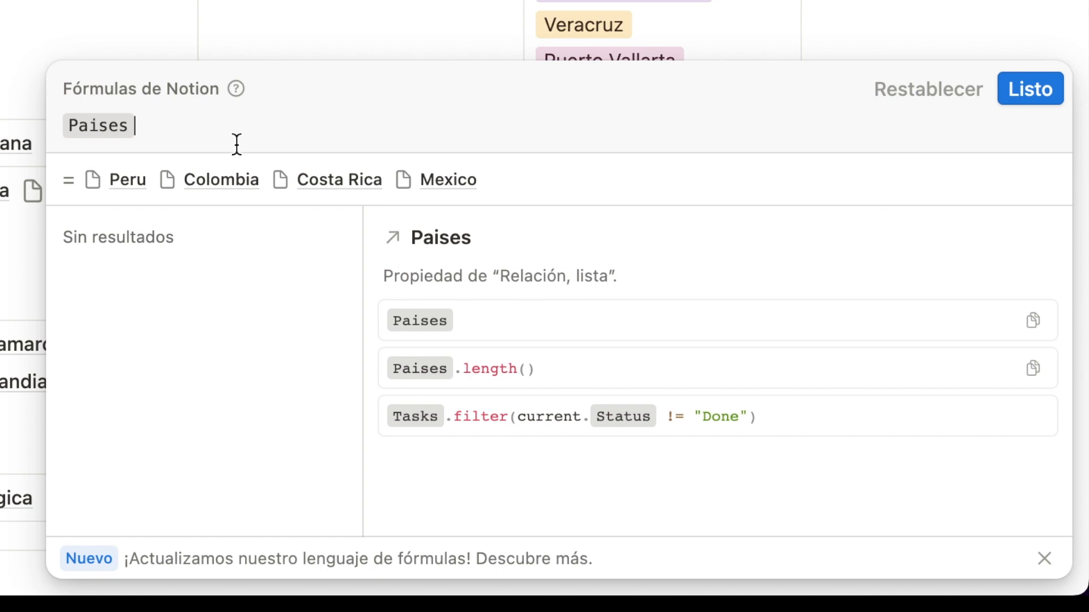
{"action": "type", "text": ".map"}
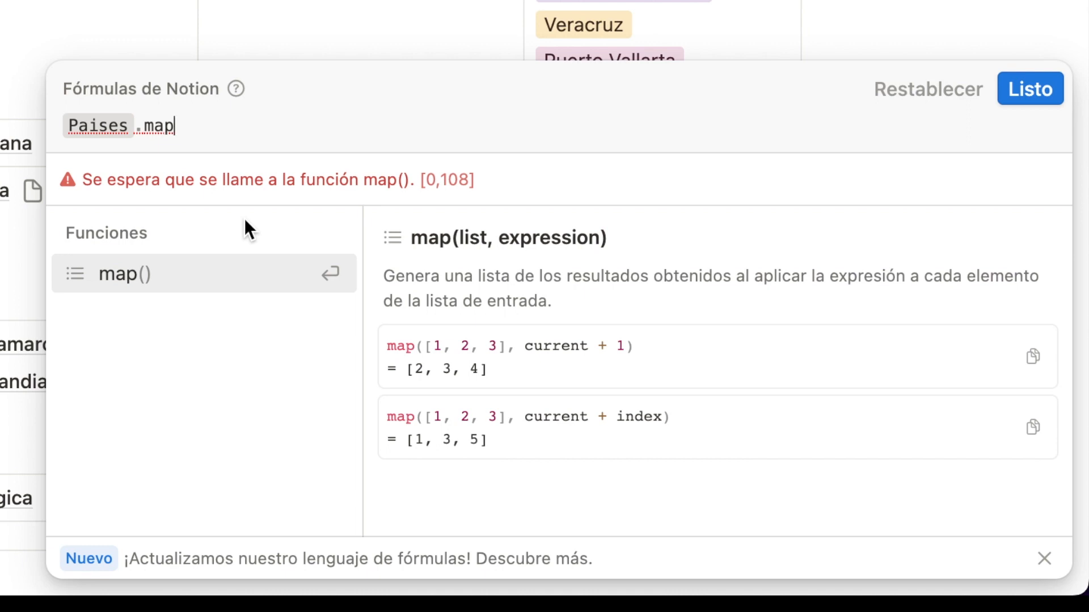
{"action": "type", "text": "("}
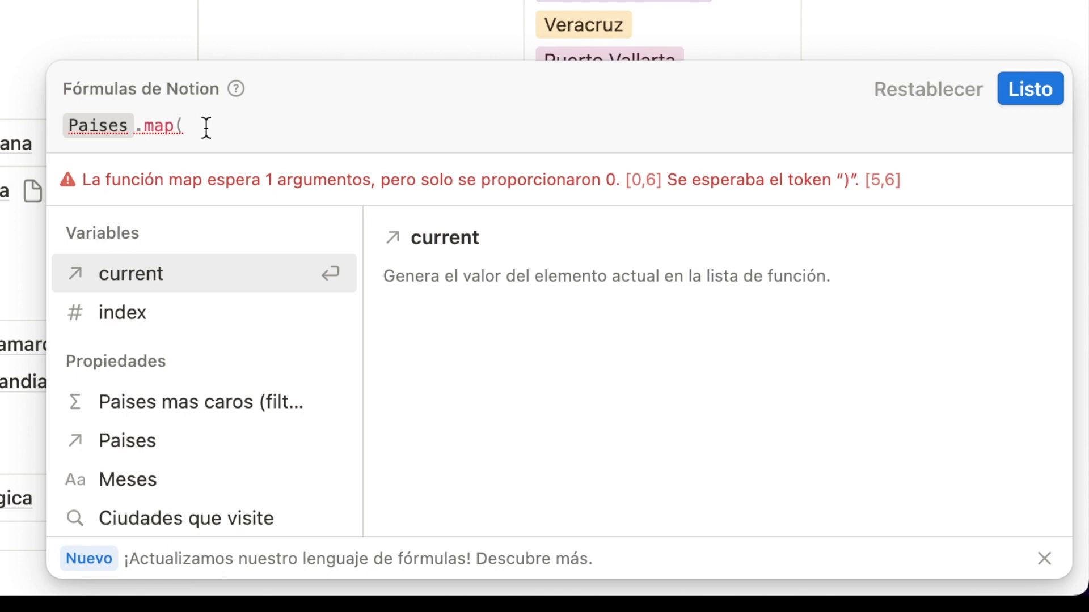
{"action": "left_click", "coordinate": [127, 284]}
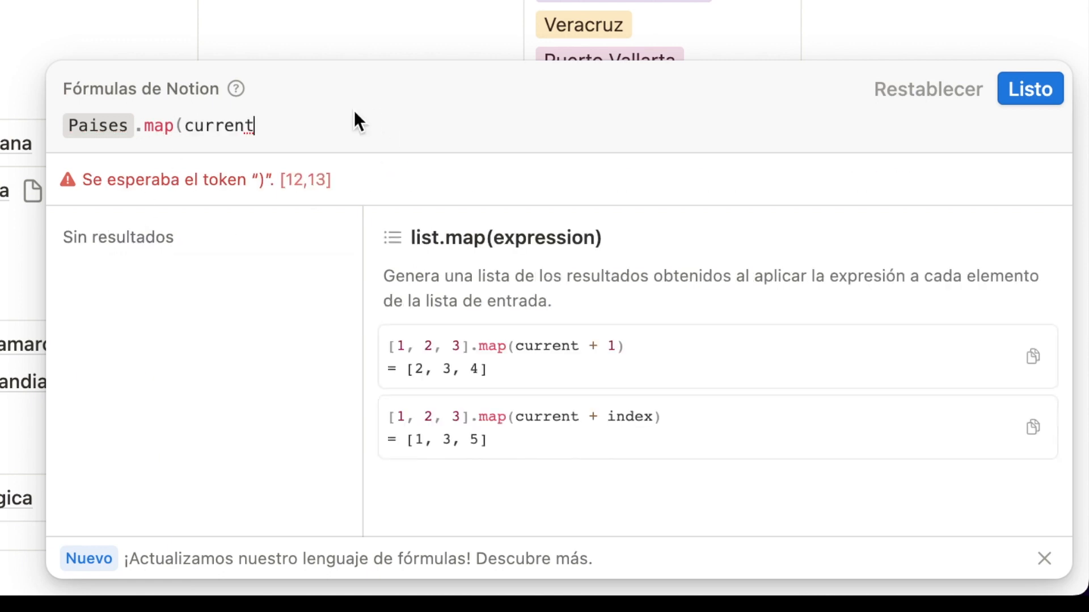
{"action": "type", "text": ")"}
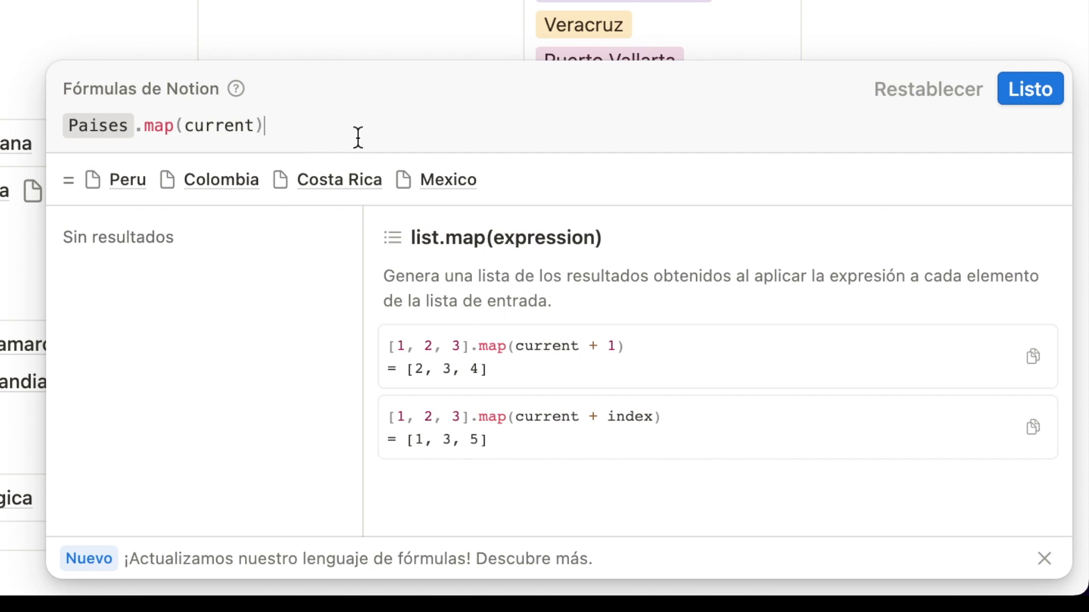
Extend the map expression with the Ciudades property so the formula reads Paises.map(current.Ciudades), and apply it to the column.
{"action": "key", "text": "BackSpace"}
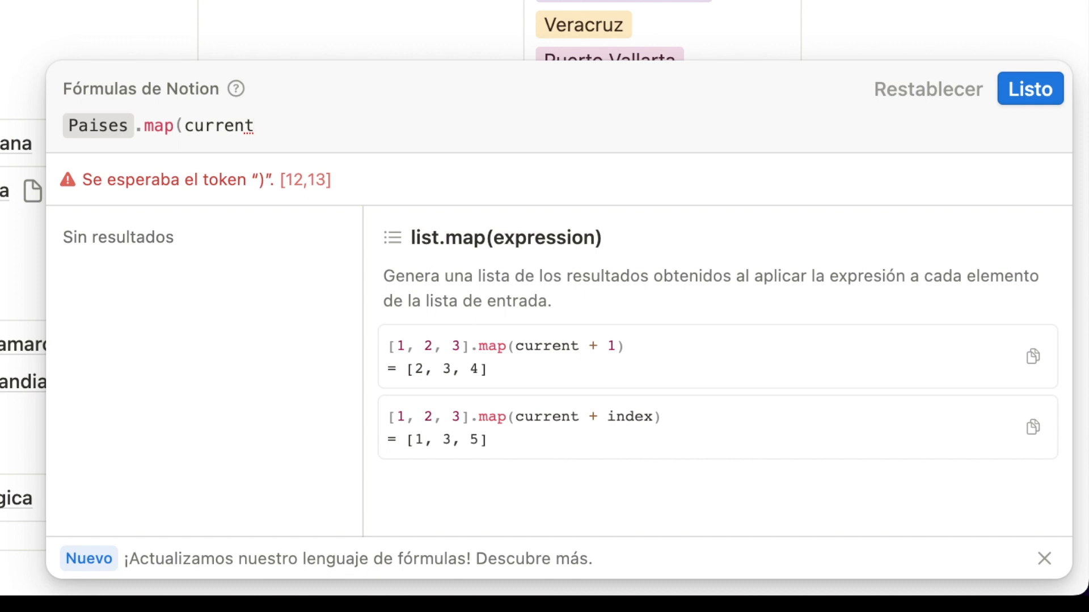
{"action": "type", "text": "."}
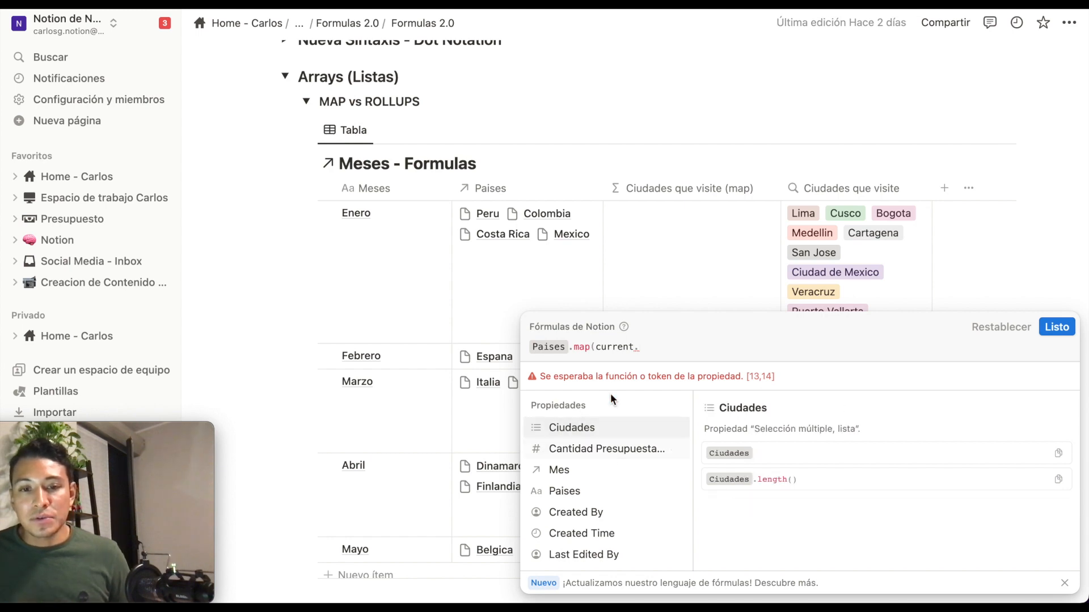
{"action": "key", "text": "Escape"}
{"action": "scroll", "coordinate": [590, 354], "scroll_direction": "down", "scroll_amount": 6}
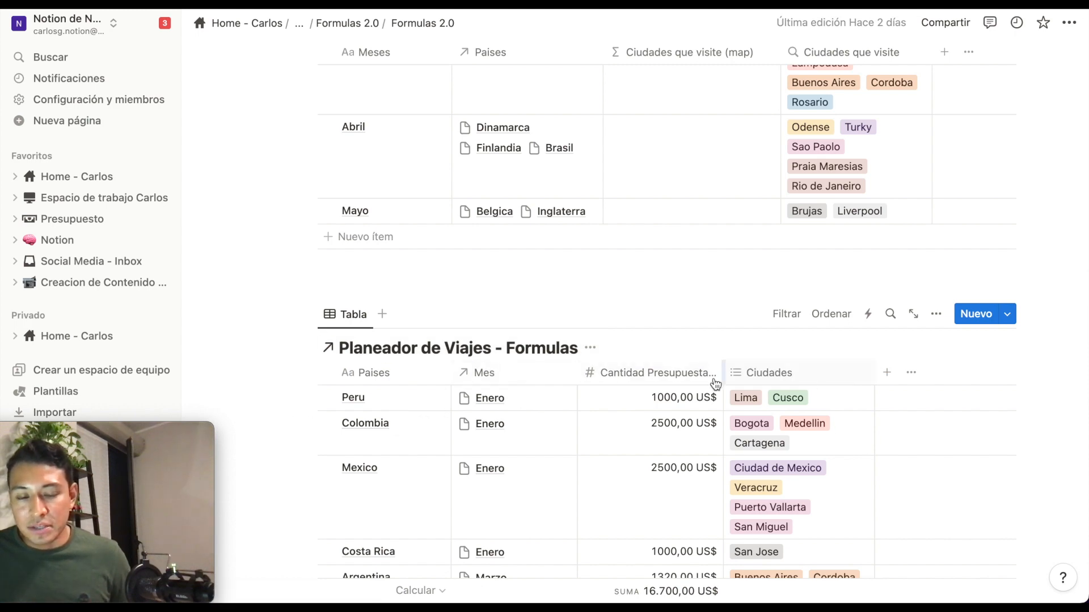
{"action": "scroll", "coordinate": [604, 376], "scroll_direction": "up", "scroll_amount": 4}
{"action": "scroll", "coordinate": [605, 377], "scroll_direction": "up", "scroll_amount": 2}
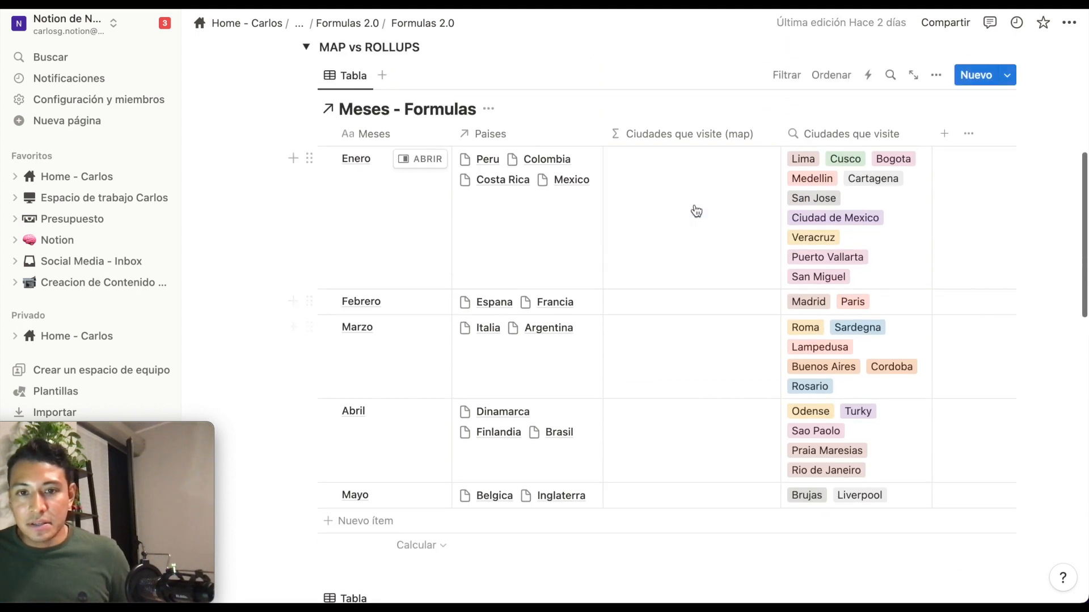
{"action": "left_click", "coordinate": [649, 304]}
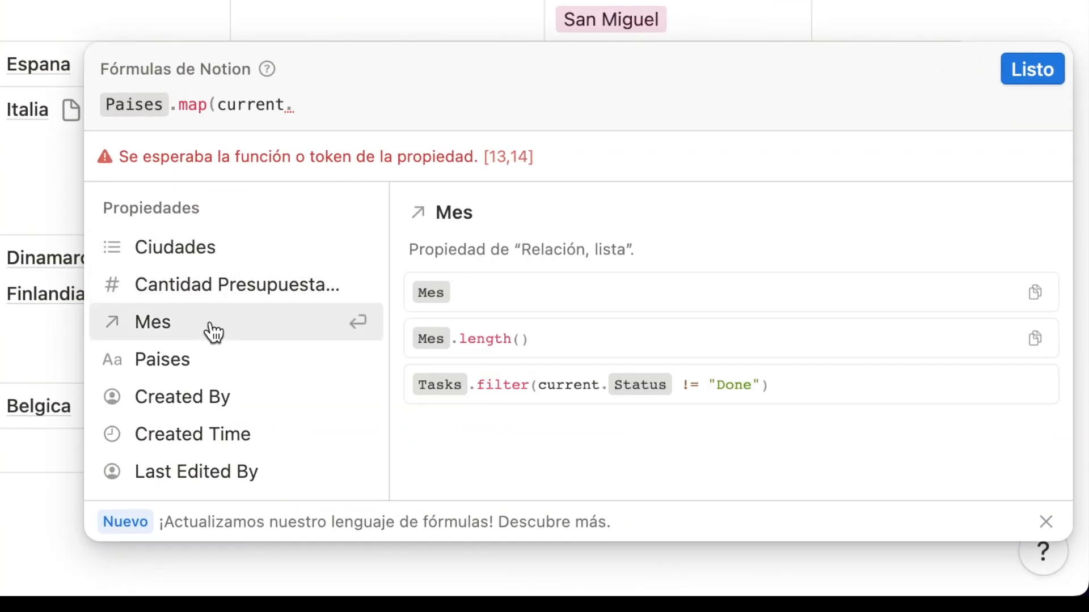
{"action": "left_click", "coordinate": [215, 256]}
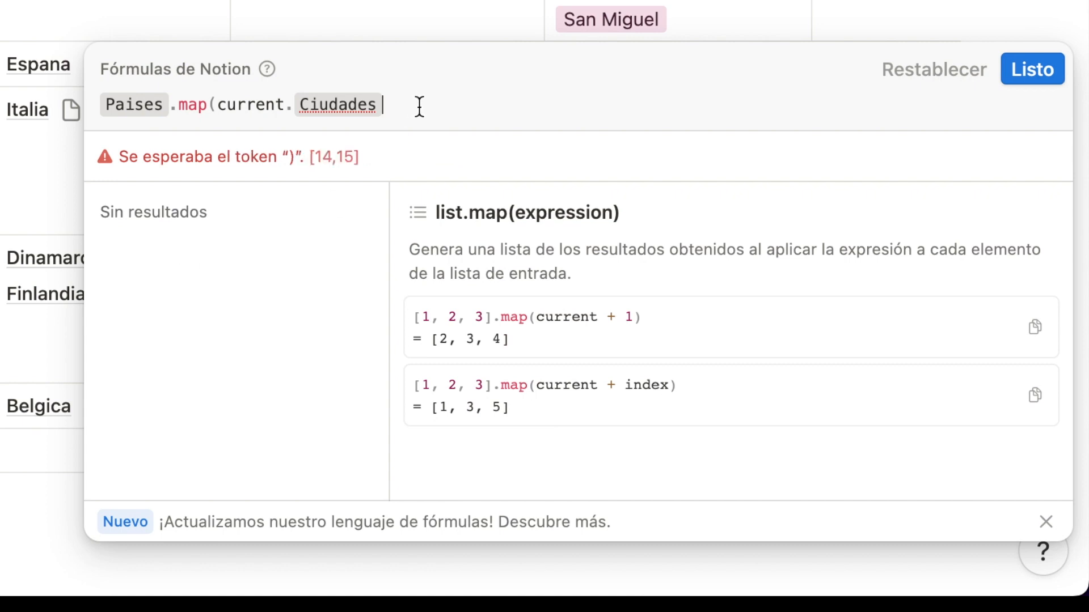
{"action": "type", "text": ")"}
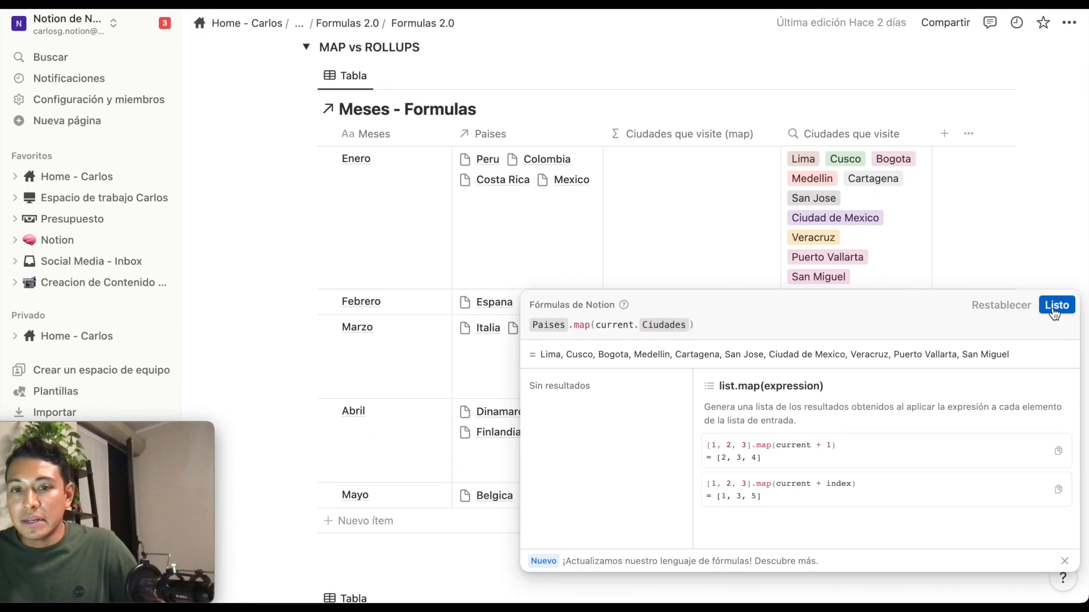
{"action": "left_click", "coordinate": [1054, 307]}
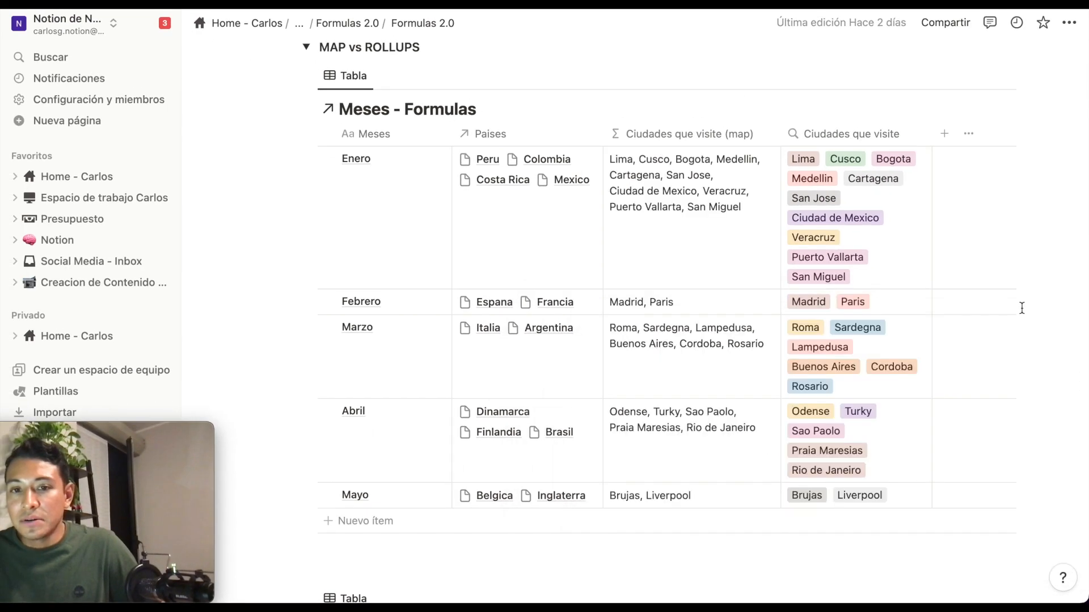
Review the formula of the Ciudades que visite (map) property from its Enero cell.
{"action": "left_click", "coordinate": [720, 223]}
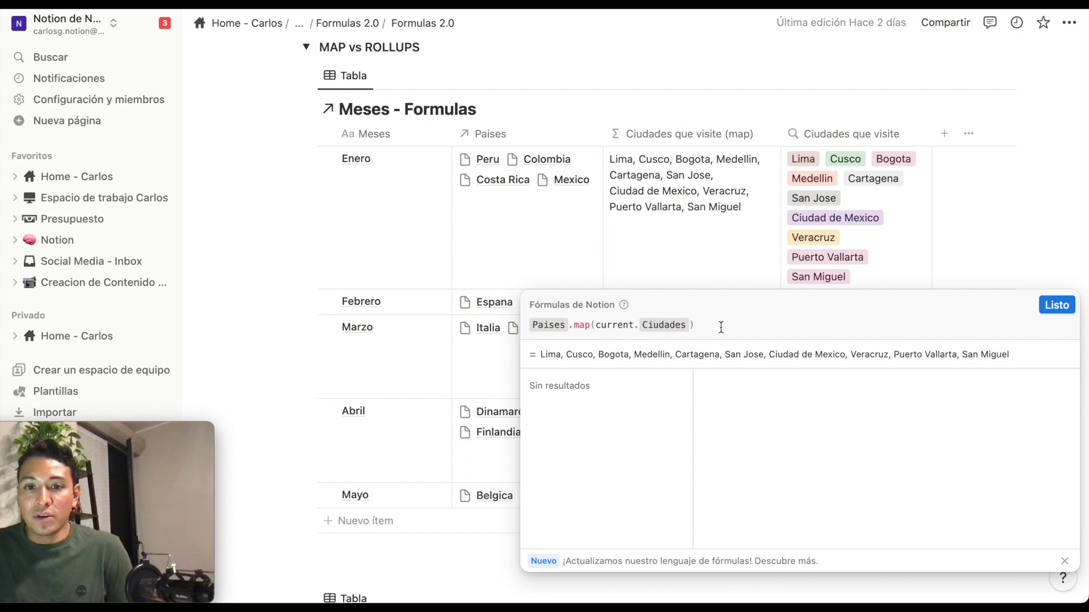
{"action": "left_click", "coordinate": [708, 251]}
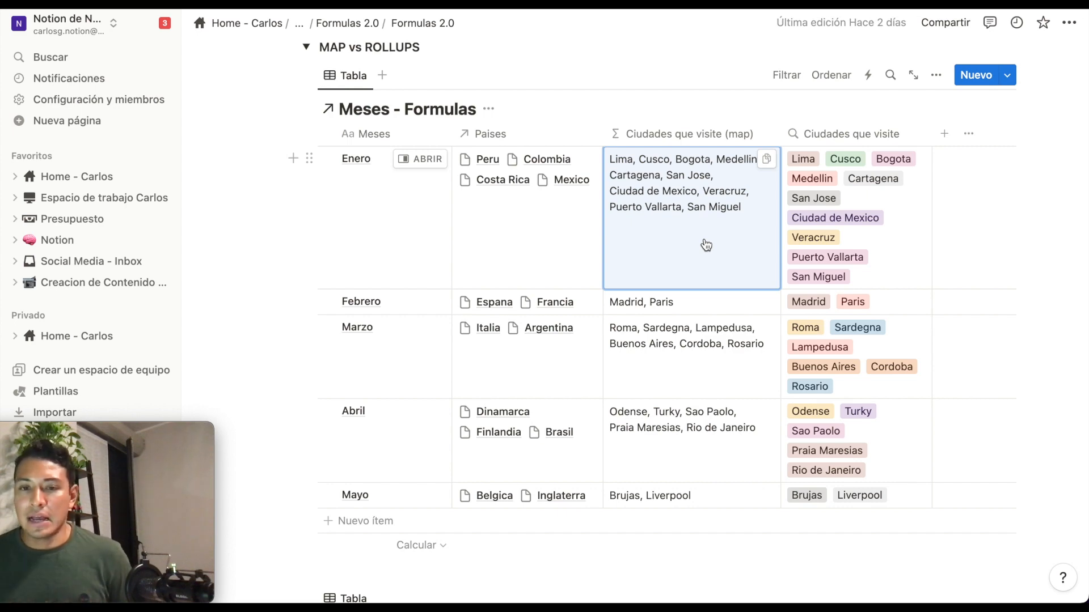
{"action": "scroll", "coordinate": [706, 244], "scroll_direction": "up", "scroll_amount": 2}
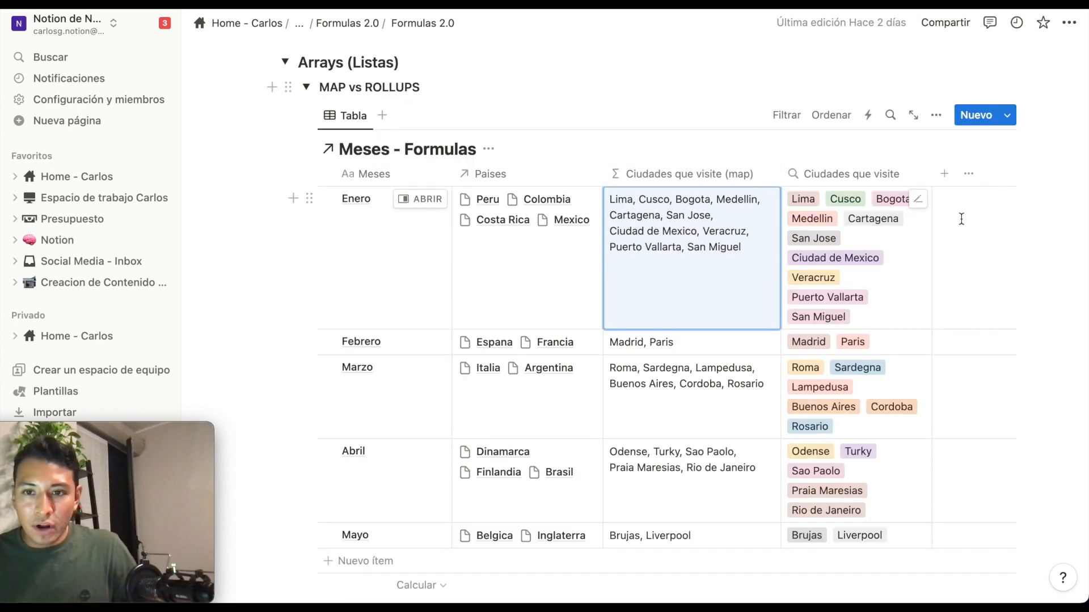
{"action": "left_click", "coordinate": [944, 174]}
{"action": "left_click", "coordinate": [692, 252]}
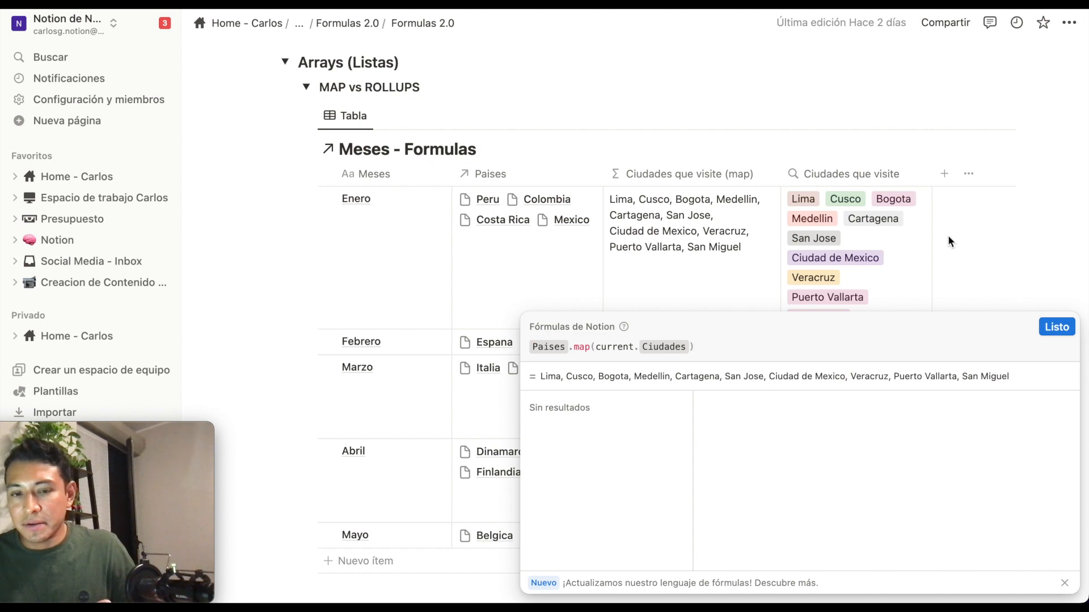
{"action": "key", "text": "Escape"}
Add a Formula property named Cantidad Total to the Meses - Formulas table.
{"action": "left_click", "coordinate": [944, 174]}
{"action": "type", "text": "f"}
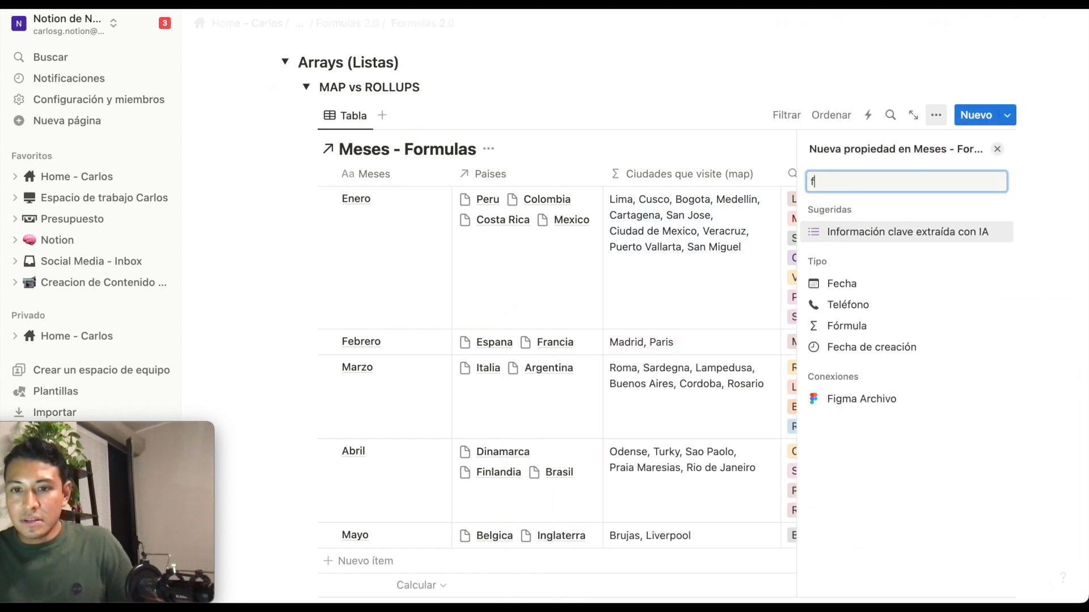
{"action": "left_click", "coordinate": [907, 326]}
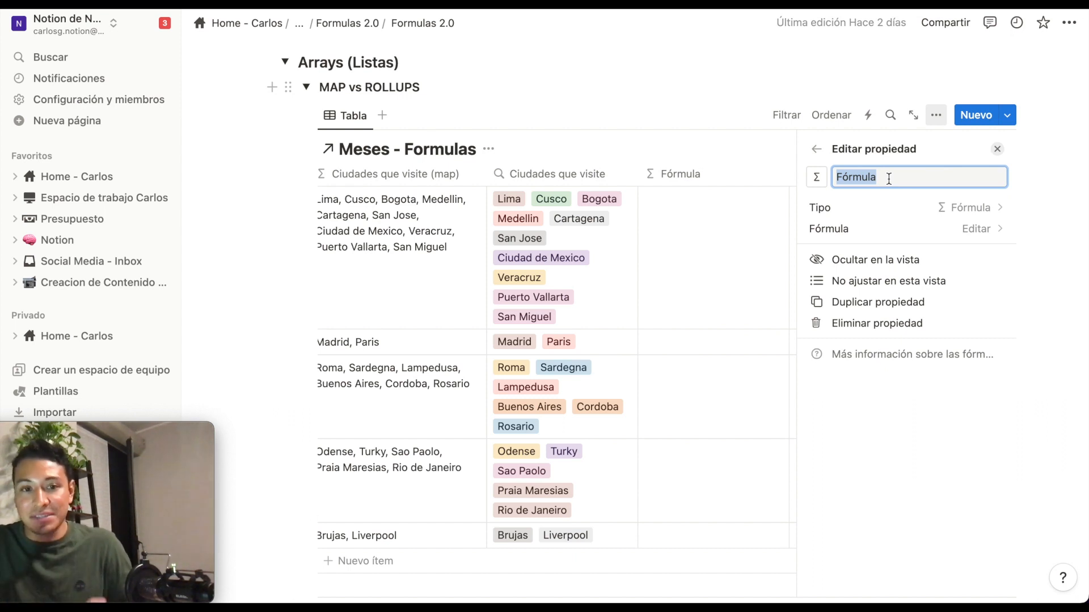
{"action": "type", "text": "Canti"}
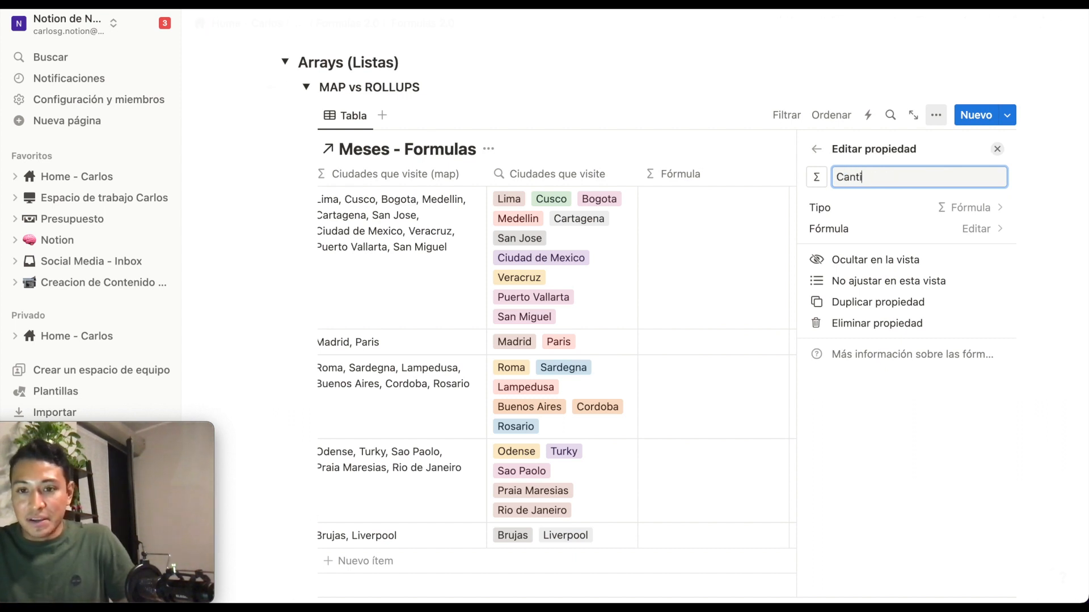
{"action": "type", "text": "dad Total"}
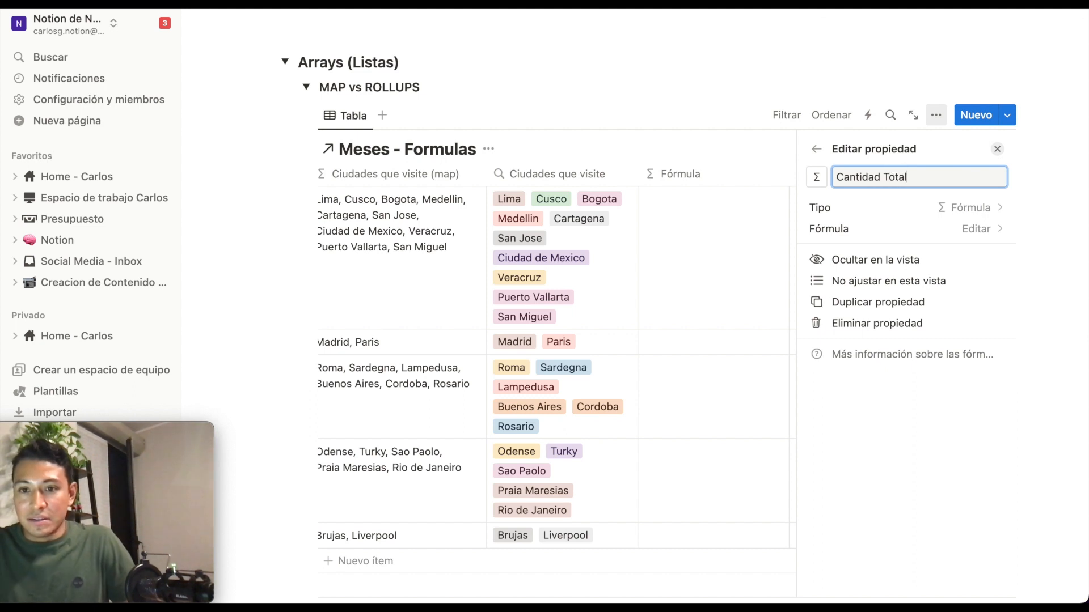
Enter the formula Paises.map(current.Cantidad Presupuestada) for the Cantidad Total property.
{"action": "left_click", "coordinate": [736, 218]}
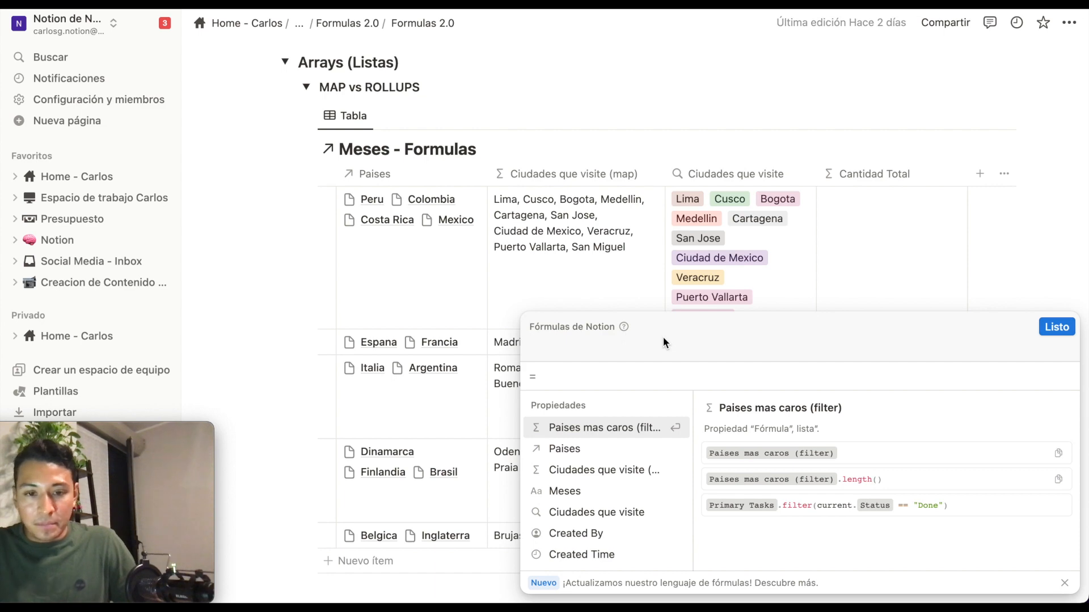
{"action": "left_click", "coordinate": [595, 448]}
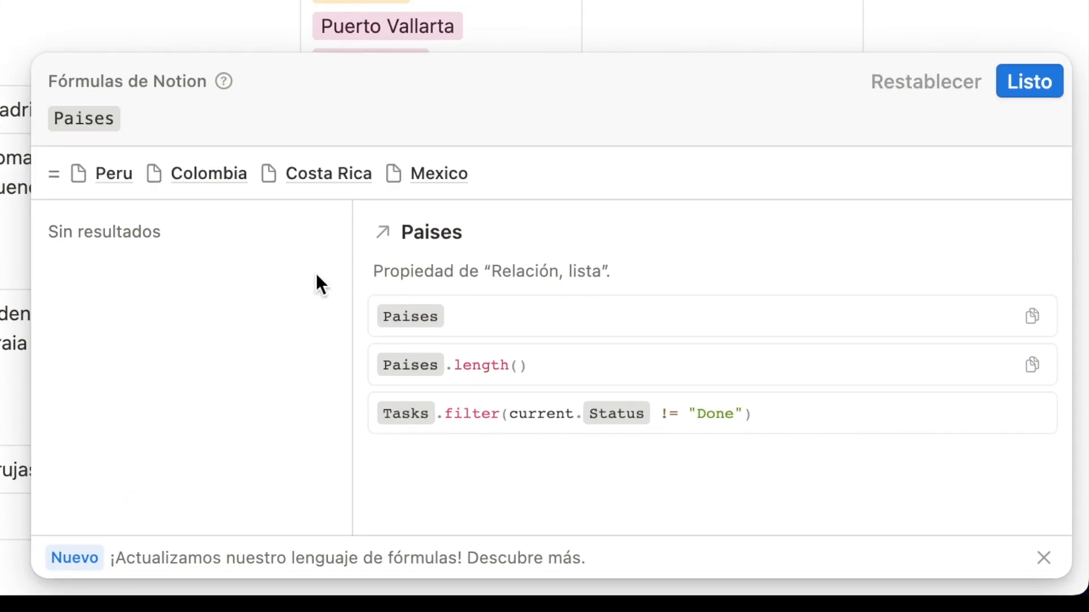
{"action": "type", "text": ".map"}
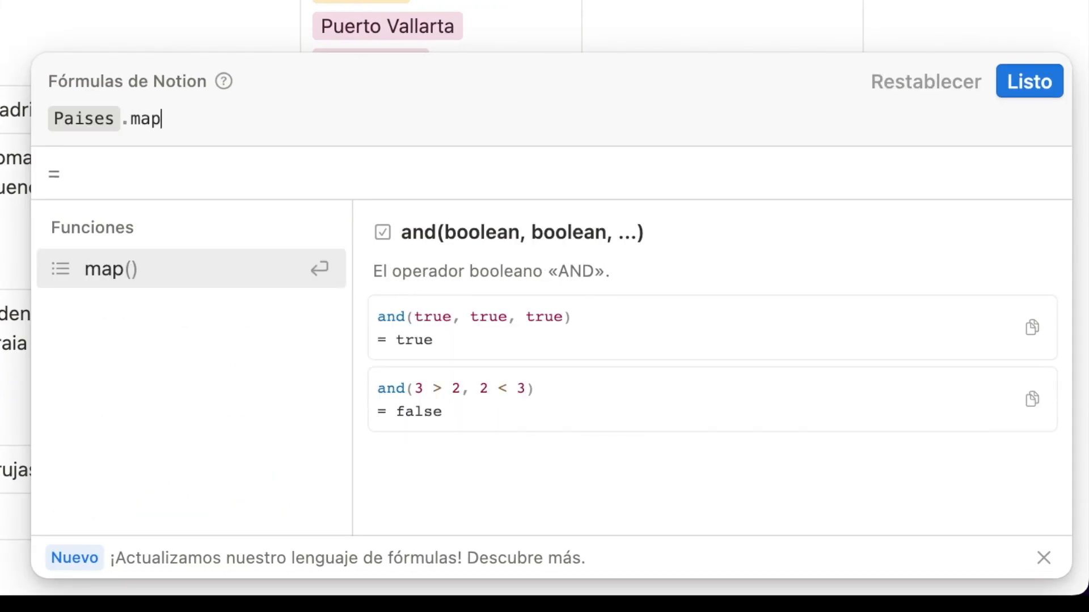
{"action": "type", "text": "(current"}
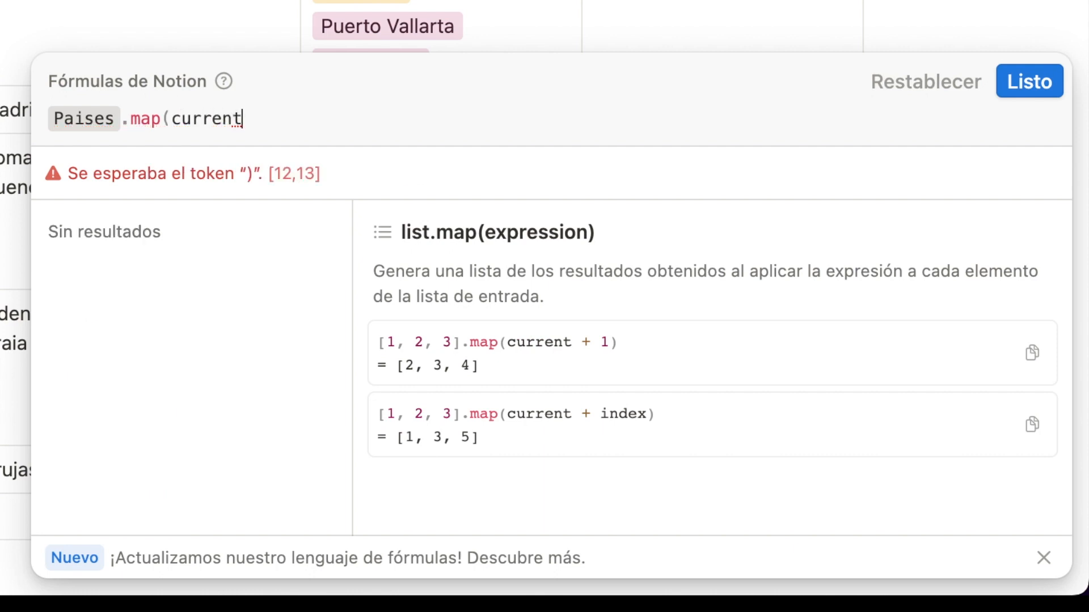
{"action": "key", "text": "BackSpace"}
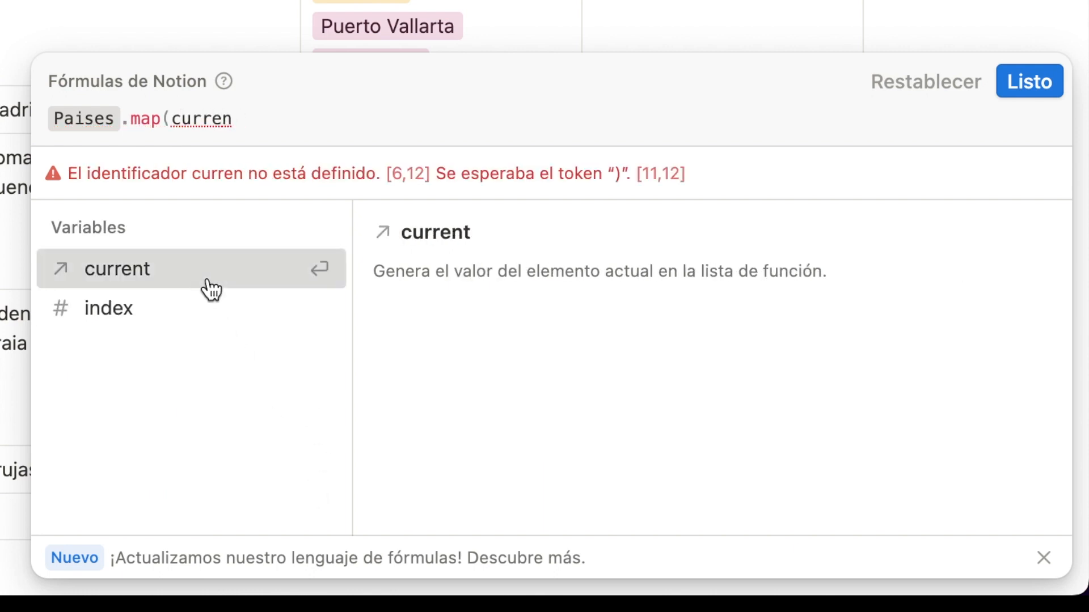
{"action": "left_click", "coordinate": [205, 279]}
{"action": "type", "text": "."}
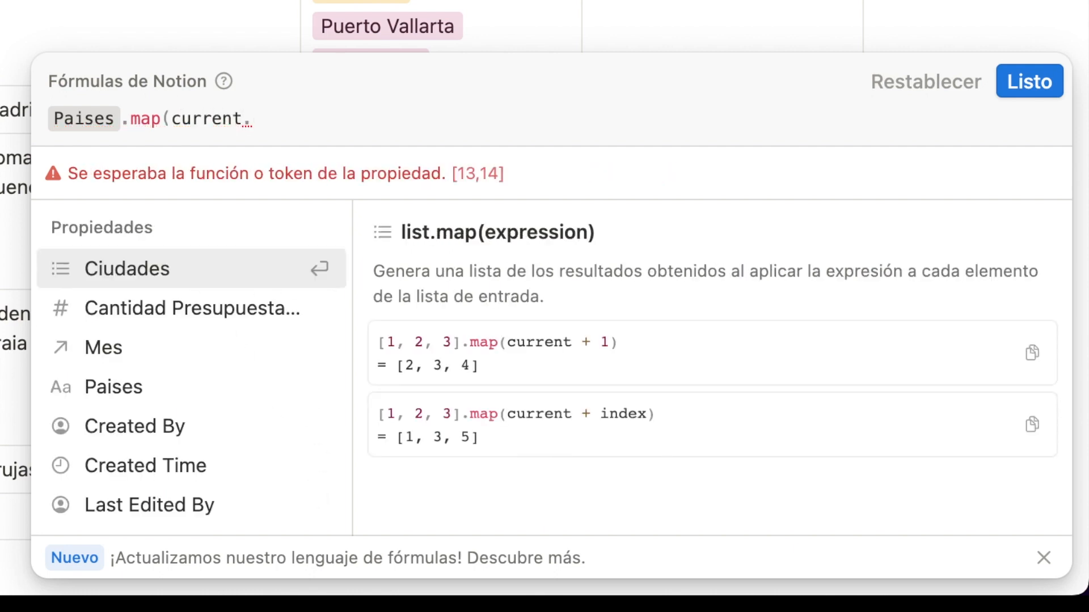
{"action": "left_click", "coordinate": [148, 322]}
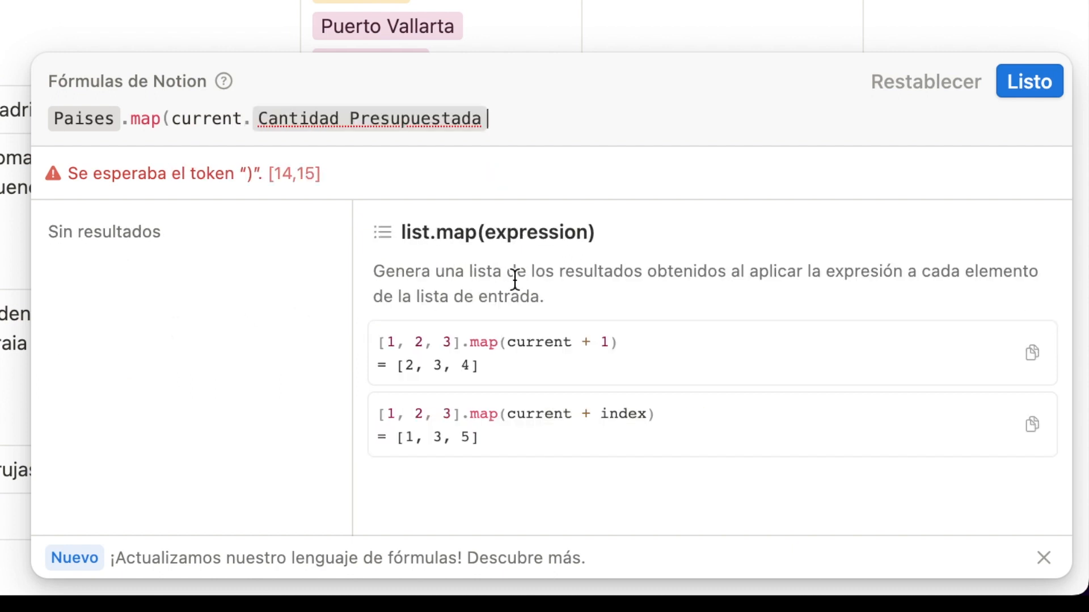
{"action": "type", "text": ")"}
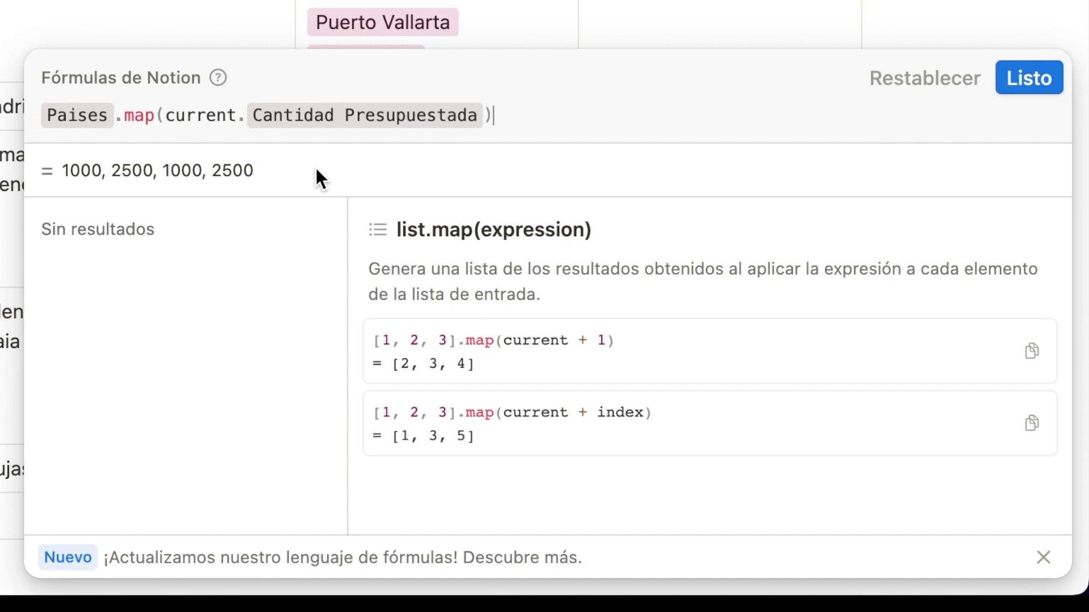
Append .sum() to the Cantidad Total map expression and apply the formula to the column.
{"action": "type", "text": "."}
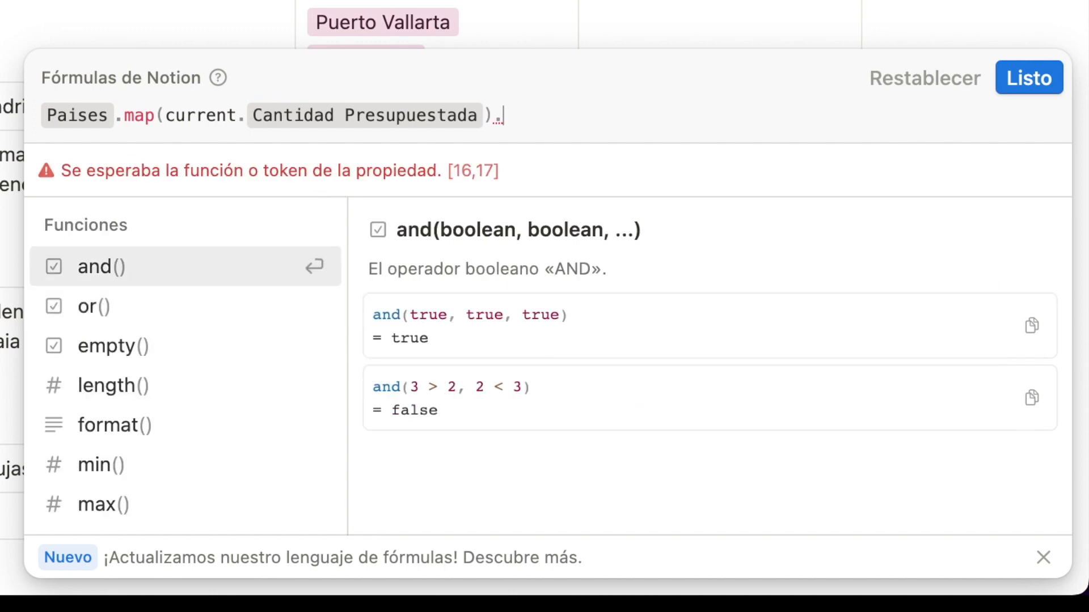
{"action": "type", "text": "sum"}
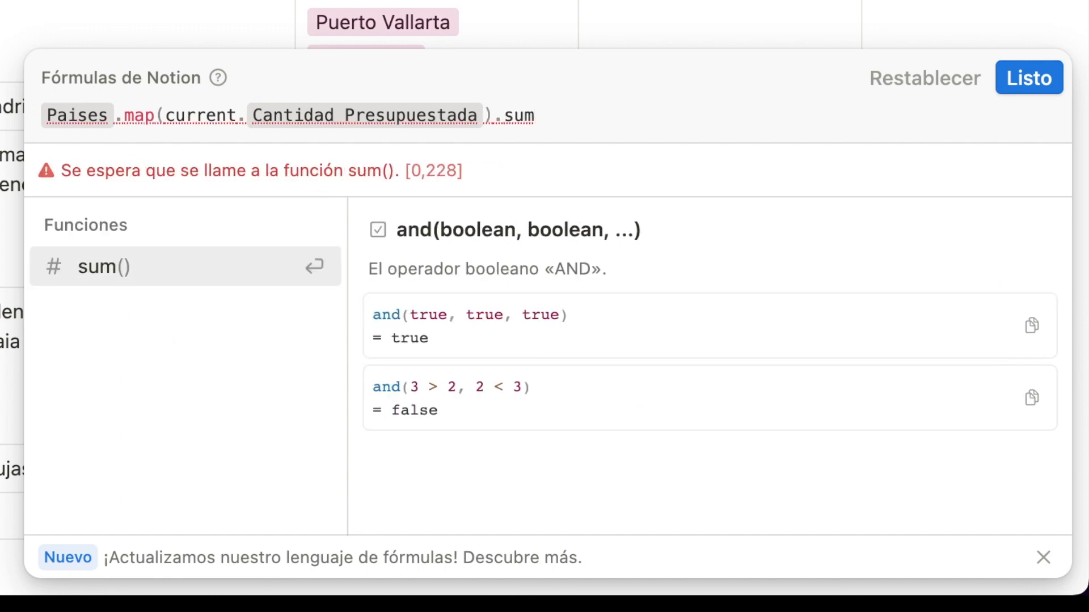
{"action": "type", "text": "()"}
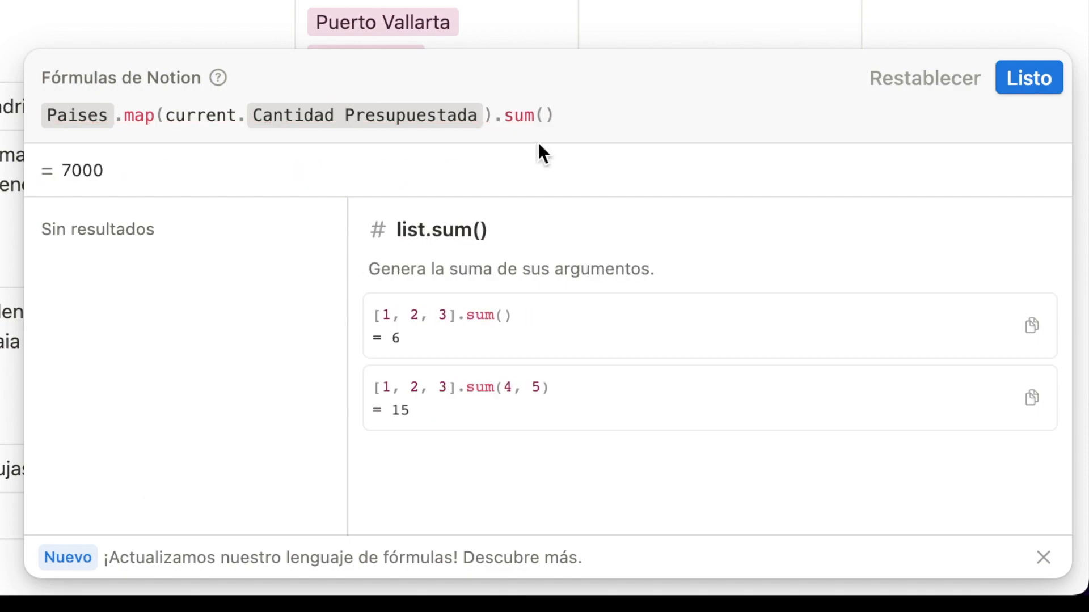
{"action": "left_click", "coordinate": [1030, 77]}
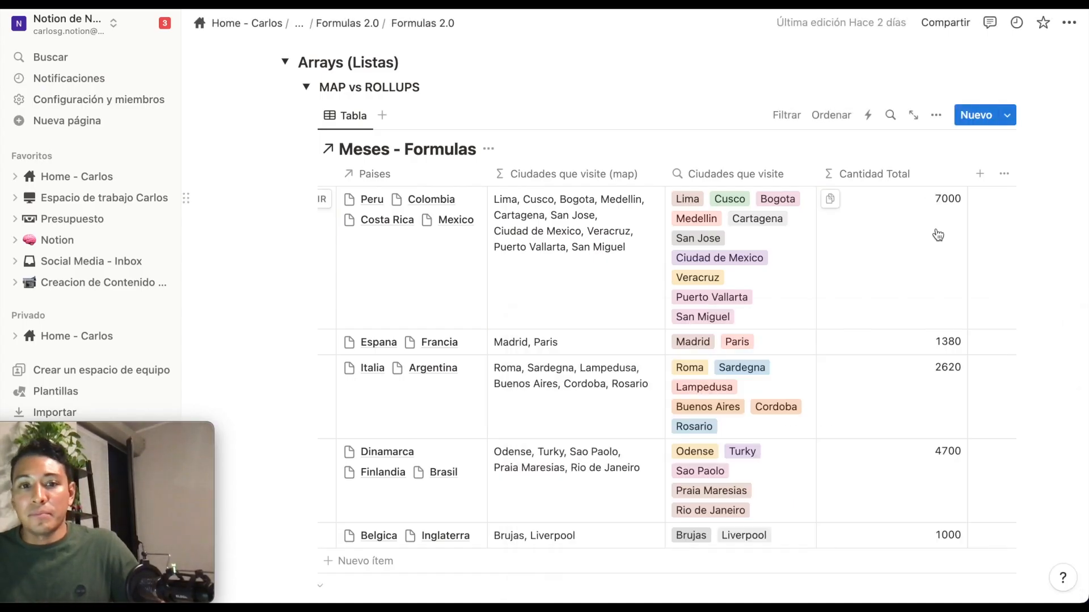
Compare each month's Cantidad Total with its countries' budgeted amounts in the Planeador de Viajes - Formulas table.
{"action": "scroll", "coordinate": [935, 233], "scroll_direction": "down", "scroll_amount": 1}
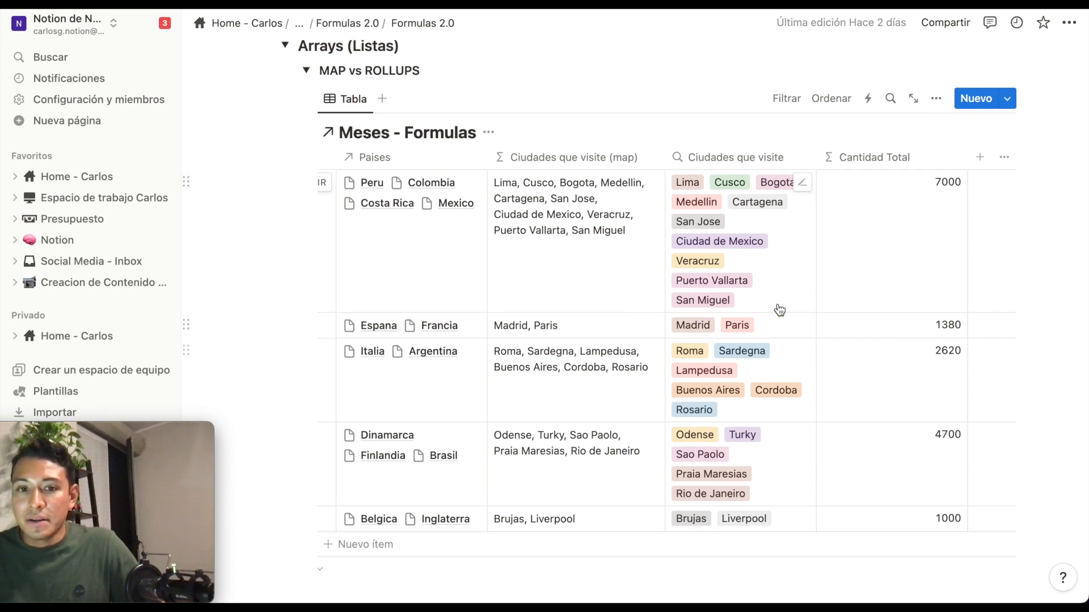
{"action": "scroll", "coordinate": [777, 308], "scroll_direction": "left", "scroll_amount": 3}
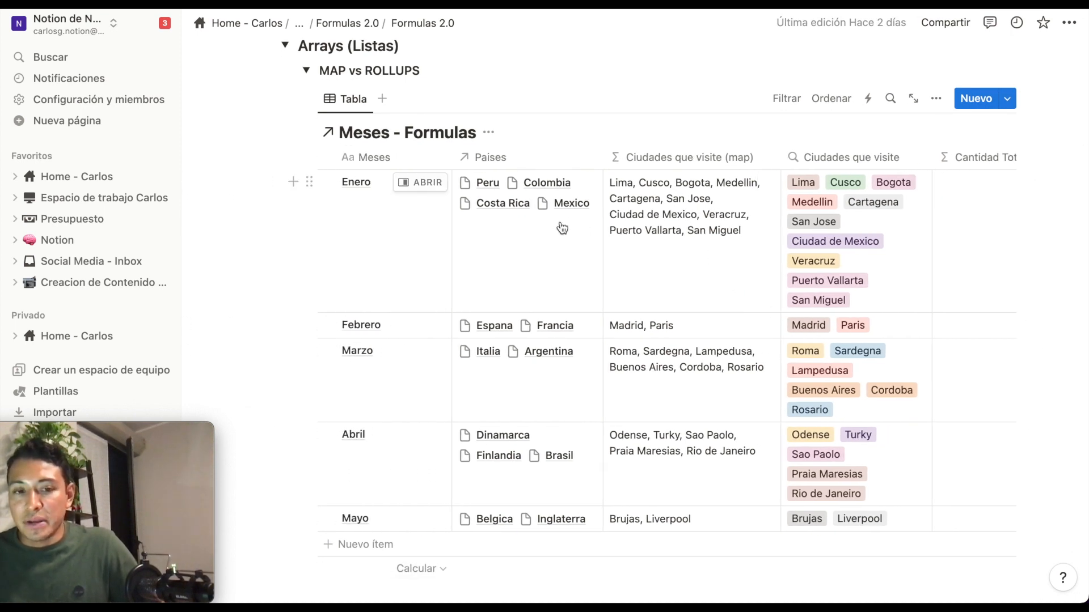
{"action": "scroll", "coordinate": [850, 317], "scroll_direction": "right", "scroll_amount": 3}
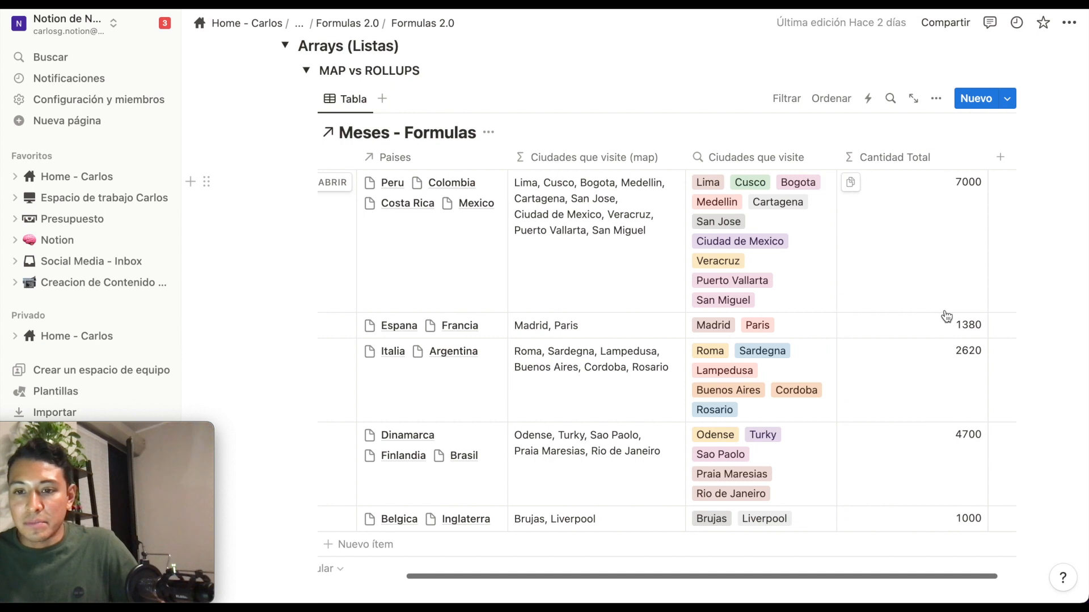
{"action": "scroll", "coordinate": [946, 316], "scroll_direction": "left", "scroll_amount": 3}
{"action": "scroll", "coordinate": [971, 330], "scroll_direction": "right", "scroll_amount": 3}
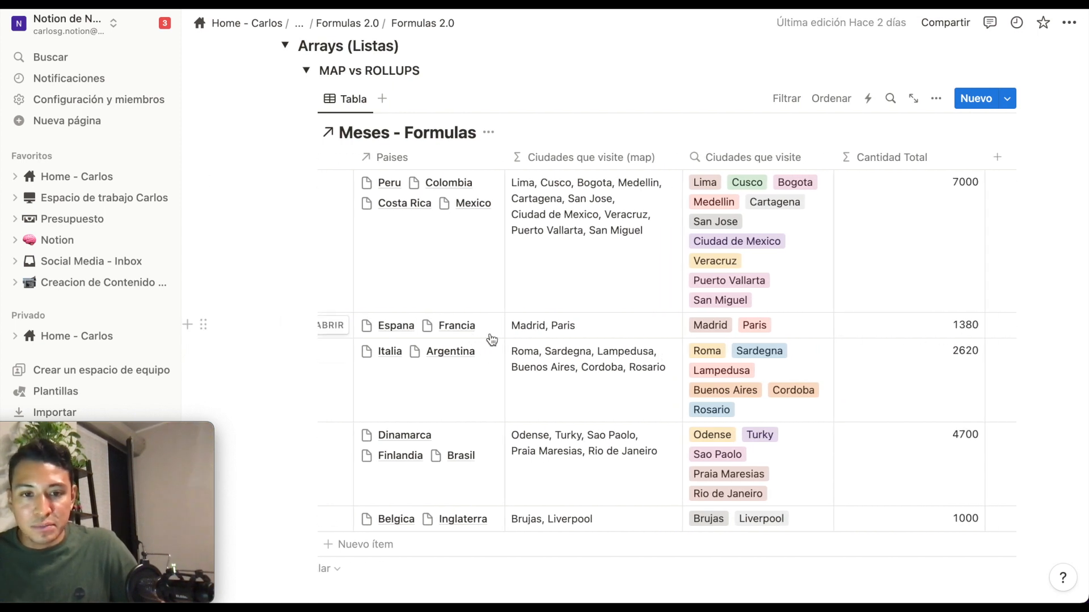
{"action": "scroll", "coordinate": [940, 337], "scroll_direction": "down", "scroll_amount": 1}
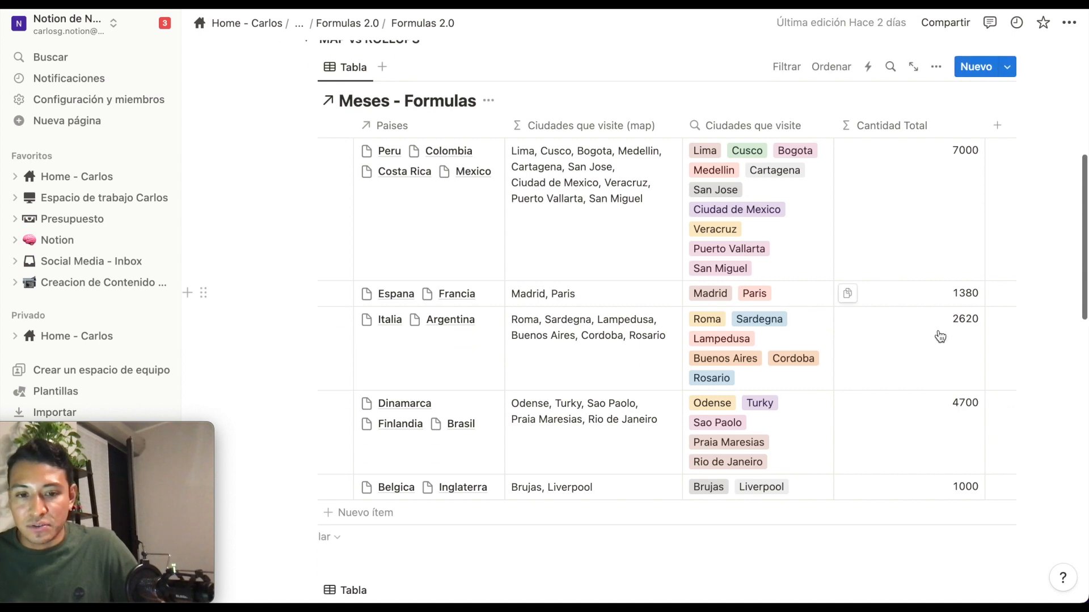
{"action": "scroll", "coordinate": [940, 337], "scroll_direction": "down", "scroll_amount": 10}
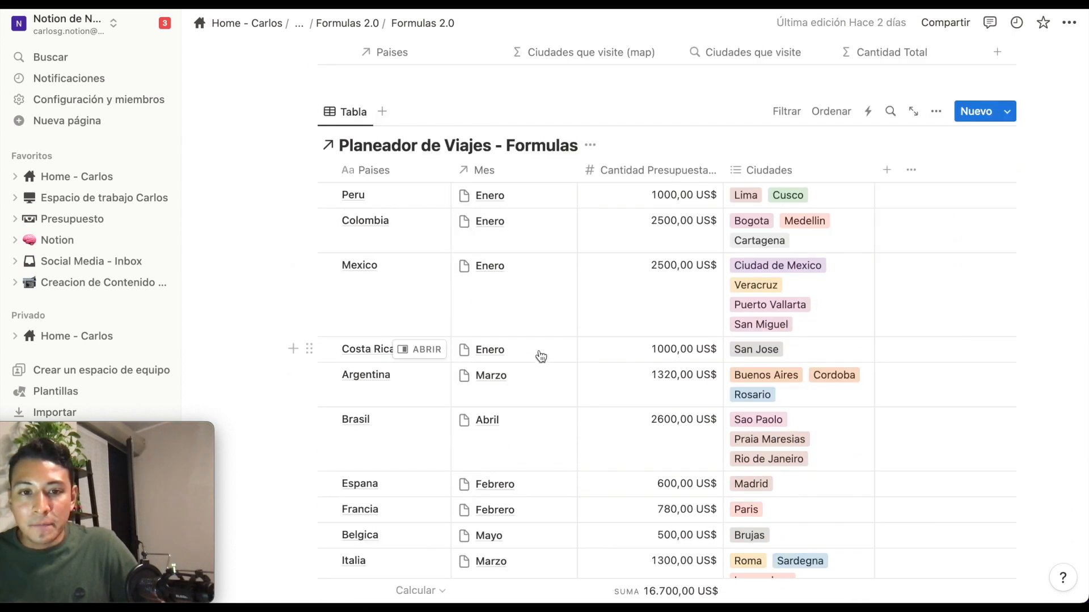
{"action": "scroll", "coordinate": [545, 357], "scroll_direction": "down", "scroll_amount": 2}
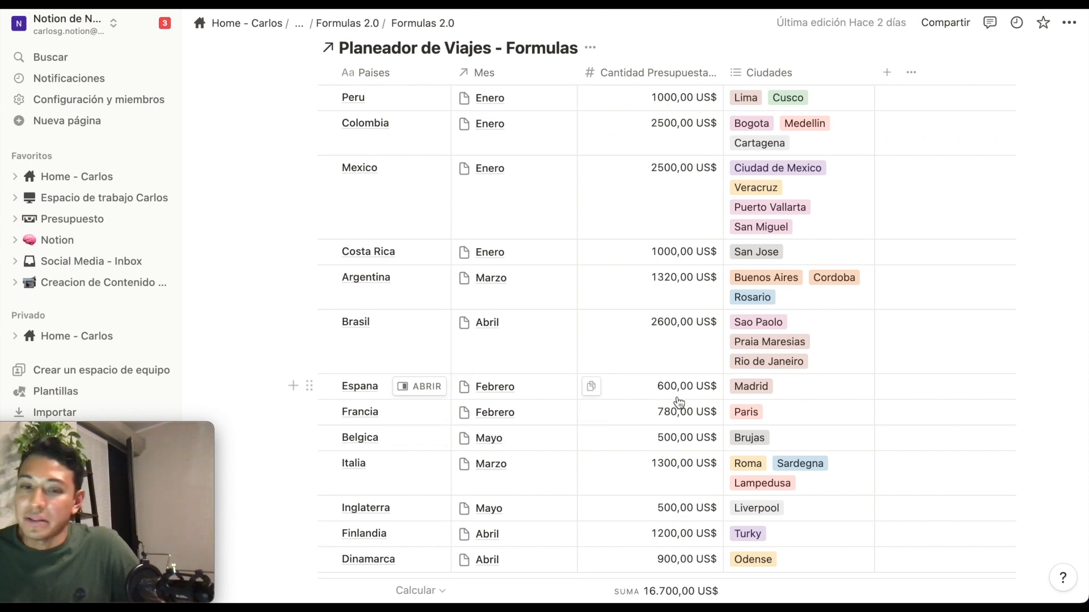
{"action": "scroll", "coordinate": [678, 408], "scroll_direction": "up", "scroll_amount": 10}
{"action": "scroll", "coordinate": [794, 386], "scroll_direction": "up", "scroll_amount": 2}
{"action": "scroll", "coordinate": [831, 376], "scroll_direction": "down", "scroll_amount": 1}
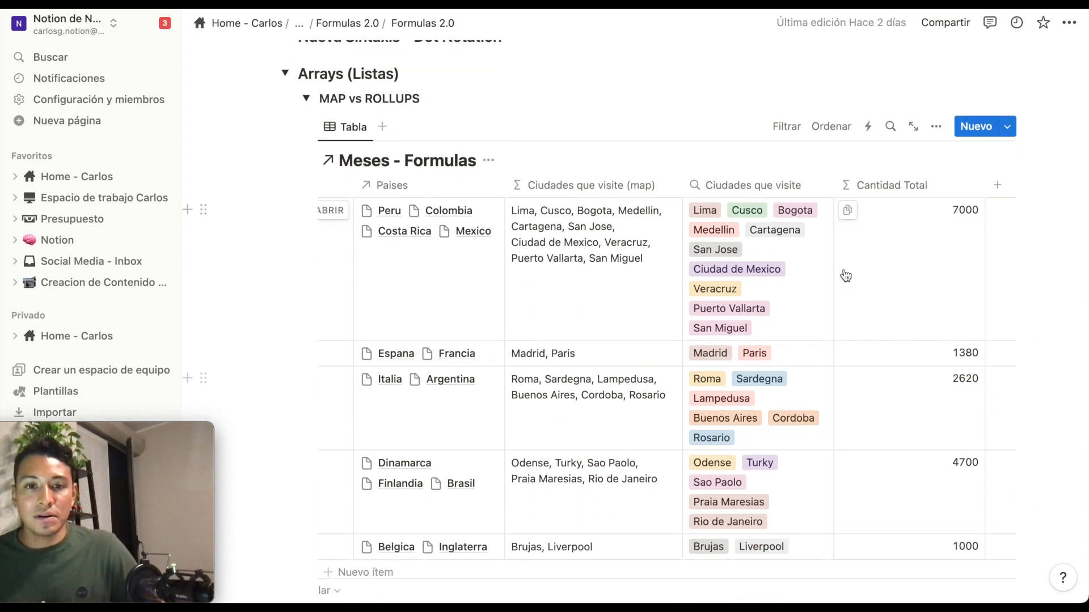
{"action": "scroll", "coordinate": [848, 284], "scroll_direction": "up", "scroll_amount": 1}
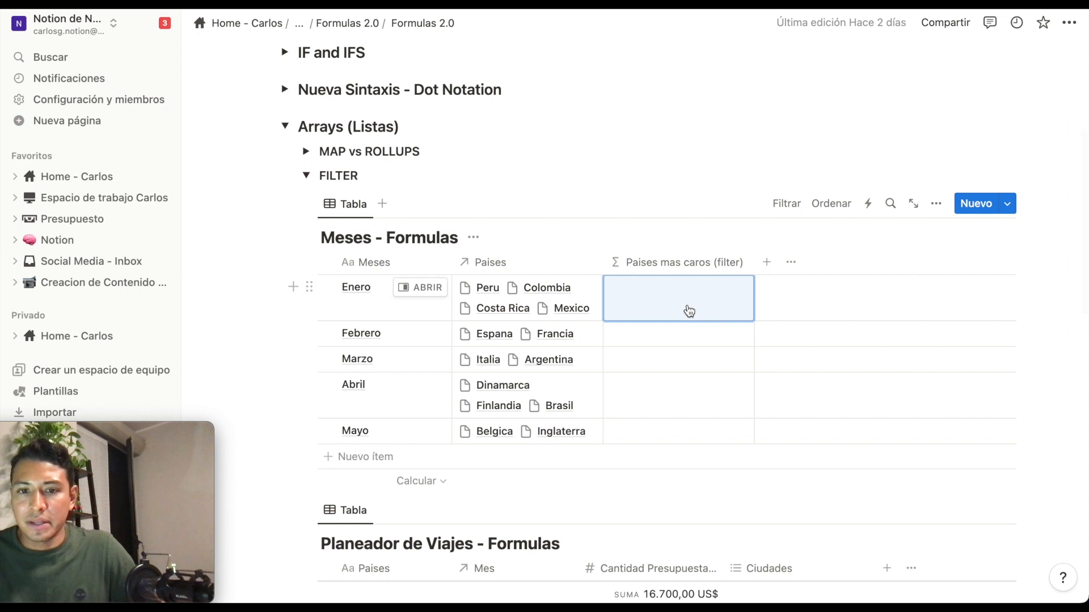
Examine the Paises mas caros (filter) column and the countries' budgeted amounts in the two tables of the FILTER section.
{"action": "scroll", "coordinate": [687, 310], "scroll_direction": "down", "scroll_amount": 3}
{"action": "scroll", "coordinate": [688, 310], "scroll_direction": "down", "scroll_amount": 2}
{"action": "scroll", "coordinate": [430, 343], "scroll_direction": "down", "scroll_amount": 4}
{"action": "scroll", "coordinate": [430, 343], "scroll_direction": "down", "scroll_amount": 2}
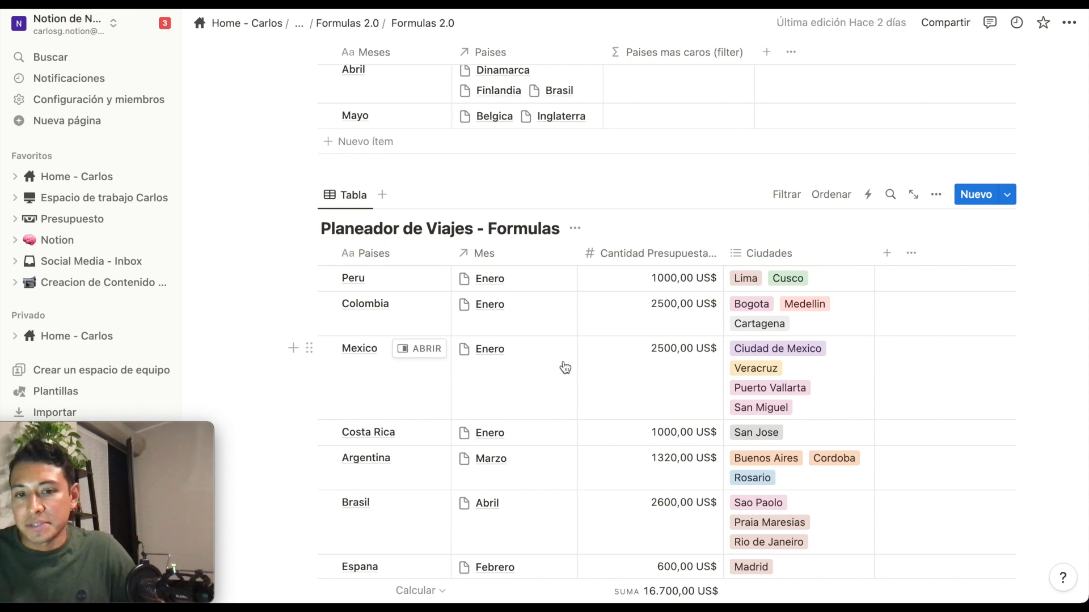
{"action": "scroll", "coordinate": [564, 368], "scroll_direction": "up", "scroll_amount": 7}
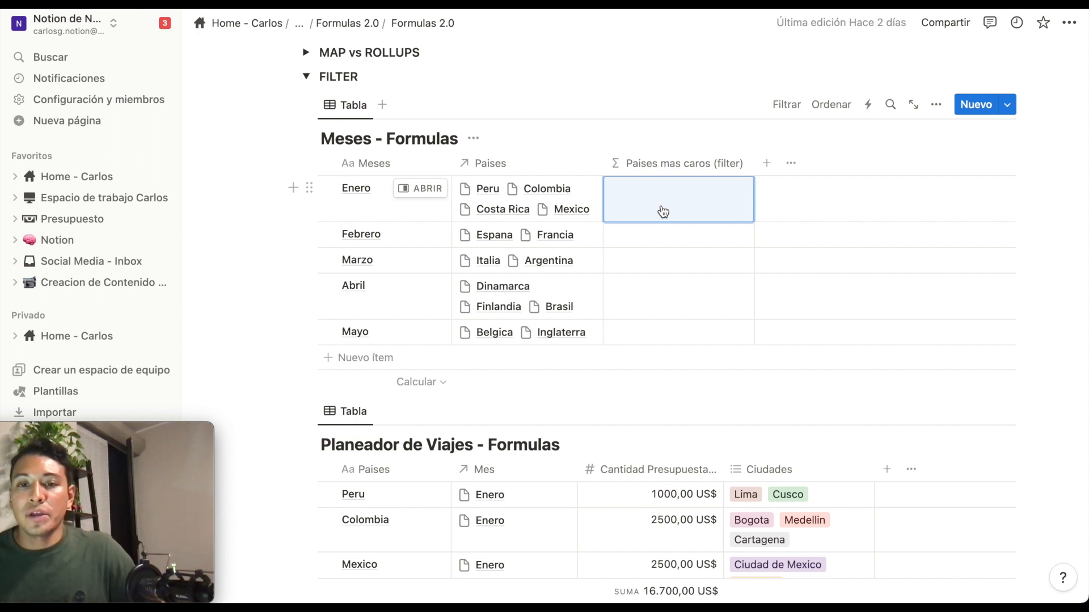
{"action": "scroll", "coordinate": [663, 211], "scroll_direction": "down", "scroll_amount": 1}
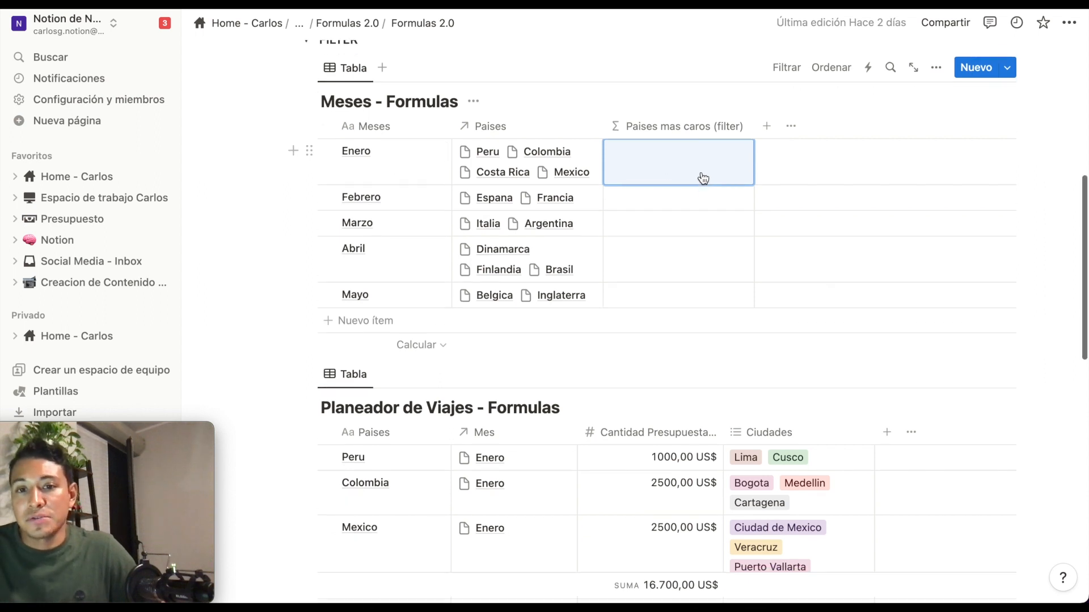
{"action": "scroll", "coordinate": [702, 178], "scroll_direction": "down", "scroll_amount": 1}
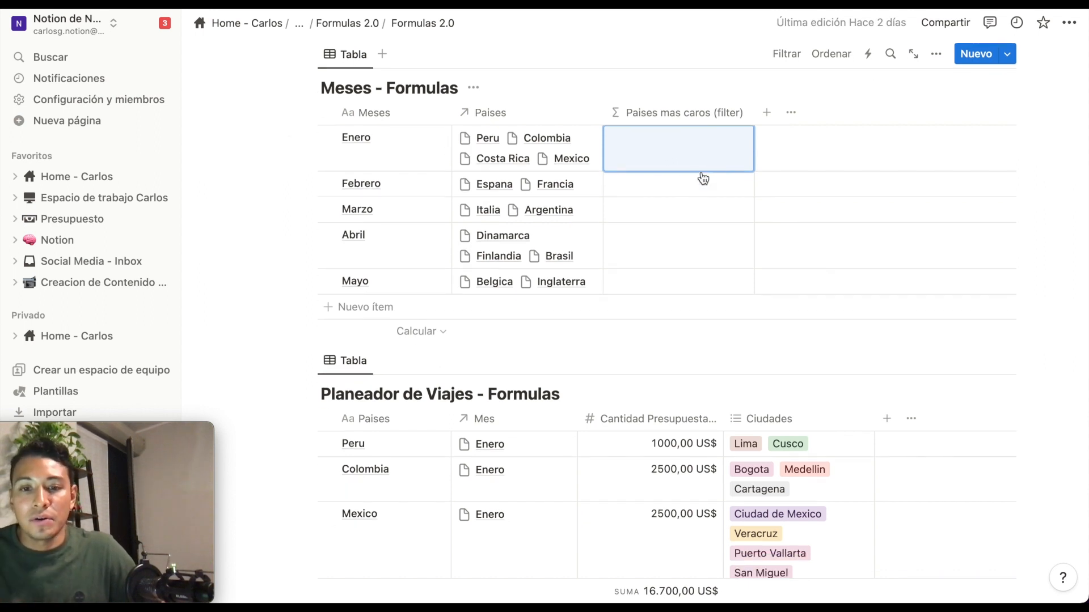
{"action": "scroll", "coordinate": [703, 178], "scroll_direction": "down", "scroll_amount": 1}
{"action": "scroll", "coordinate": [703, 178], "scroll_direction": "up", "scroll_amount": 1}
{"action": "scroll", "coordinate": [703, 179], "scroll_direction": "up", "scroll_amount": 1}
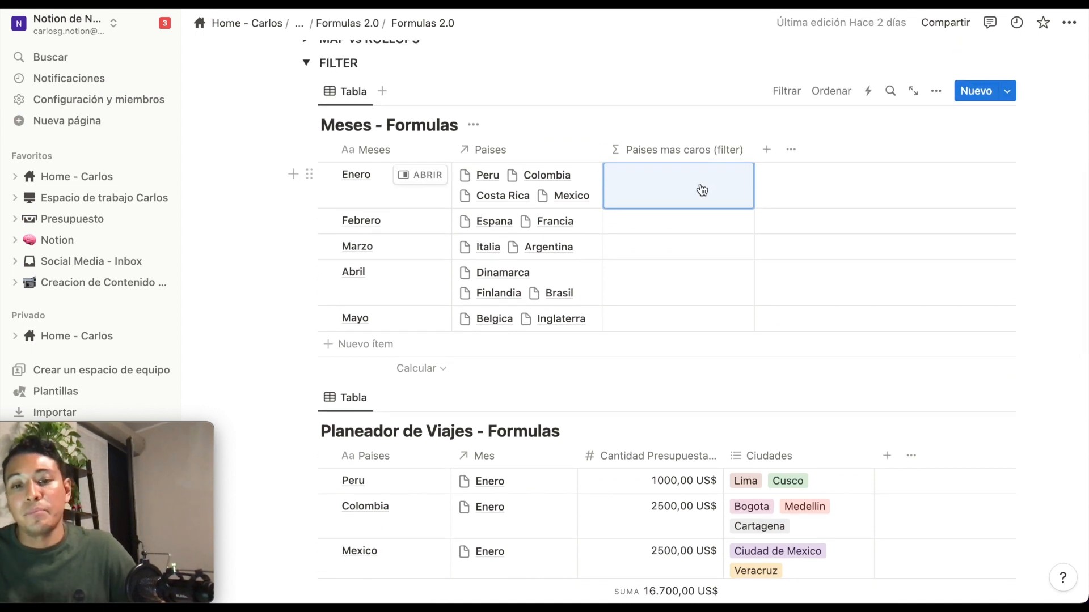
{"action": "scroll", "coordinate": [702, 189], "scroll_direction": "down", "scroll_amount": 1}
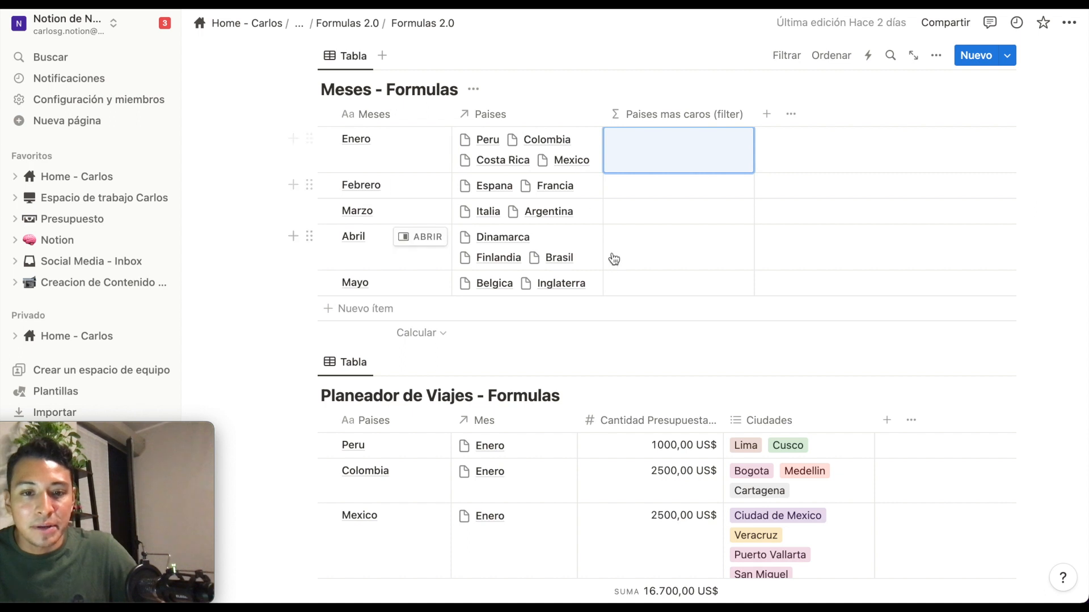
{"action": "scroll", "coordinate": [610, 255], "scroll_direction": "down", "scroll_amount": 5}
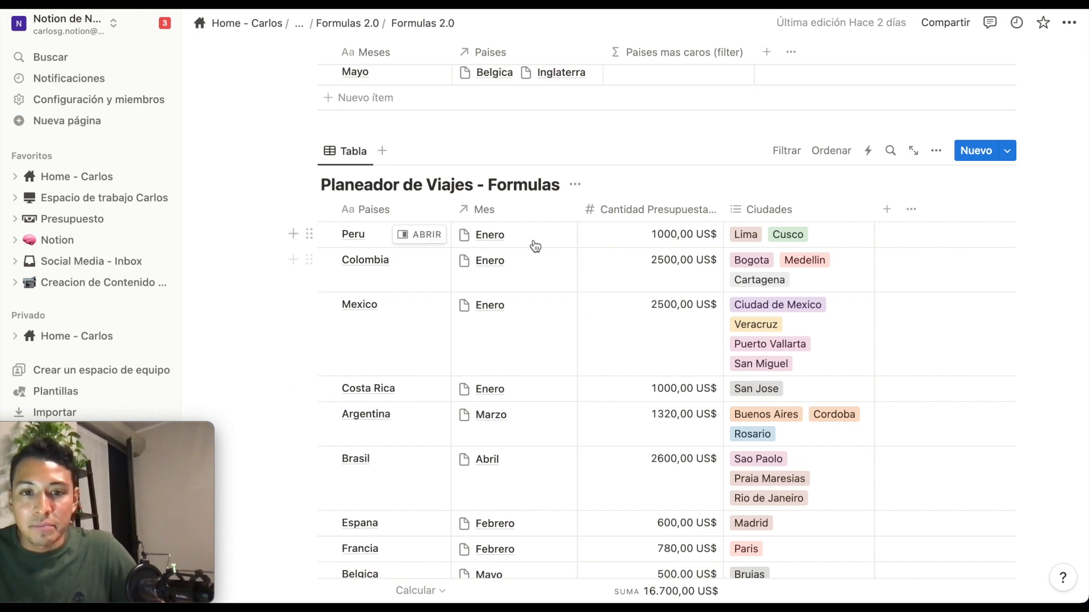
Start the Paises mas caros (filter) formula in the Meses - Formulas table with Paises.filter(.
{"action": "scroll", "coordinate": [651, 270], "scroll_direction": "up", "scroll_amount": 10}
{"action": "left_click", "coordinate": [653, 248]}
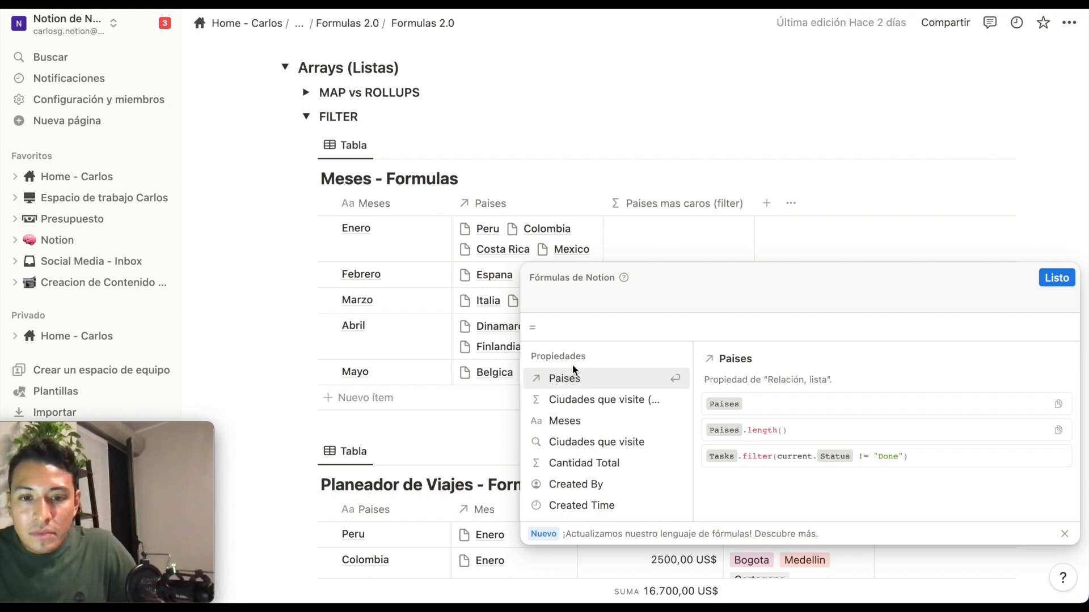
{"action": "left_click", "coordinate": [566, 379]}
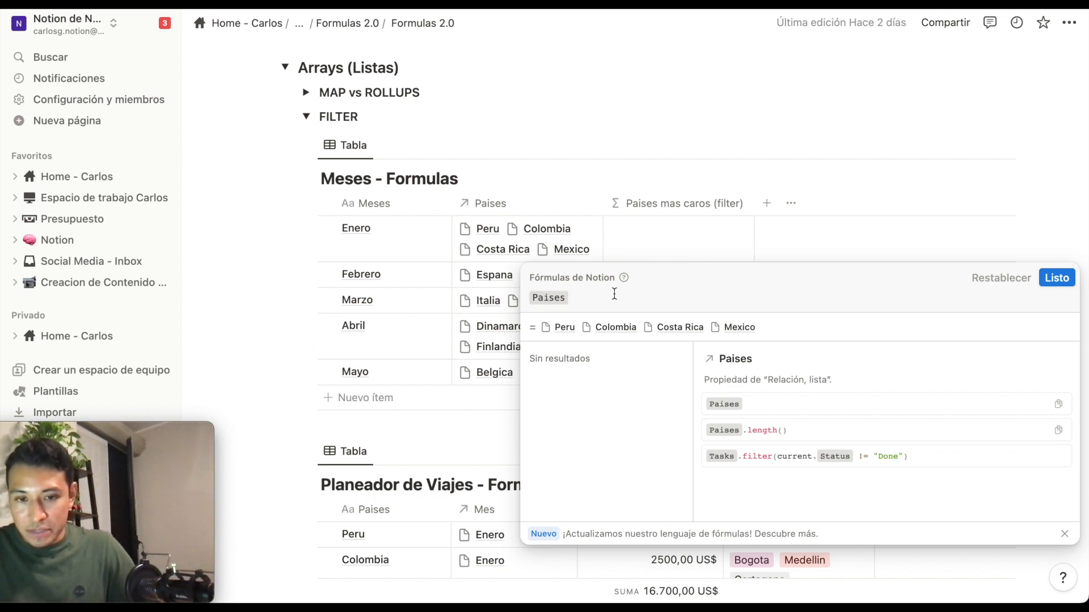
{"action": "type", "text": ".filter"}
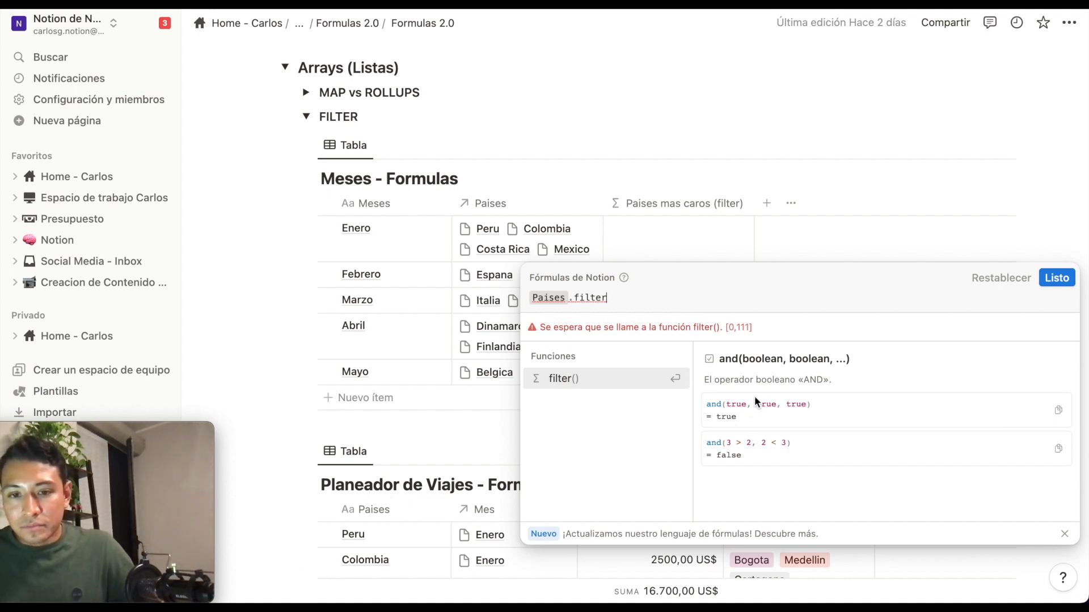
{"action": "type", "text": "("}
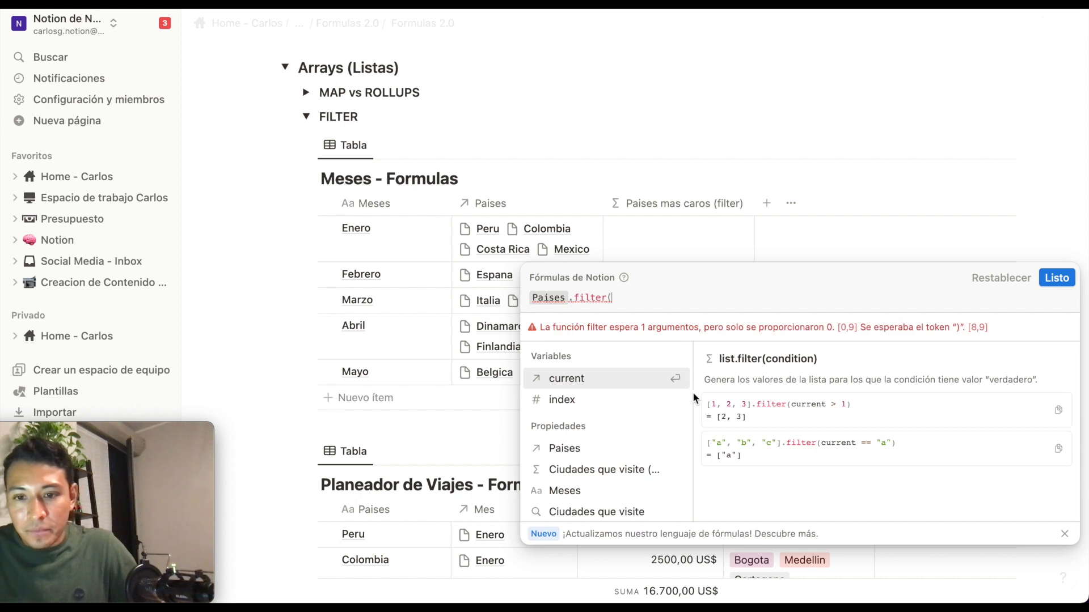
{"action": "key", "text": "BackSpace"}
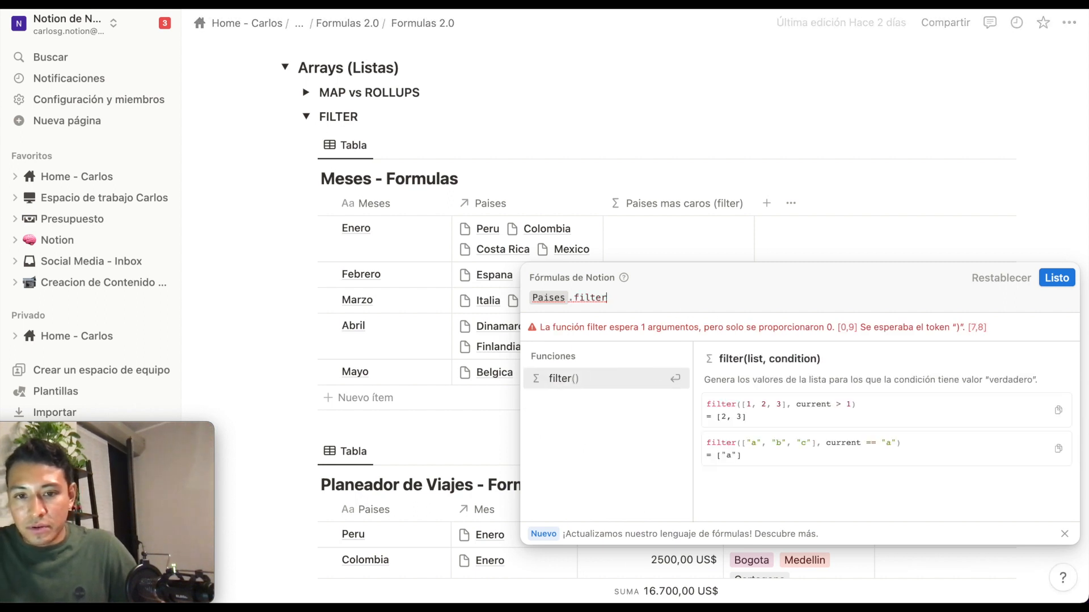
{"action": "type", "text": "("}
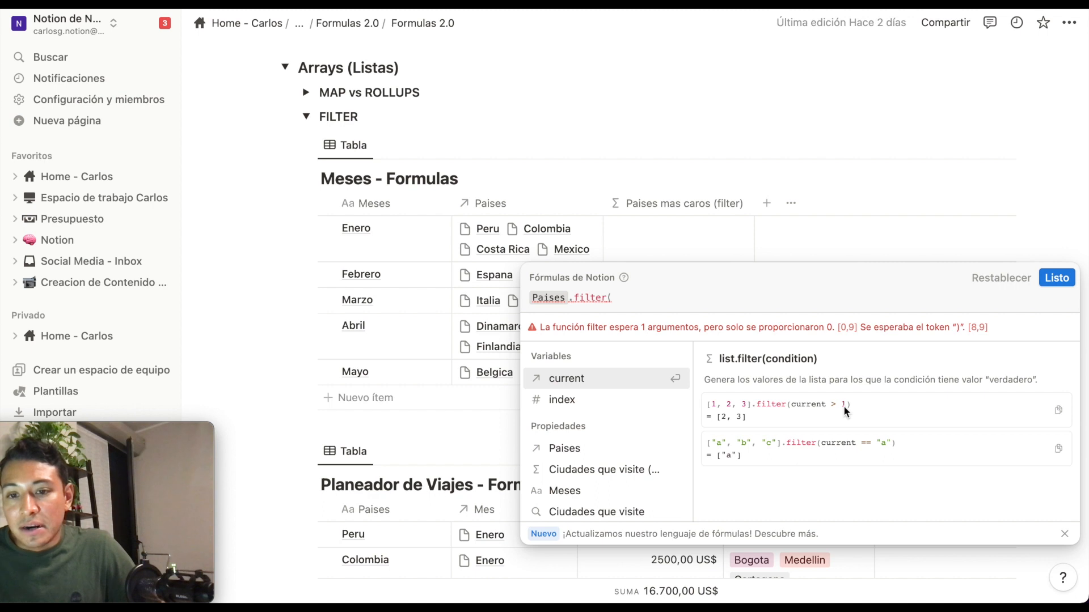
Complete the filter condition as current.Cantidad Presupuestada>2000 and apply the formula to the column.
{"action": "left_click", "coordinate": [576, 377]}
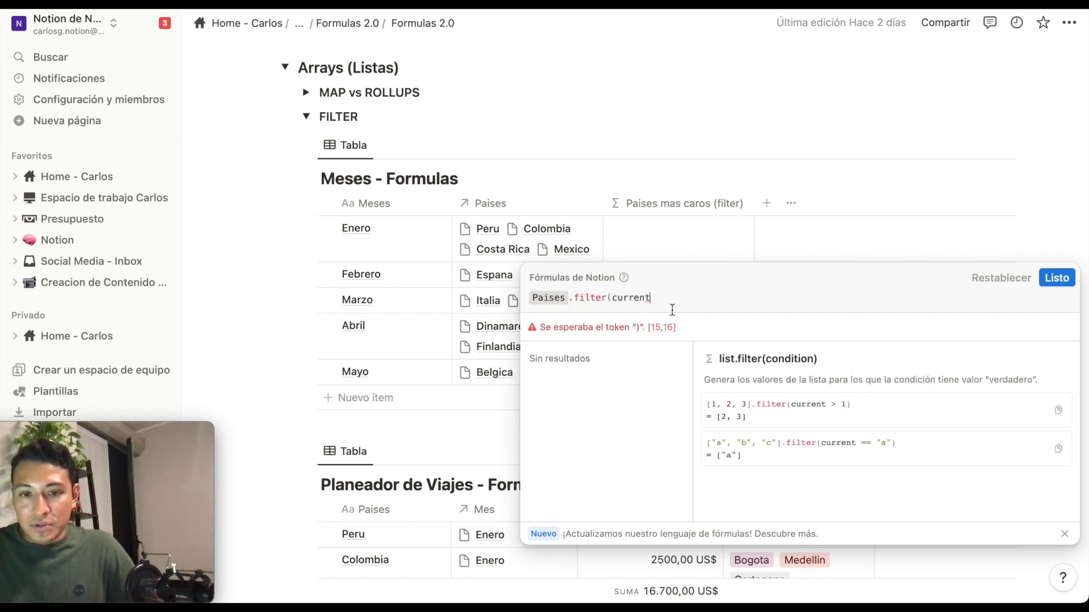
{"action": "type", "text": ","}
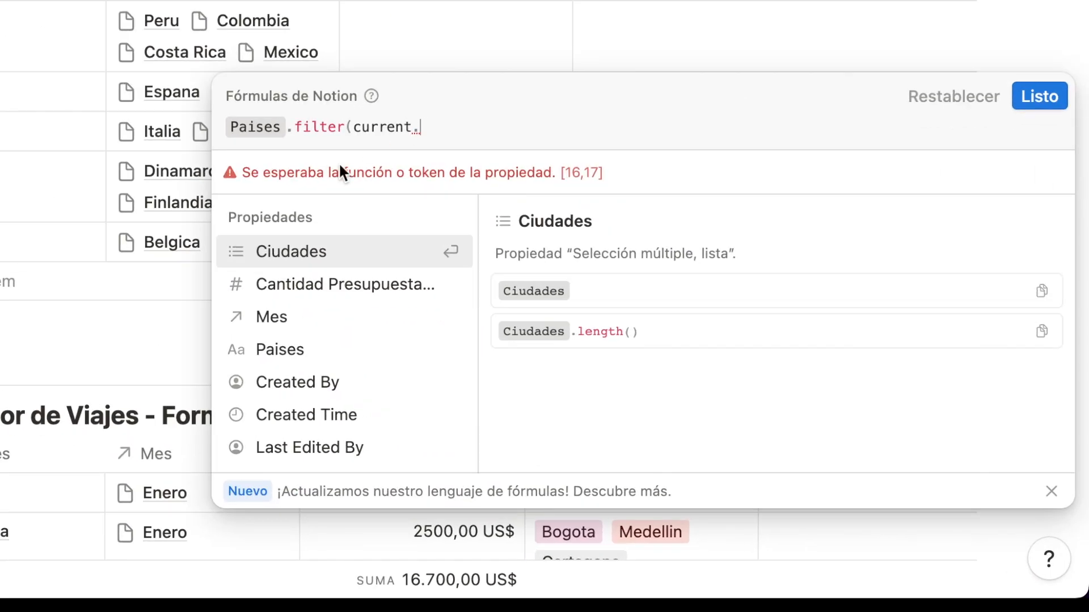
{"action": "left_click", "coordinate": [305, 285]}
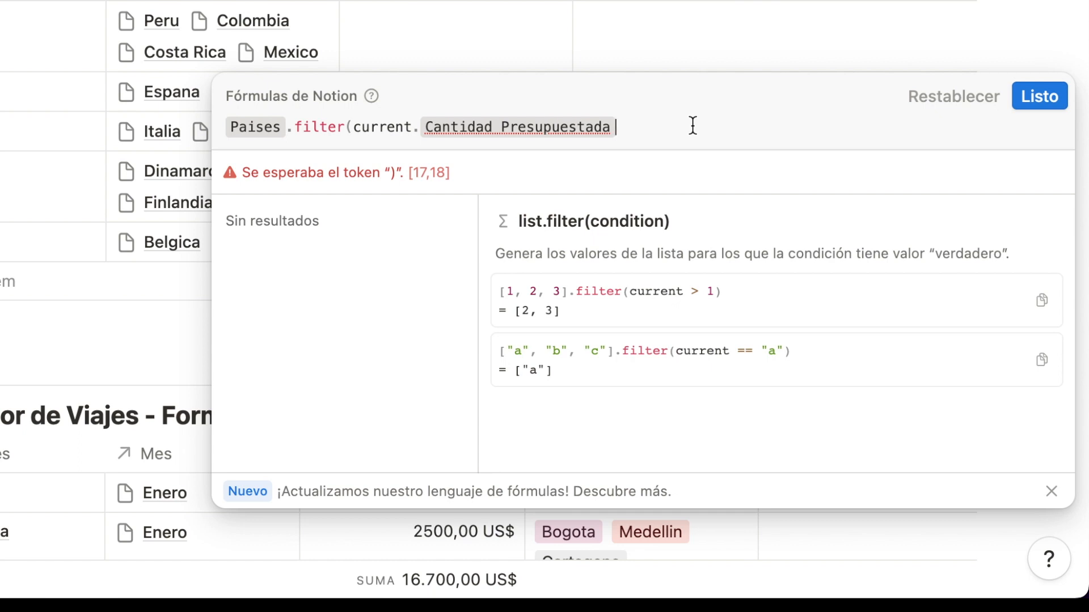
{"action": "type", "text": ">"}
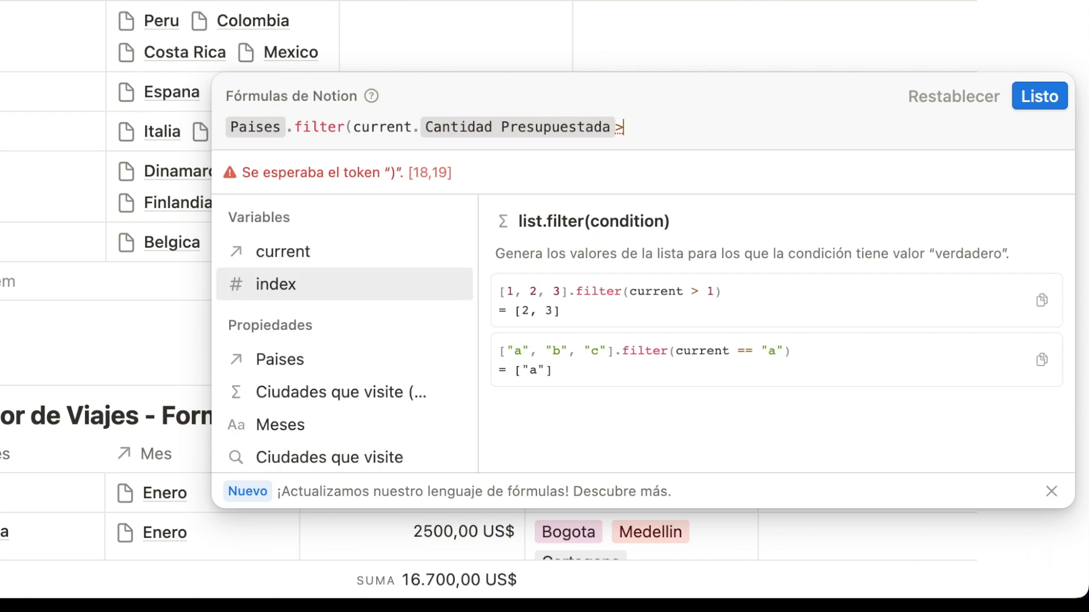
{"action": "type", "text": "2000"}
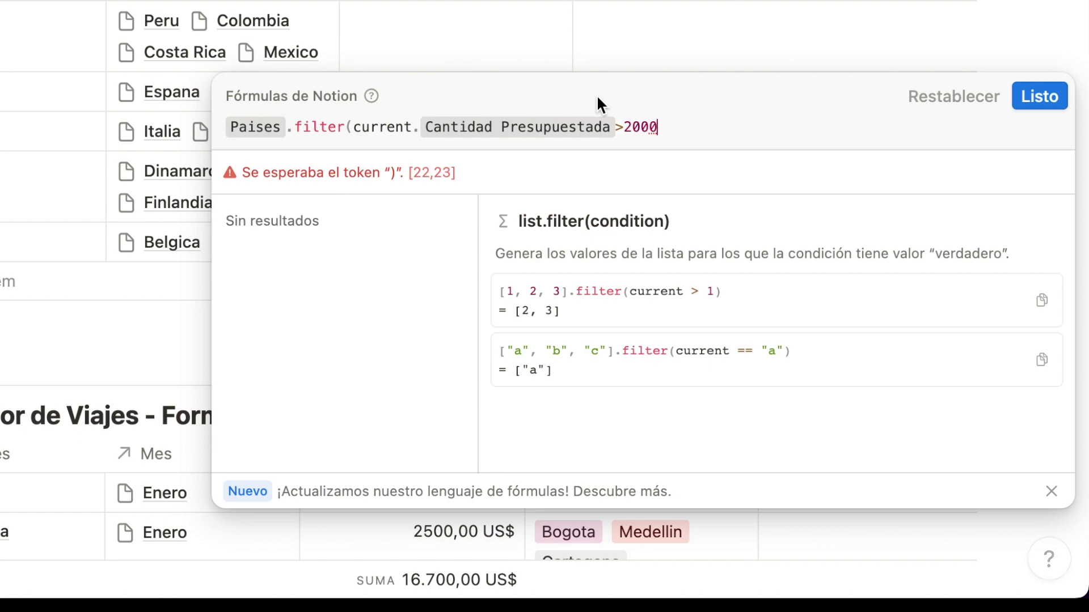
{"action": "type", "text": ")"}
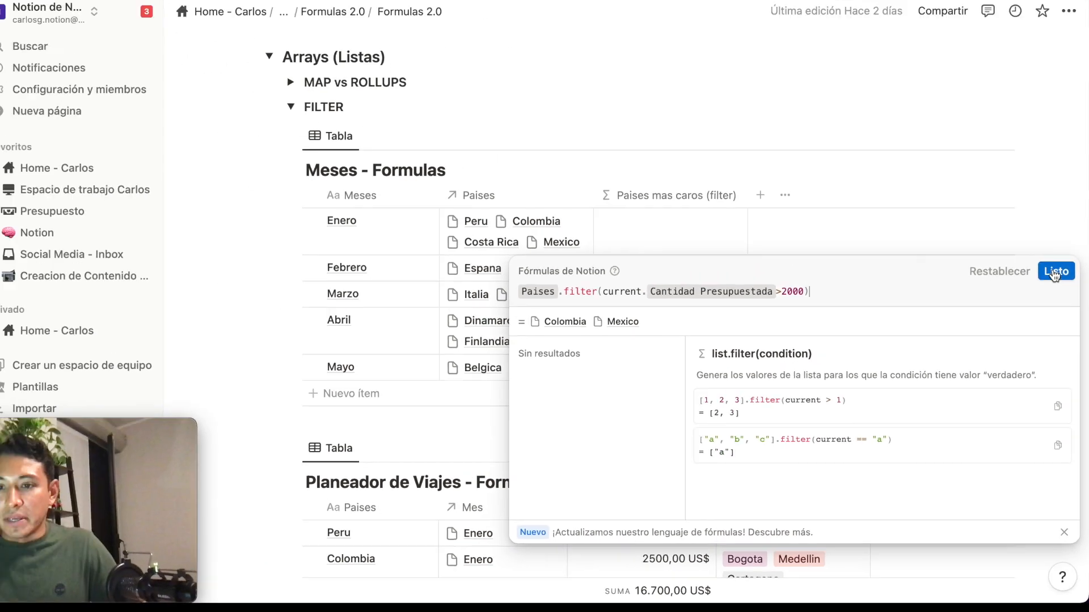
{"action": "left_click", "coordinate": [1054, 275]}
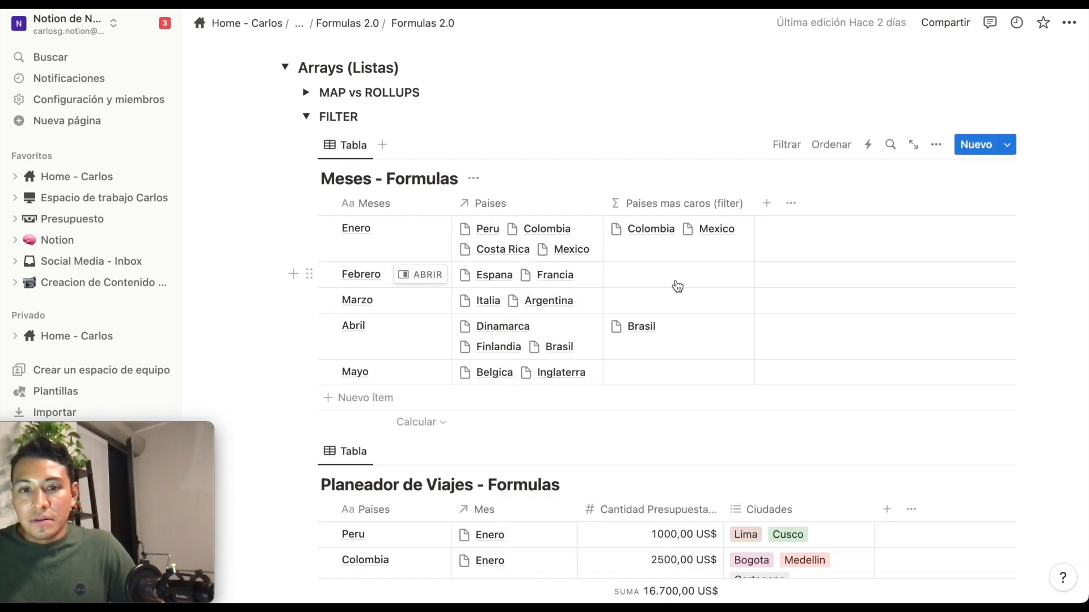
Compare the countries in Paises mas caros (filter) with their budgeted amounts and review the column's formula.
{"action": "scroll", "coordinate": [618, 216], "scroll_direction": "down", "scroll_amount": 5}
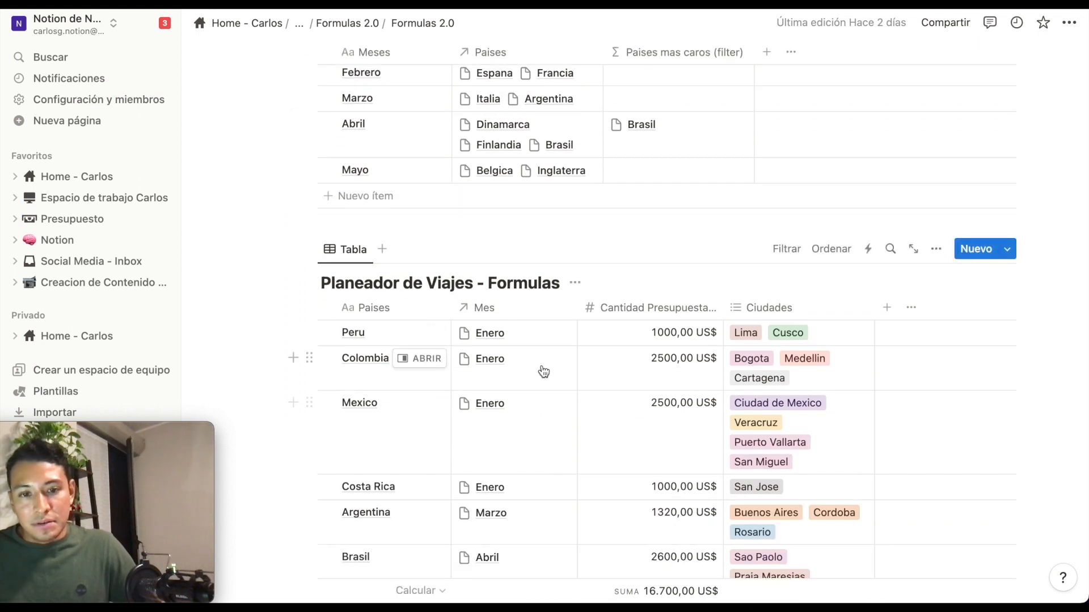
{"action": "scroll", "coordinate": [689, 410], "scroll_direction": "up", "scroll_amount": 3}
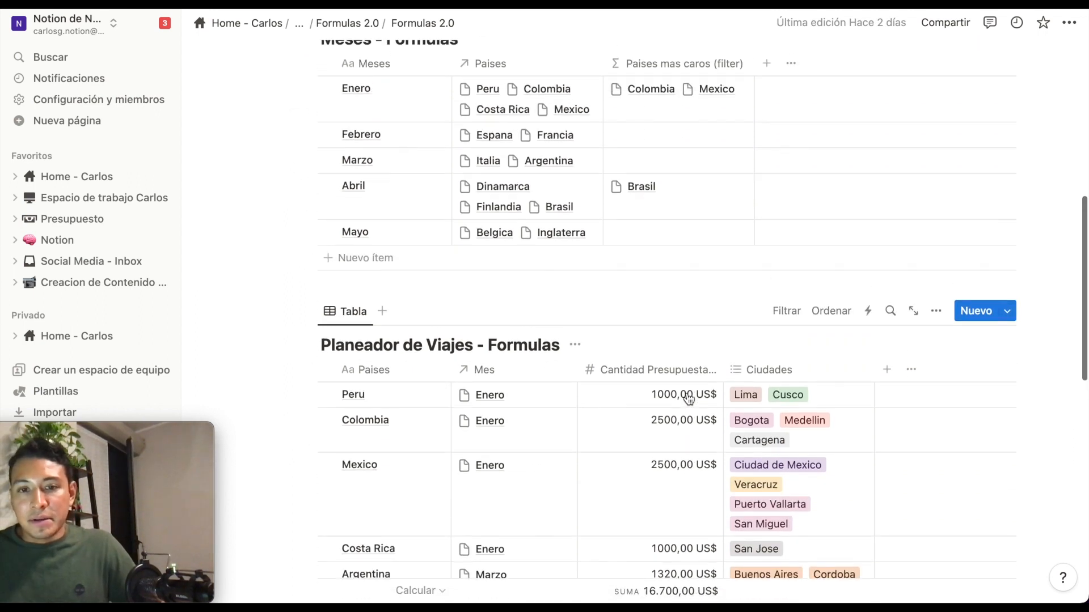
{"action": "scroll", "coordinate": [685, 406], "scroll_direction": "up", "scroll_amount": 3}
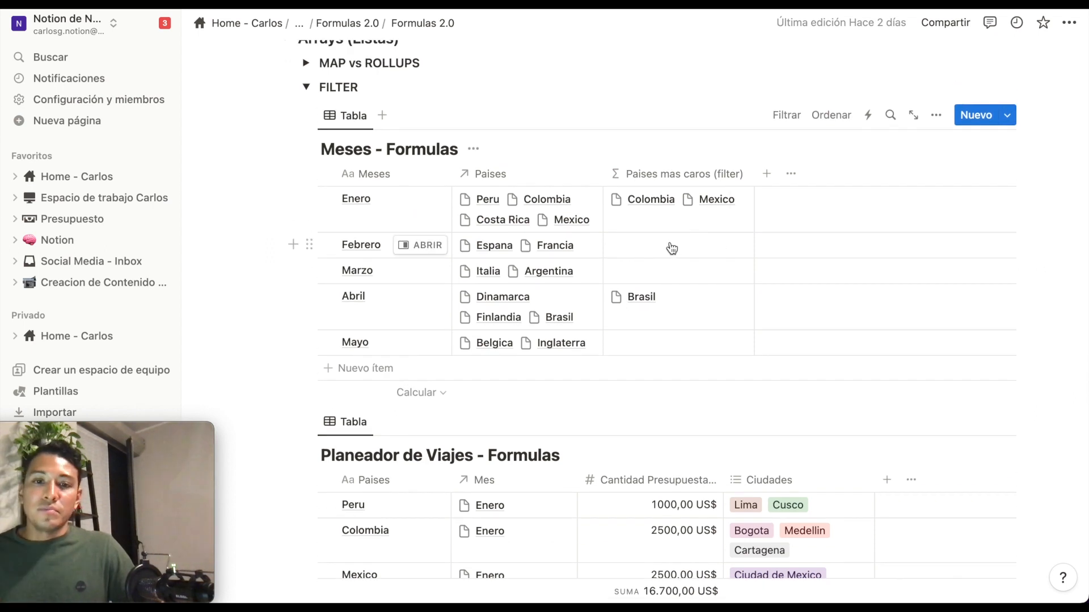
{"action": "left_click", "coordinate": [694, 226]}
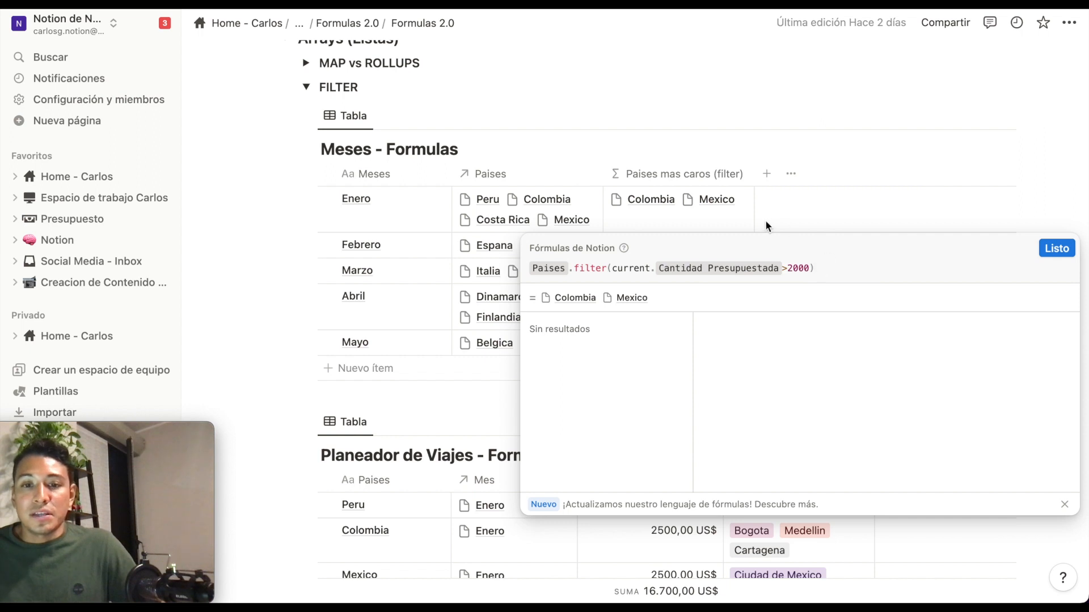
{"action": "key", "text": "Escape"}
{"action": "scroll", "coordinate": [724, 372], "scroll_direction": "down", "scroll_amount": 3}
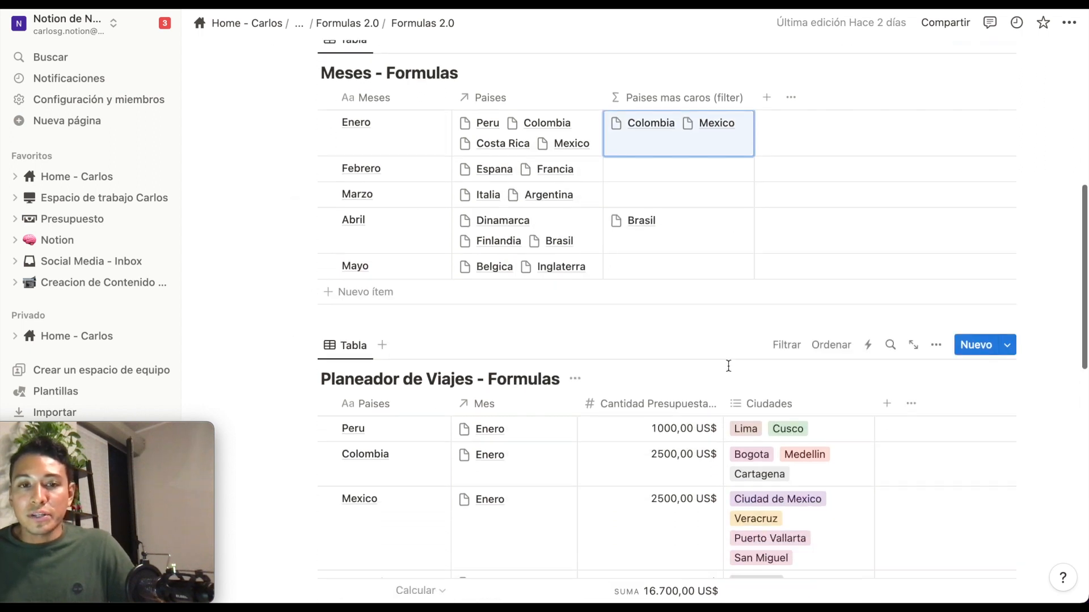
{"action": "scroll", "coordinate": [729, 364], "scroll_direction": "up", "scroll_amount": 5}
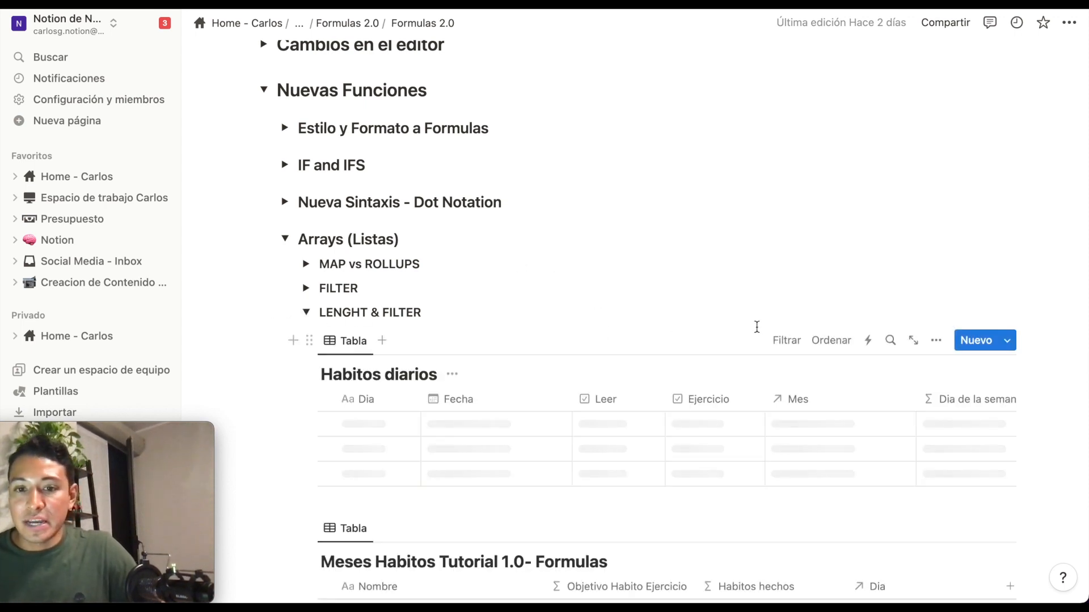
Examine the Habitos diarios table's dates, Leer and Ejercicio checkboxes and Mes relation, and the Meses Habitos Tutorial 1.0- Formulas table.
{"action": "scroll", "coordinate": [753, 322], "scroll_direction": "down", "scroll_amount": 3}
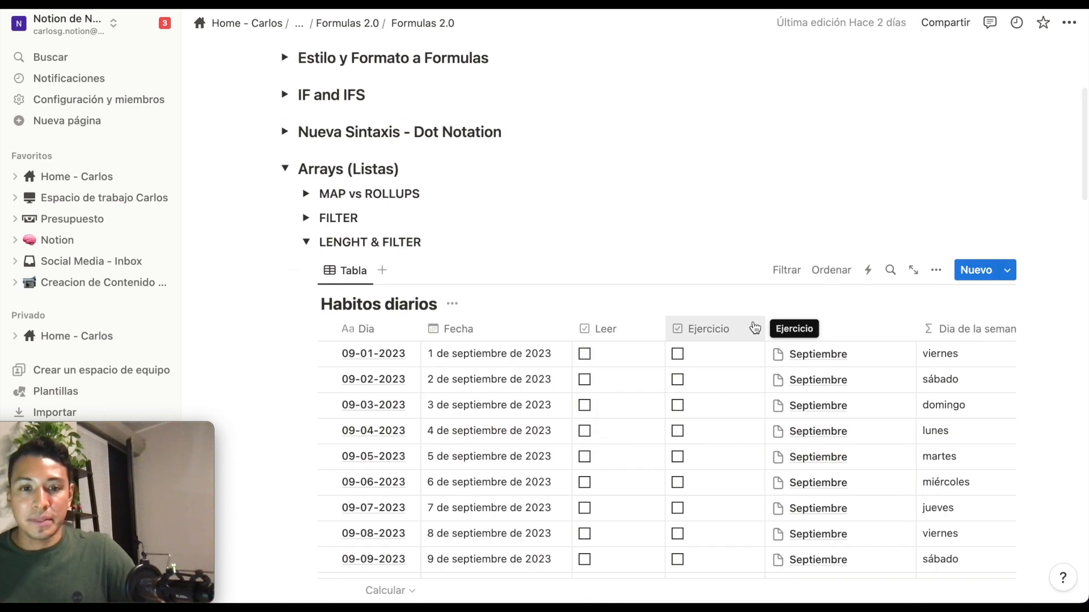
{"action": "scroll", "coordinate": [749, 292], "scroll_direction": "down", "scroll_amount": 3}
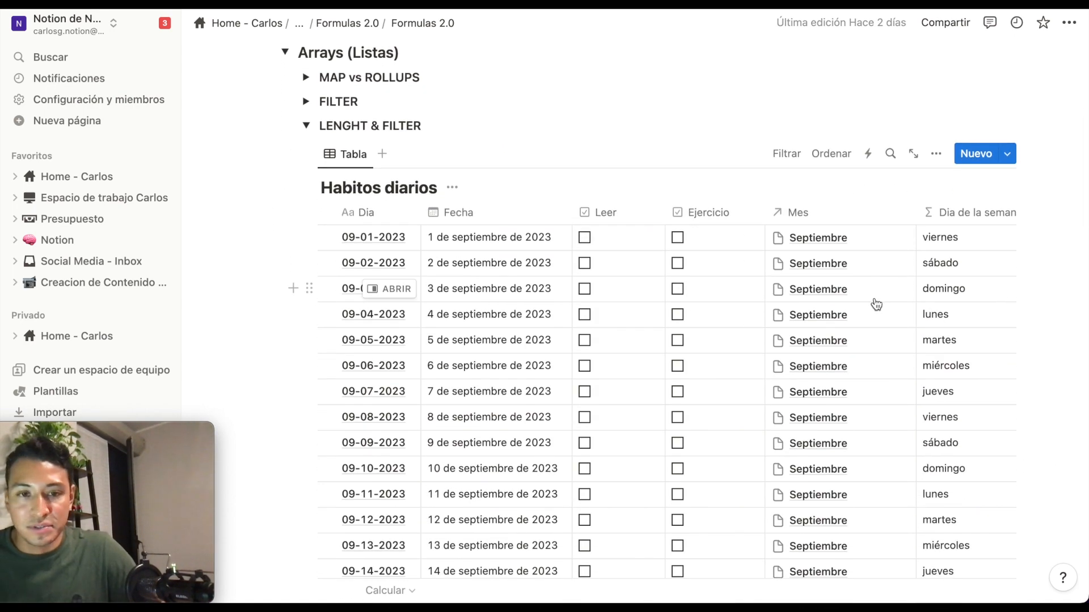
{"action": "scroll", "coordinate": [876, 304], "scroll_direction": "down", "scroll_amount": 2}
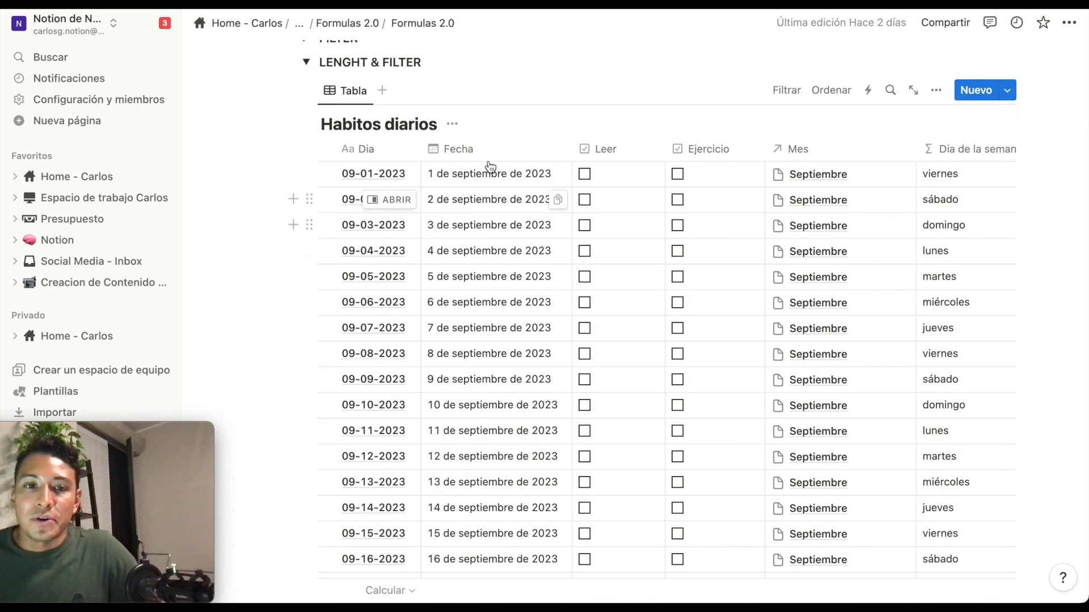
{"action": "scroll", "coordinate": [423, 204], "scroll_direction": "down", "scroll_amount": 6}
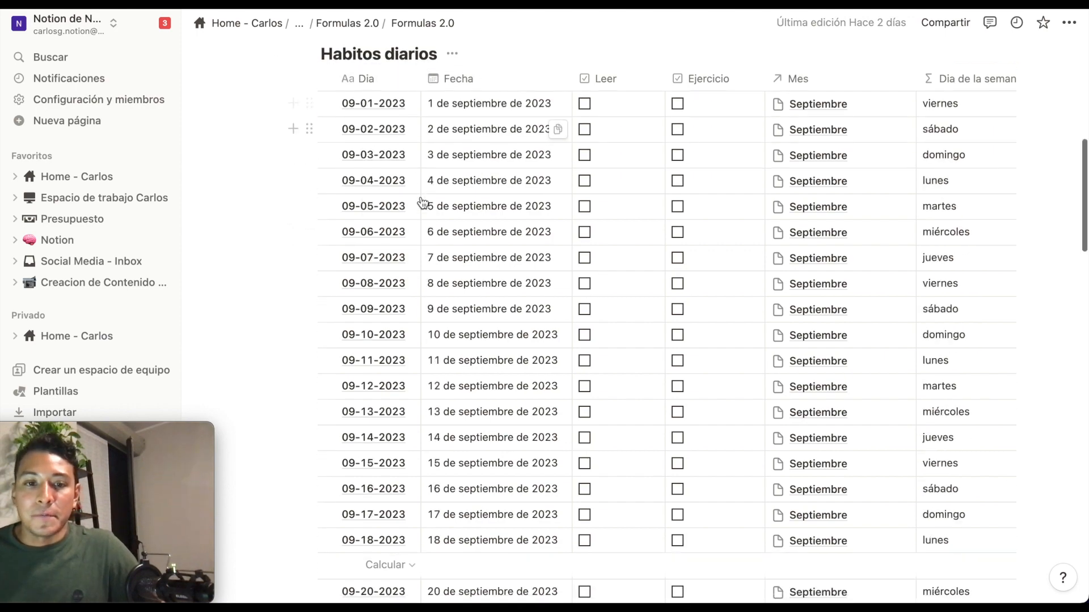
{"action": "scroll", "coordinate": [422, 204], "scroll_direction": "down", "scroll_amount": 15}
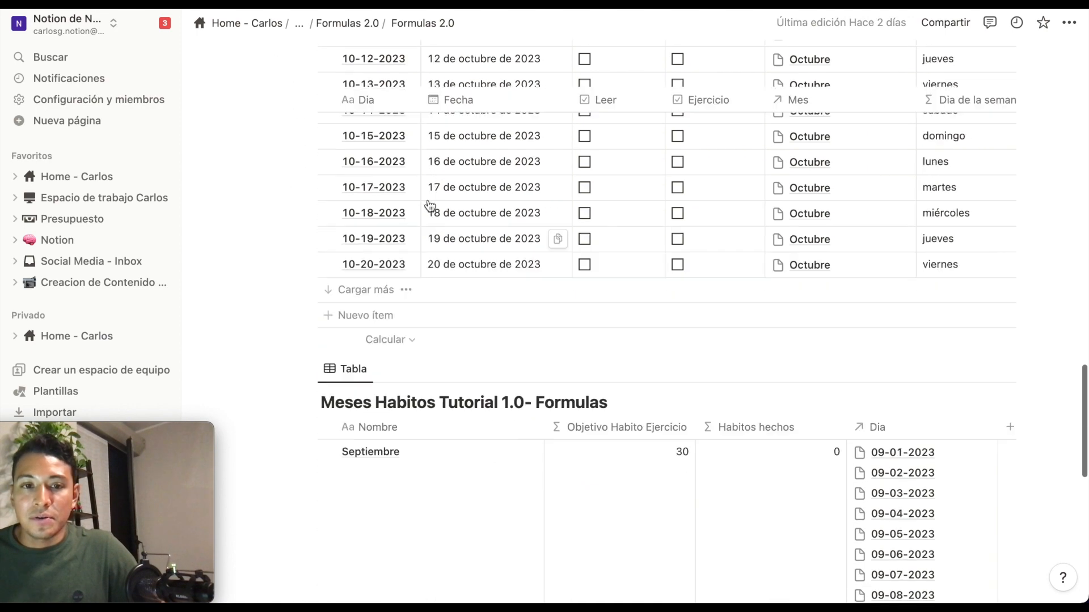
{"action": "scroll", "coordinate": [428, 207], "scroll_direction": "up", "scroll_amount": 12}
{"action": "scroll", "coordinate": [431, 206], "scroll_direction": "up", "scroll_amount": 8}
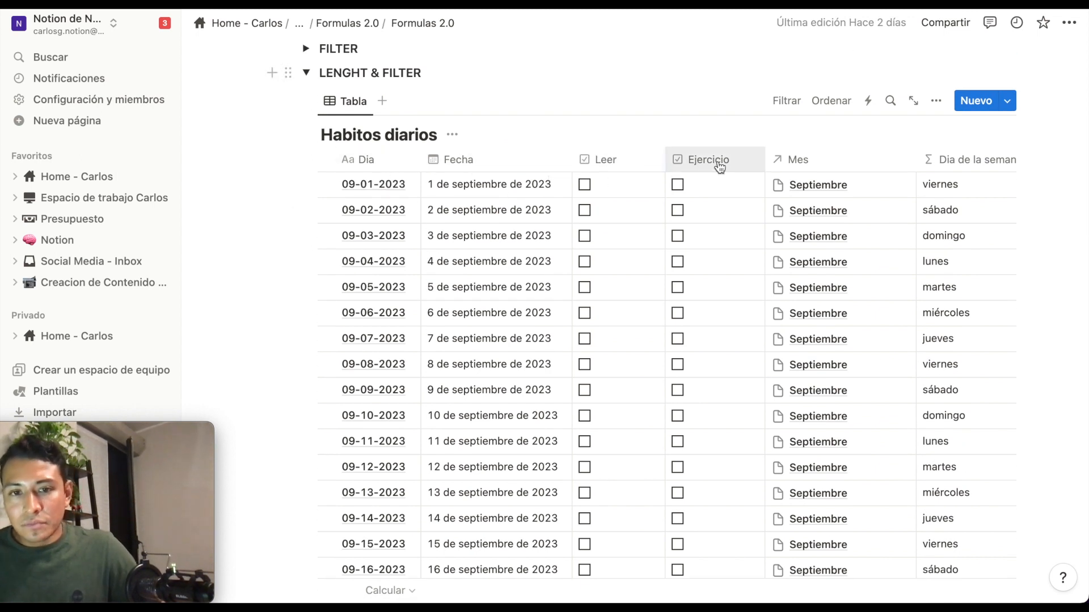
{"action": "scroll", "coordinate": [816, 165], "scroll_direction": "right", "scroll_amount": 3}
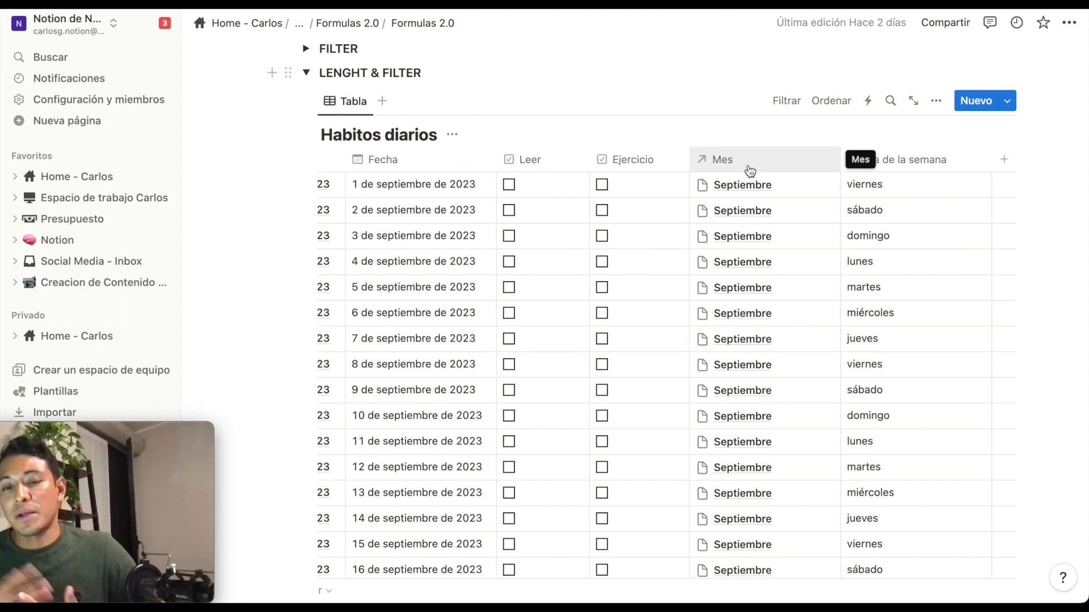
{"action": "scroll", "coordinate": [757, 188], "scroll_direction": "down", "scroll_amount": 2}
{"action": "scroll", "coordinate": [732, 227], "scroll_direction": "up", "scroll_amount": 6}
{"action": "scroll", "coordinate": [802, 411], "scroll_direction": "down", "scroll_amount": 10}
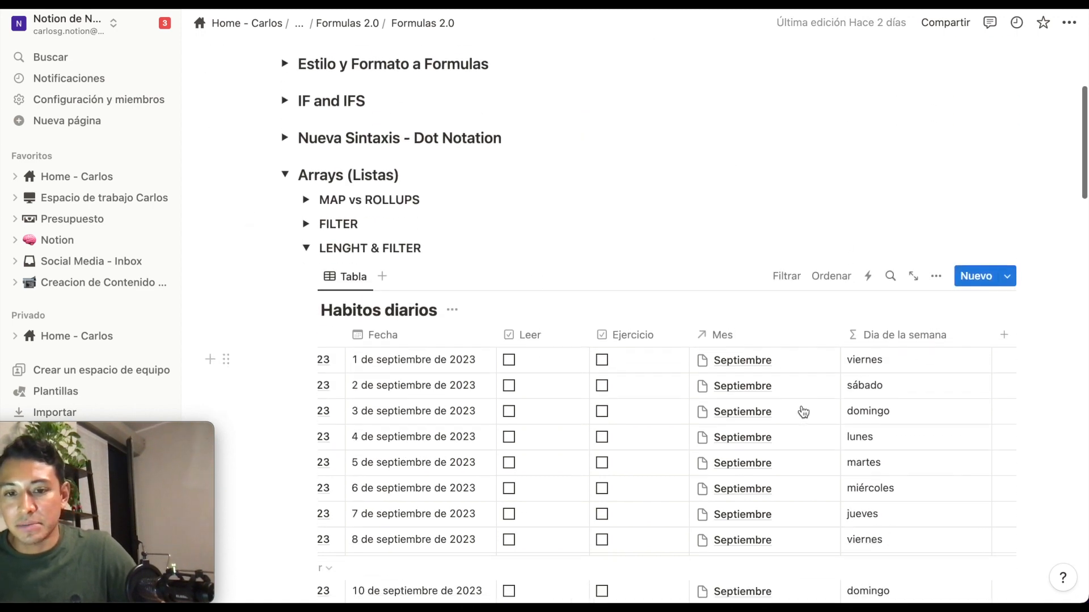
{"action": "scroll", "coordinate": [803, 411], "scroll_direction": "down", "scroll_amount": 15}
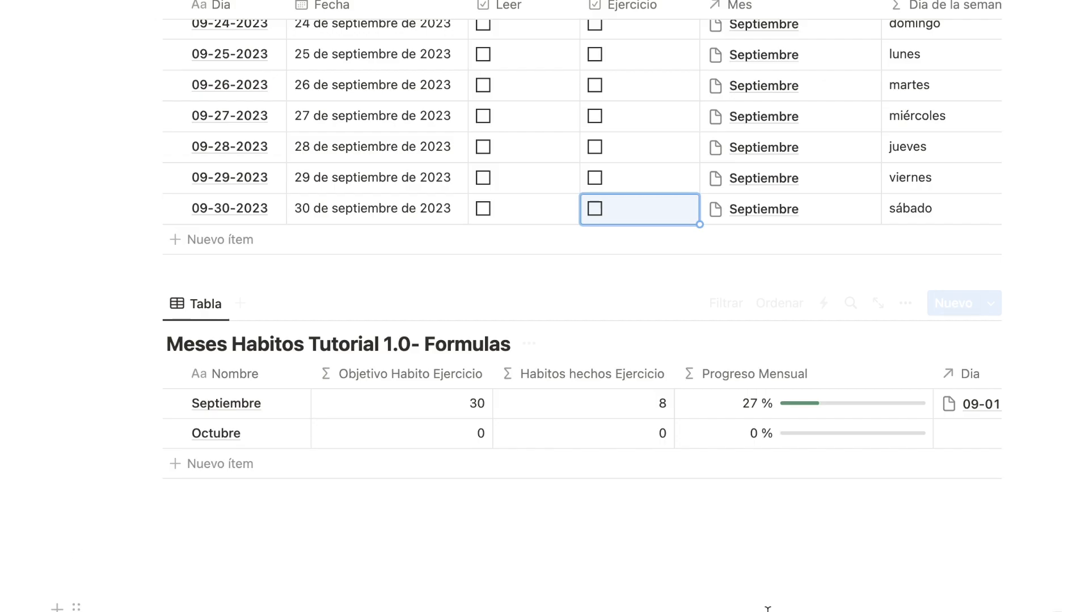
Mark Ejercicio as done for 26 through 30 September 2023 in the daily habits table.
{"action": "scroll", "coordinate": [762, 446], "scroll_direction": "up", "scroll_amount": 3}
{"action": "scroll", "coordinate": [763, 443], "scroll_direction": "down", "scroll_amount": 2}
{"action": "scroll", "coordinate": [763, 443], "scroll_direction": "down", "scroll_amount": 3}
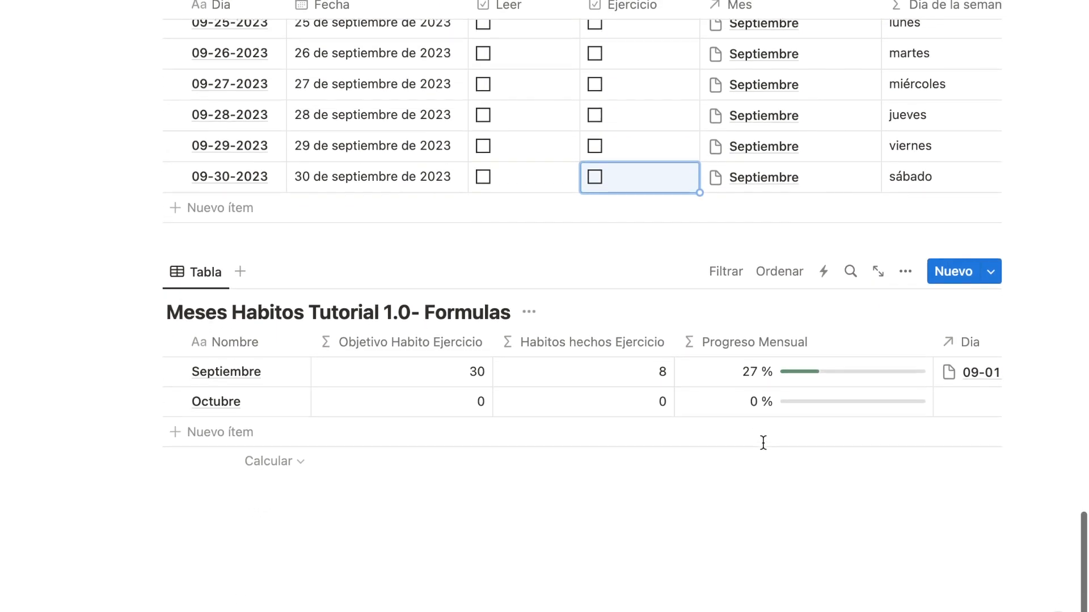
{"action": "left_click", "coordinate": [594, 49]}
{"action": "left_click", "coordinate": [598, 83]}
{"action": "left_click", "coordinate": [598, 113]}
{"action": "left_click", "coordinate": [598, 144]}
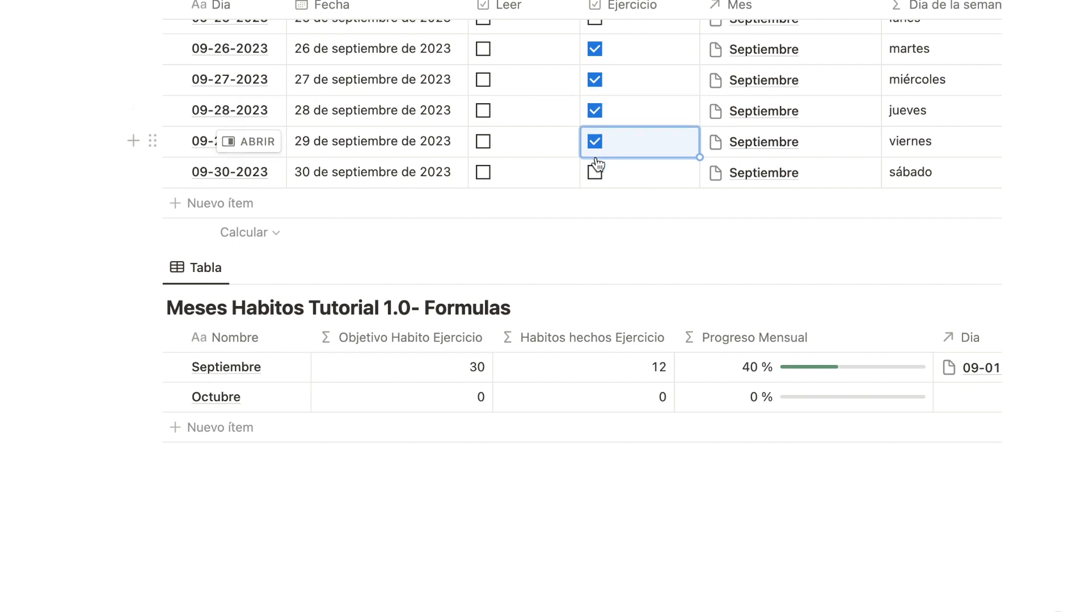
{"action": "left_click", "coordinate": [596, 175]}
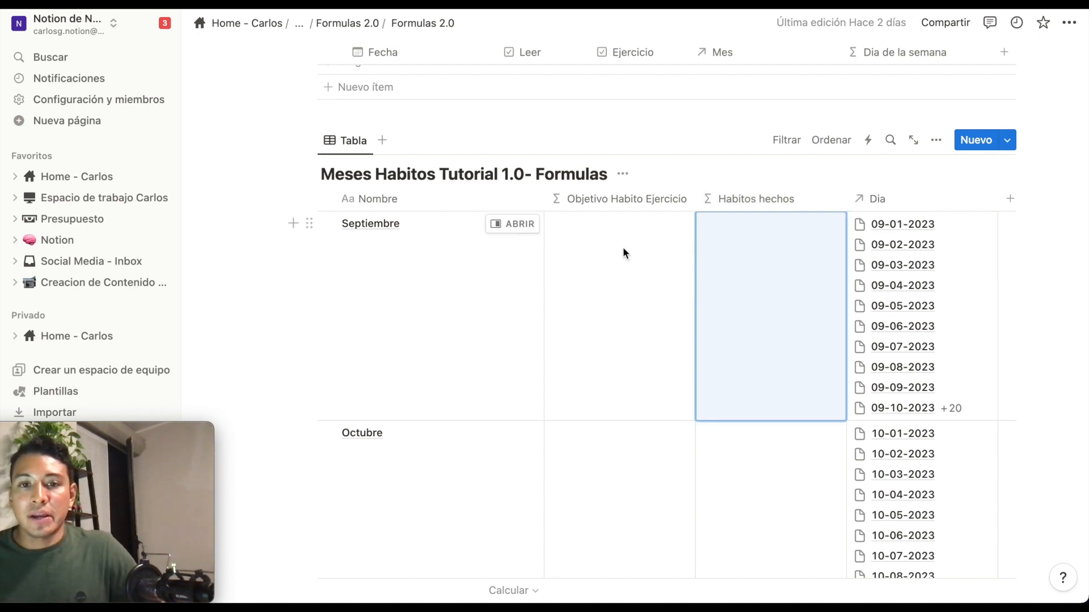
Try the length() function on a quoted first name in the Objetivo Habito Ejercicio formula, and select the whole expression.
{"action": "key", "text": "Return"}
{"action": "type", "text": "lengt"}
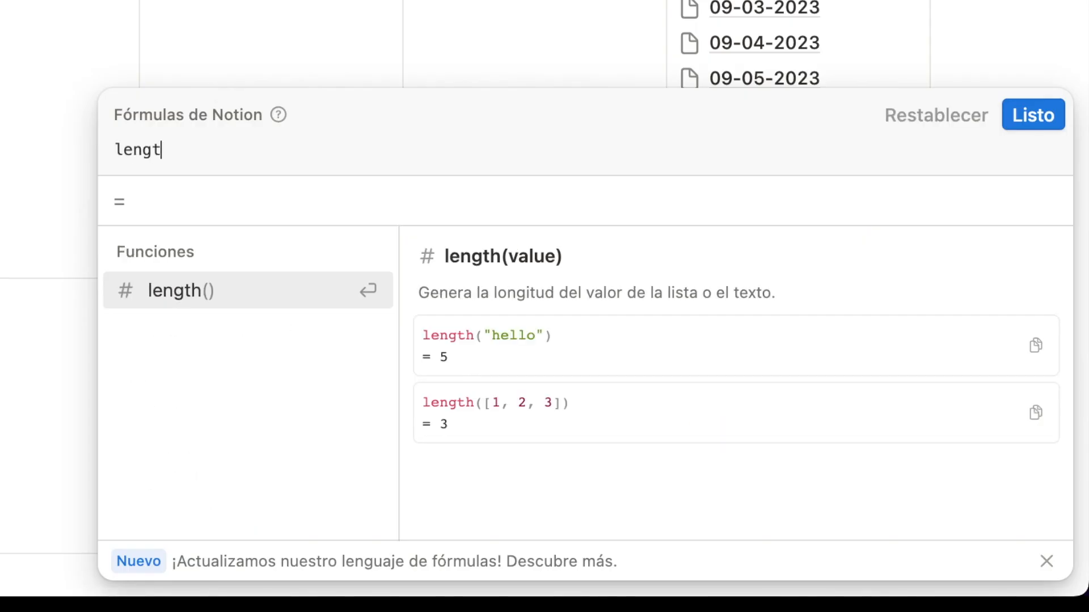
{"action": "left_click", "coordinate": [182, 299]}
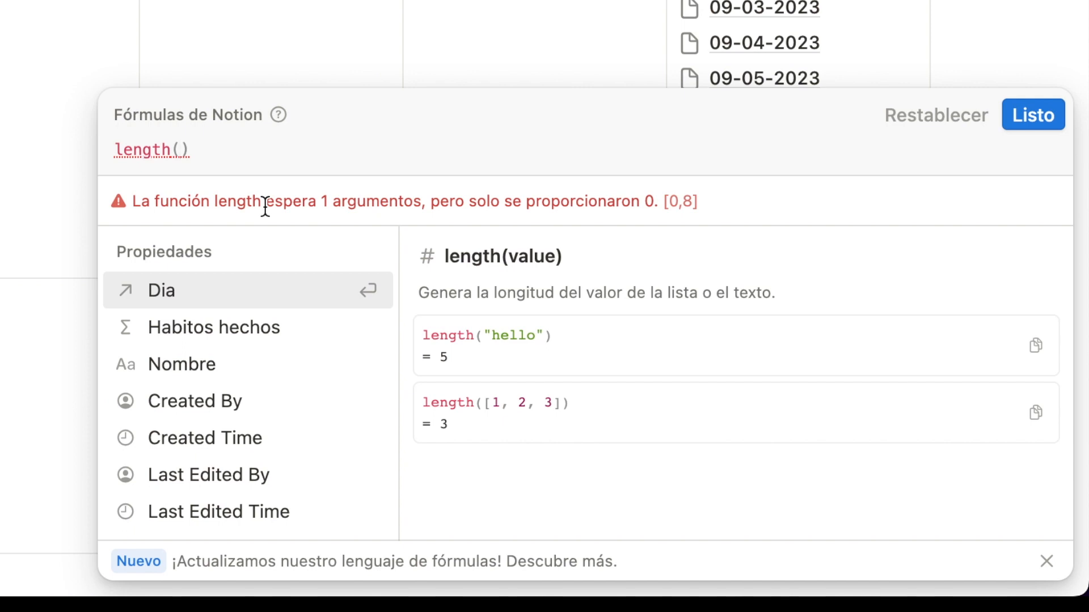
{"action": "type", "text": "\"carlos\""}
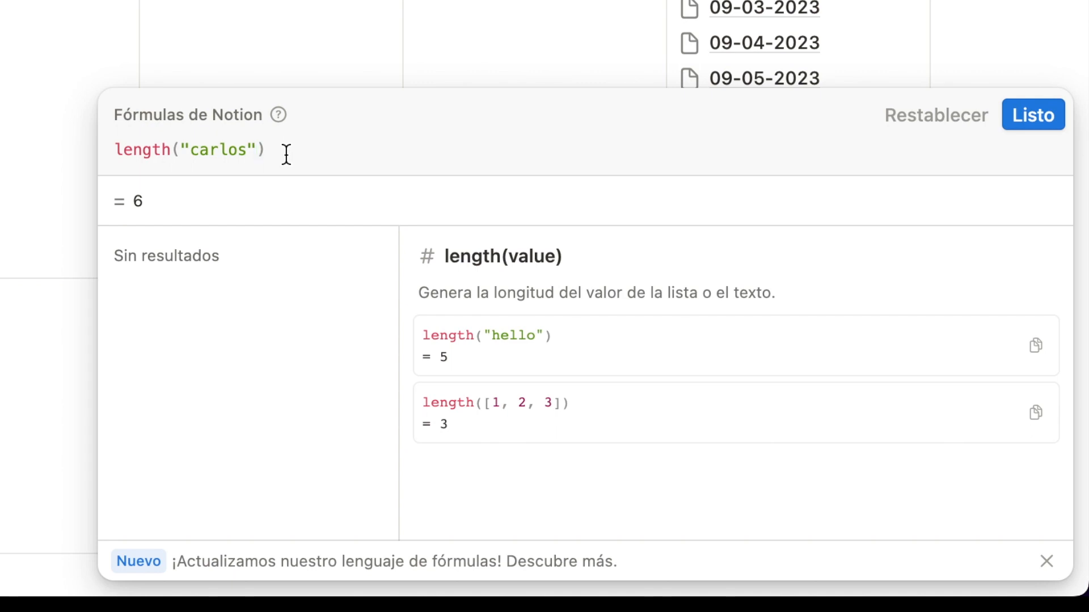
{"action": "left_click_drag", "start_coordinate": [286, 152], "coordinate": [122, 149]}
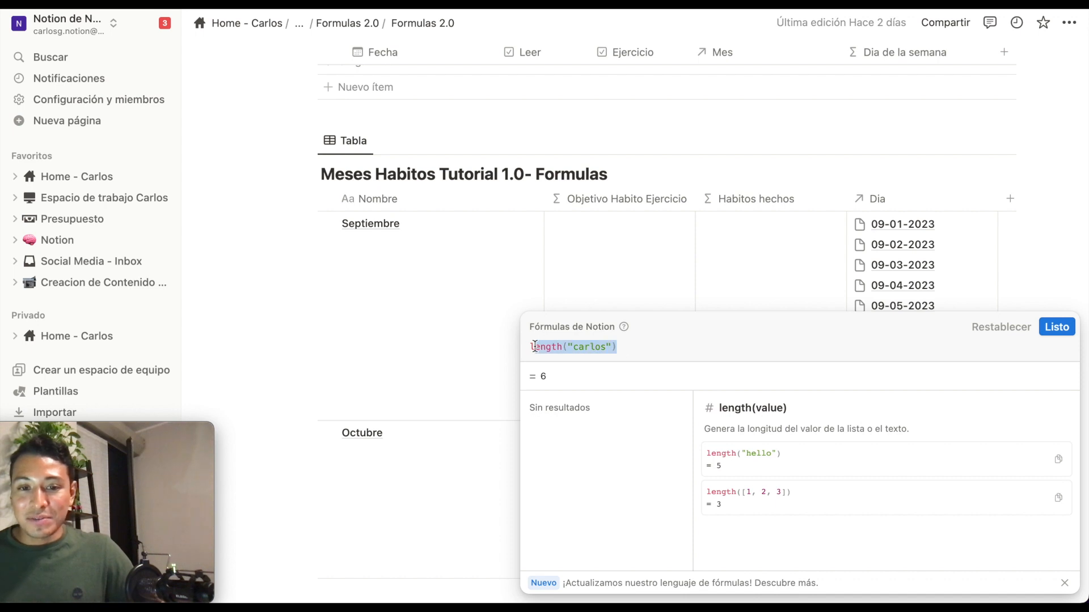
Clear the test length() expression from the Objetivo Habito Ejercicio formula and close the formula editor.
{"action": "left_click_drag", "start_coordinate": [532, 347], "coordinate": [529, 347]}
{"action": "key", "text": "BackSpace"}
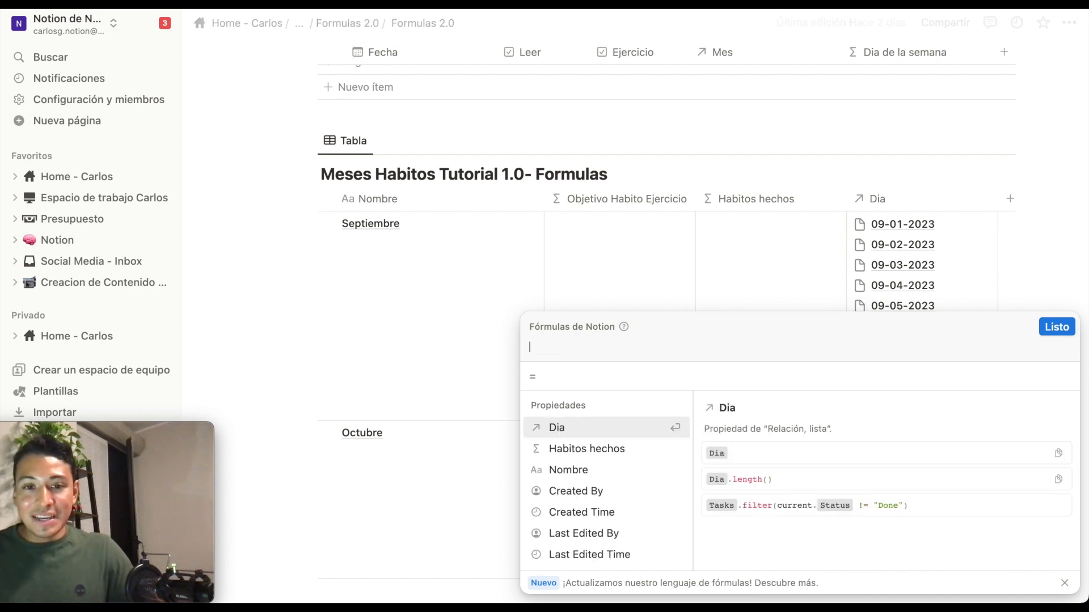
{"action": "left_click", "coordinate": [631, 254]}
Review the September and October days in Habitos diarios alongside the months and Dia relation in Meses Habitos Tutorial 1.0- Formulas.
{"action": "scroll", "coordinate": [632, 238], "scroll_direction": "up", "scroll_amount": 3}
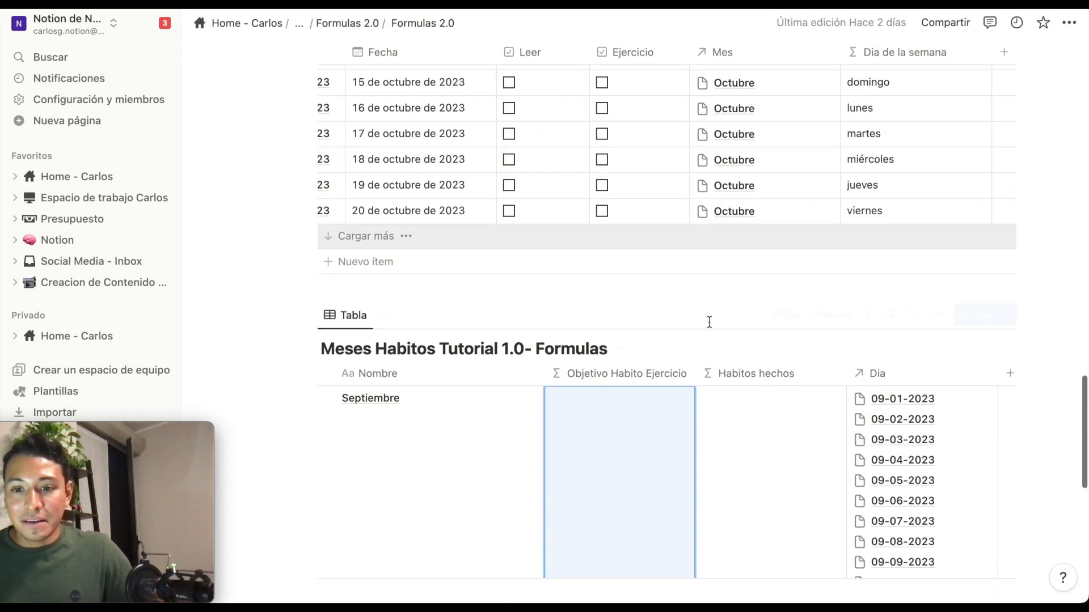
{"action": "scroll", "coordinate": [708, 354], "scroll_direction": "down", "scroll_amount": 1}
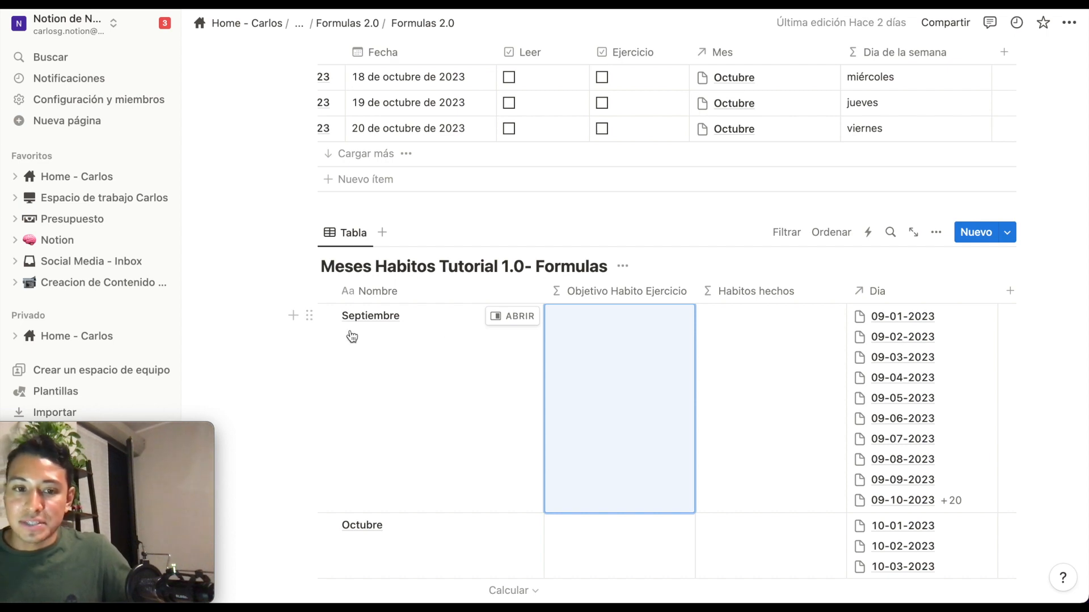
{"action": "scroll", "coordinate": [681, 192], "scroll_direction": "up", "scroll_amount": 10}
{"action": "scroll", "coordinate": [682, 196], "scroll_direction": "up", "scroll_amount": 10}
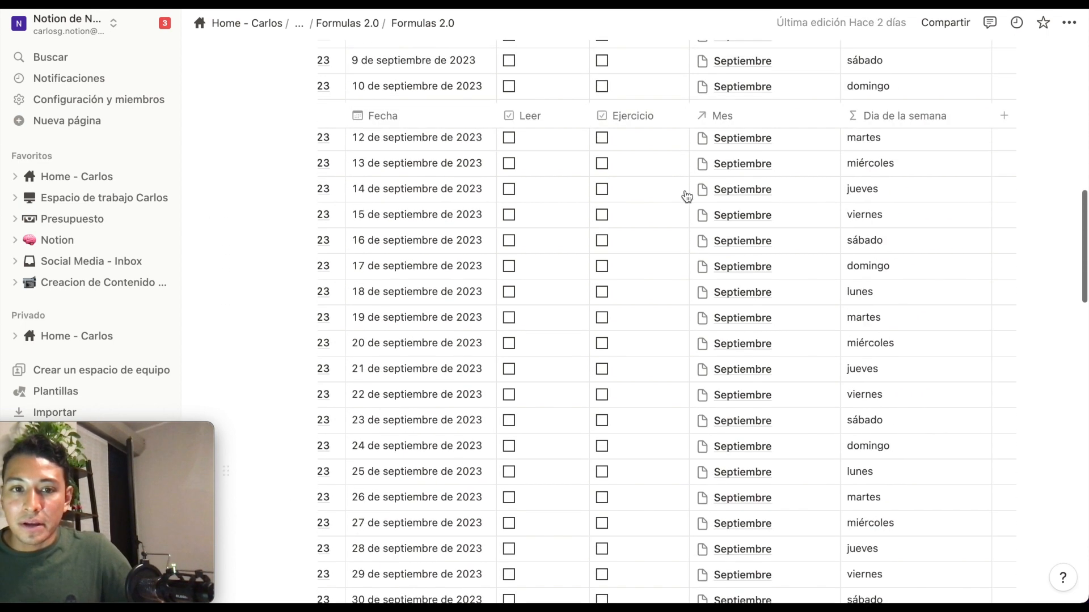
{"action": "scroll", "coordinate": [627, 223], "scroll_direction": "down", "scroll_amount": 13}
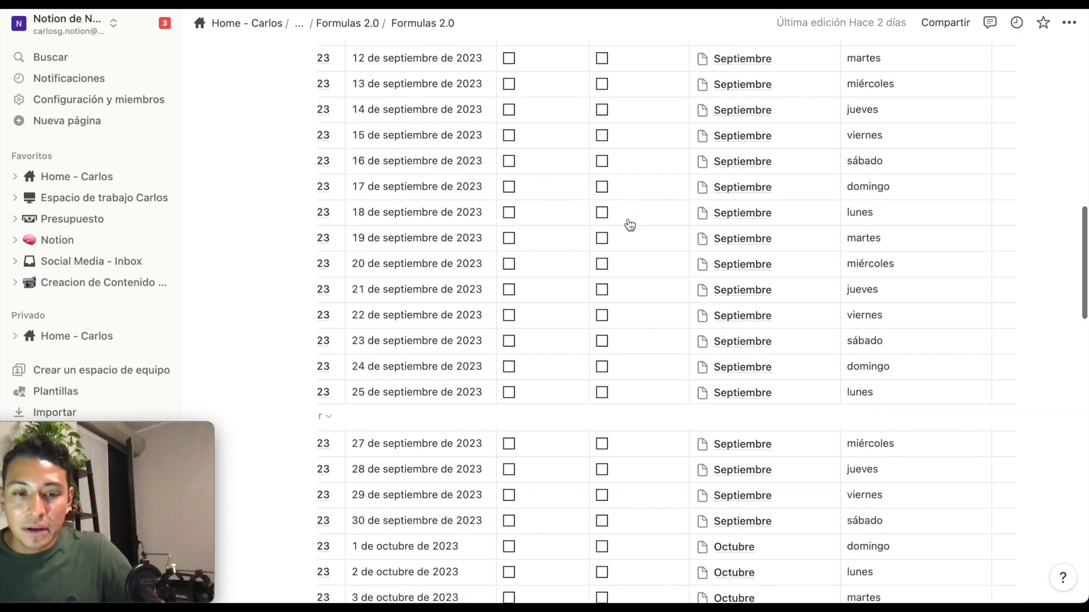
{"action": "scroll", "coordinate": [677, 232], "scroll_direction": "up", "scroll_amount": 7}
{"action": "scroll", "coordinate": [677, 232], "scroll_direction": "up", "scroll_amount": 5}
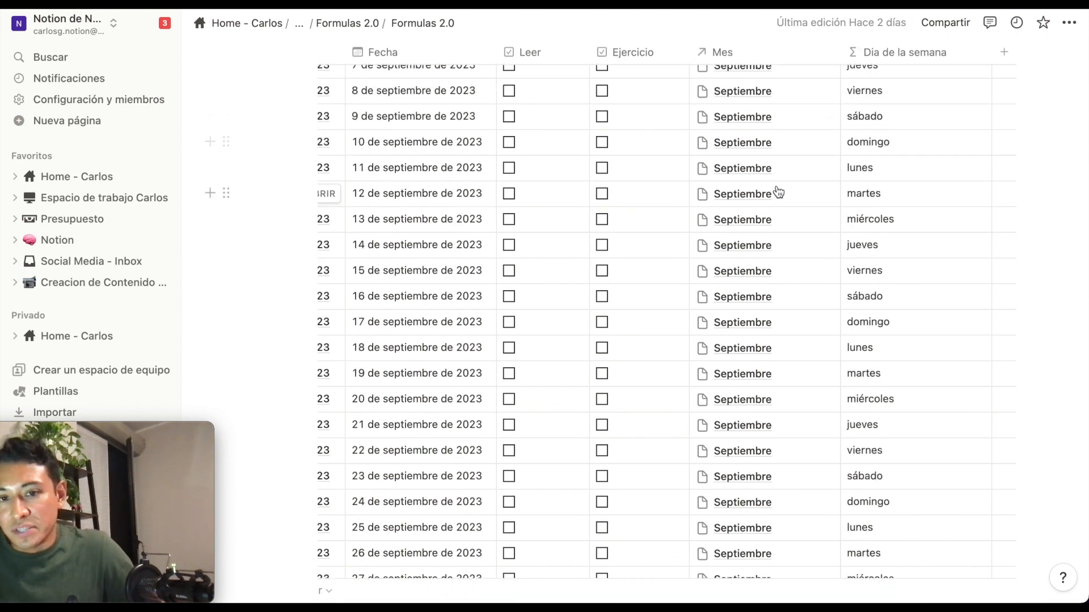
{"action": "scroll", "coordinate": [776, 190], "scroll_direction": "down", "scroll_amount": 15}
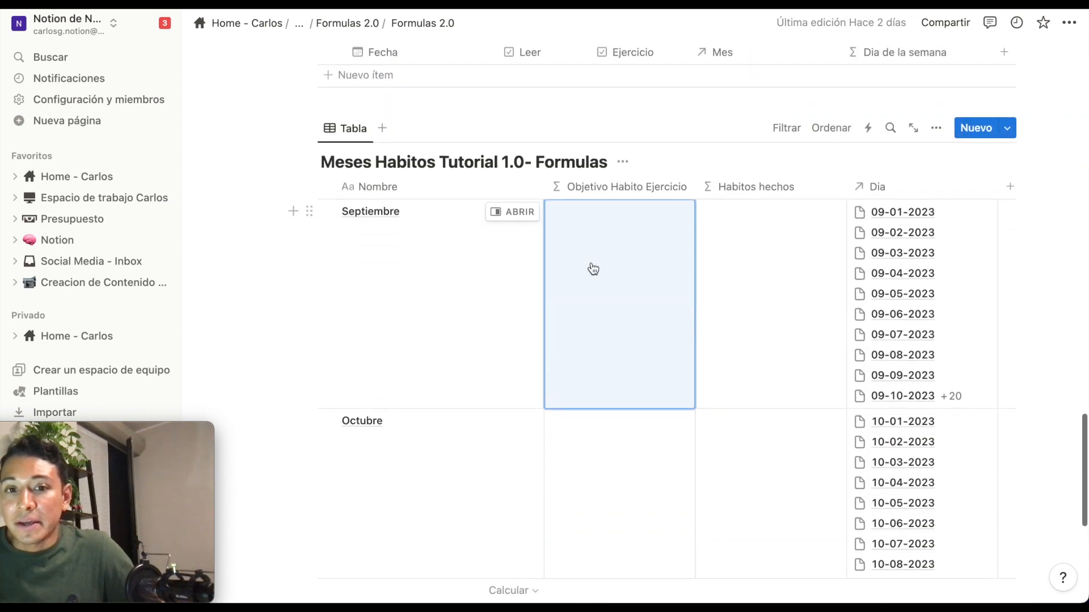
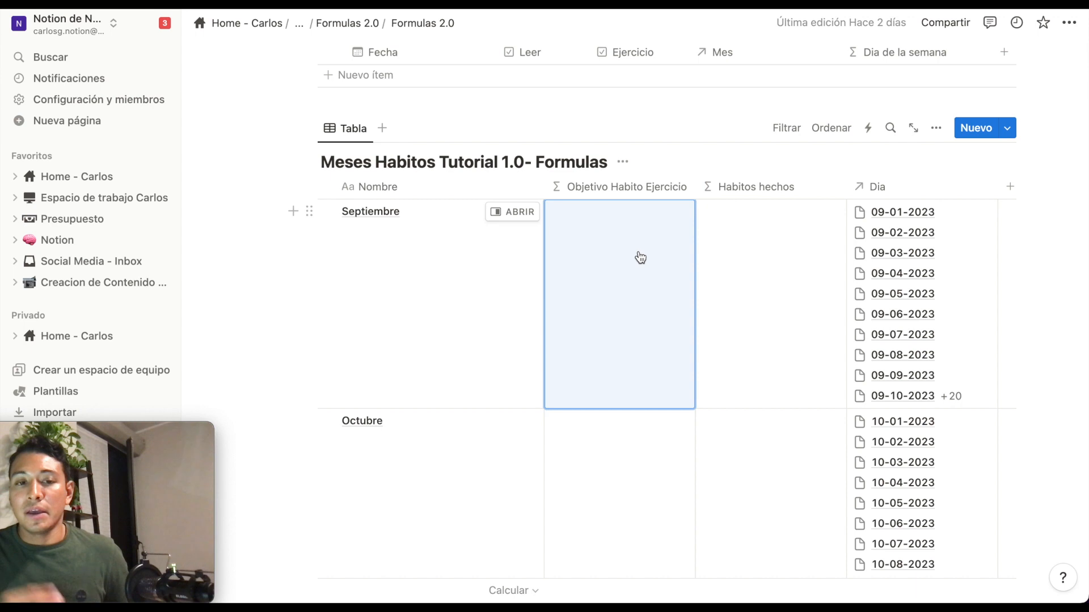
Set the Objetivo Habito Ejercicio formula to Dia.length() to count each month's related days.
{"action": "left_click", "coordinate": [635, 190]}
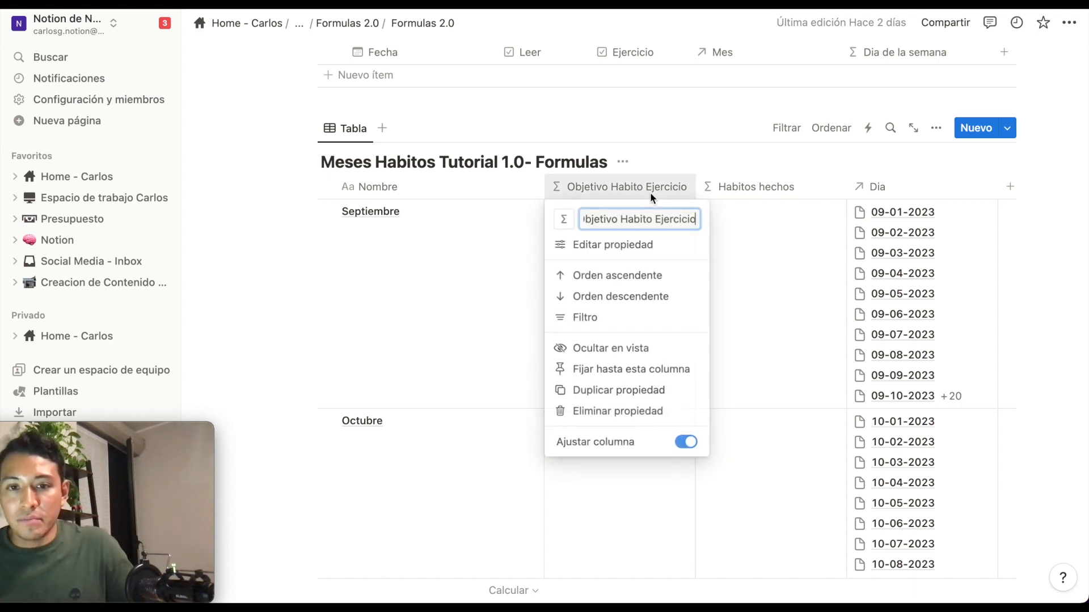
{"action": "left_click", "coordinate": [748, 238]}
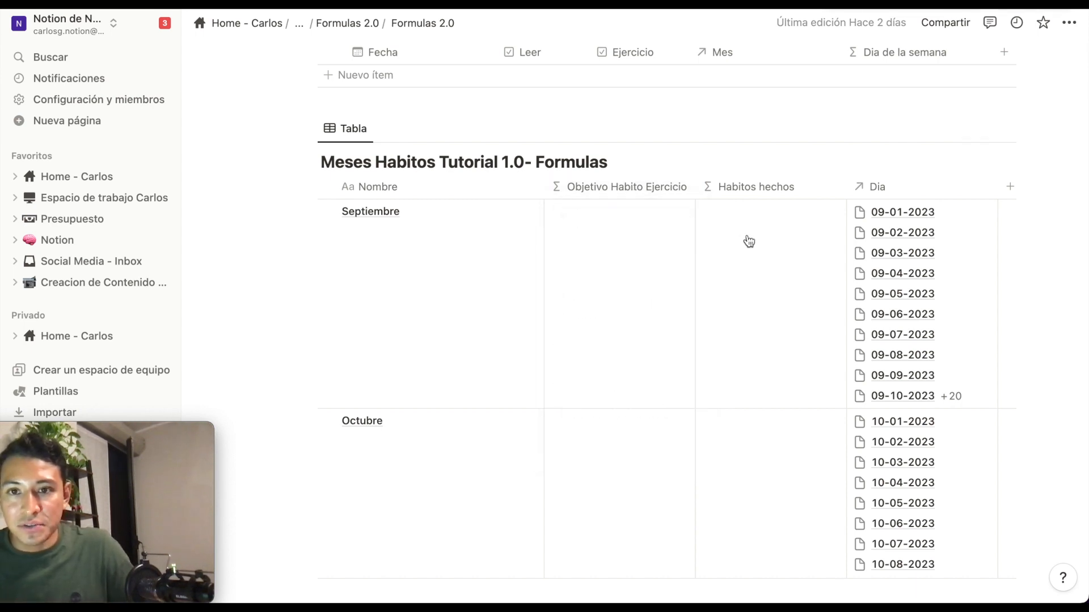
{"action": "left_click", "coordinate": [603, 244]}
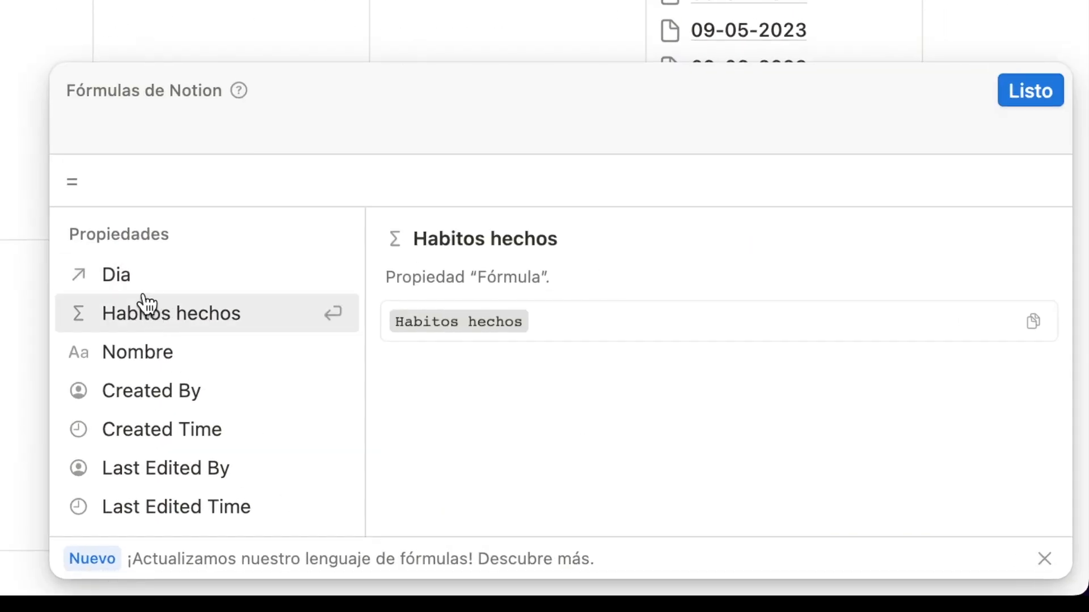
{"action": "left_click", "coordinate": [120, 283]}
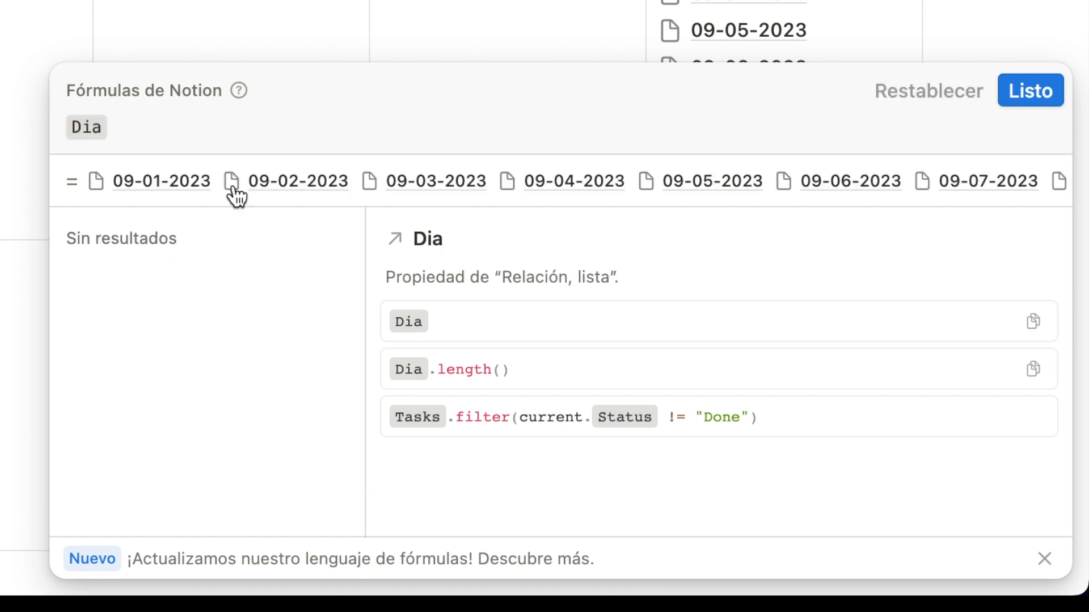
{"action": "type", "text": ".len"}
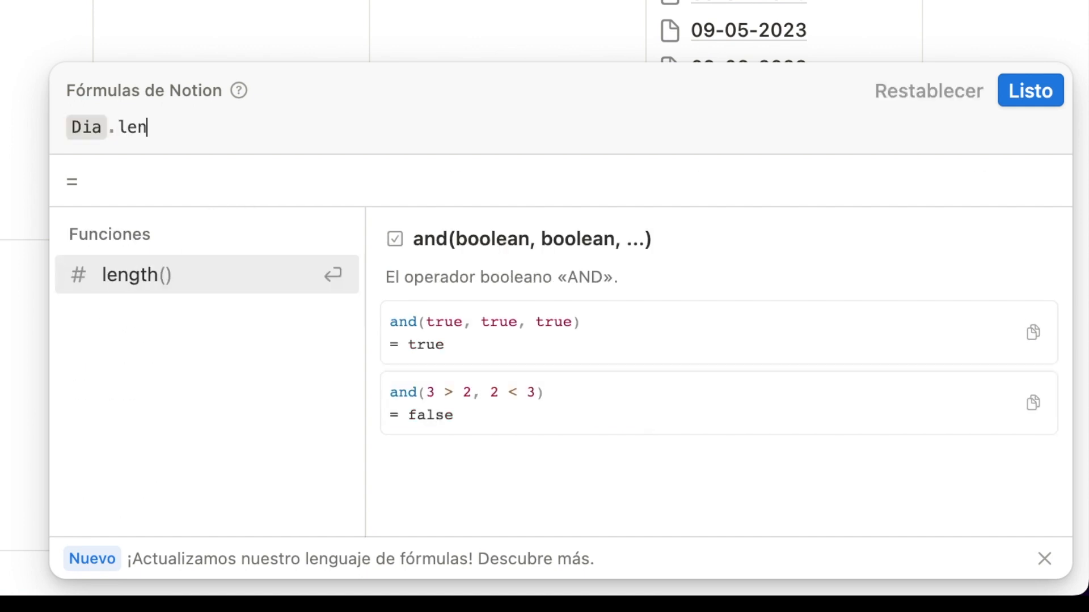
{"action": "left_click", "coordinate": [151, 290]}
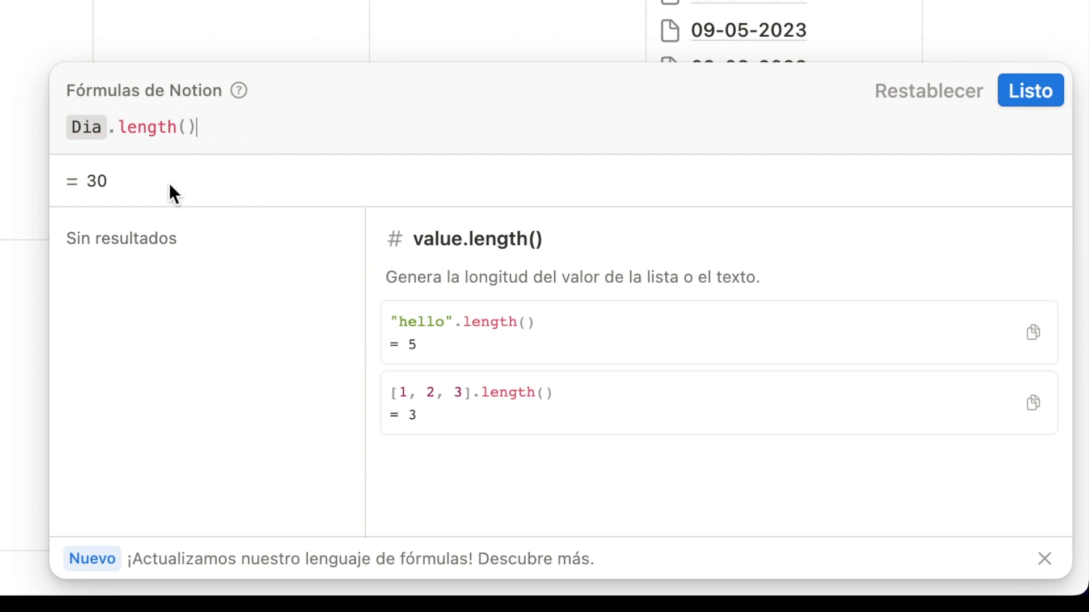
{"action": "left_click", "coordinate": [1030, 91]}
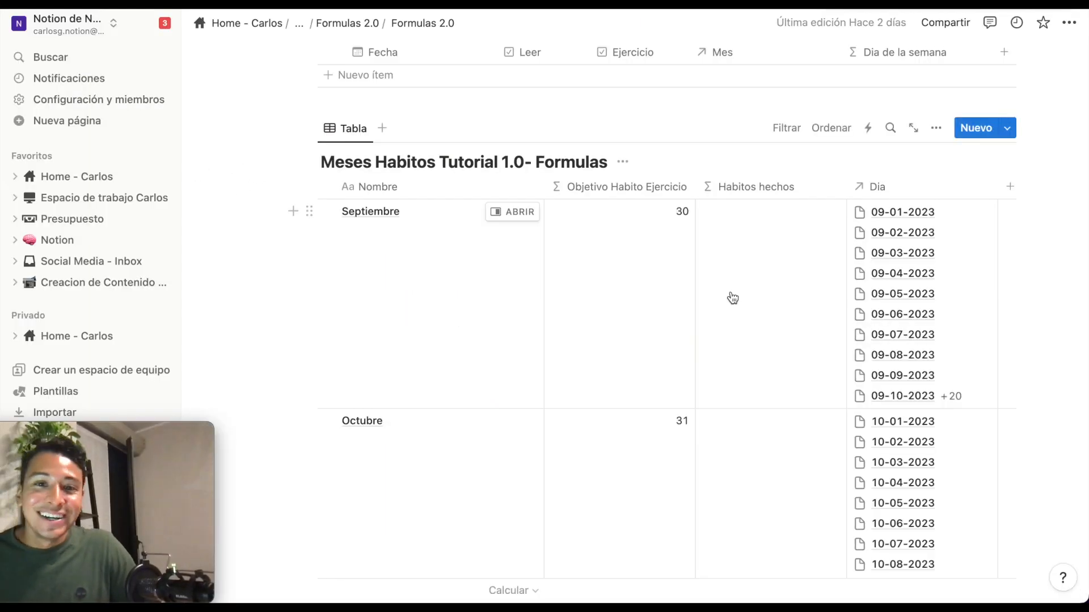
Rename the Habitos hechos column as Habitos hechos Ejercicio.
{"action": "left_click", "coordinate": [772, 182]}
{"action": "type", "text": "Ejercicio"}
{"action": "key", "text": "Return"}
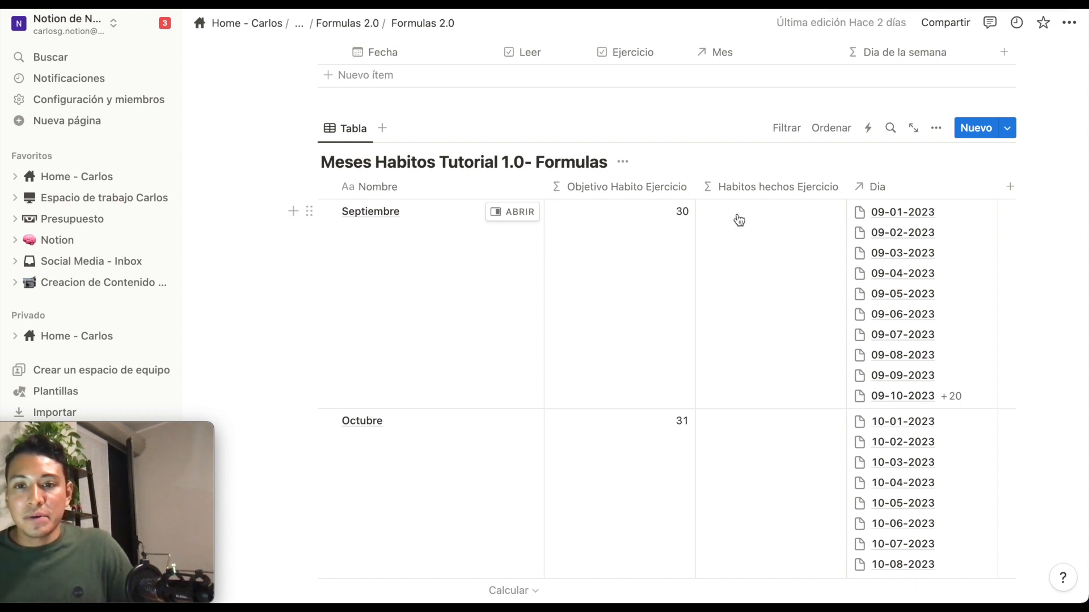
Set the Habitos hechos Ejercicio formula to Dia.filter(current.Ejercicio==true) to list the days with exercise done.
{"action": "left_click", "coordinate": [739, 231]}
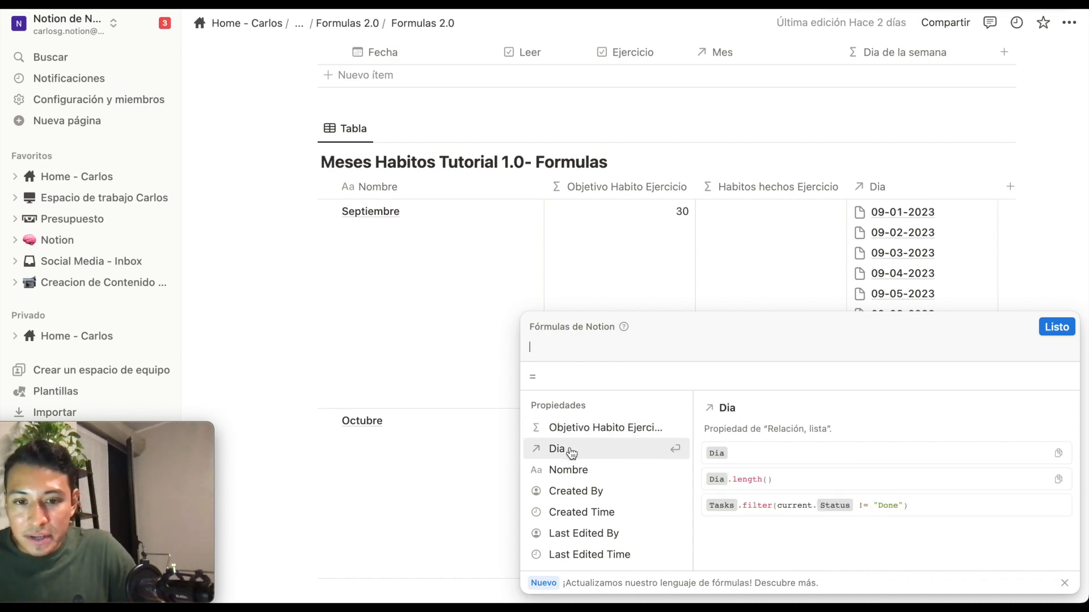
{"action": "left_click", "coordinate": [571, 453]}
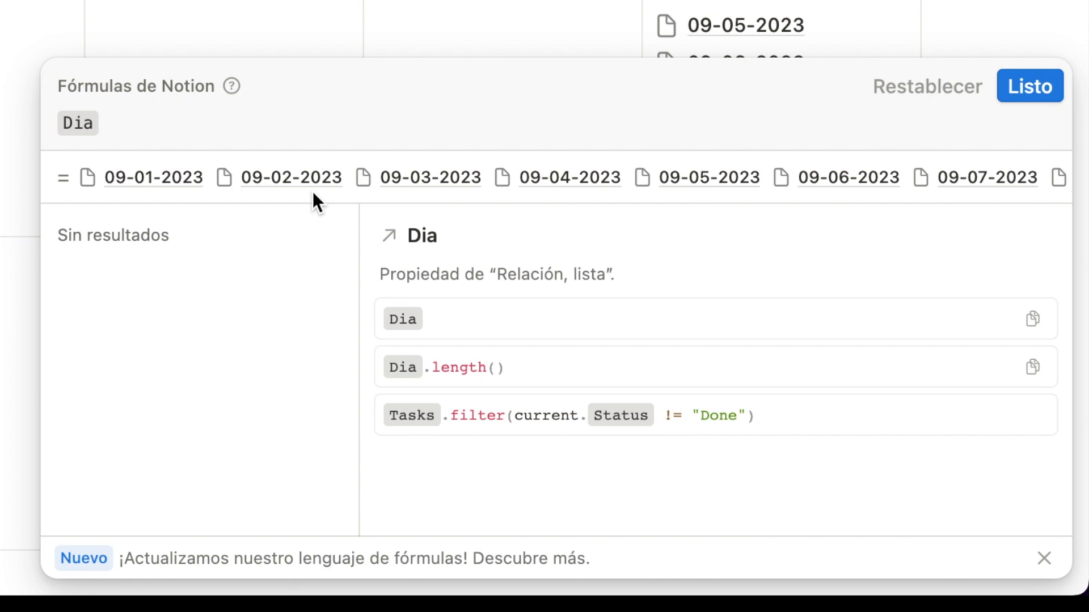
{"action": "type", "text": ".filter("}
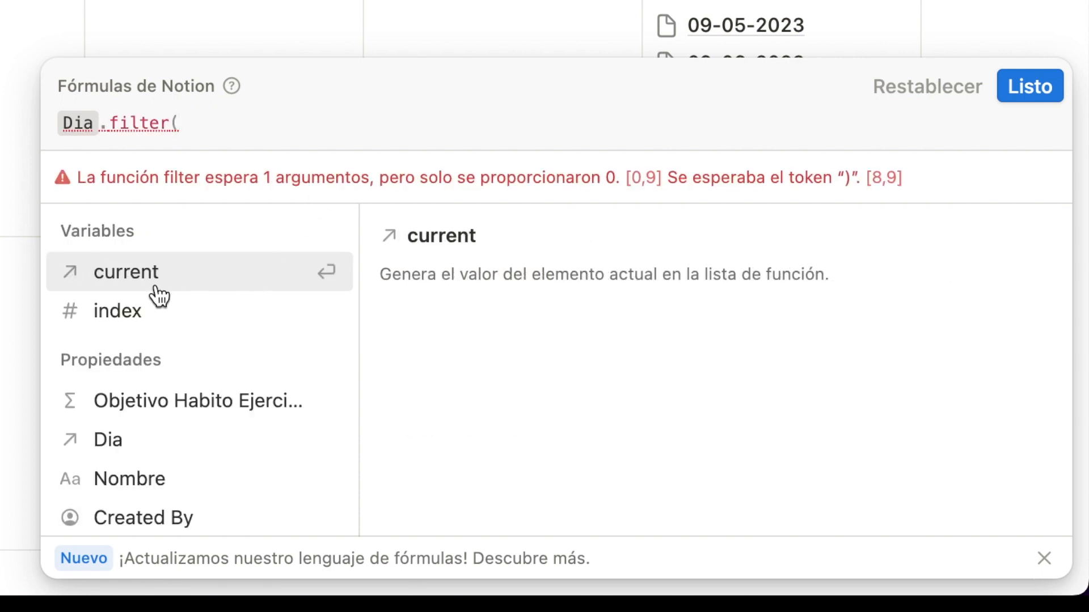
{"action": "left_click", "coordinate": [136, 293]}
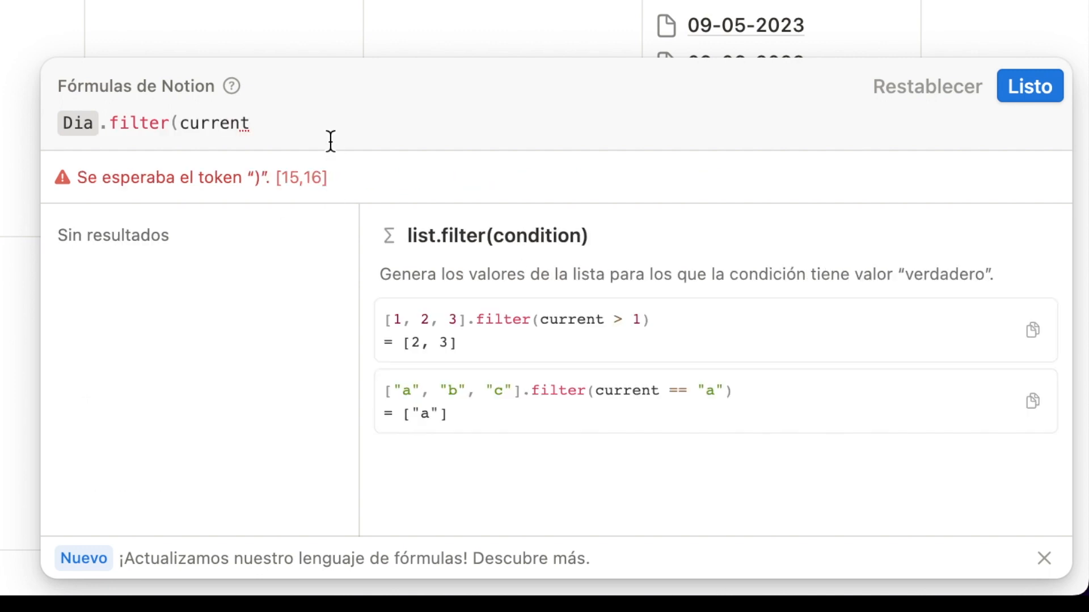
{"action": "type", "text": "."}
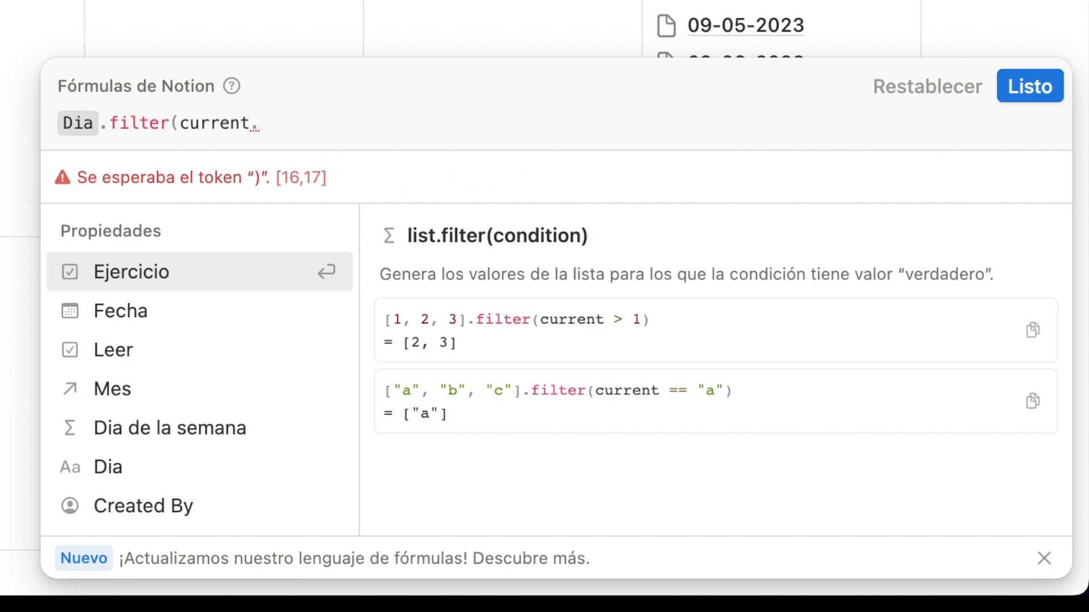
{"action": "left_click", "coordinate": [183, 292]}
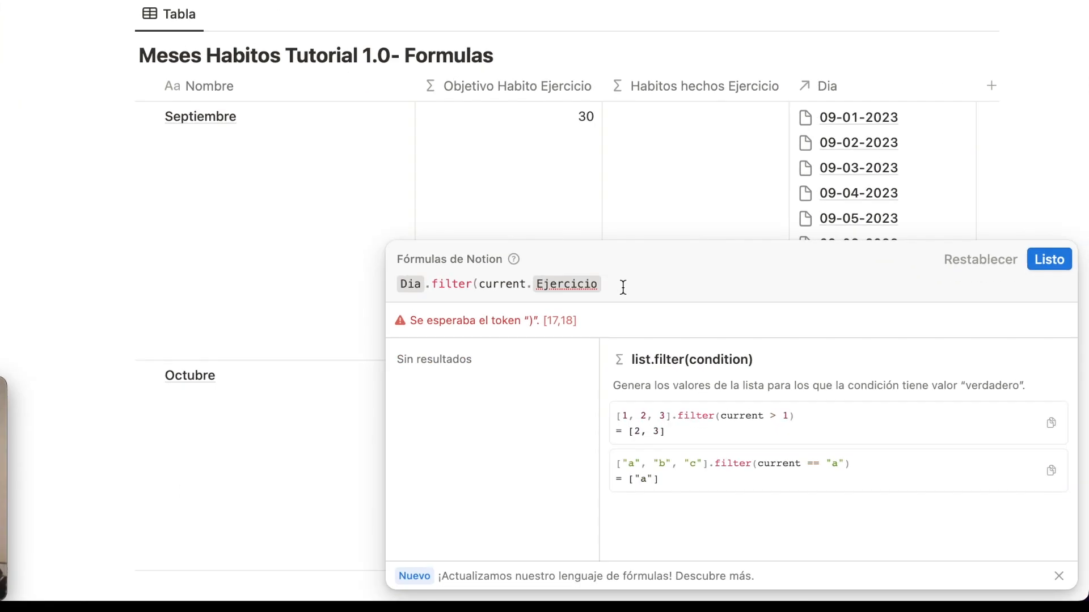
{"action": "type", "text": "==true"}
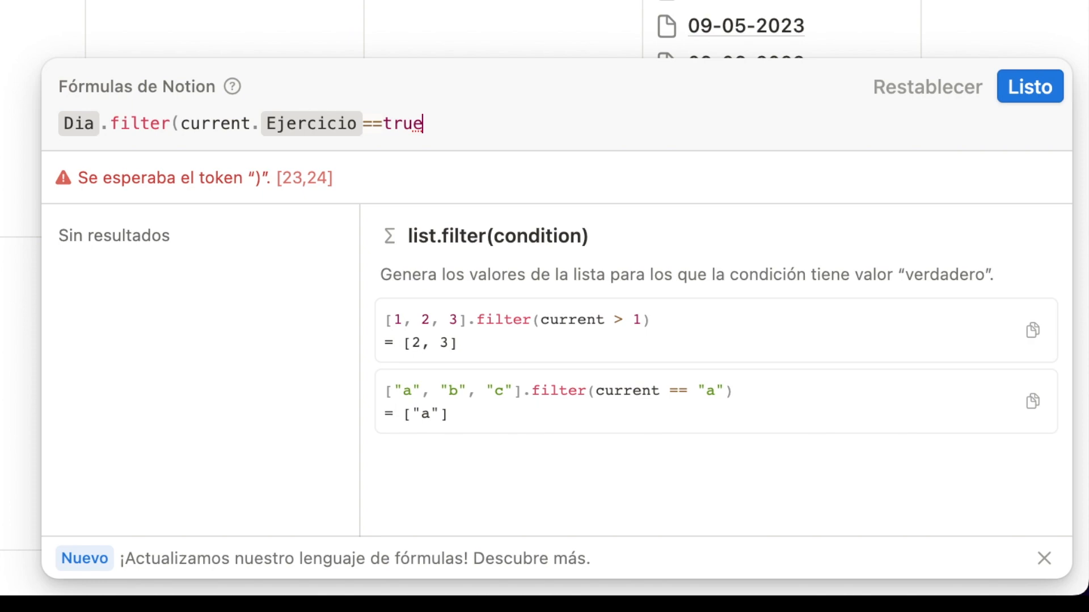
{"action": "type", "text": ")"}
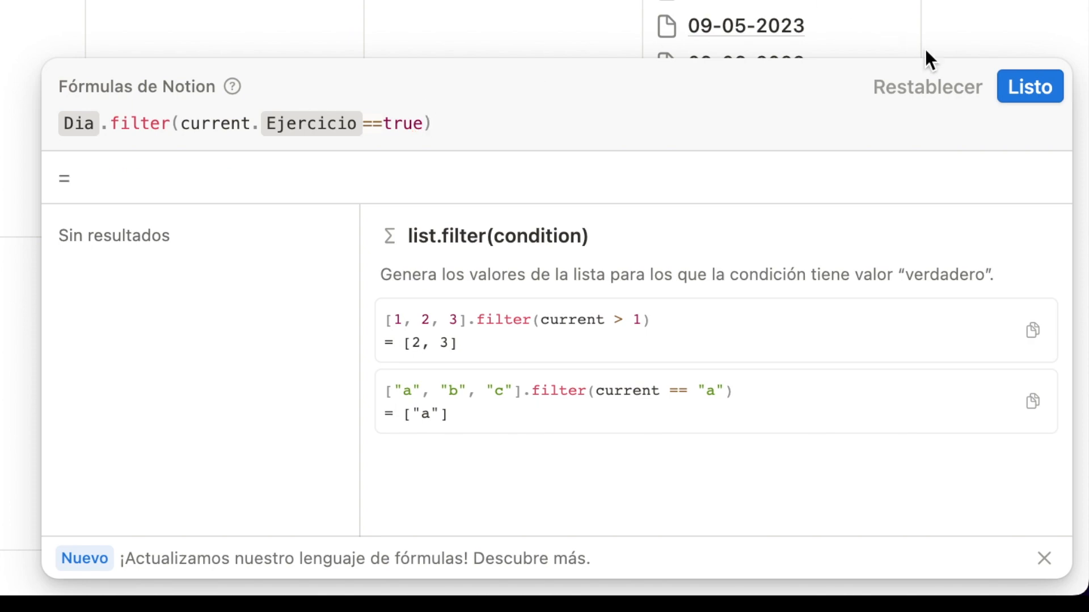
{"action": "left_click", "coordinate": [1030, 86]}
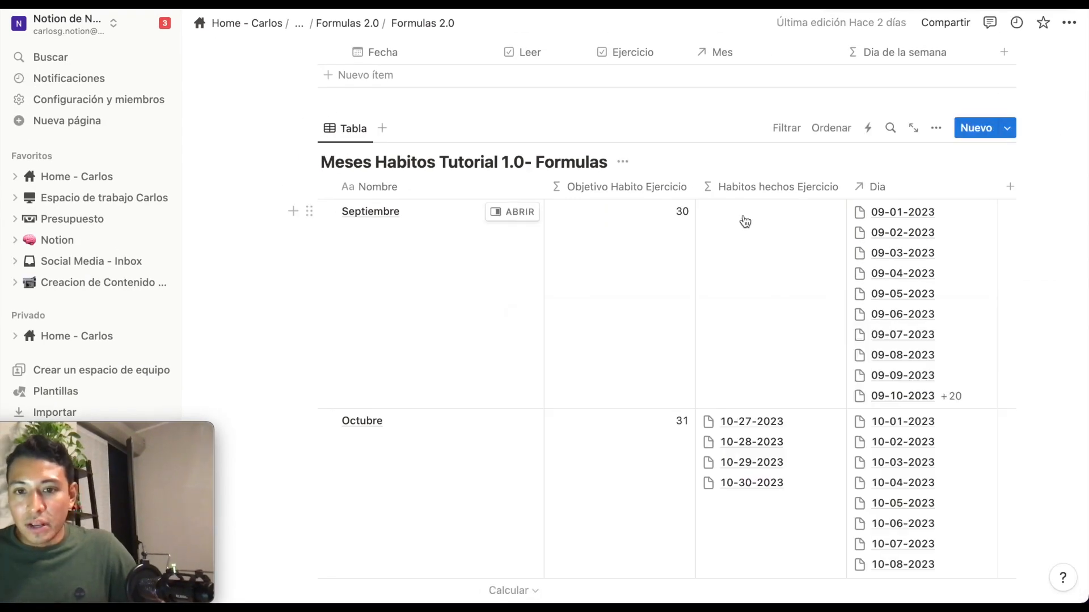
Mark Ejercicio as done for 1 through 4 September 2023 in the Habitos diarios table.
{"action": "scroll", "coordinate": [745, 221], "scroll_direction": "up", "scroll_amount": 20}
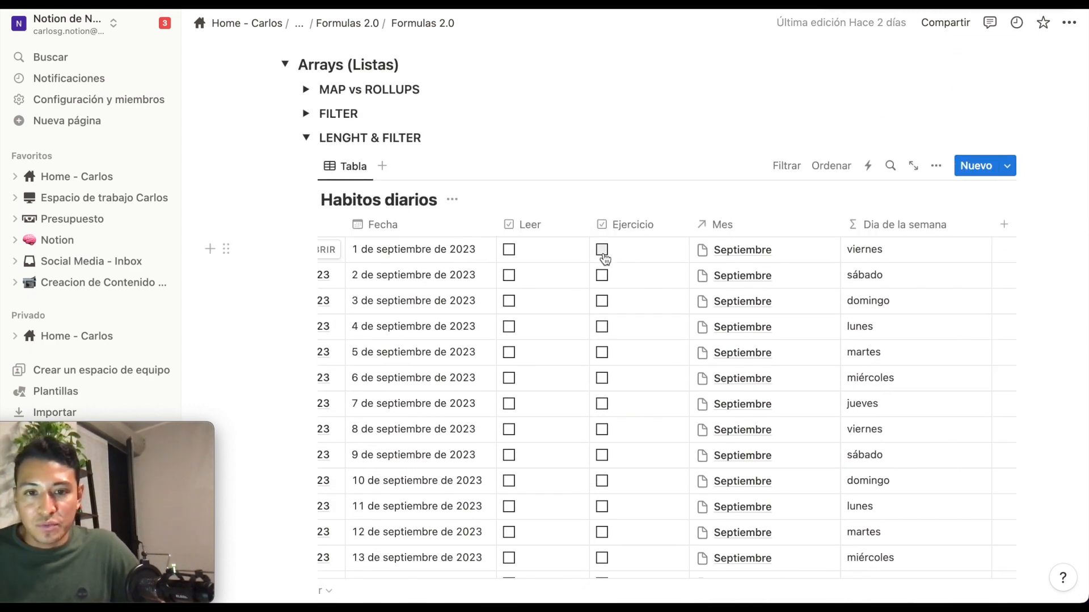
{"action": "left_click", "coordinate": [602, 250]}
{"action": "left_click", "coordinate": [602, 276]}
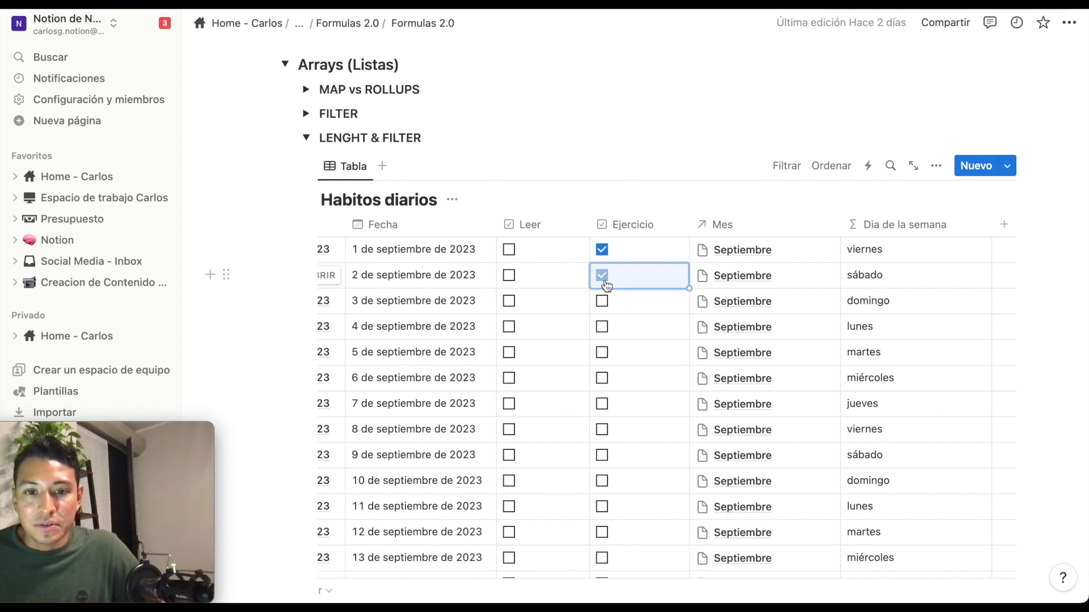
{"action": "left_click", "coordinate": [603, 306]}
{"action": "scroll", "coordinate": [648, 318], "scroll_direction": "down", "scroll_amount": 2}
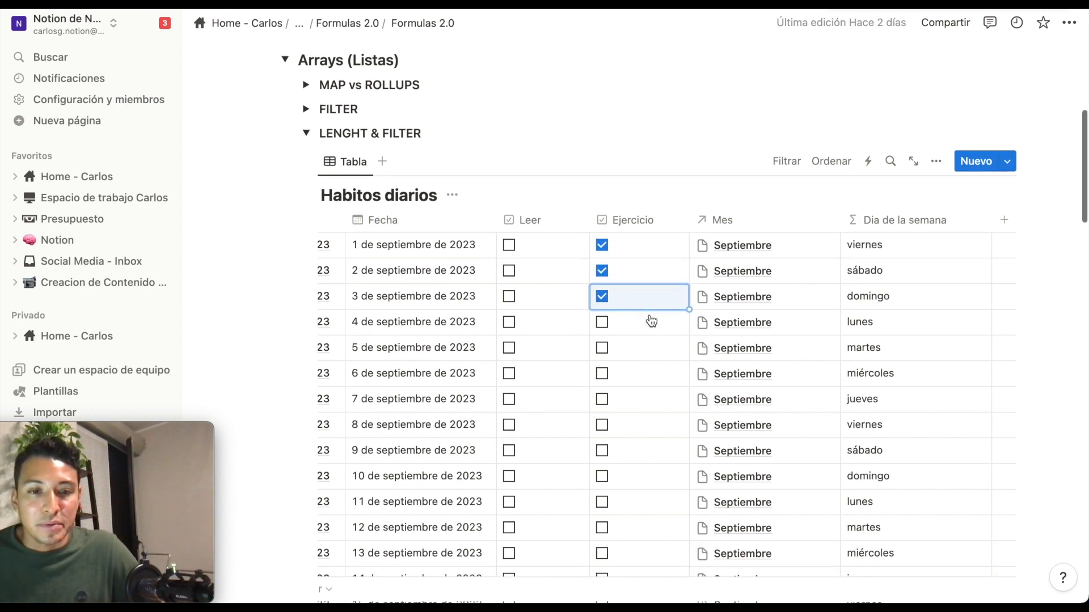
{"action": "left_click", "coordinate": [601, 255]}
Append .length() to the Habitos hechos Ejercicio formula so it counts the filtered days, and save it.
{"action": "scroll", "coordinate": [661, 287], "scroll_direction": "down", "scroll_amount": 7}
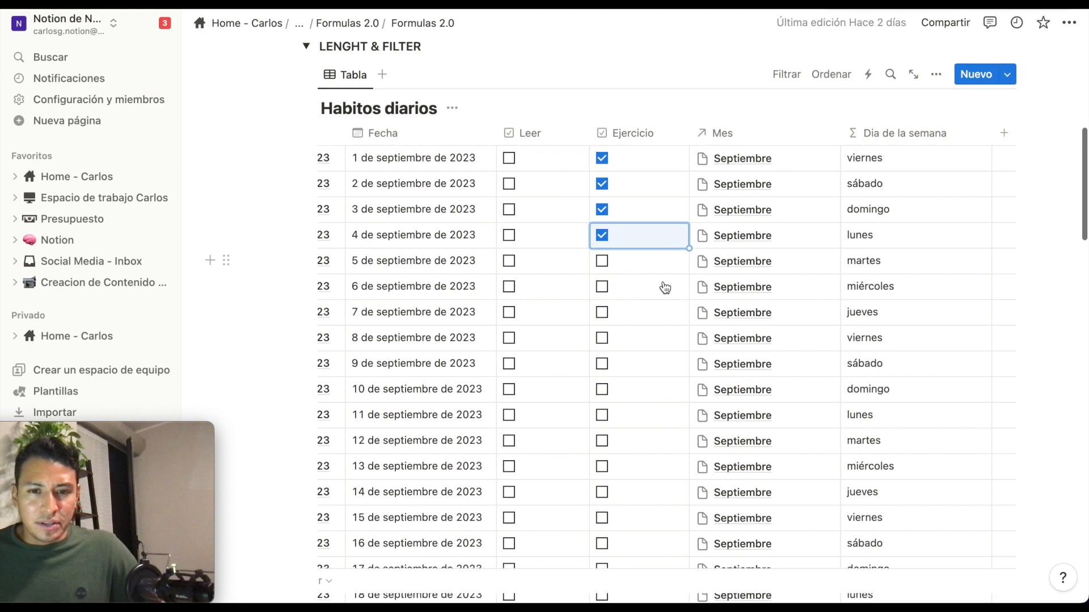
{"action": "scroll", "coordinate": [665, 287], "scroll_direction": "down", "scroll_amount": 20}
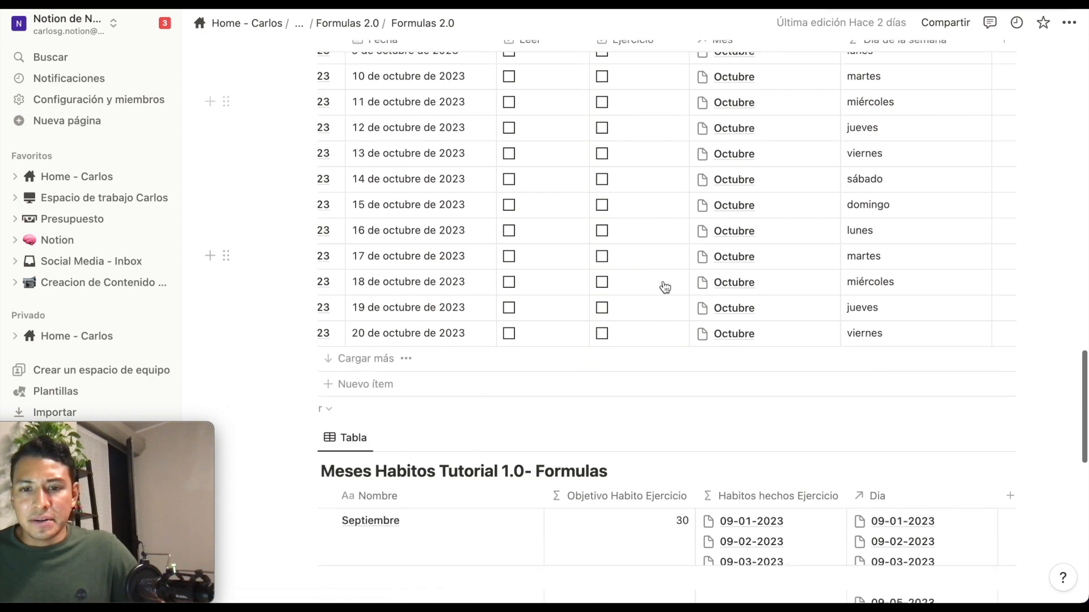
{"action": "scroll", "coordinate": [683, 296], "scroll_direction": "down", "scroll_amount": 1}
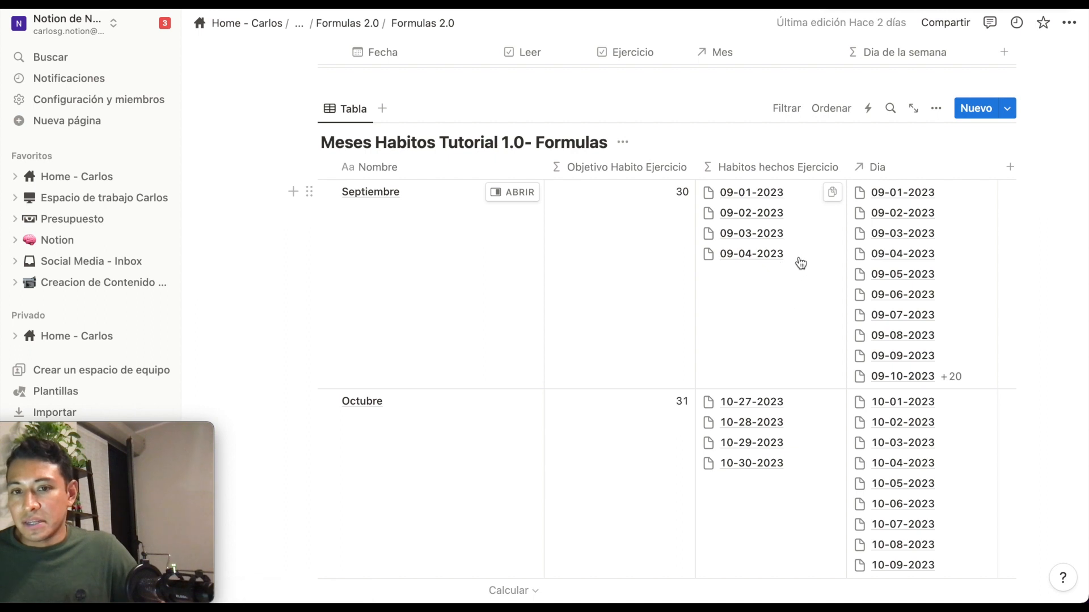
{"action": "left_click", "coordinate": [766, 297]}
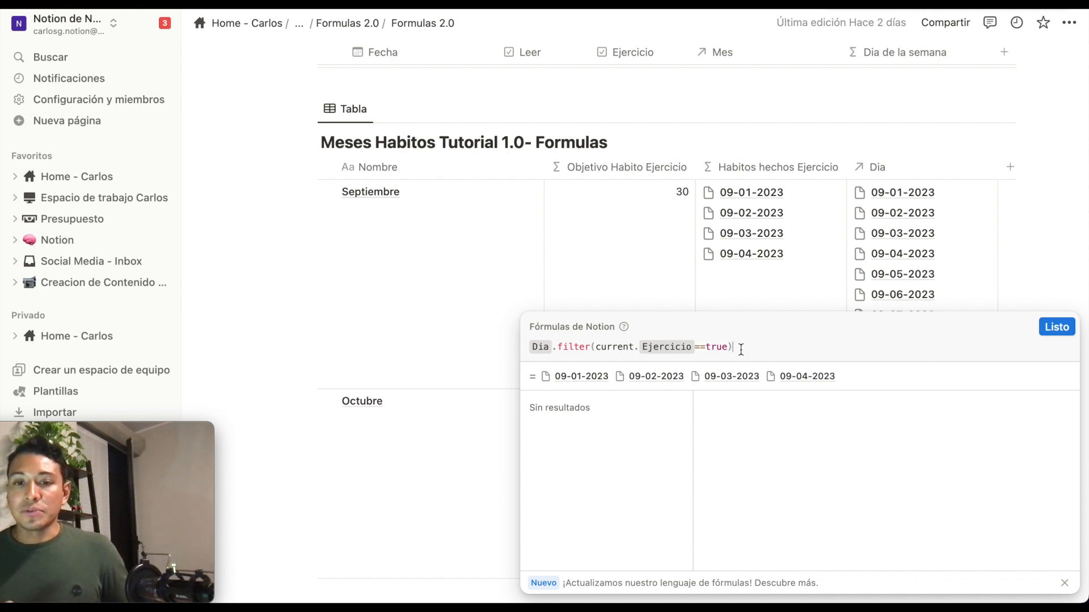
{"action": "type", "text": ".leng"}
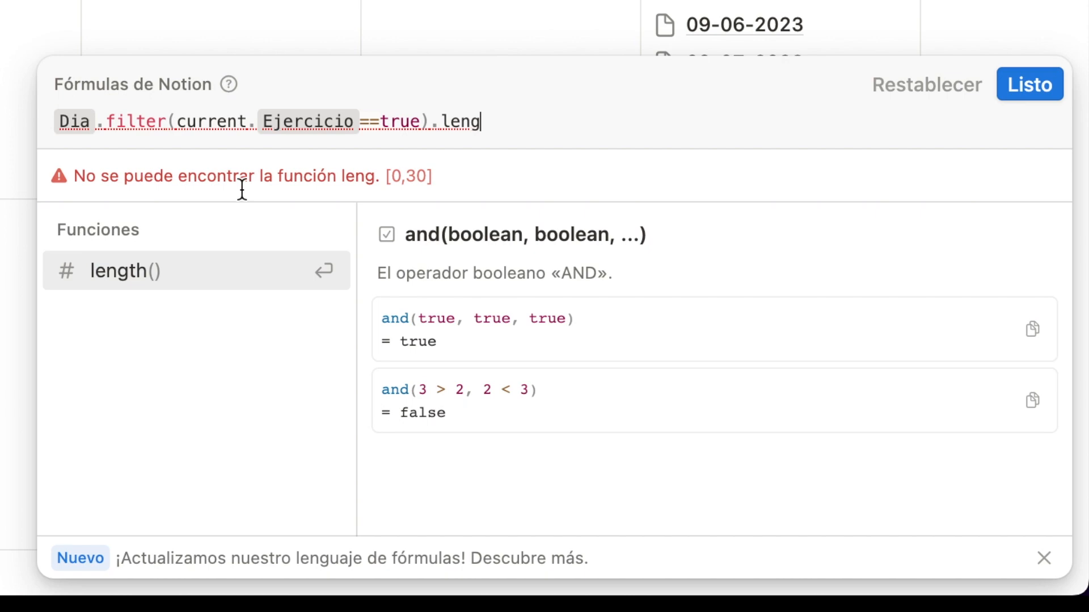
{"action": "left_click", "coordinate": [177, 275]}
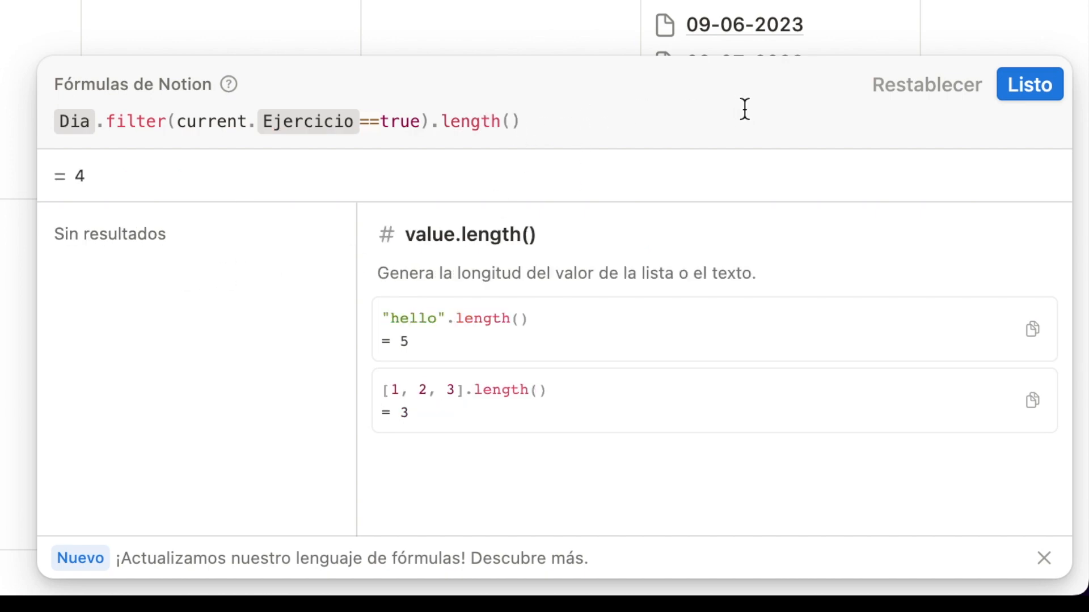
{"action": "left_click", "coordinate": [1030, 84]}
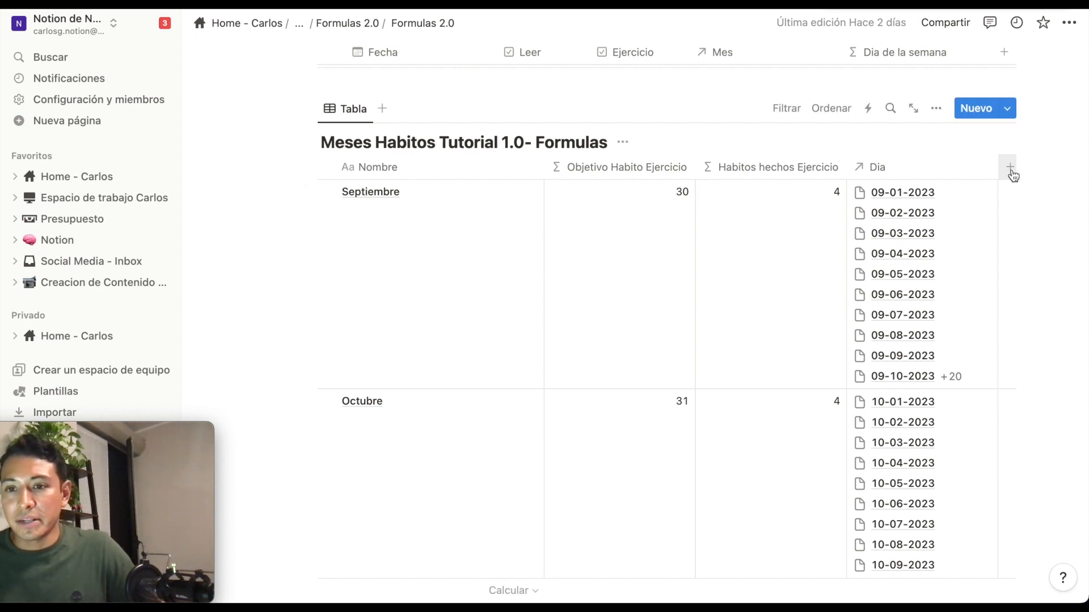
Add a formula property named Progreso Mensual to the Meses Habitos Tutorial 1.0- Formulas table.
{"action": "left_click", "coordinate": [1009, 168]}
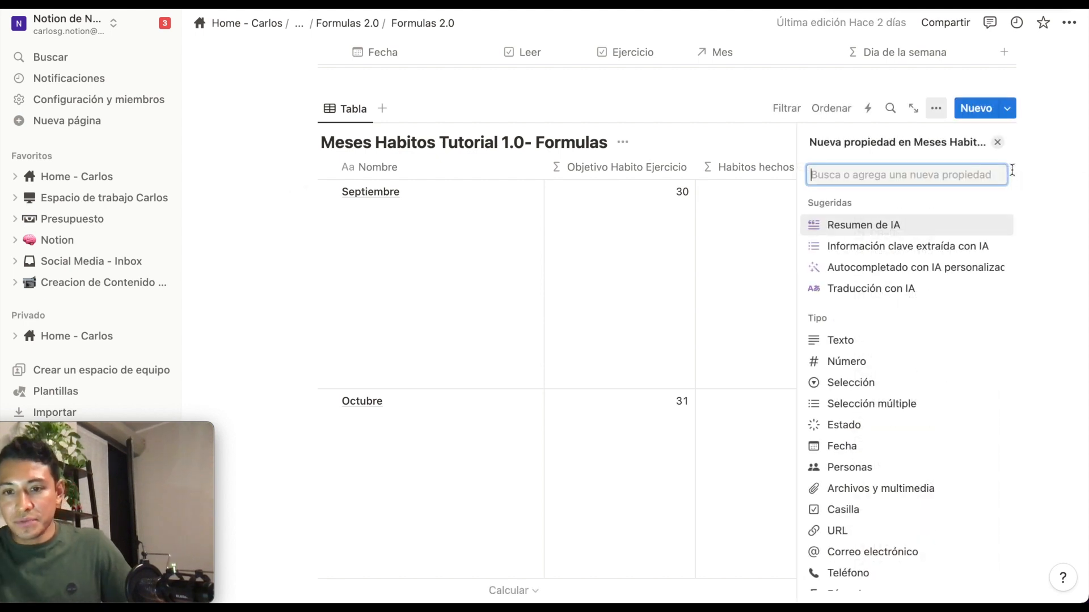
{"action": "scroll", "coordinate": [867, 508], "scroll_direction": "down", "scroll_amount": 3}
{"action": "left_click", "coordinate": [867, 501]}
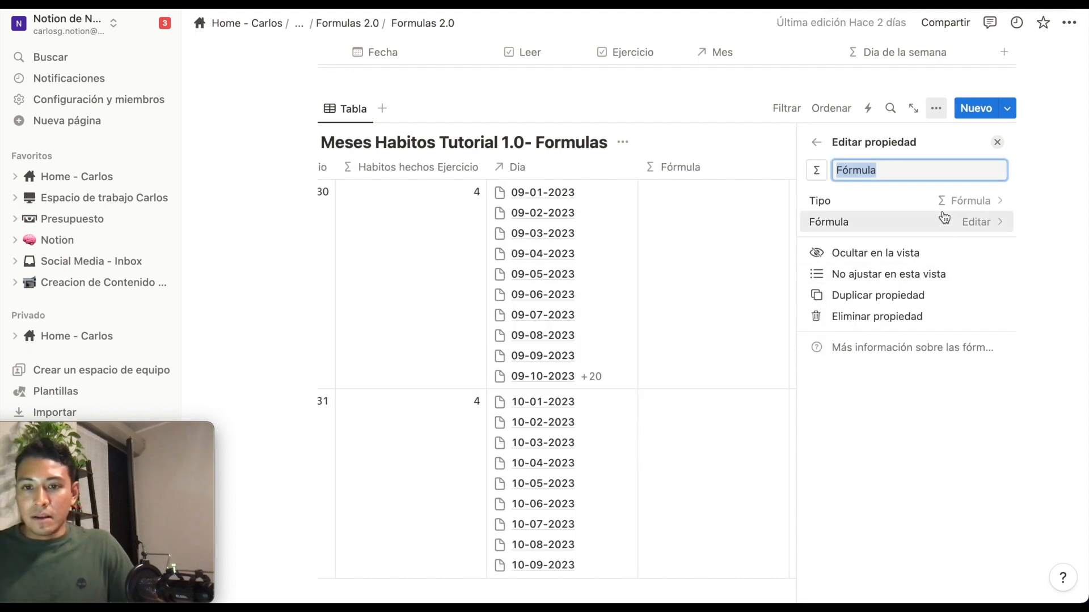
{"action": "type", "text": "Pr"}
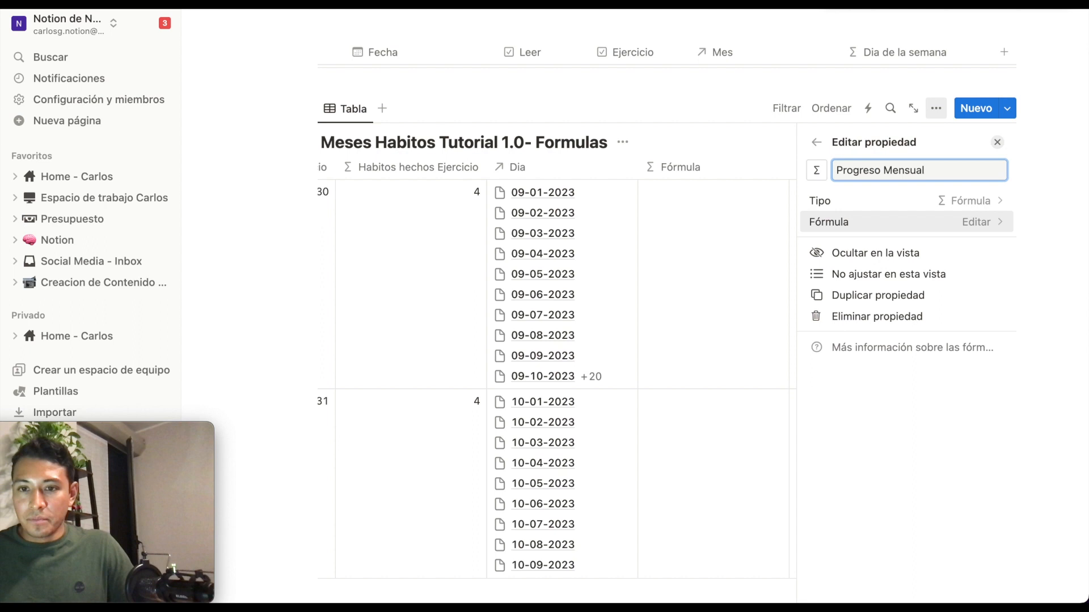
{"action": "type", "text": "ogreso Mensual"}
Set the Progreso Mensual formula to Habitos hechos Ejercicio divided by Objetivo Habito Ejercicio.
{"action": "left_click", "coordinate": [822, 222]}
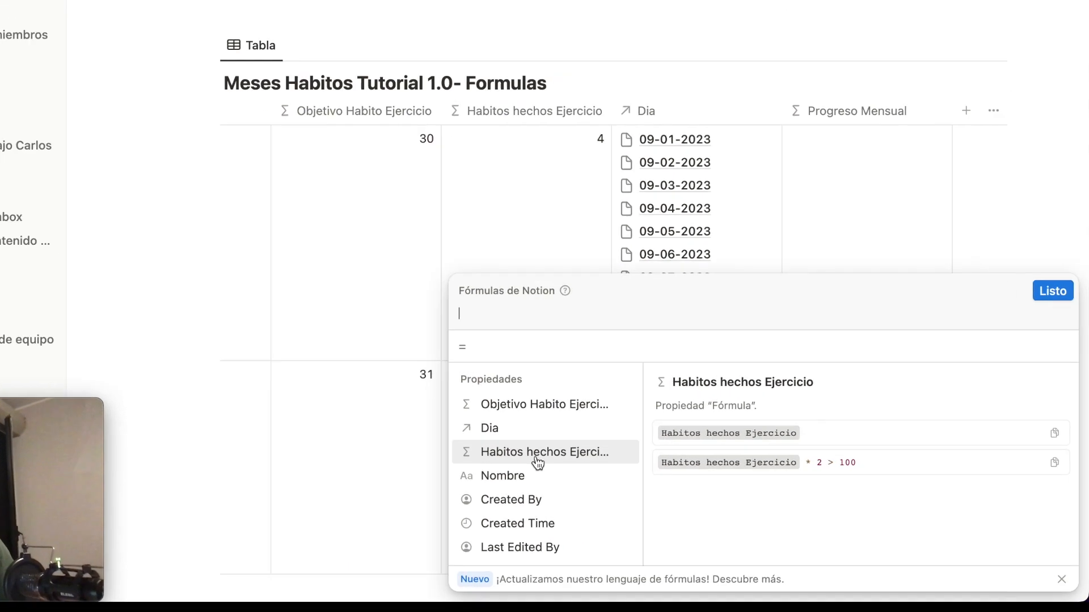
{"action": "left_click", "coordinate": [603, 469]}
{"action": "type", "text": "/"}
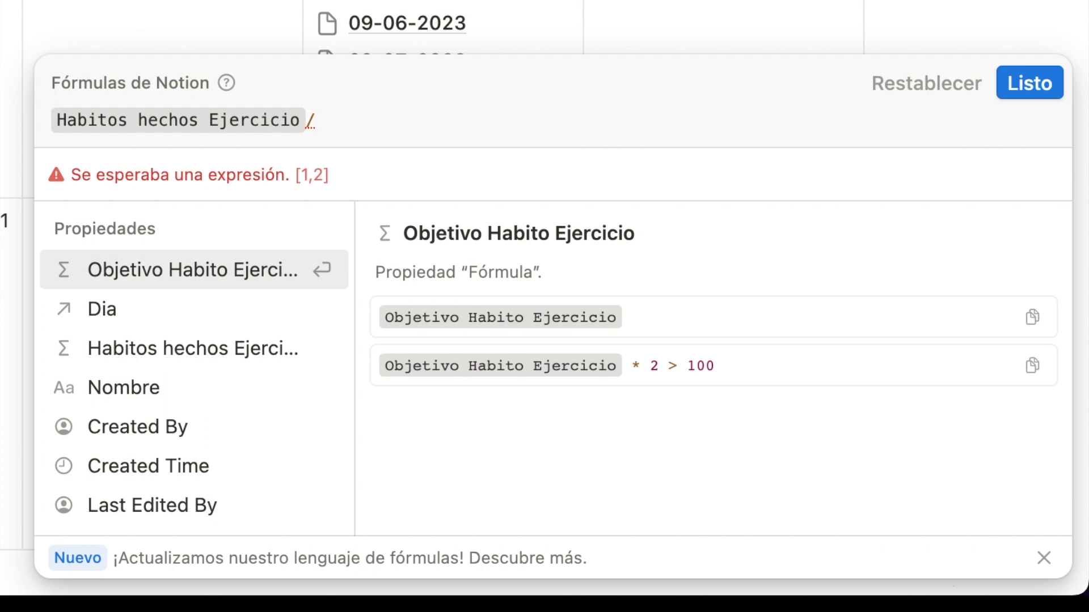
{"action": "left_click", "coordinate": [192, 274]}
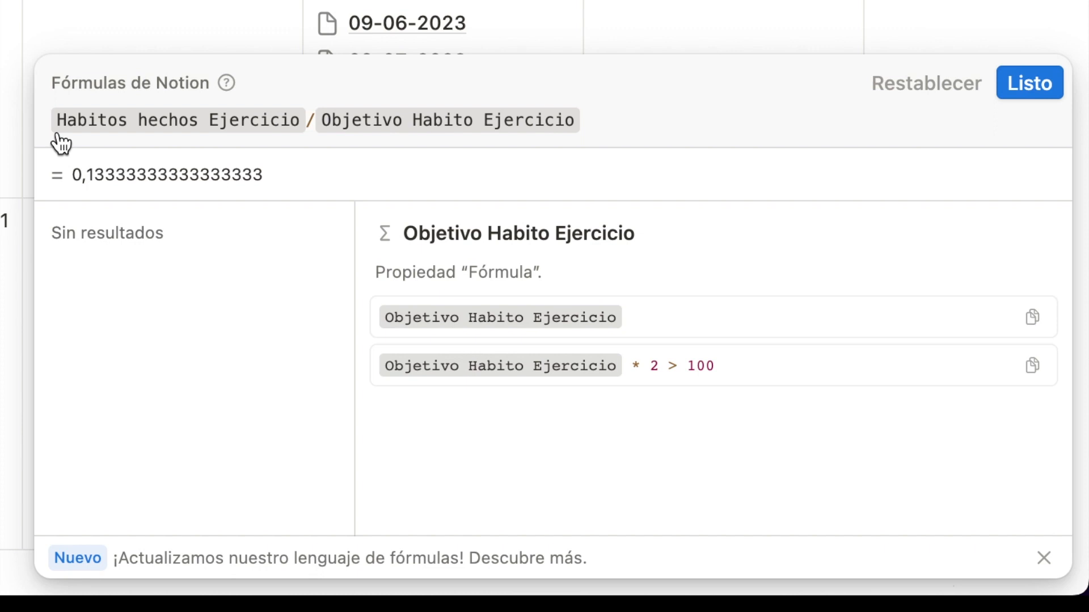
Round the Progreso Mensual formula to a whole percentage as round(Habitos hechos Ejercicio/Objetivo Habito Ejercicio*100)/100, and save it.
{"action": "key", "text": "super+Left"}
{"action": "type", "text": "round("}
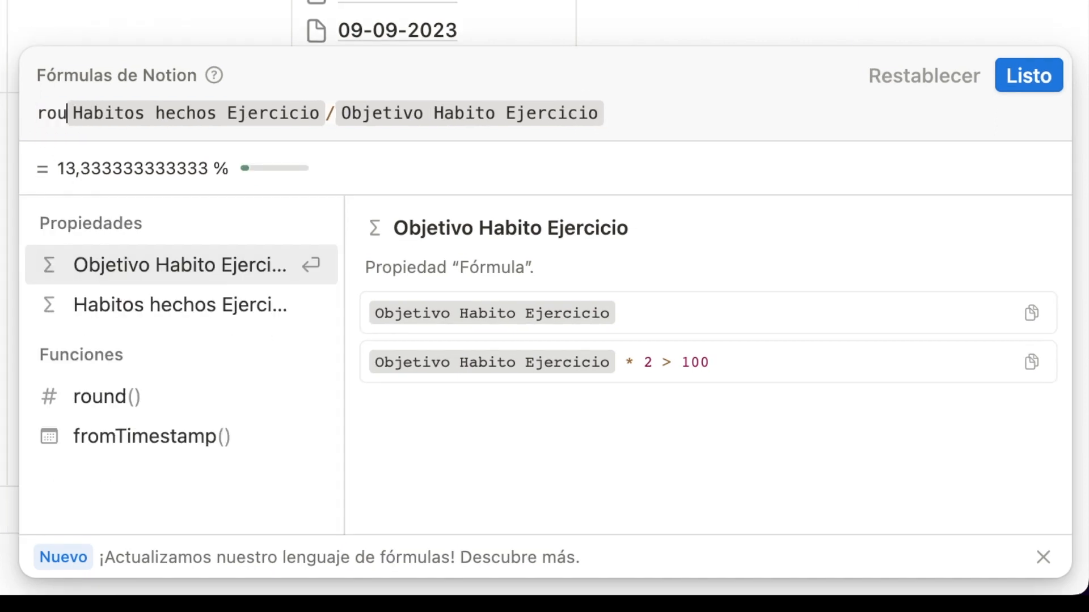
{"action": "left_click", "coordinate": [679, 113]}
{"action": "type", "text": ")"}
{"action": "type", "text": "*100"}
{"action": "type", "text": "/100"}
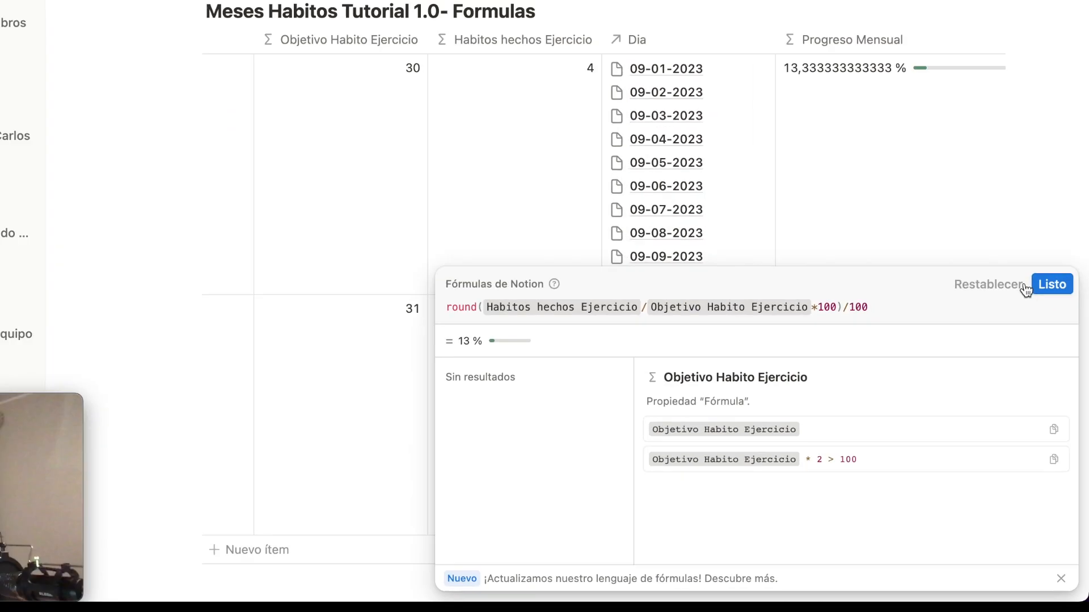
{"action": "left_click", "coordinate": [1052, 284]}
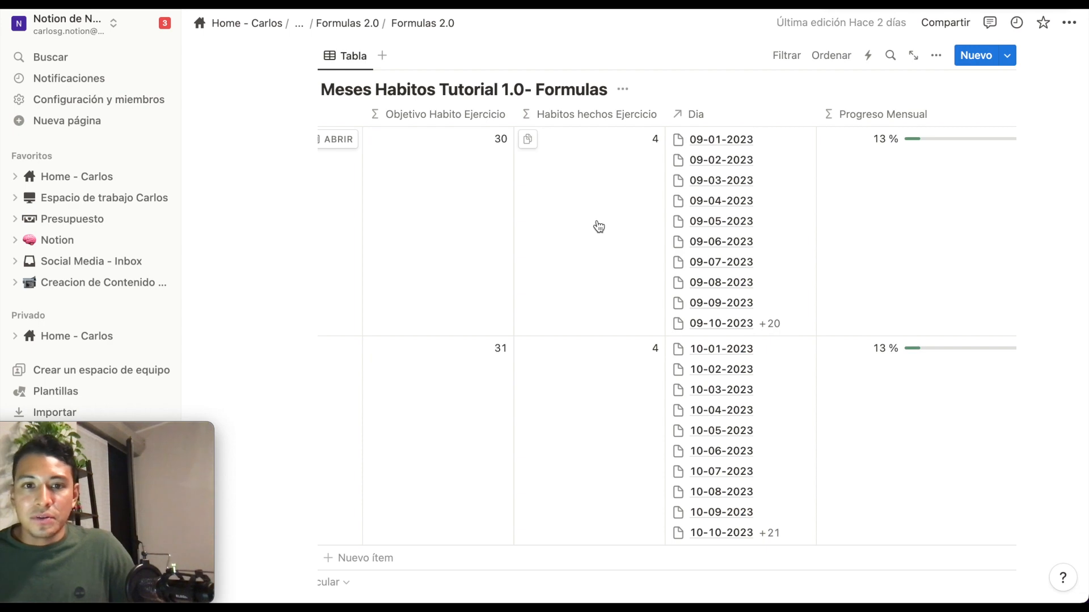
Mark Ejercicio as done for 5 through 8 September 2023 in Habitos diarios, and check September's Progreso Mensual in the months table.
{"action": "scroll", "coordinate": [613, 206], "scroll_direction": "up", "scroll_amount": 15}
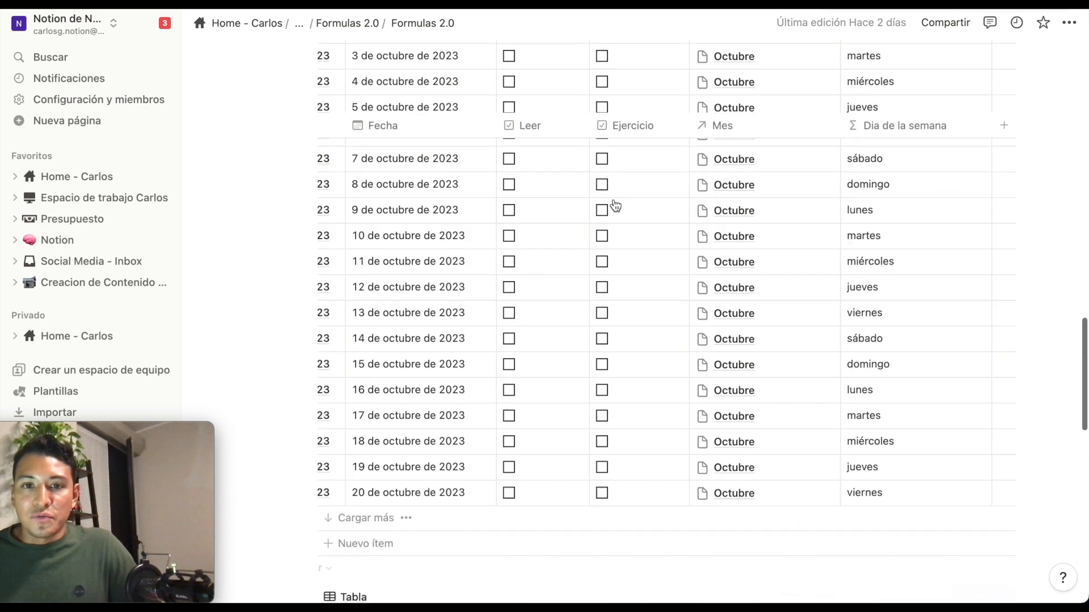
{"action": "scroll", "coordinate": [616, 206], "scroll_direction": "up", "scroll_amount": 15}
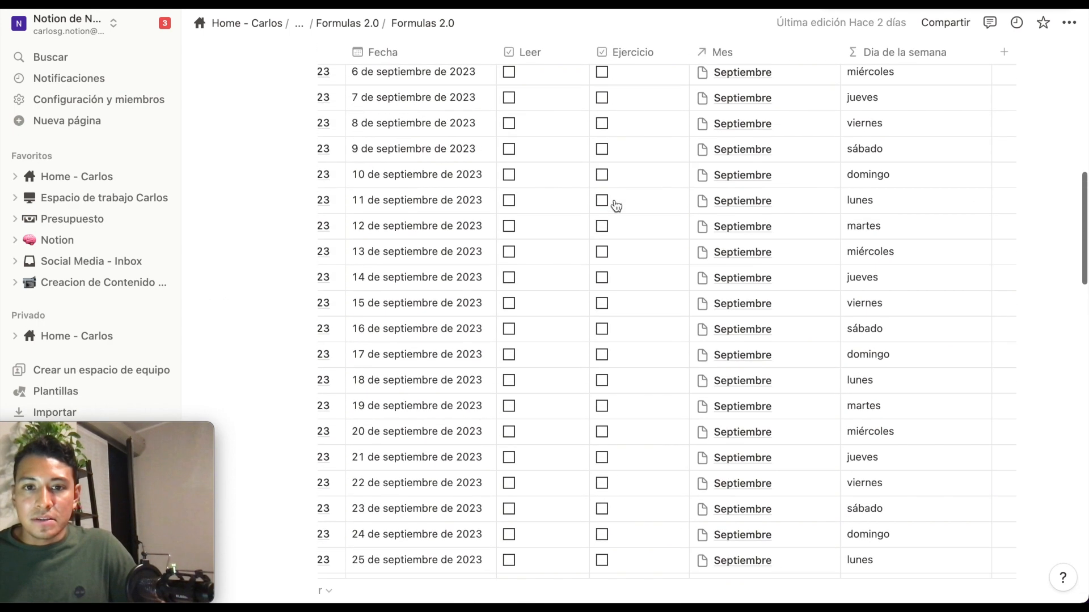
{"action": "left_click", "coordinate": [602, 221]}
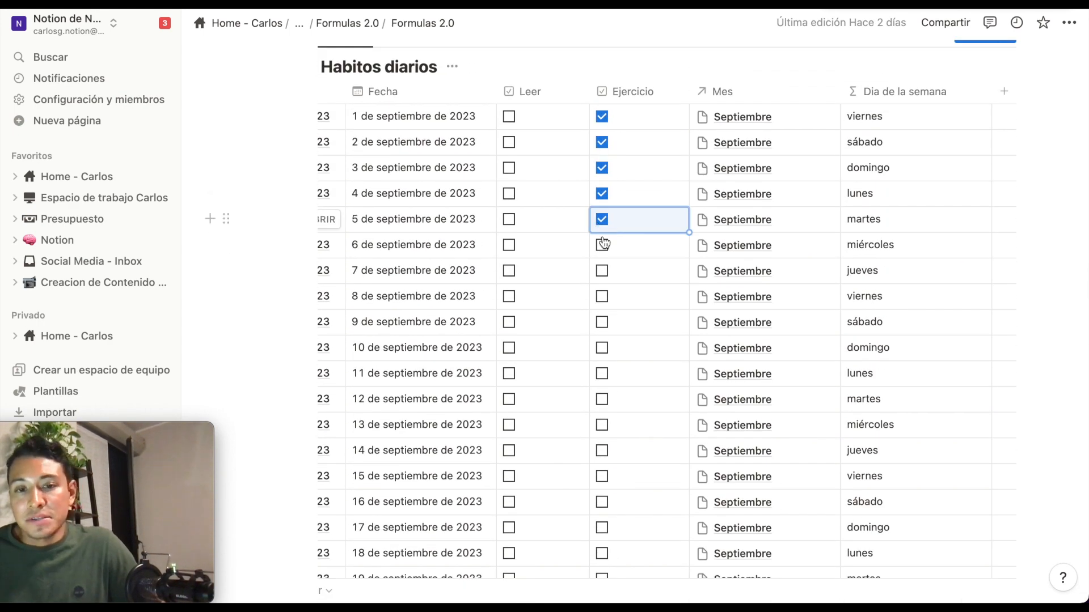
{"action": "left_click", "coordinate": [602, 246]}
{"action": "left_click", "coordinate": [602, 271]}
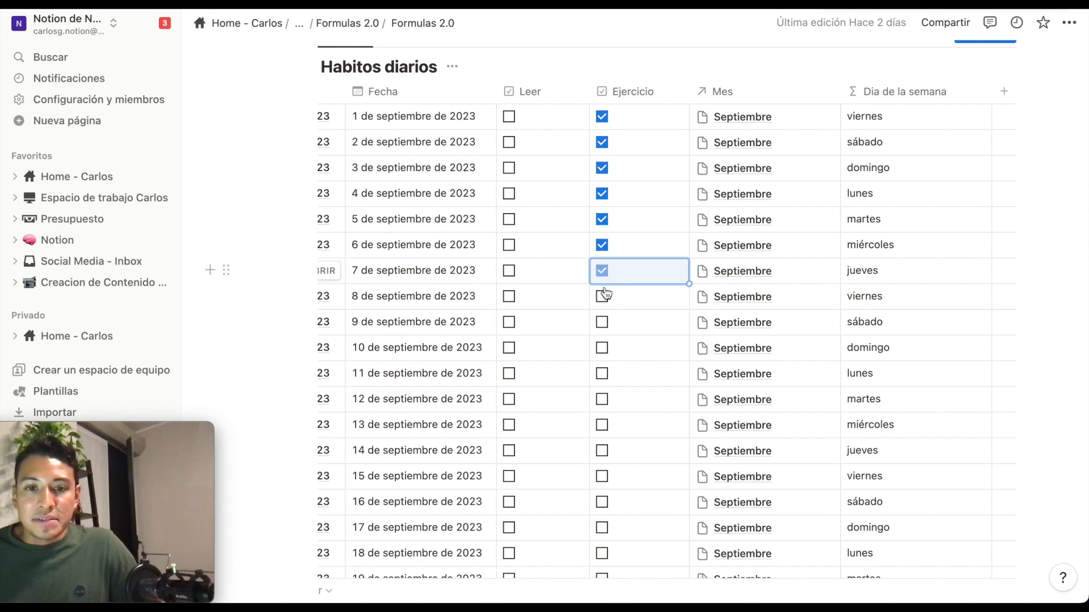
{"action": "left_click", "coordinate": [602, 296]}
{"action": "scroll", "coordinate": [609, 319], "scroll_direction": "down", "scroll_amount": 3}
{"action": "scroll", "coordinate": [605, 316], "scroll_direction": "down", "scroll_amount": 20}
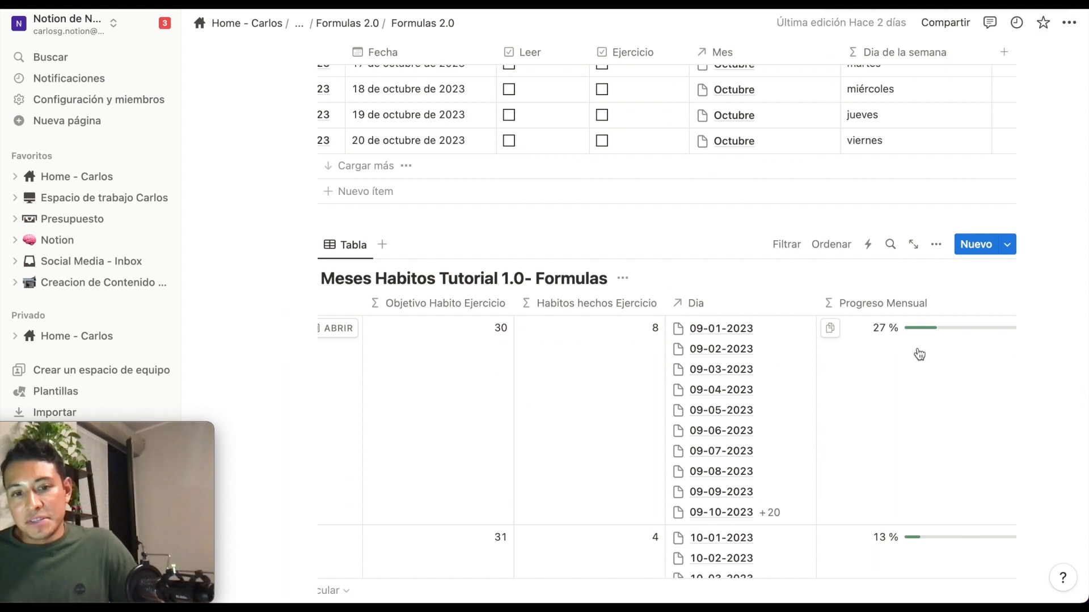
{"action": "scroll", "coordinate": [918, 355], "scroll_direction": "left", "scroll_amount": 2}
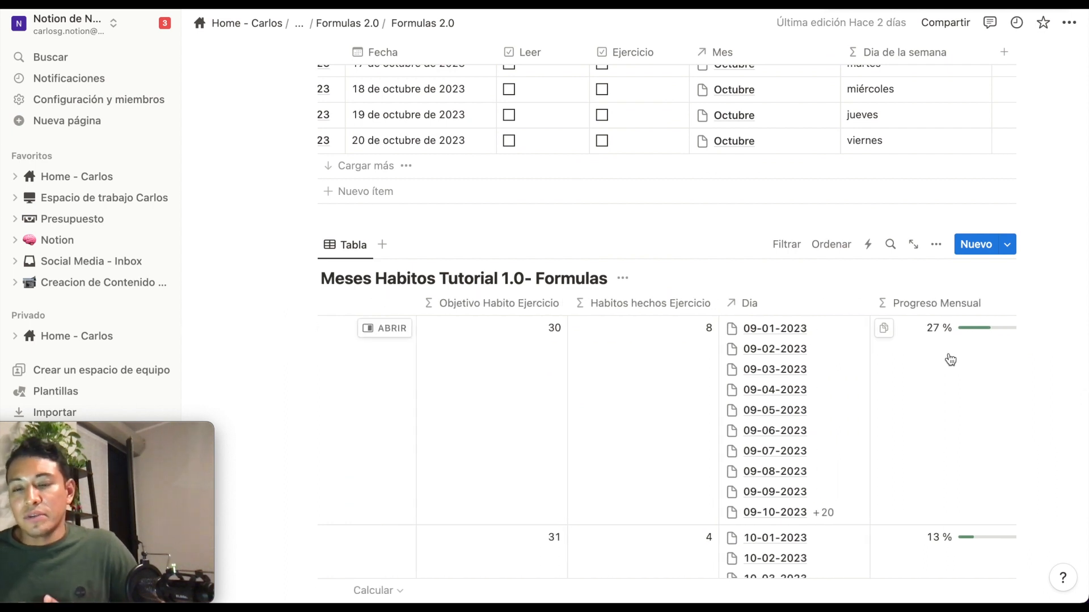
{"action": "scroll", "coordinate": [907, 346], "scroll_direction": "down", "scroll_amount": 2}
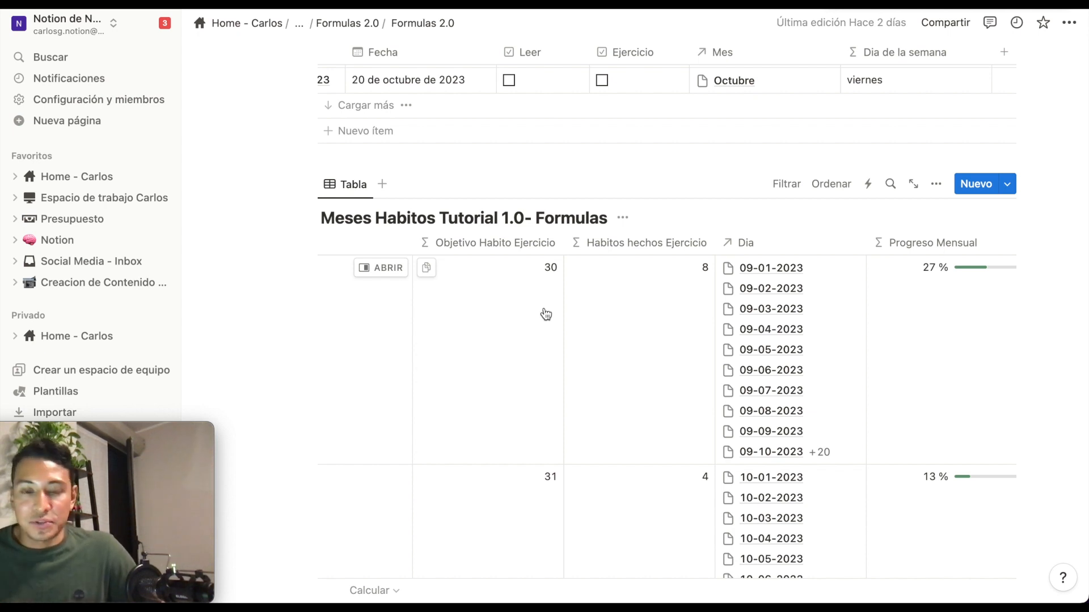
{"action": "scroll", "coordinate": [673, 293], "scroll_direction": "down", "scroll_amount": 1}
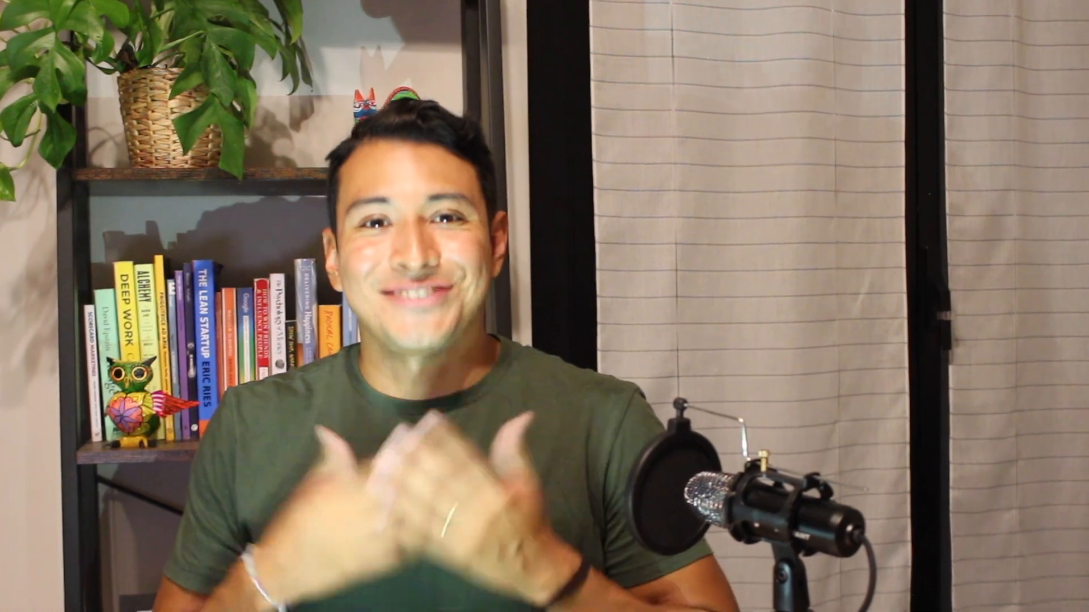